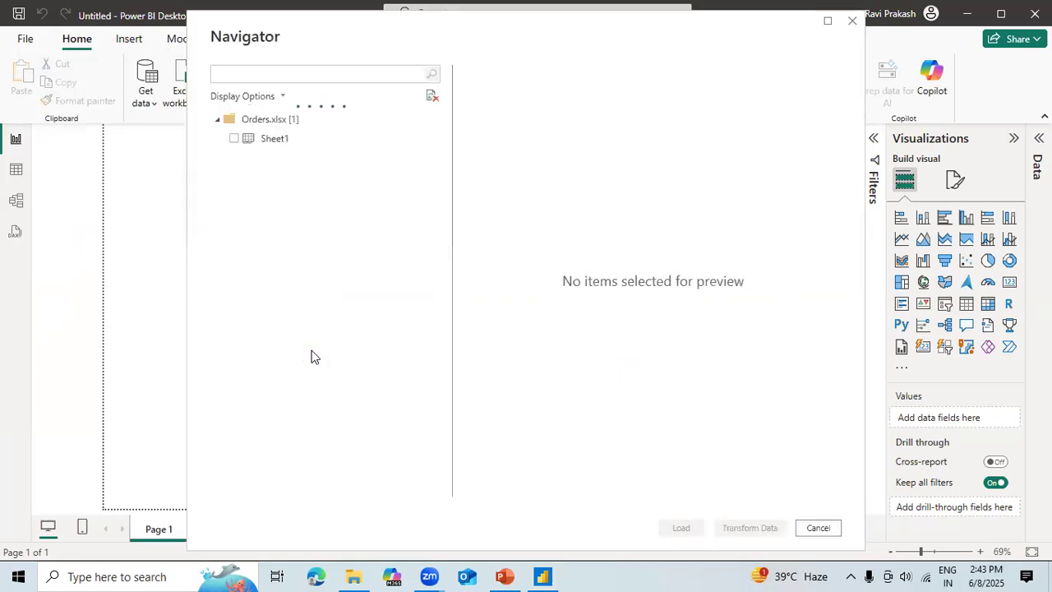
Step: Try to load Sheet1 from the Orders.xlsx workbook into the report
click(234, 138)
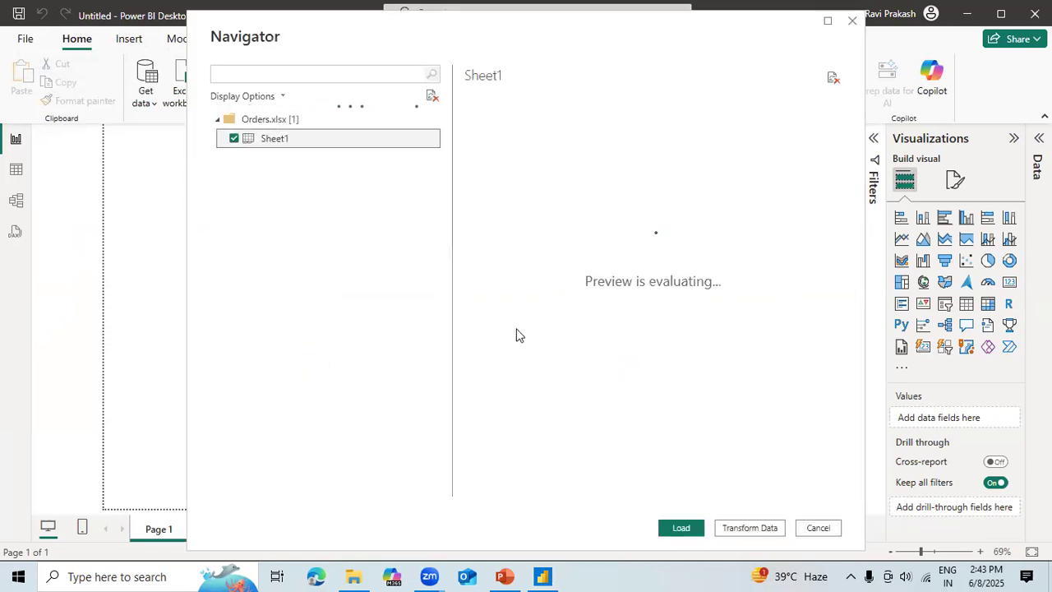
click(684, 527)
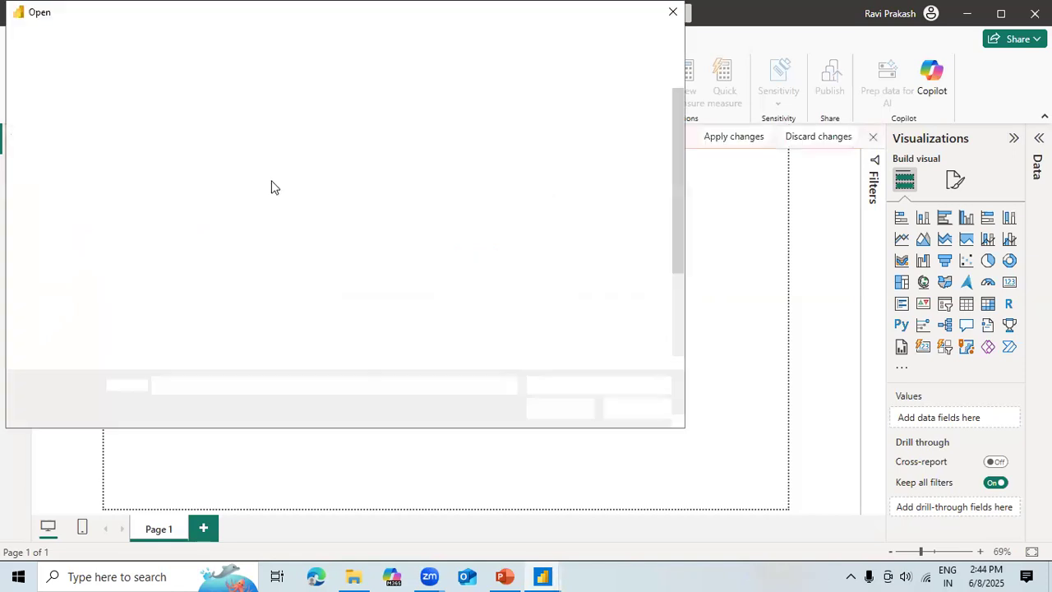
Step: Try to load Sheet1 from the Person workbook in the Data_Sources folder into the report
click(172, 365)
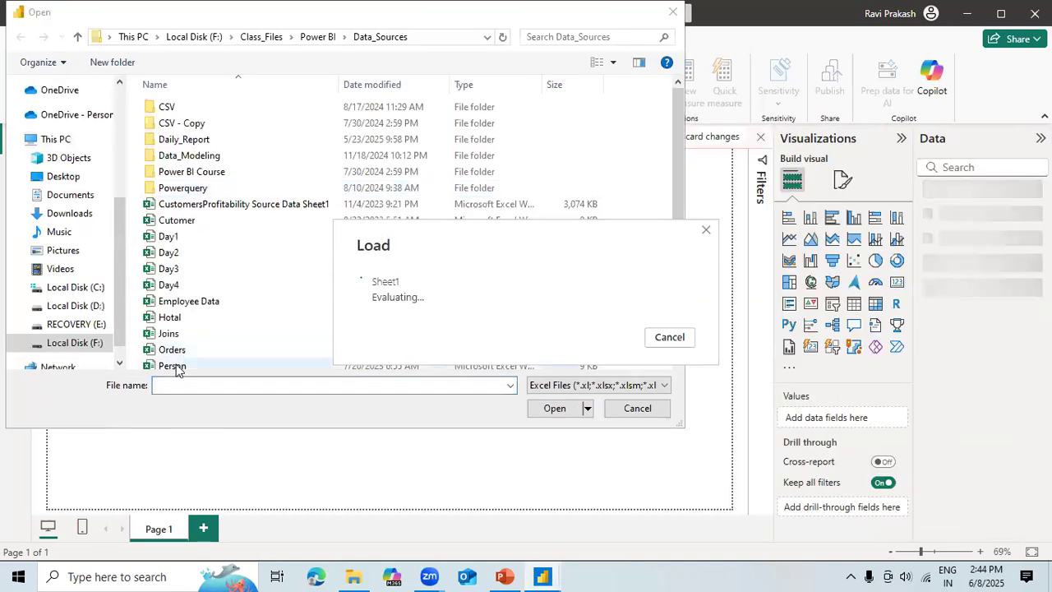
click(559, 409)
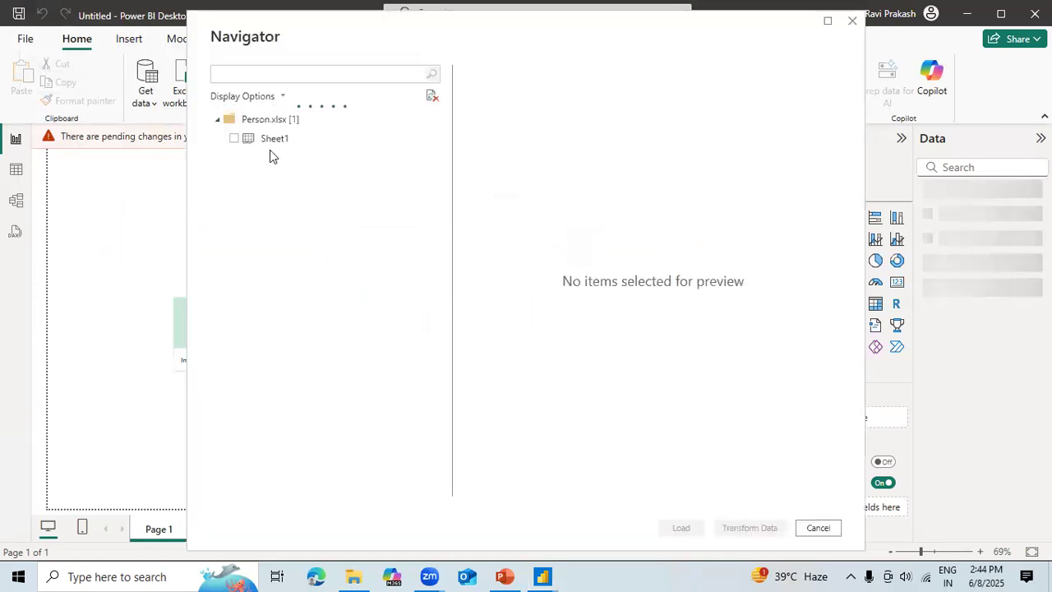
click(234, 139)
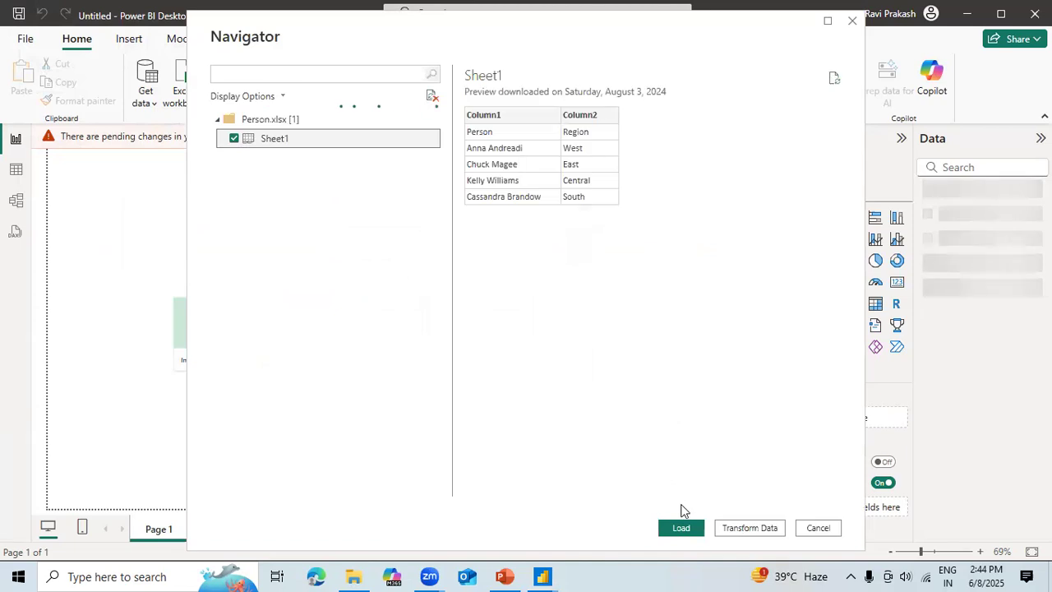
click(681, 527)
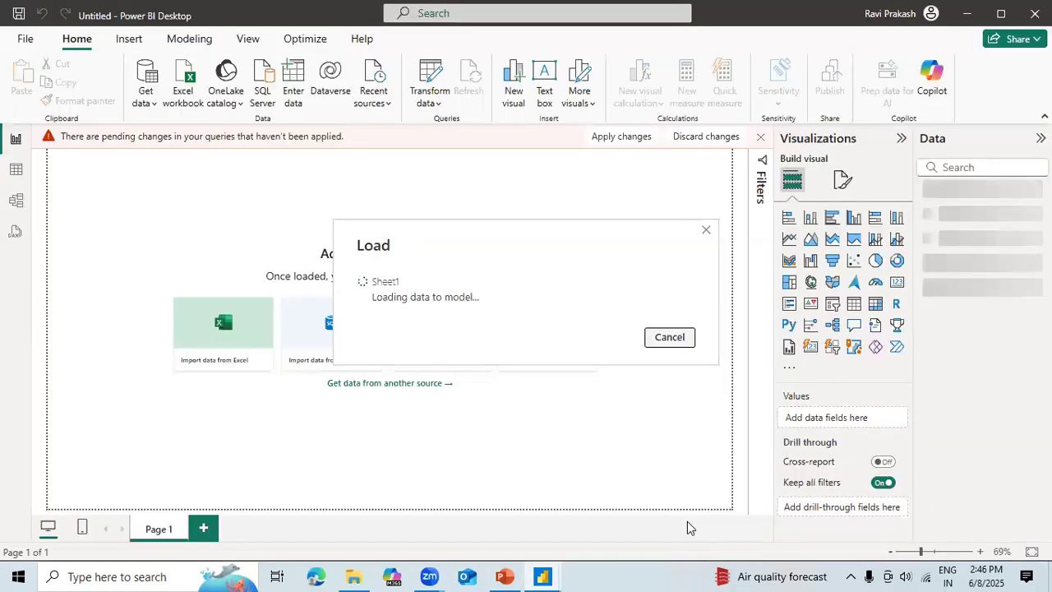
Step: Switch to PowerPoint and back to Power BI Desktop, and try to cancel the running Sheet1 load
key(alt+Tab)
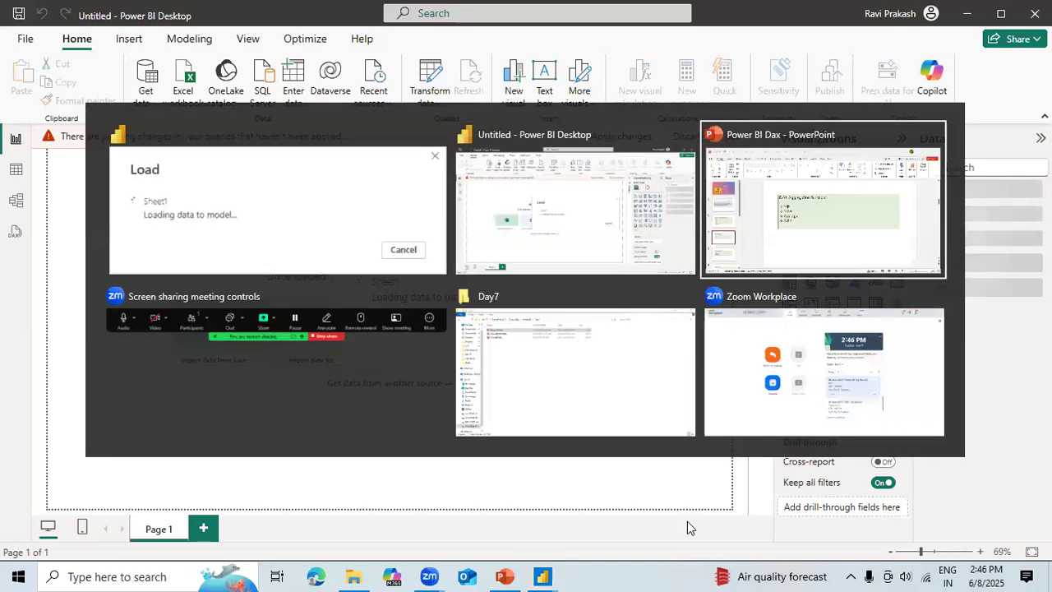
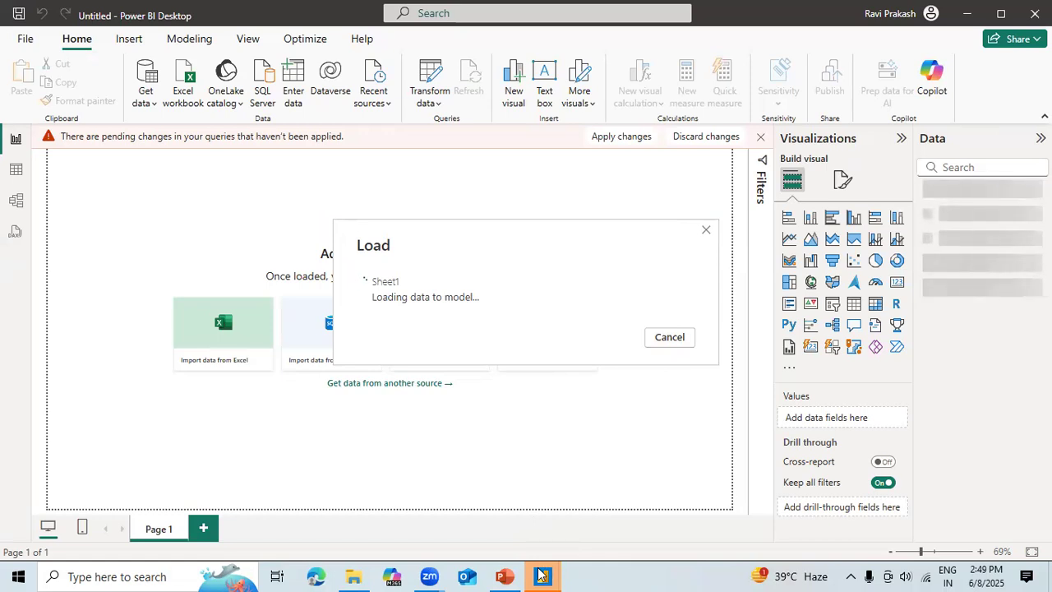
mouse_move(541, 574)
click(625, 491)
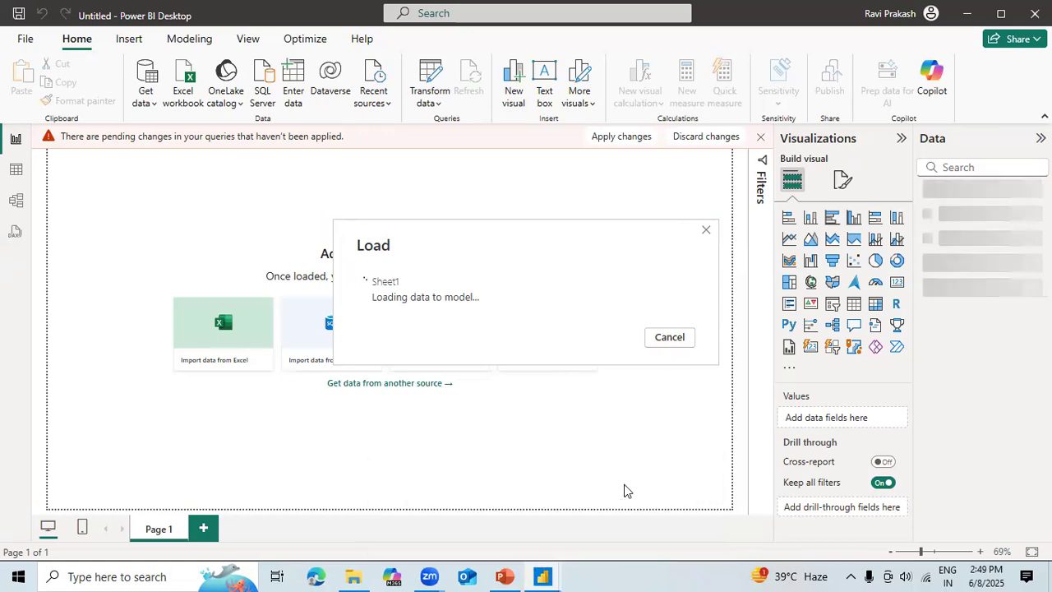
click(676, 342)
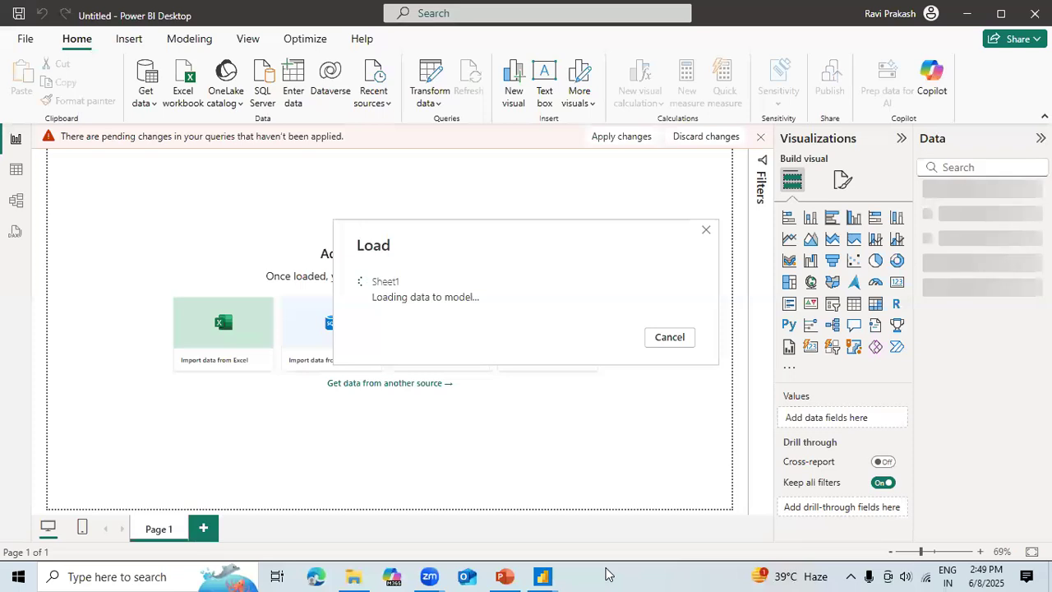
Step: End the Power BI Desktop task in Task Manager, then close Task Manager
right_click(609, 574)
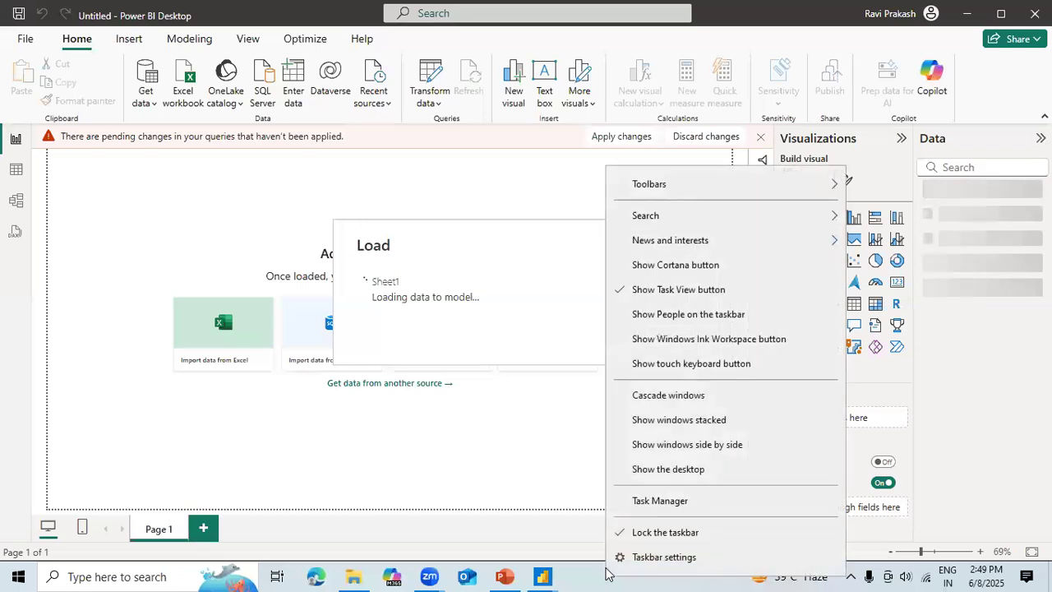
click(658, 502)
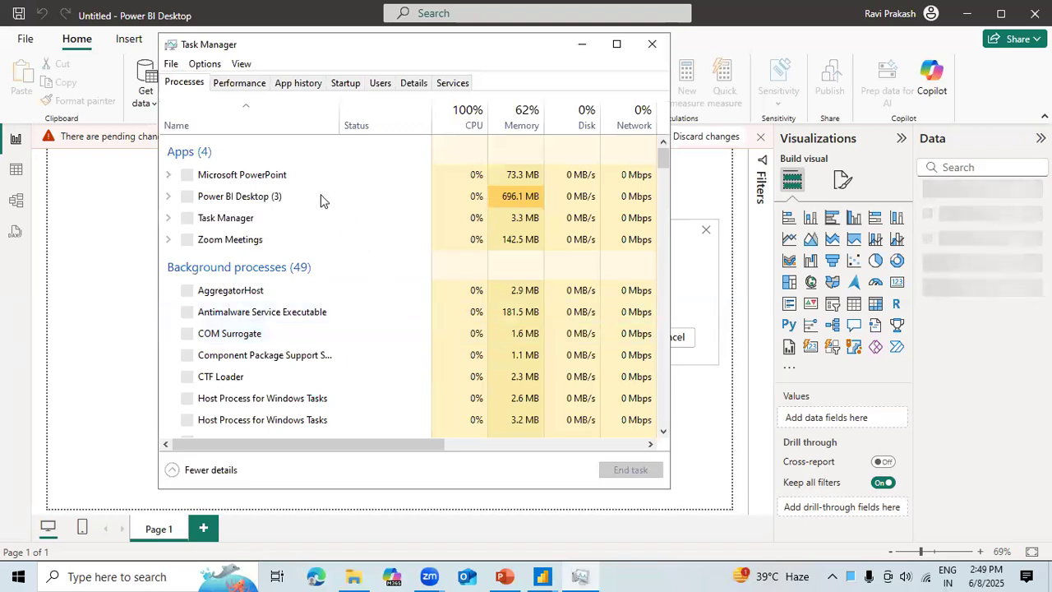
click(300, 201)
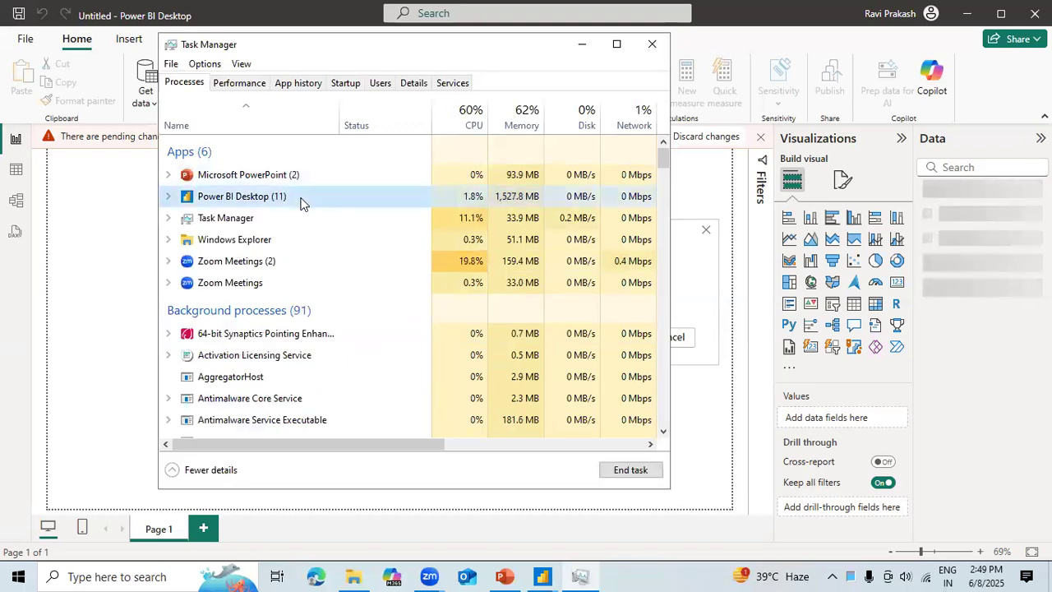
click(627, 472)
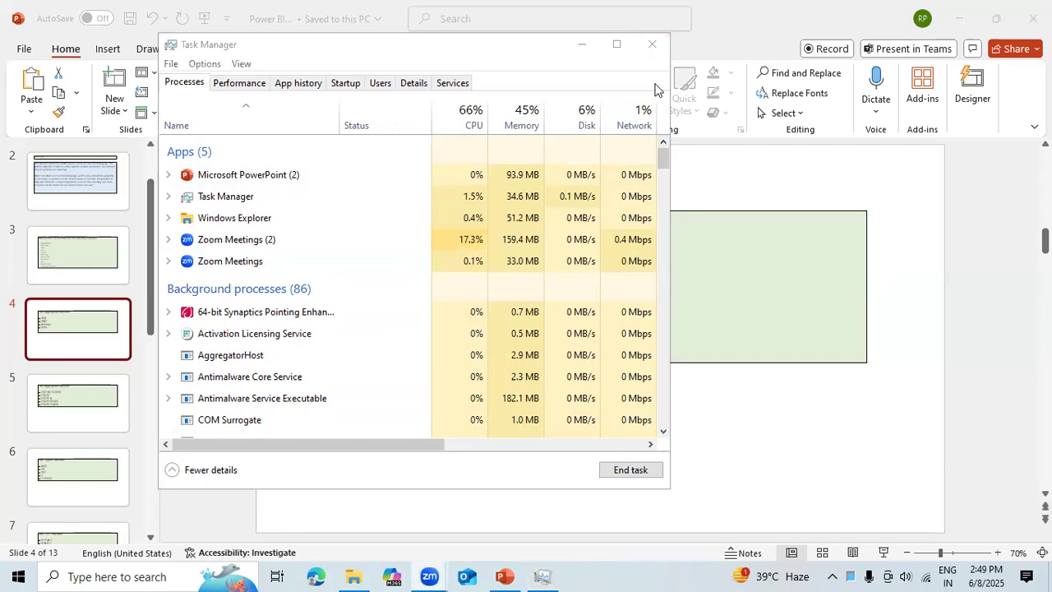
click(652, 43)
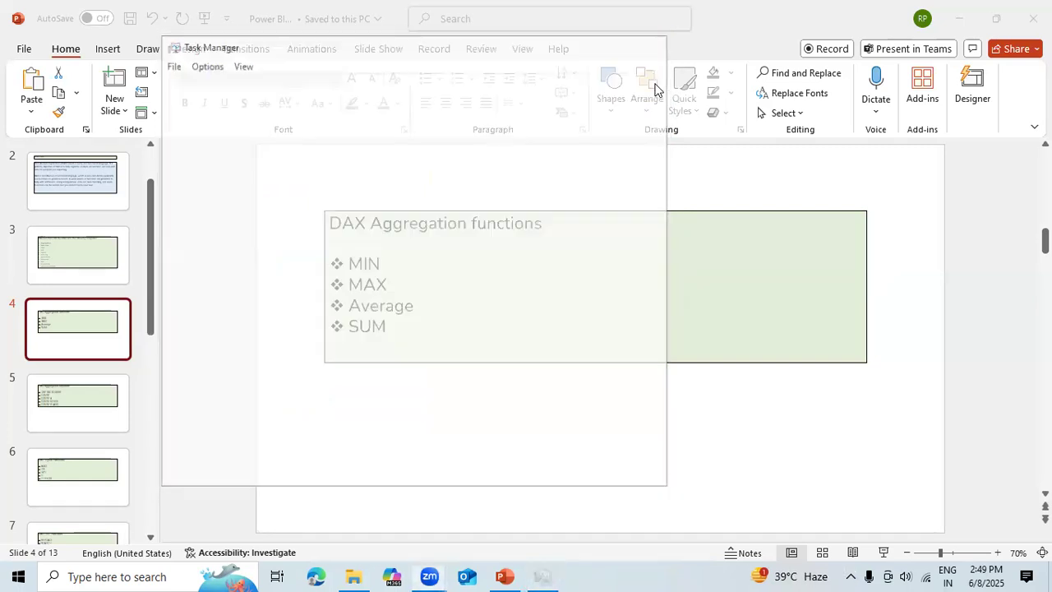
Step: Find and relaunch Power BI Desktop from the Windows search and start a blank report
click(120, 573)
text(po)
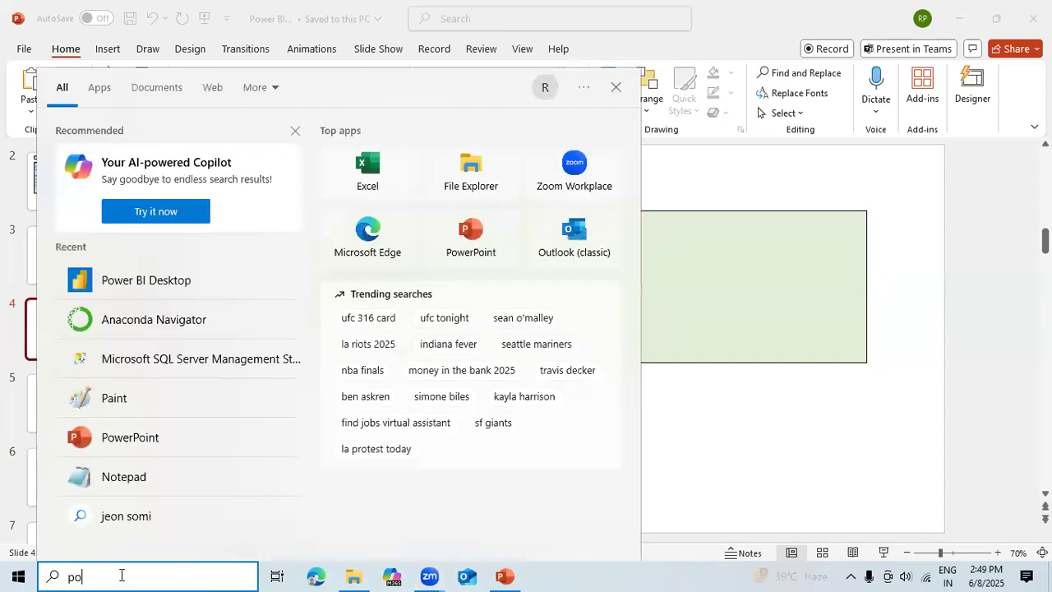
text(wer)
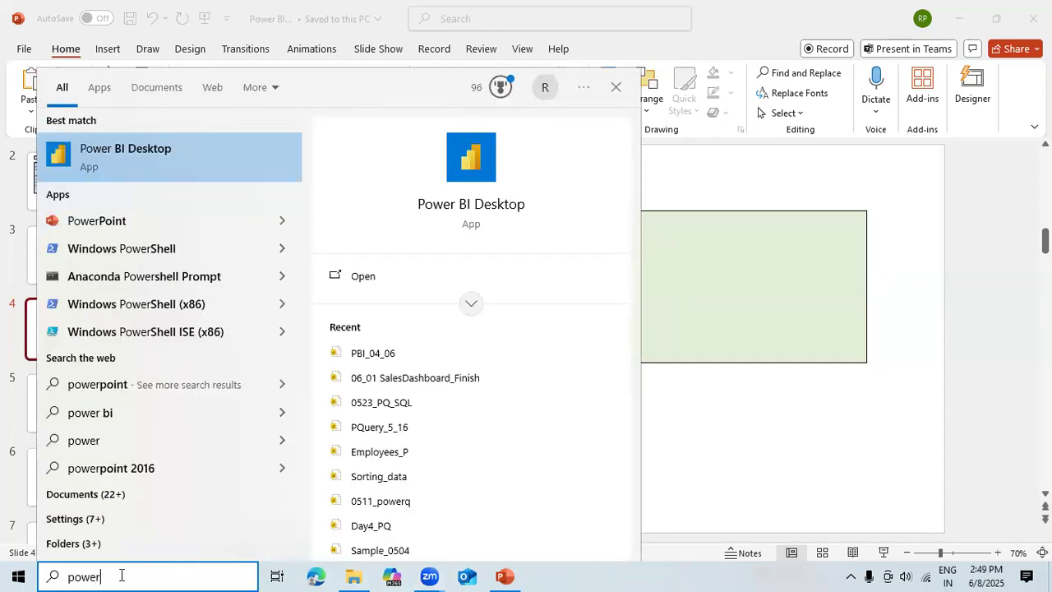
key(Escape)
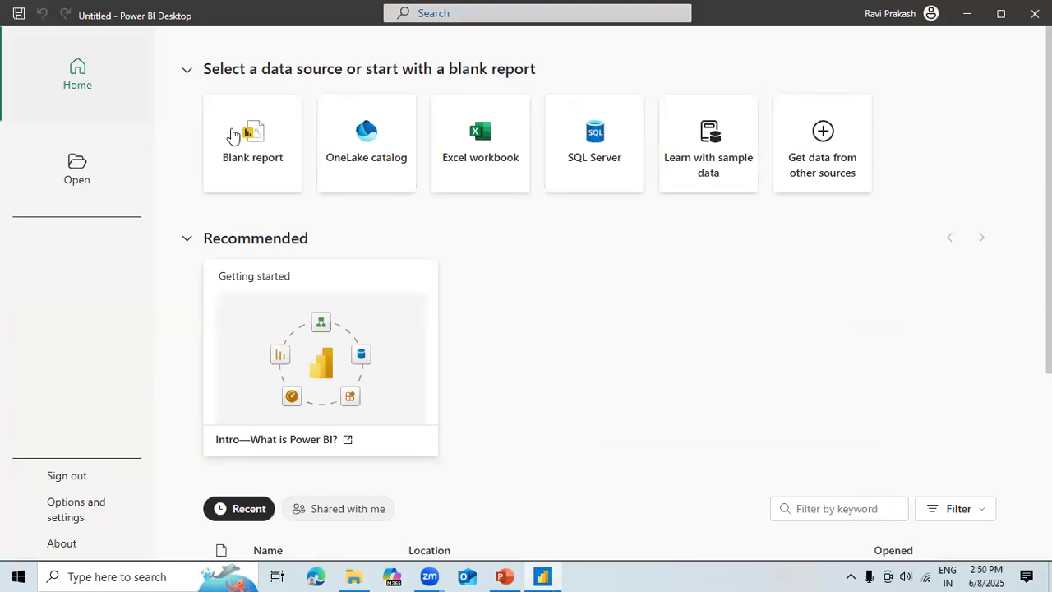
click(260, 147)
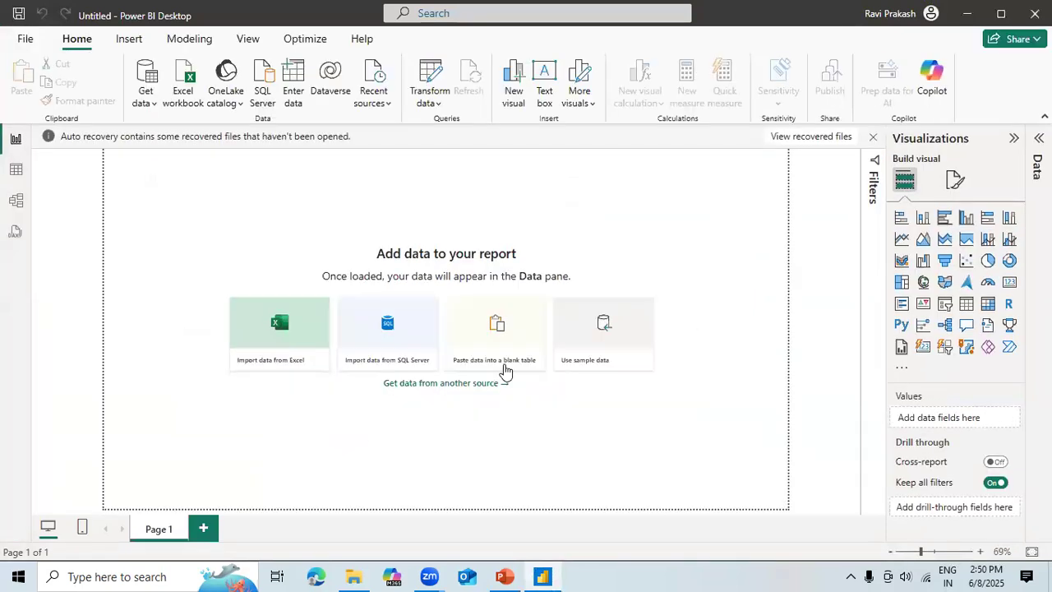
Step: Dismiss the auto-recovery notice while keeping the recovered files available for viewing
click(873, 137)
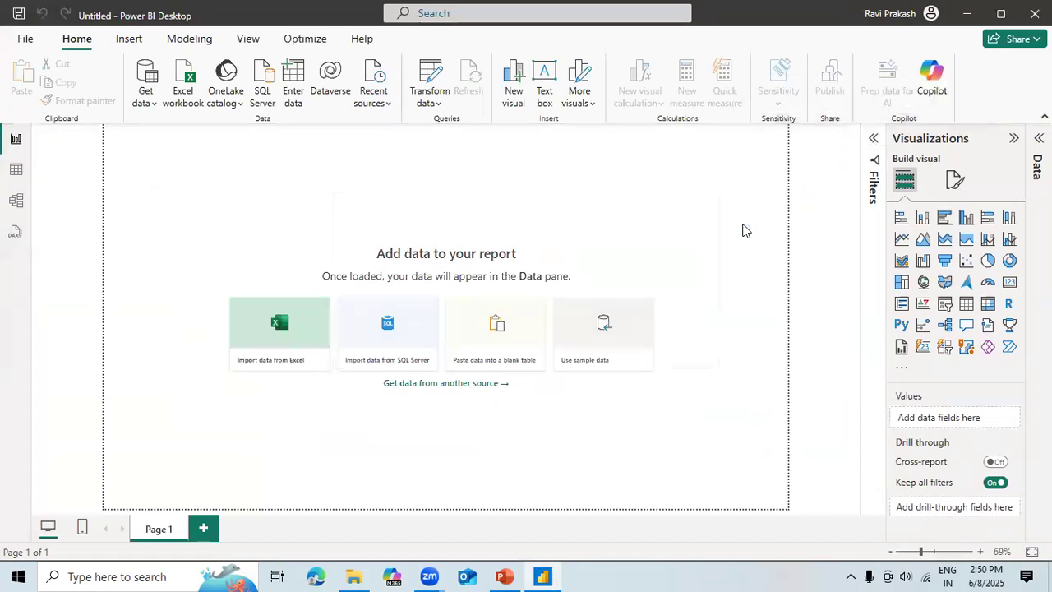
click(477, 288)
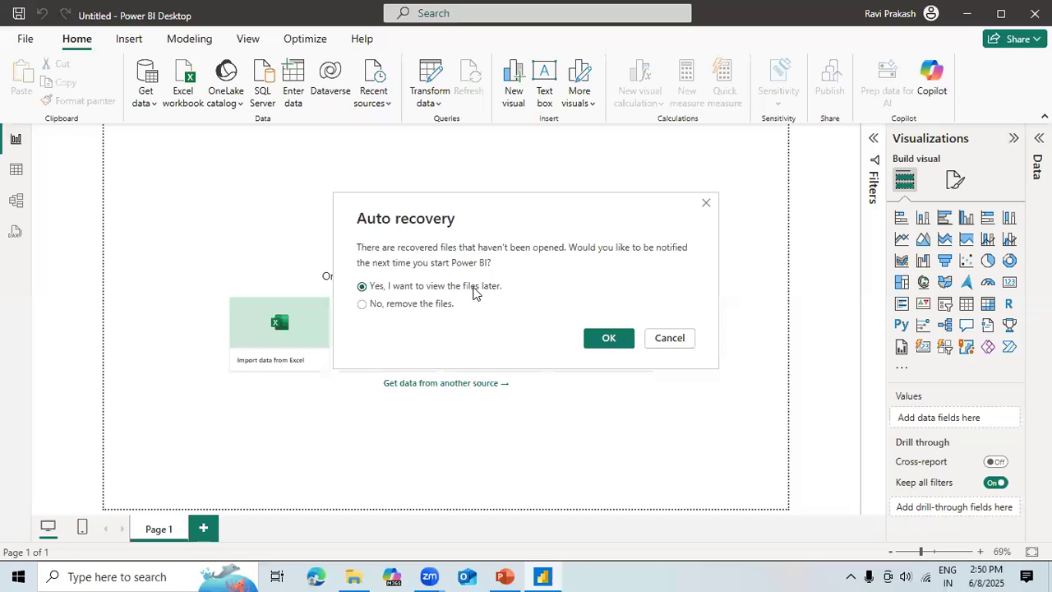
click(607, 342)
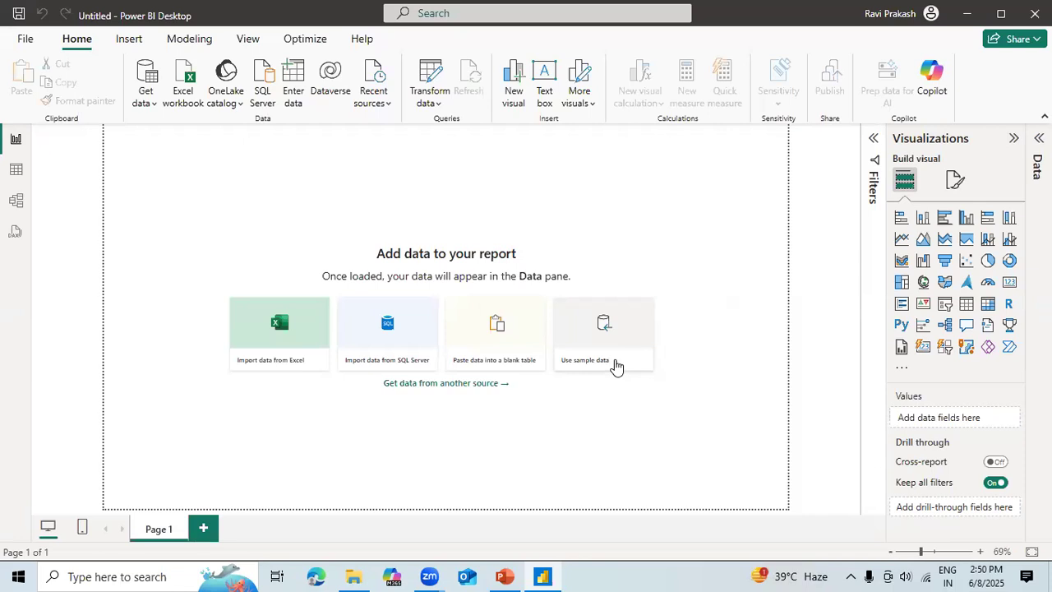
Step: Import Sheet1 from the Orders Excel workbook in the Data_Sources folder and load it into the report
click(306, 343)
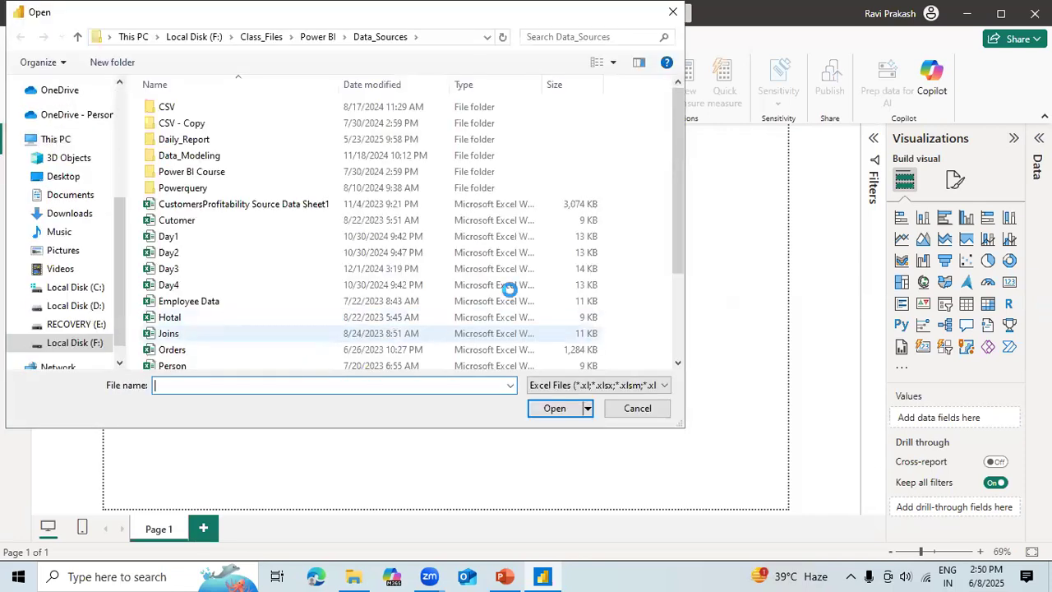
click(184, 352)
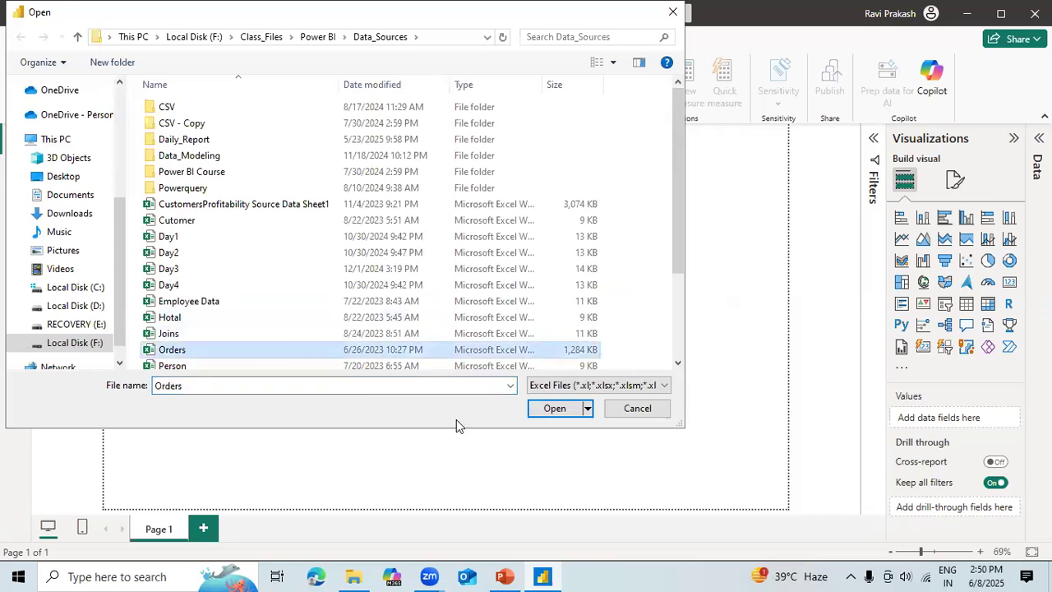
click(575, 384)
click(557, 404)
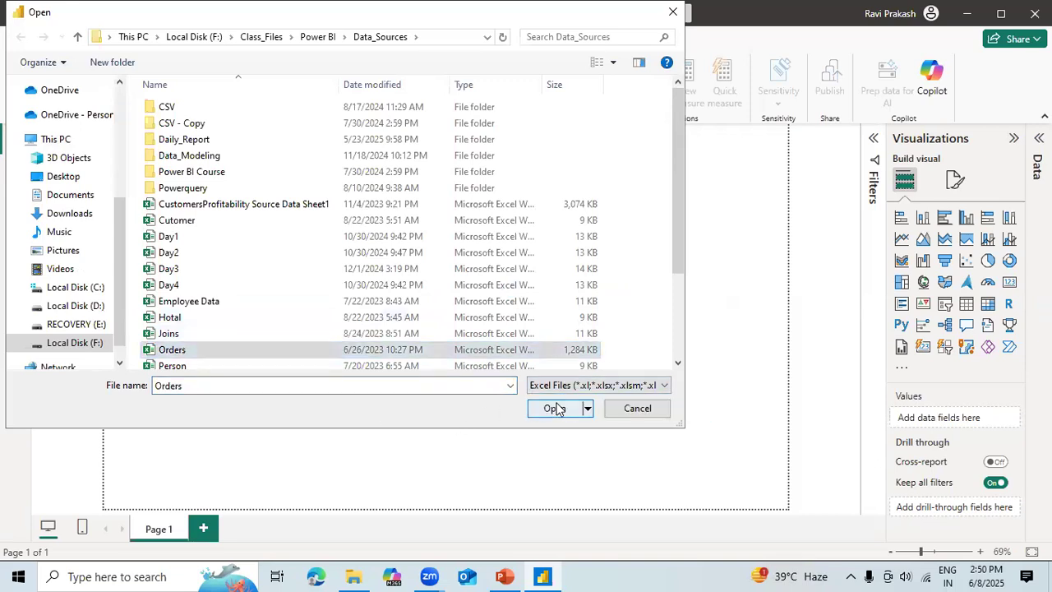
click(553, 408)
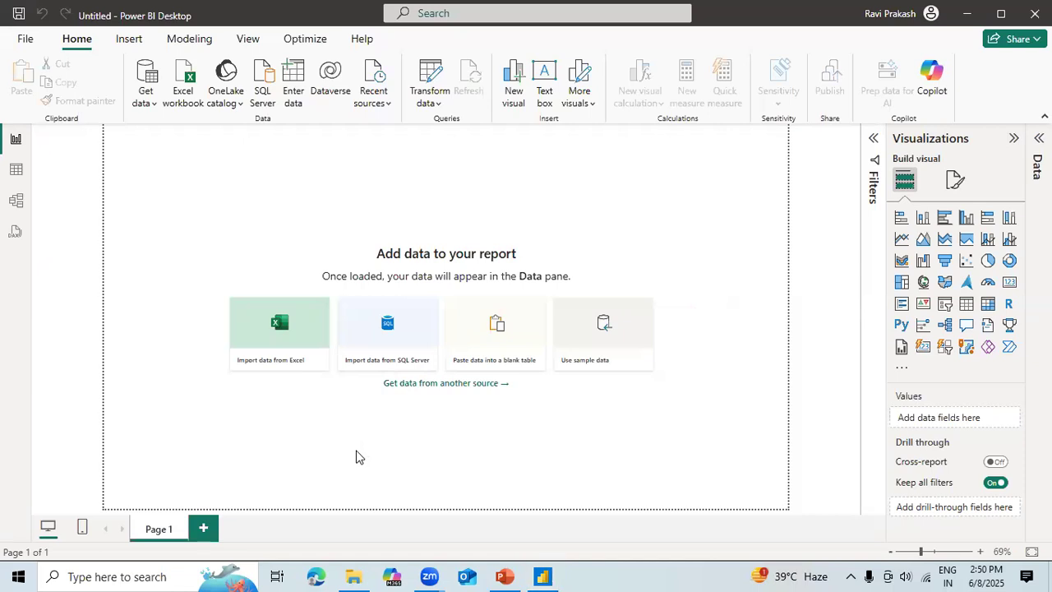
click(234, 138)
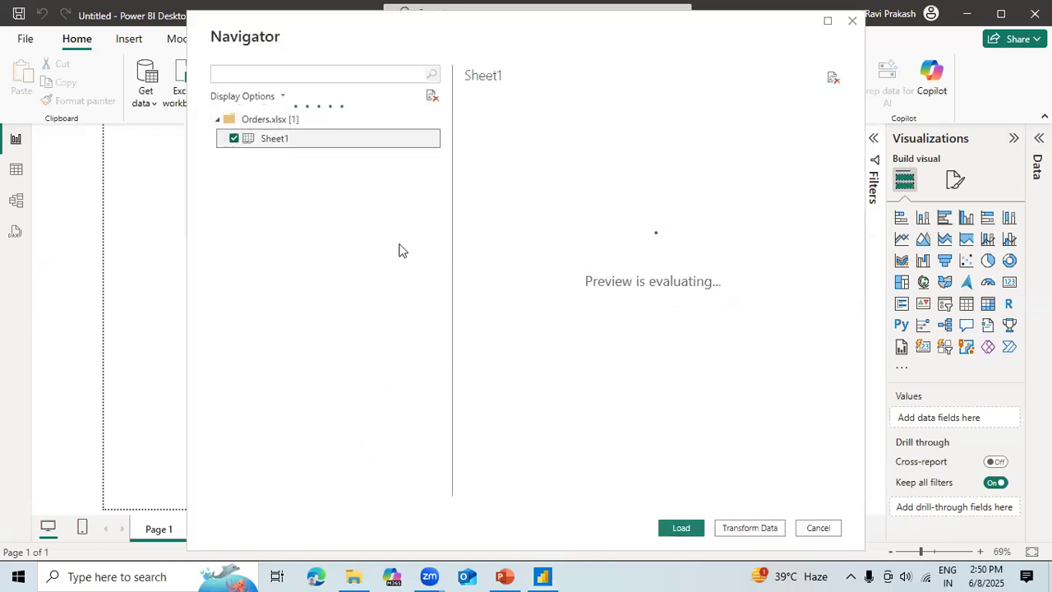
click(677, 529)
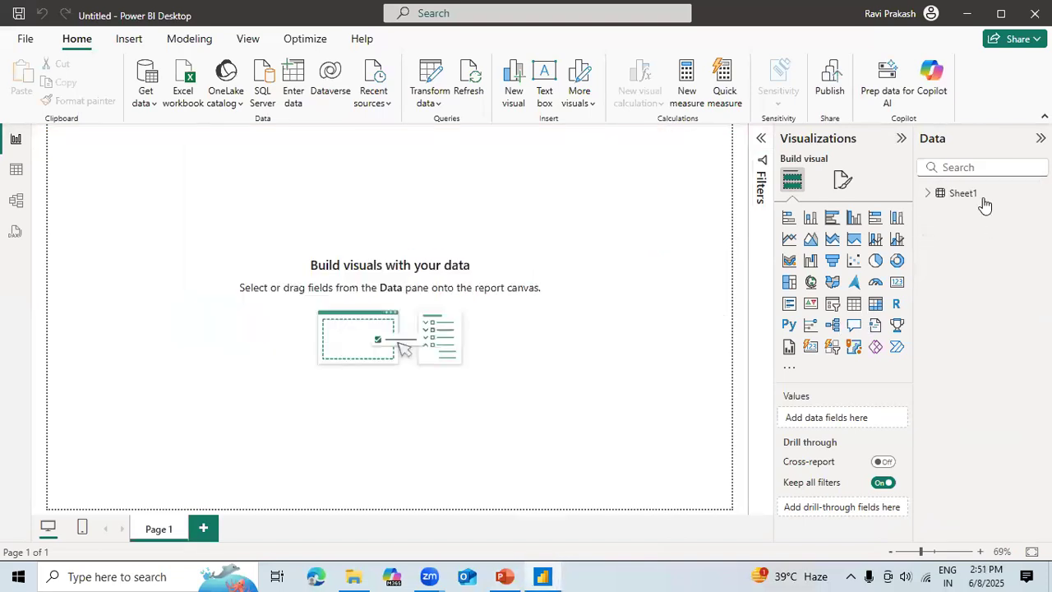
Step: Expand the loaded Sheet1 table and rename it Orders
click(929, 197)
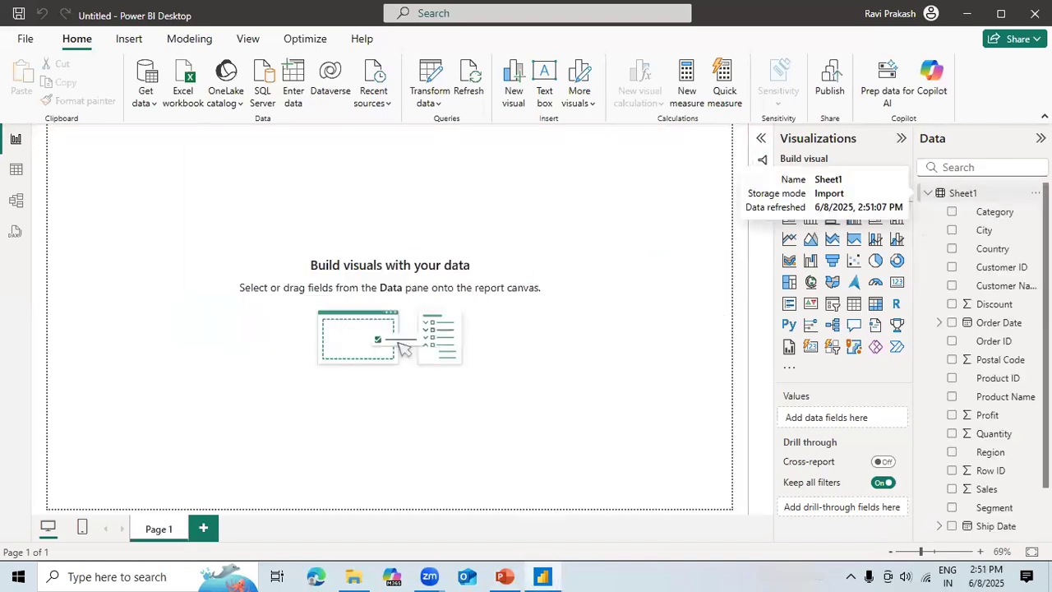
click(1036, 192)
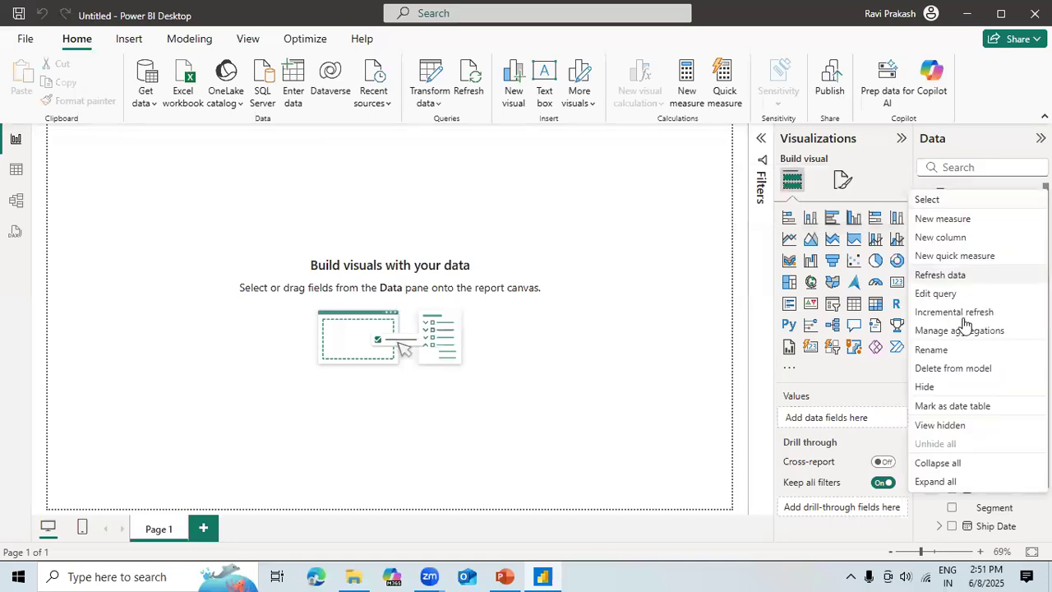
click(952, 351)
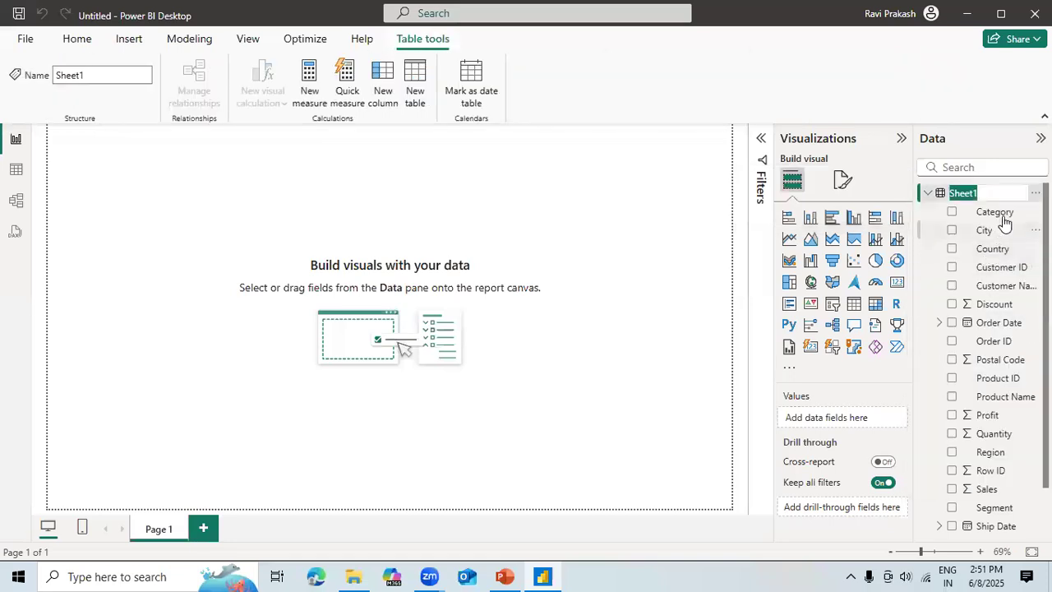
text(Orders)
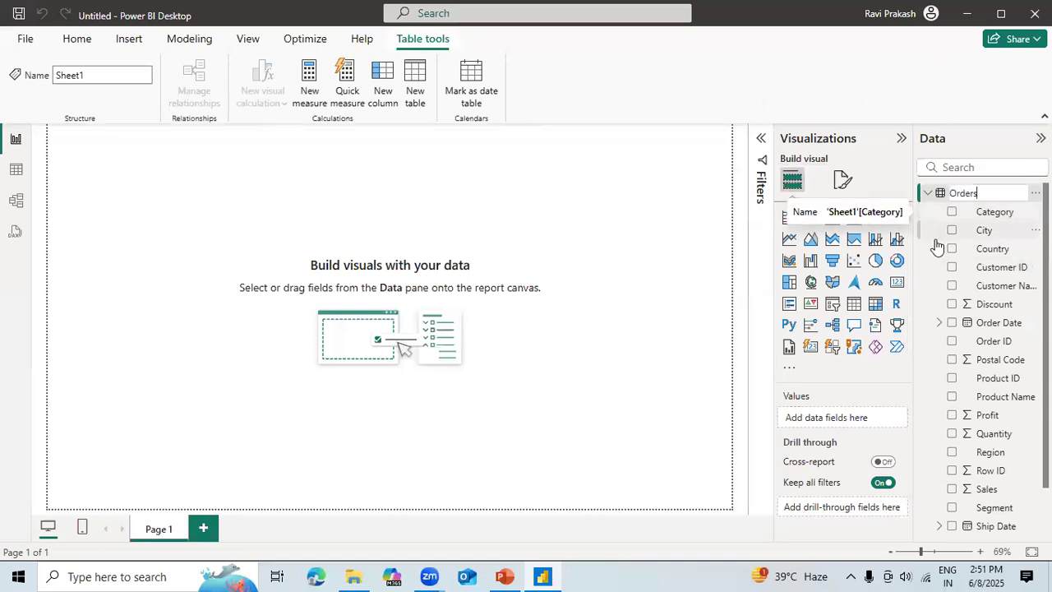
key(Return)
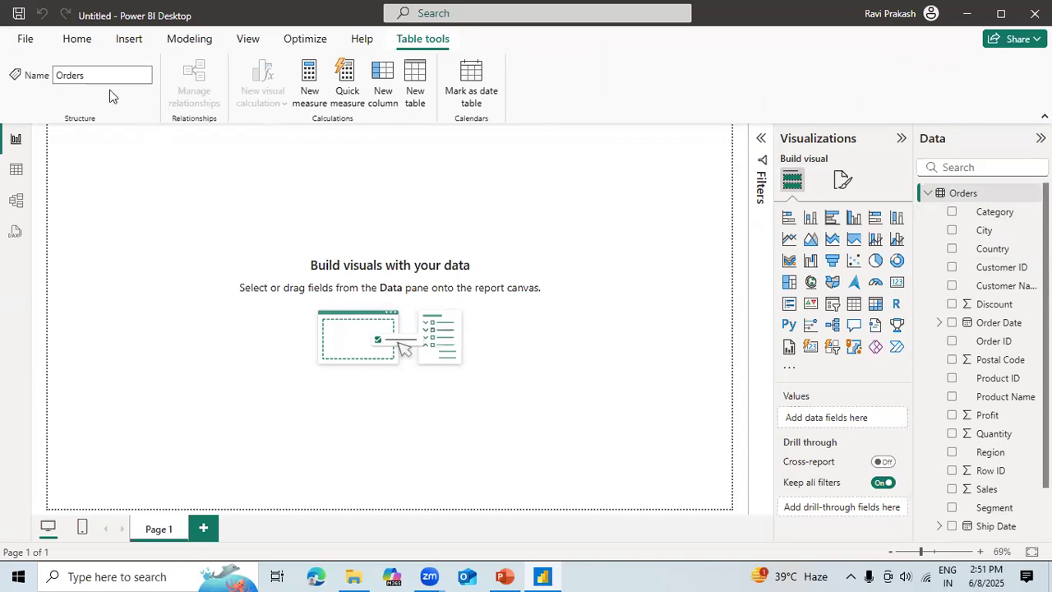
click(85, 44)
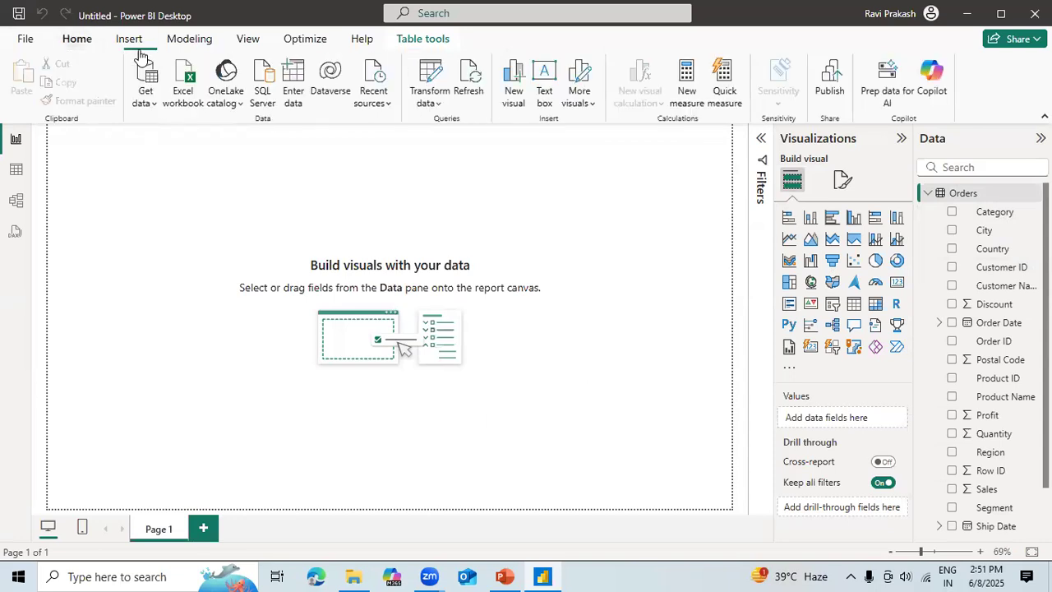
click(185, 80)
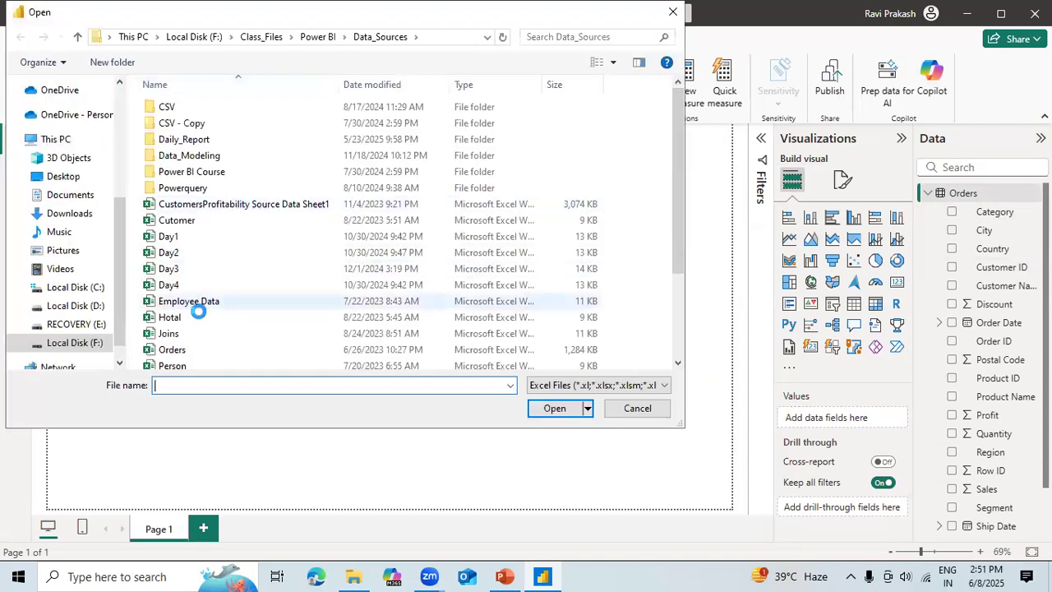
click(175, 365)
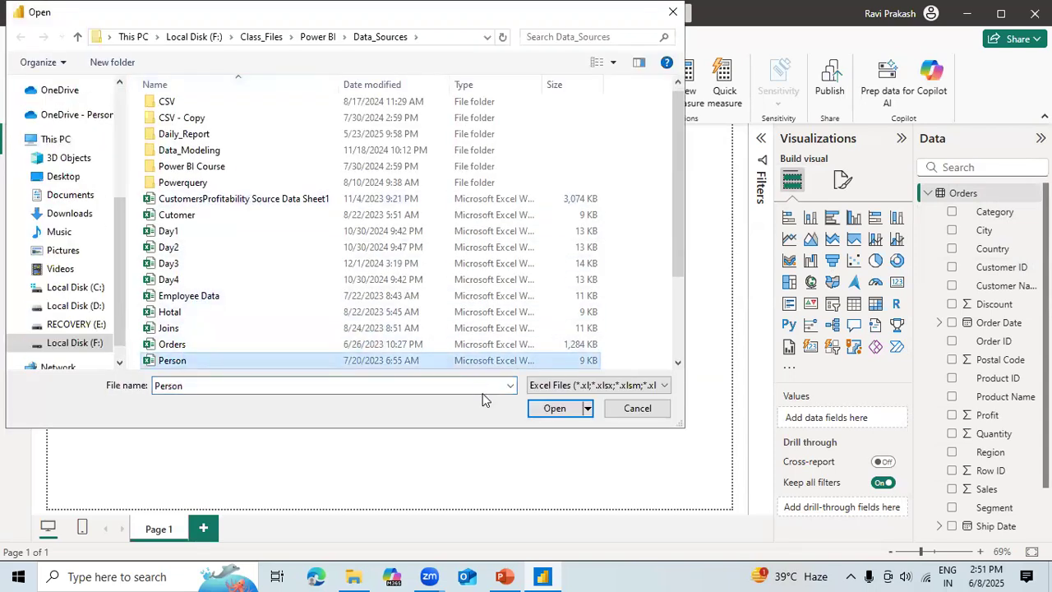
click(638, 408)
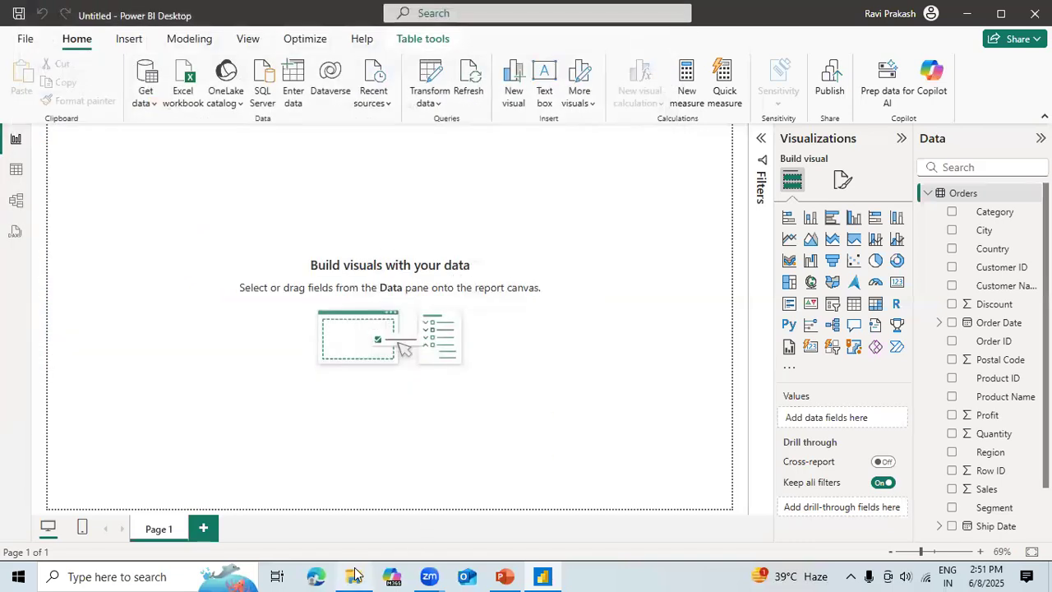
Step: Switch to File Explorer and open the Data_Sources folder inside the Power BI class folder
click(354, 577)
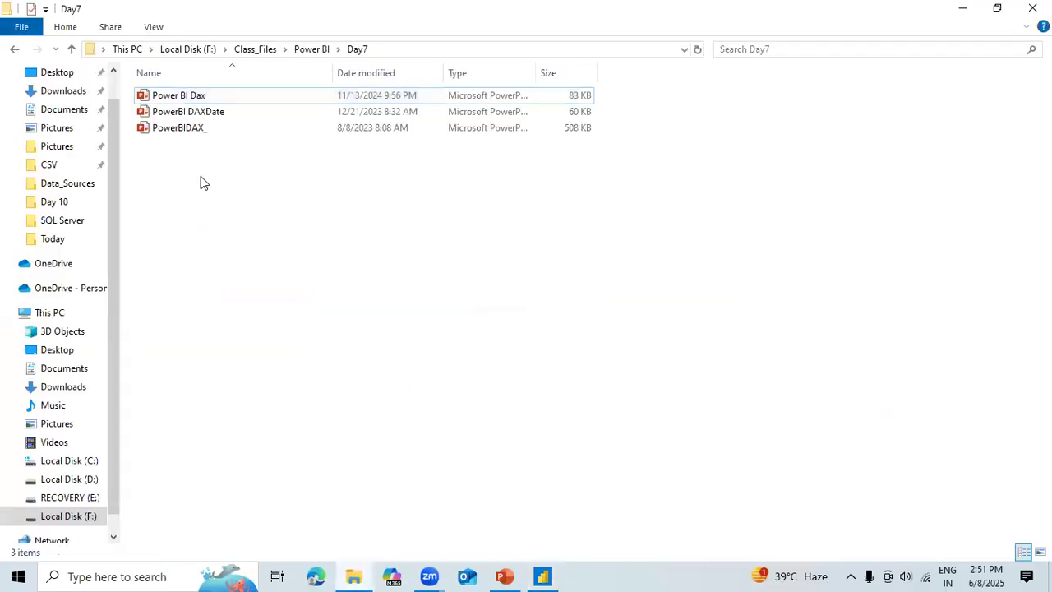
key(alt+Up)
key(Up)
key(Up)
key(Up)
key(Up)
key(Up)
key(Up)
key(Up)
key(Up)
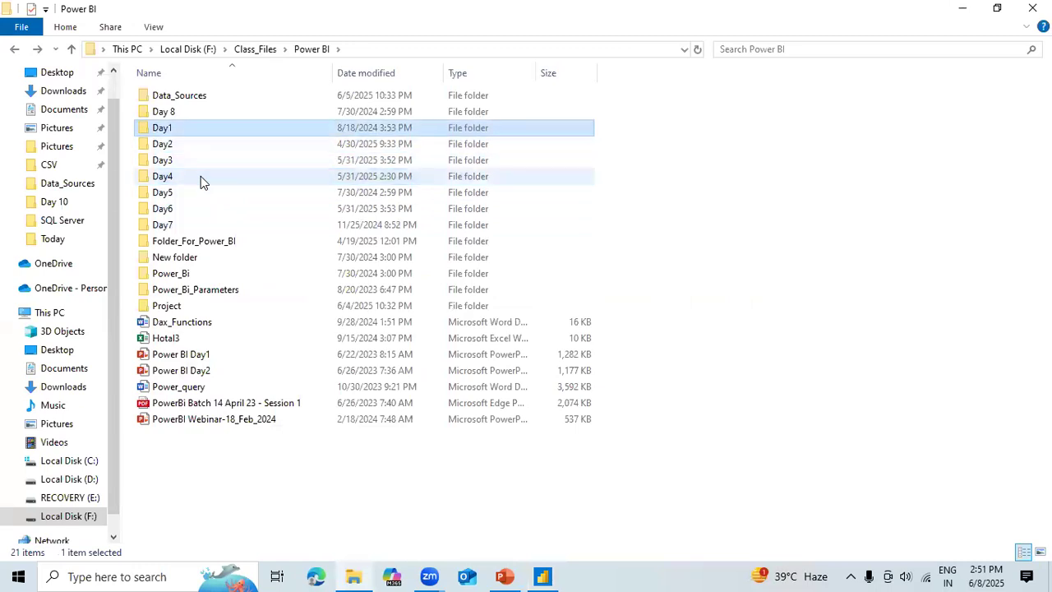
key(Down)
key(Down)
key(Down)
key(Down)
key(Down)
key(Down)
key(Down)
key(Down)
key(Down)
key(Down)
key(Down)
key(Down)
key(Down)
key(Down)
key(Down)
key(Down)
key(Down)
key(Down)
key(Down)
key(Down)
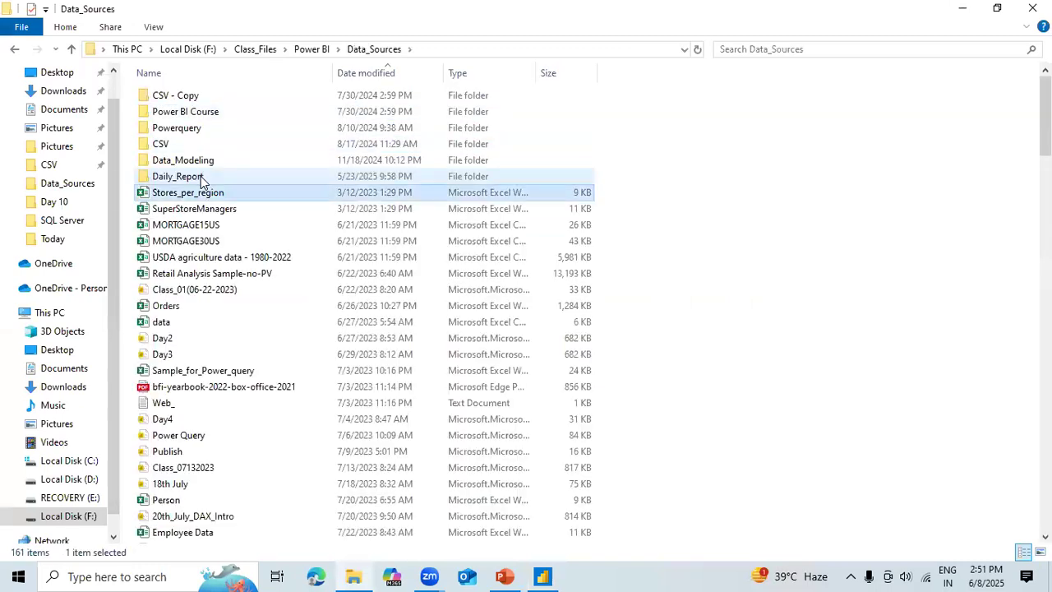
Step: Find the Person_2 workbook in the Data_Sources folder and open it in Excel
key(Down)
key(Down)
key(Down)
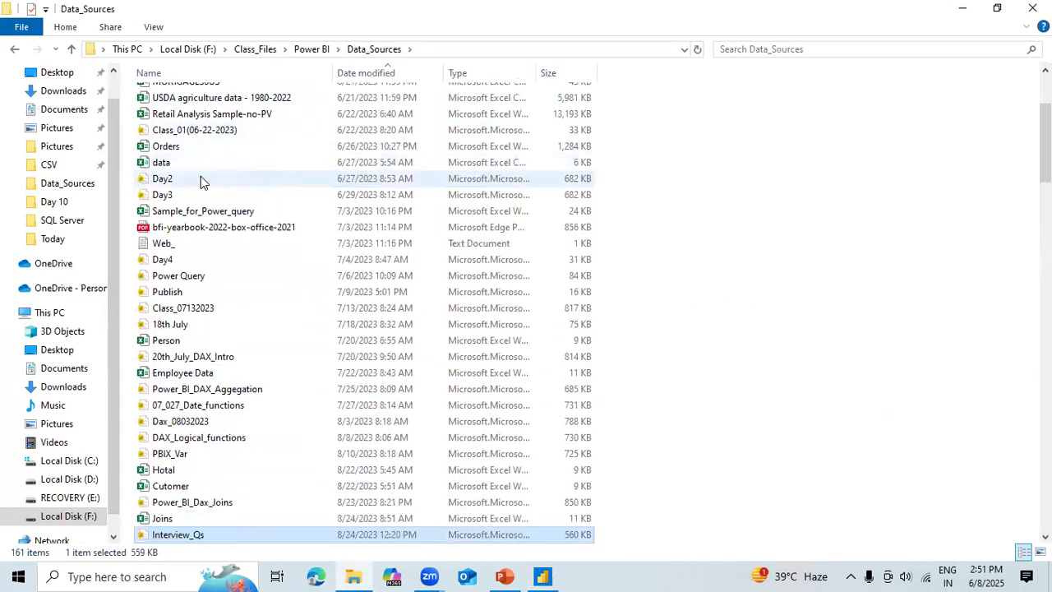
key(p)
key(p)
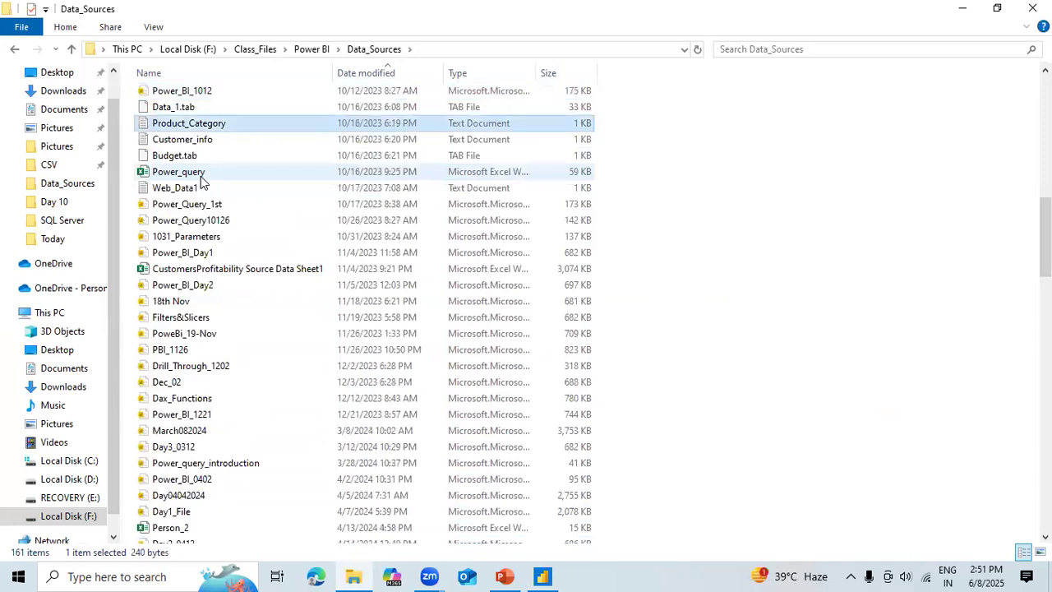
key(p)
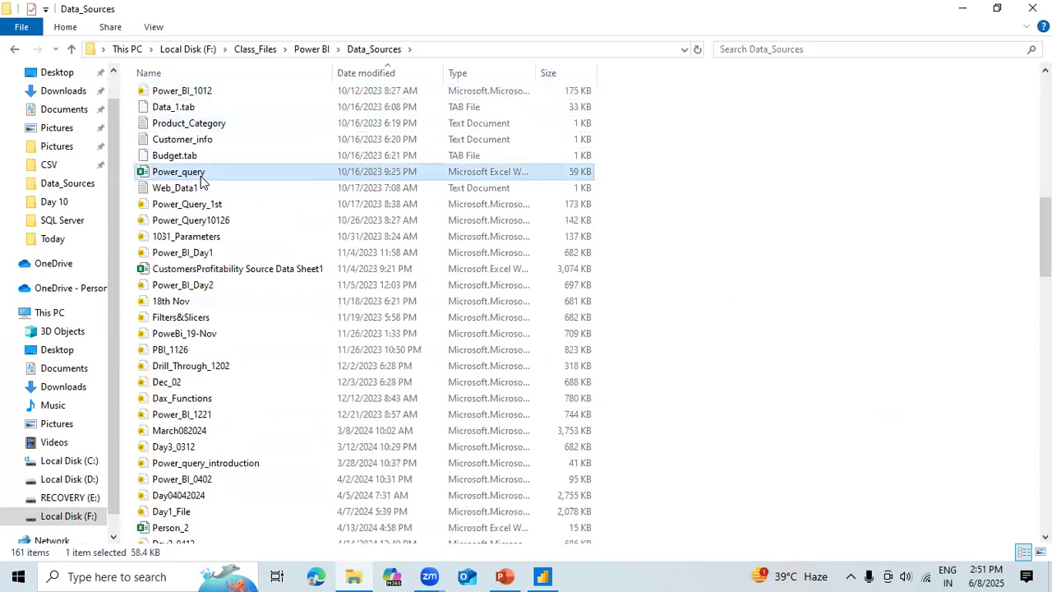
key(p)
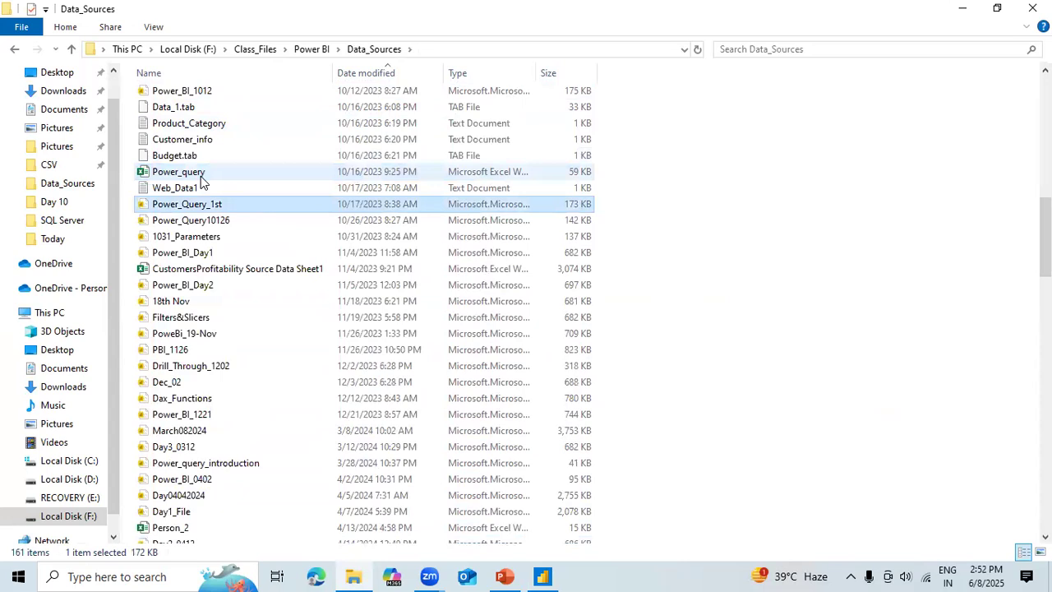
key(Down)
key(Down)
key(Down)
key(Down)
key(Down)
key(Down)
key(Down)
key(Down)
key(Down)
key(Down)
key(Down)
key(Down)
key(Down)
key(Down)
key(Down)
key(Down)
key(Down)
key(Down)
key(Down)
key(Down)
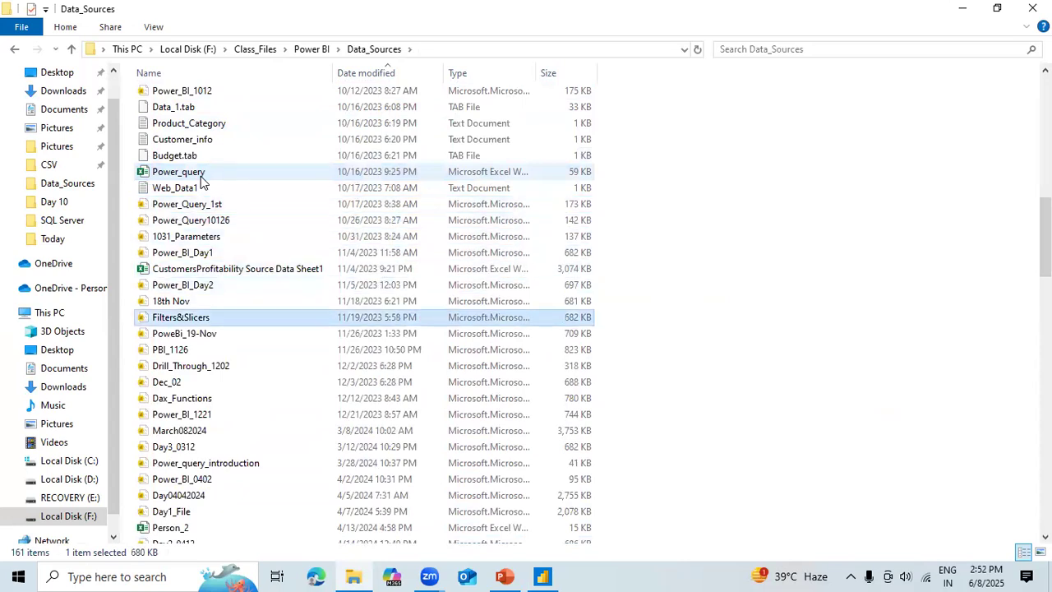
key(Down)
key(Down)
key(Down)
key(Down)
key(Down)
key(Down)
key(Down)
key(Down)
key(Down)
key(Down)
key(Down)
key(Down)
key(Down)
key(Down)
key(Down)
key(Down)
key(Down)
key(Down)
key(Down)
key(Down)
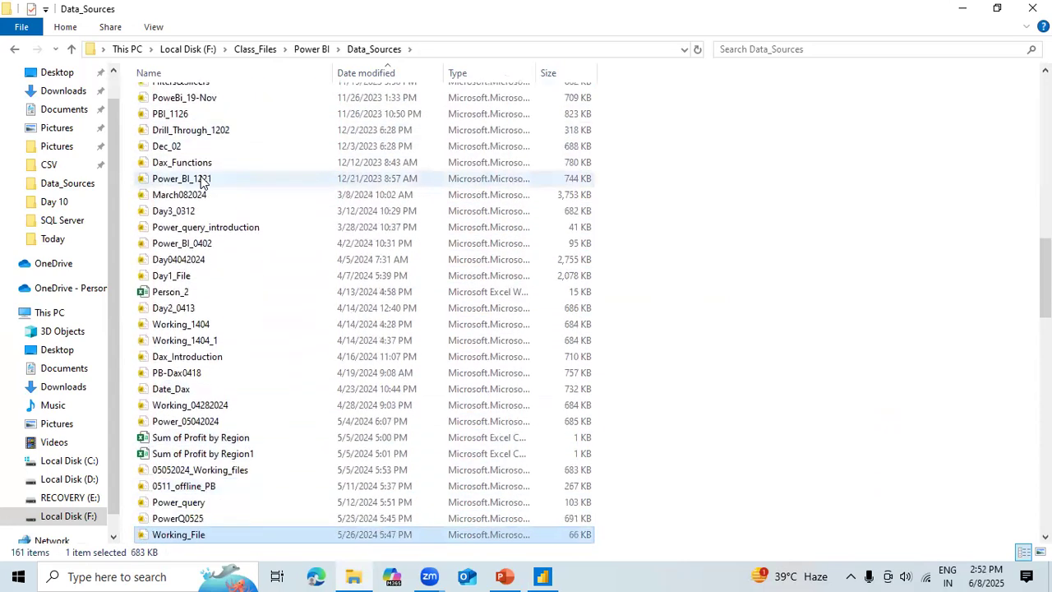
key(Down)
key(Down)
key(Down)
key(Down)
key(Down)
key(Down)
key(Down)
key(Down)
key(Down)
key(Down)
key(Down)
key(Down)
key(Down)
key(Down)
key(Down)
key(Down)
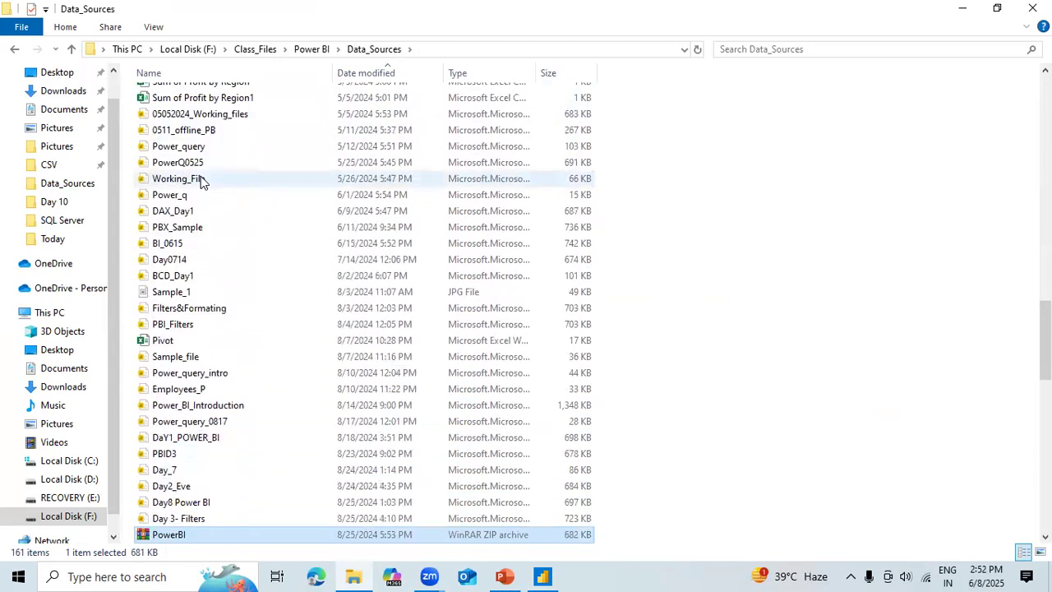
key(Up)
key(Up)
key(Up)
key(Up)
key(Up)
key(Up)
key(Up)
key(Up)
key(Up)
key(Up)
key(Up)
key(Up)
key(Up)
key(Up)
key(Up)
key(Up)
key(Up)
key(Up)
key(Up)
key(Up)
key(Up)
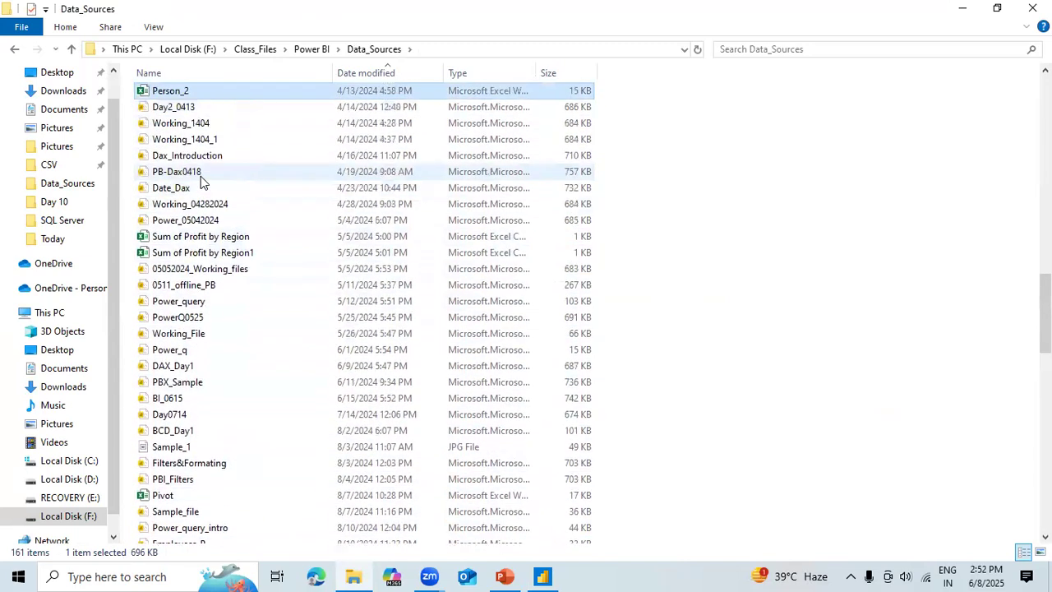
key(Up)
key(Up)
key(Down)
key(Down)
key(Down)
key(Down)
key(Down)
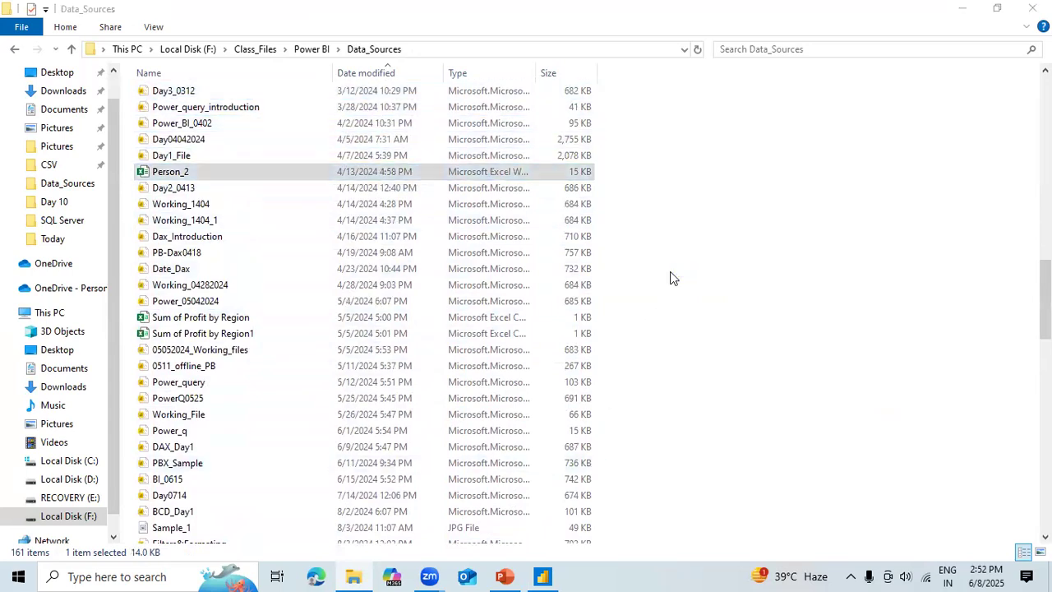
click(624, 336)
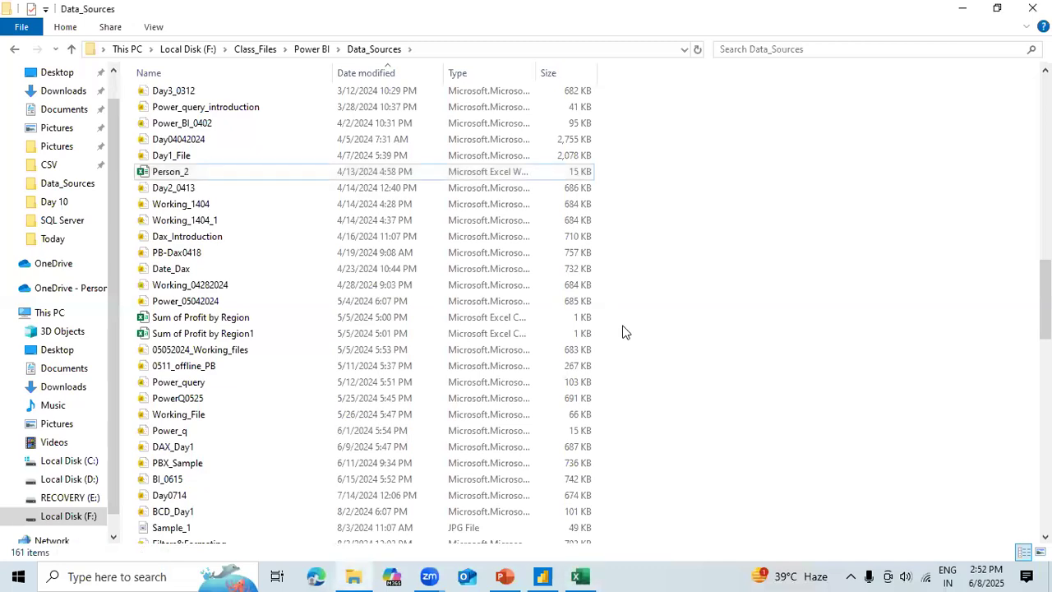
click(580, 576)
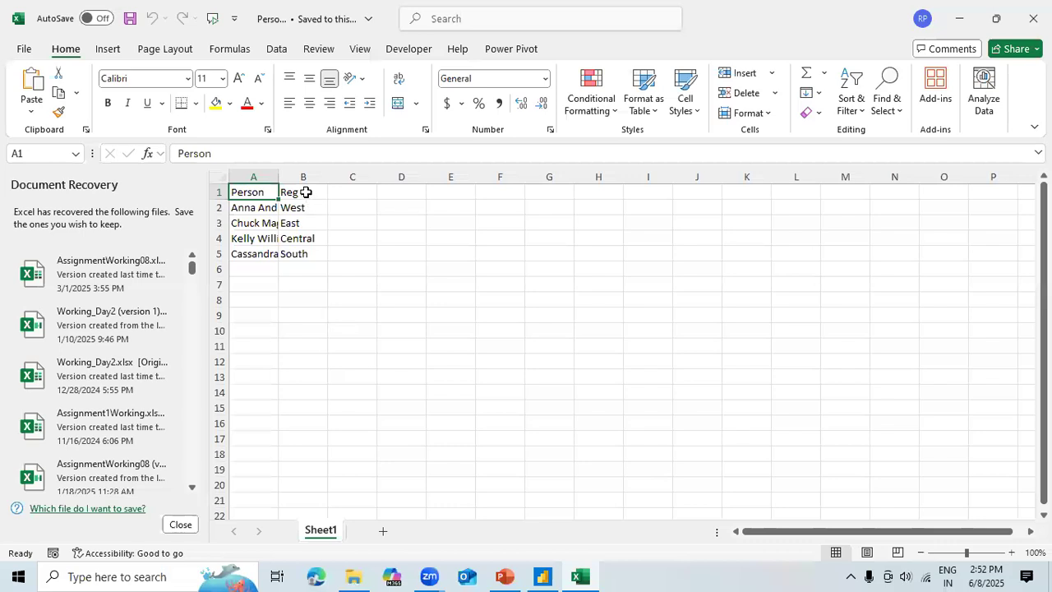
Step: Fit column A to its contents, inspect the Person and Reg columns, and close the workbook without saving
click(306, 192)
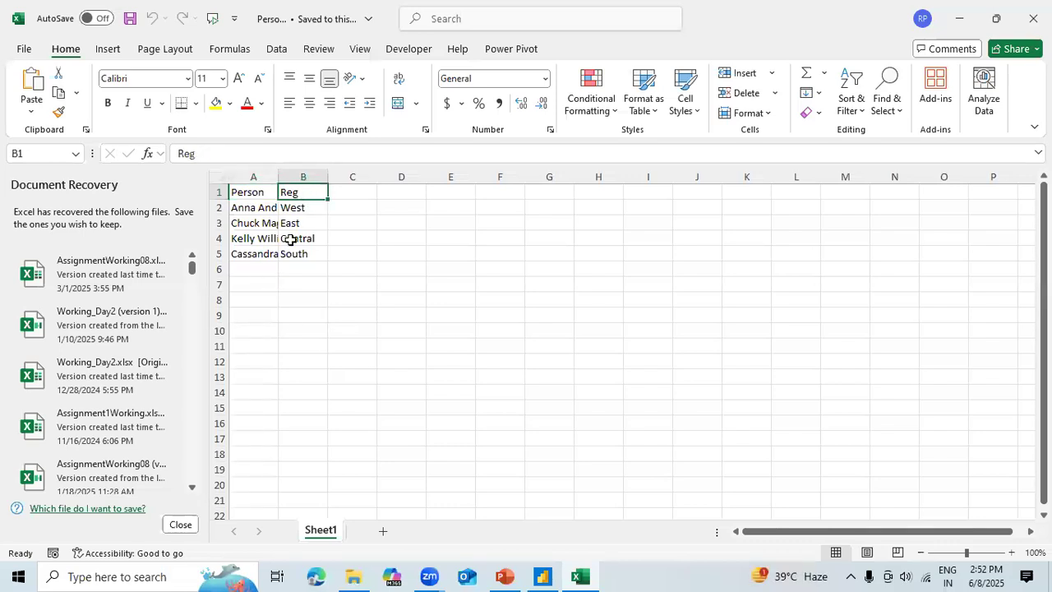
double_click(278, 176)
click(347, 208)
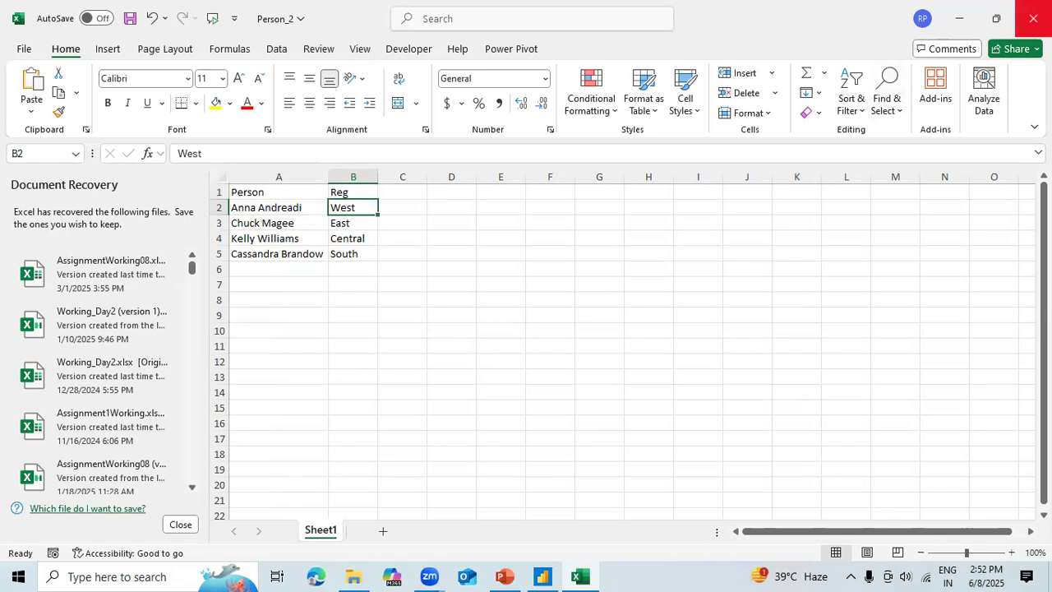
click(1033, 18)
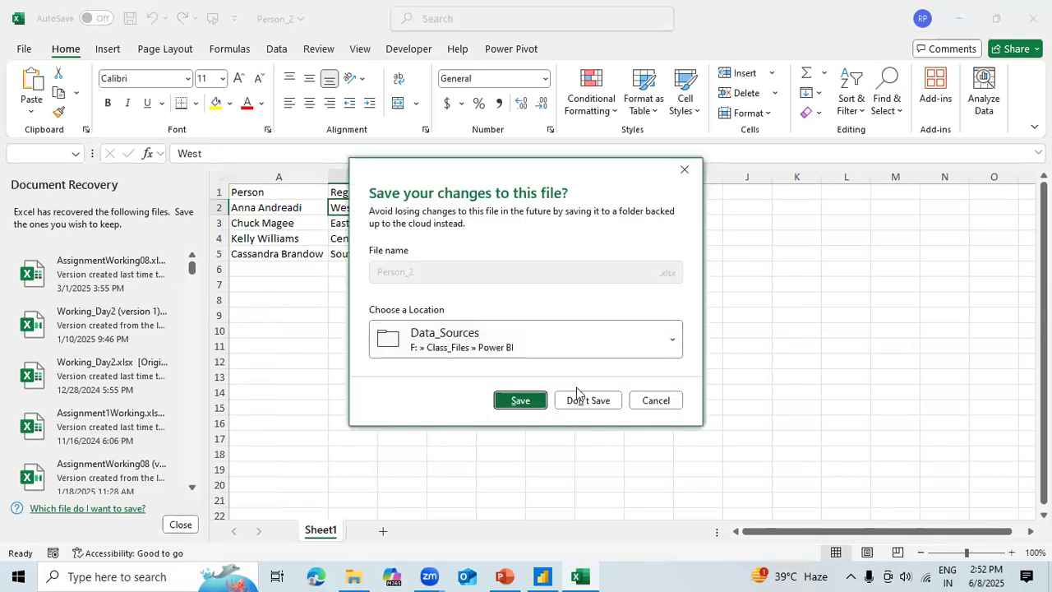
click(578, 398)
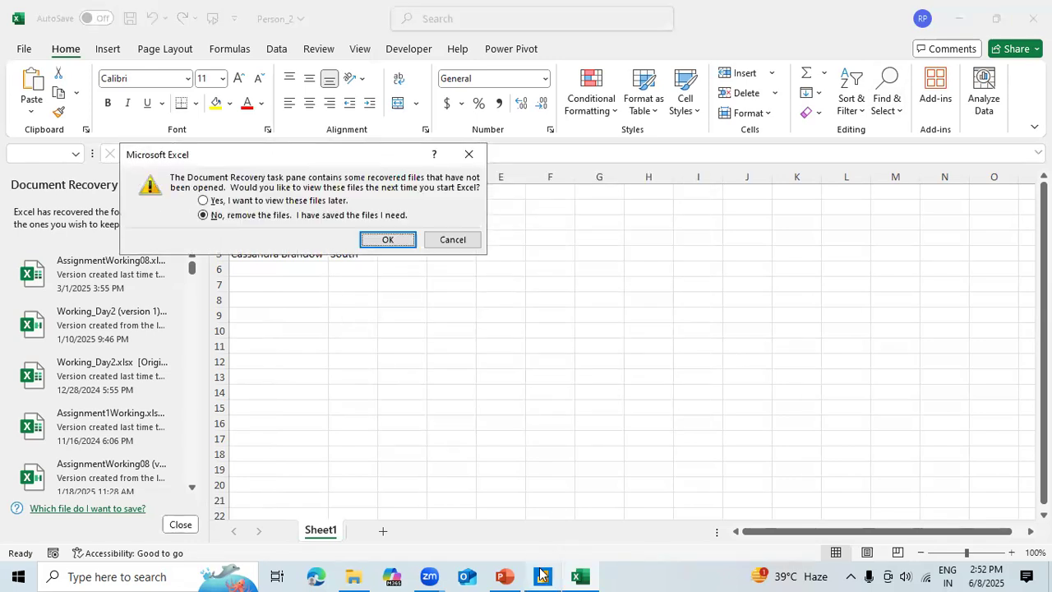
Step: Switch to Power BI Desktop and load Sheet1 from the Person_2 Excel workbook in Data_Sources into the report
click(541, 576)
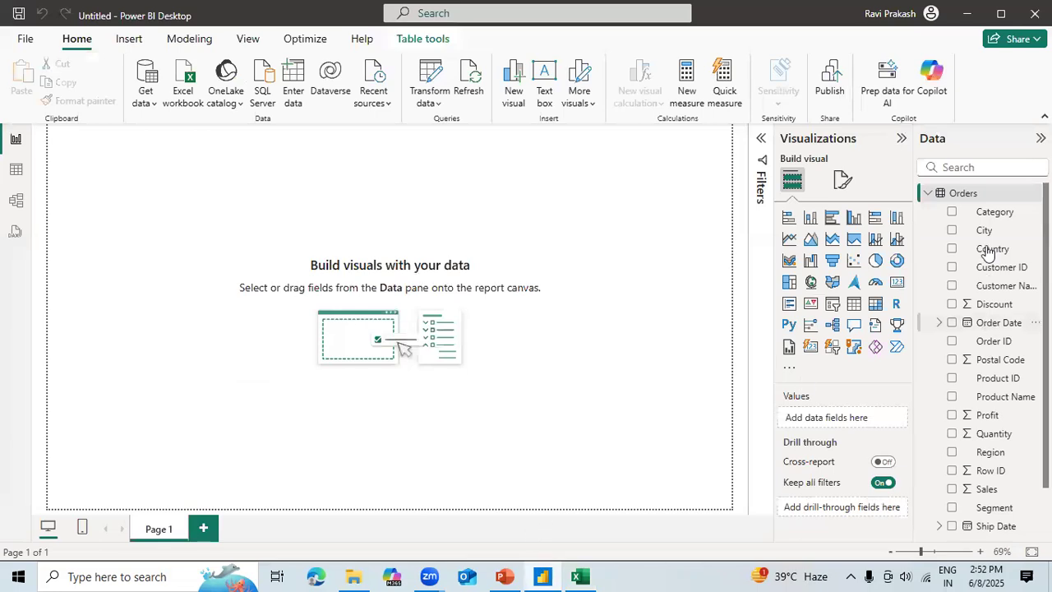
click(183, 82)
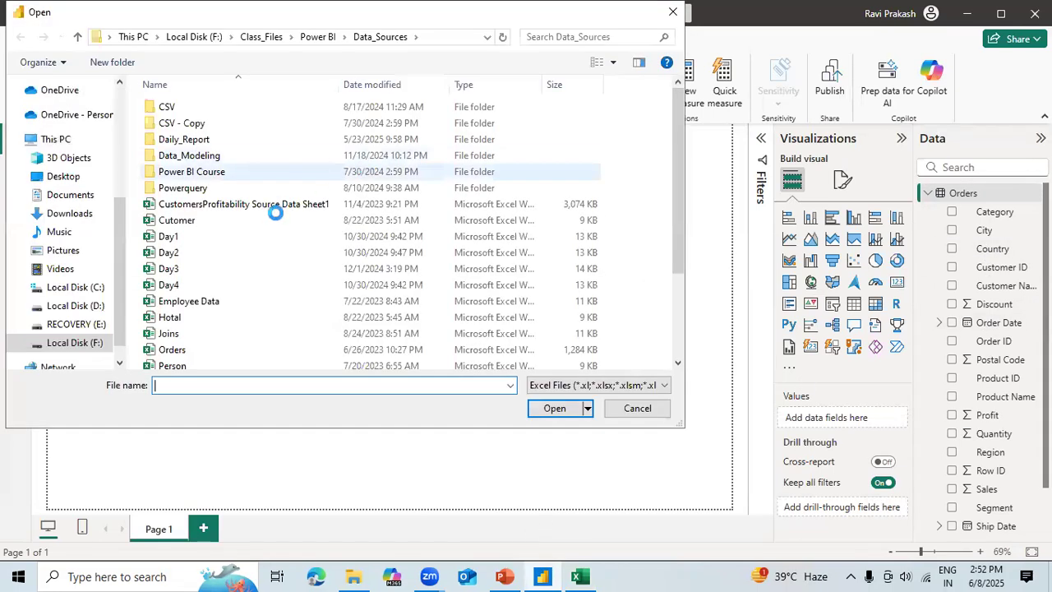
click(192, 302)
key(p)
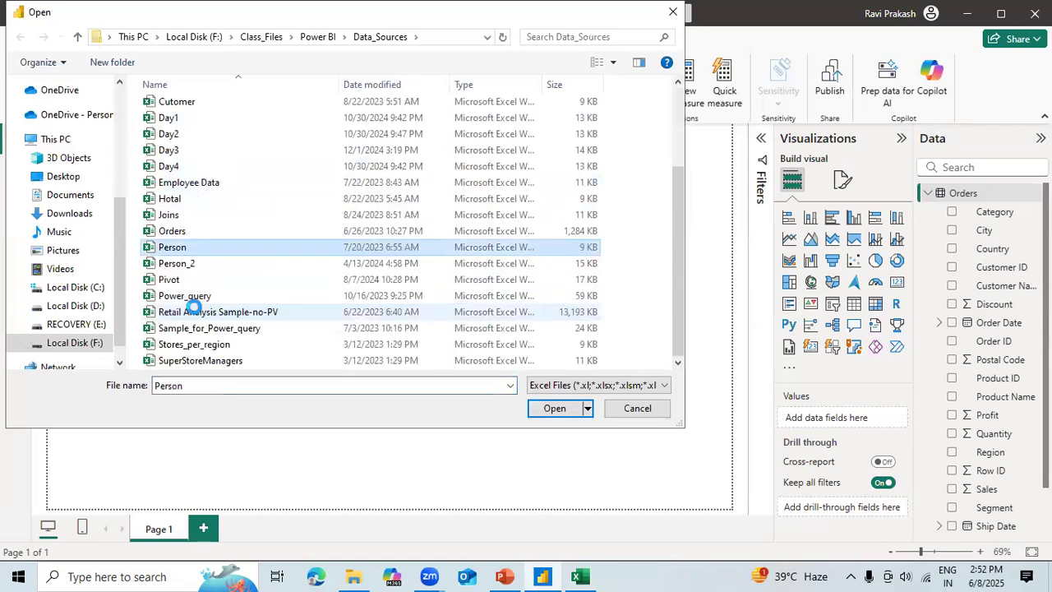
key(Down)
click(551, 409)
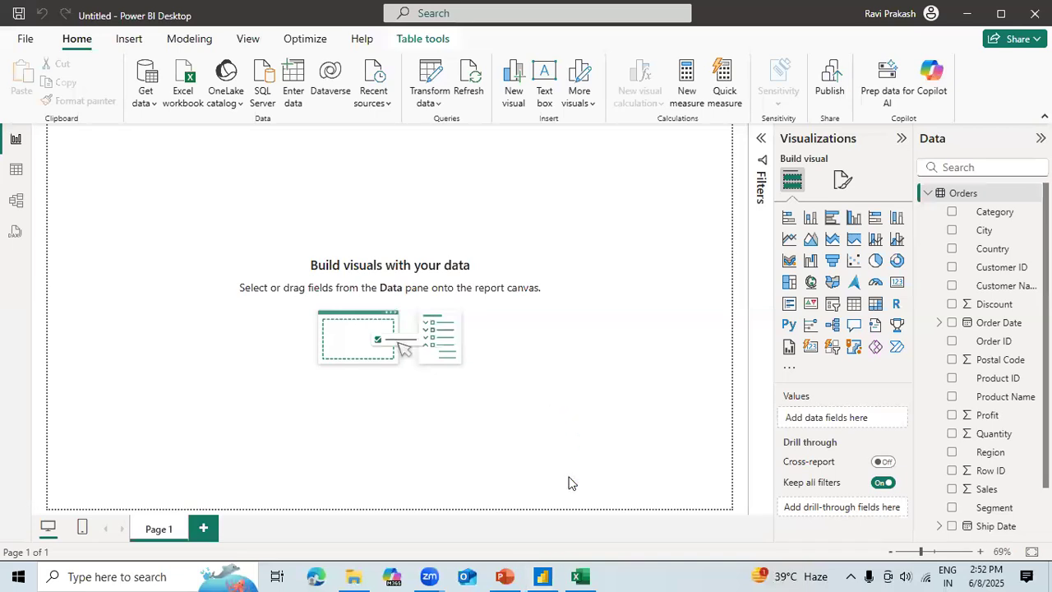
click(233, 139)
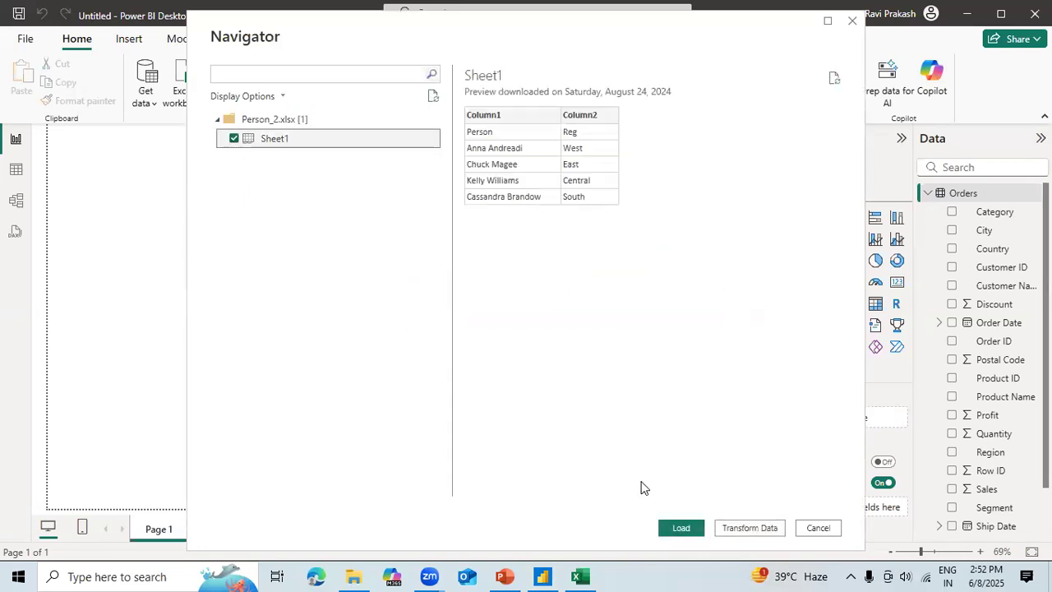
click(682, 528)
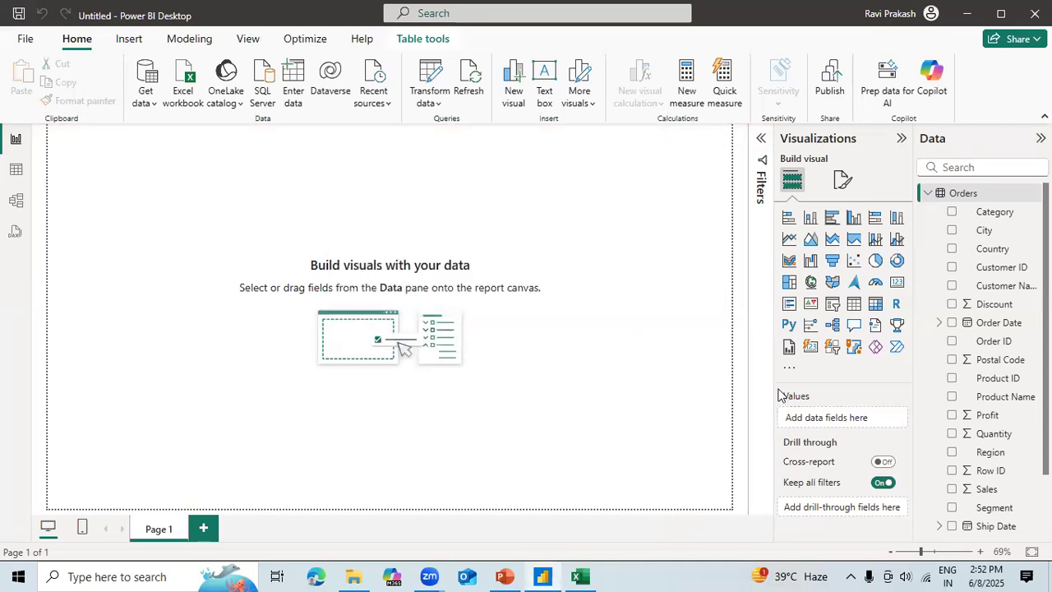
Step: Open the Power Query Editor and promote the first row of the Sheet1 query to column headers
click(427, 113)
click(437, 131)
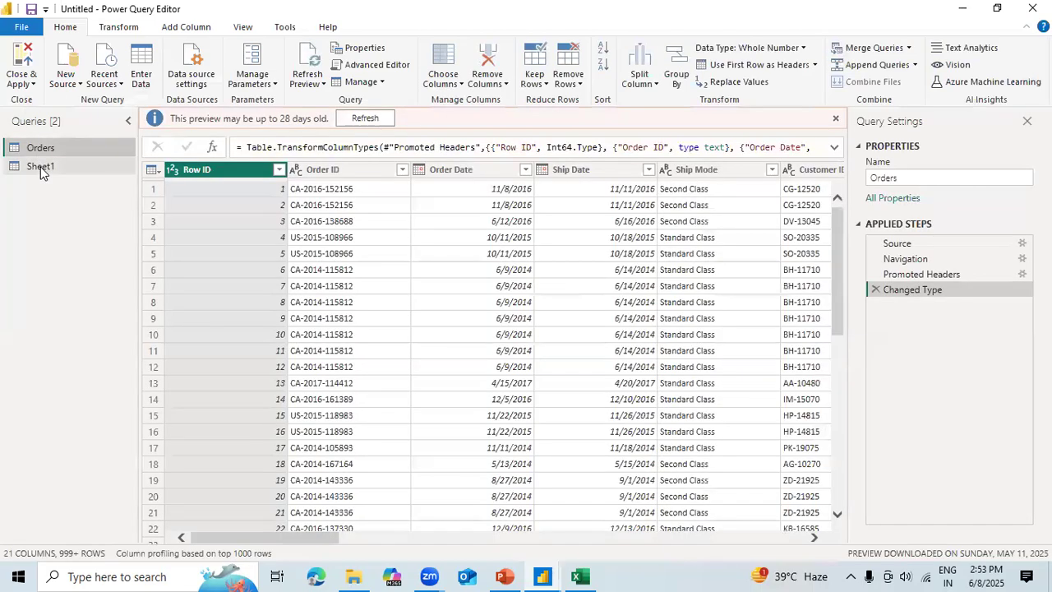
click(41, 168)
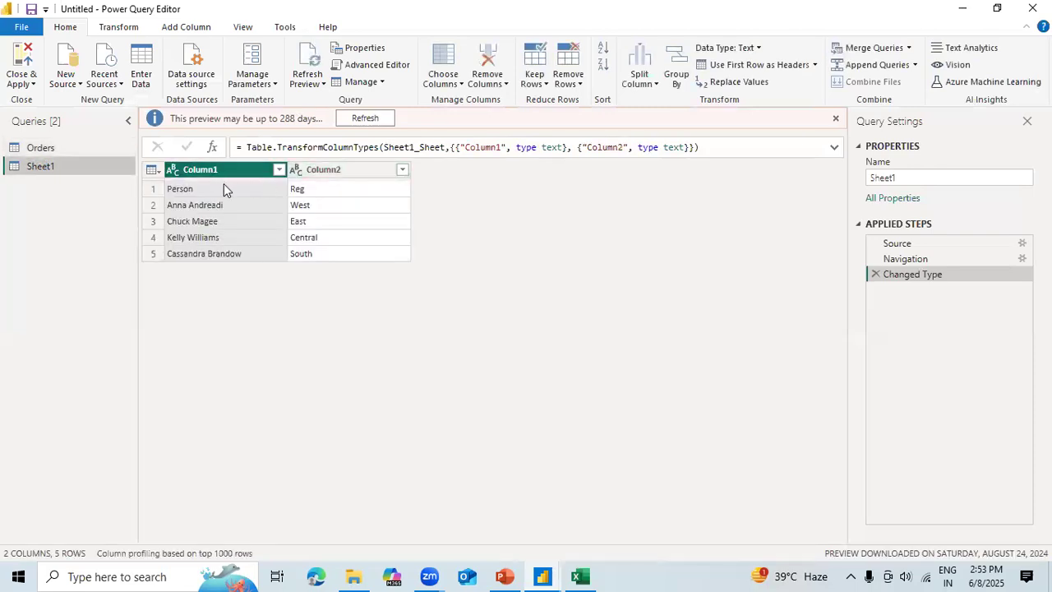
click(781, 70)
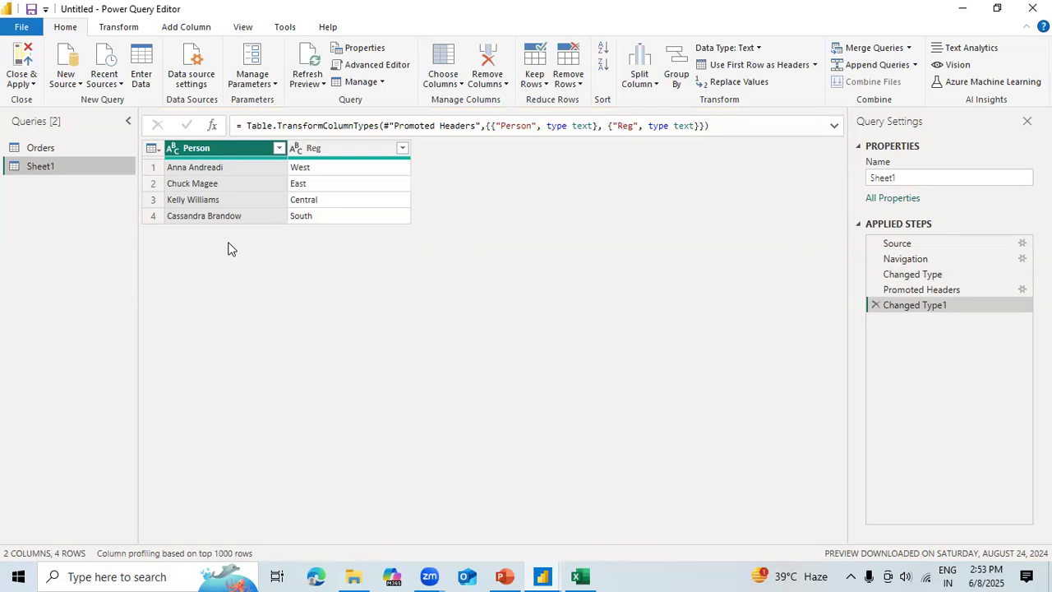
Step: Rename the Sheet1 query as Person
click(895, 179)
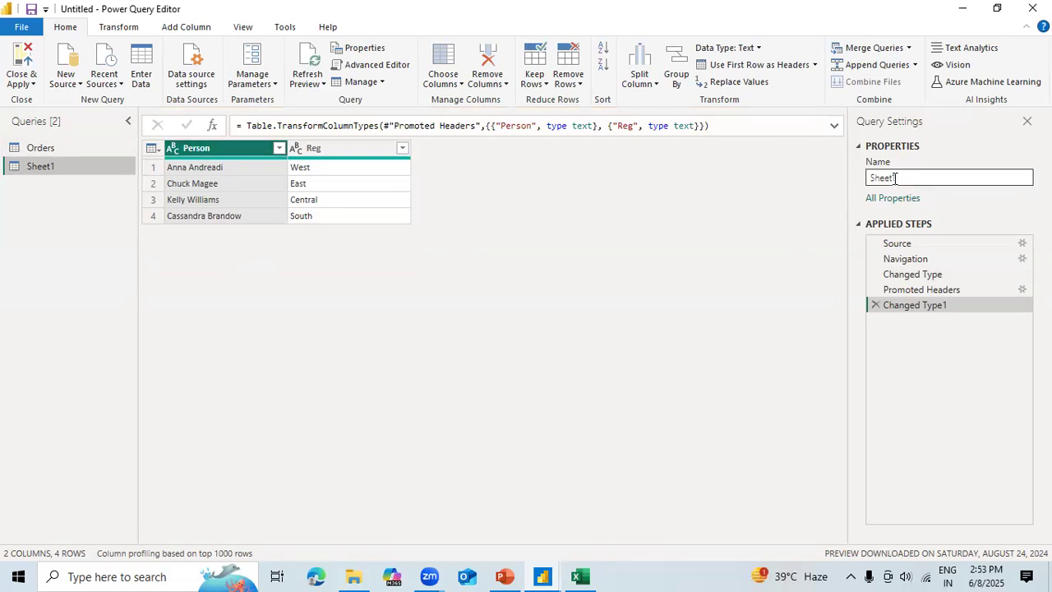
click(895, 179)
key(BackSpace)
key(BackSpace)
key(BackSpace)
key(BackSpace)
key(BackSpace)
text(Per)
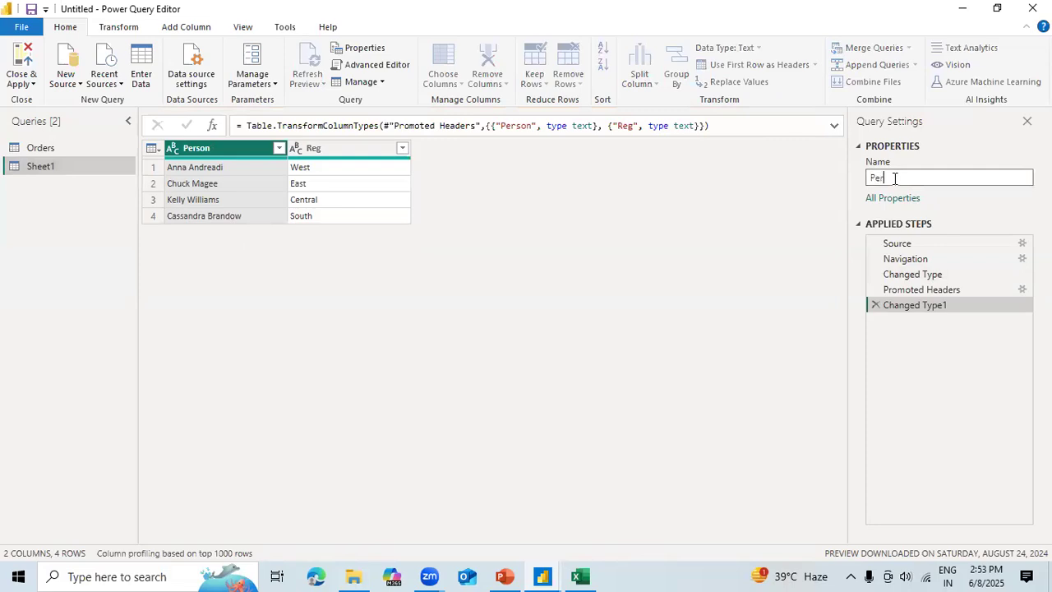
text(son)
key(Return)
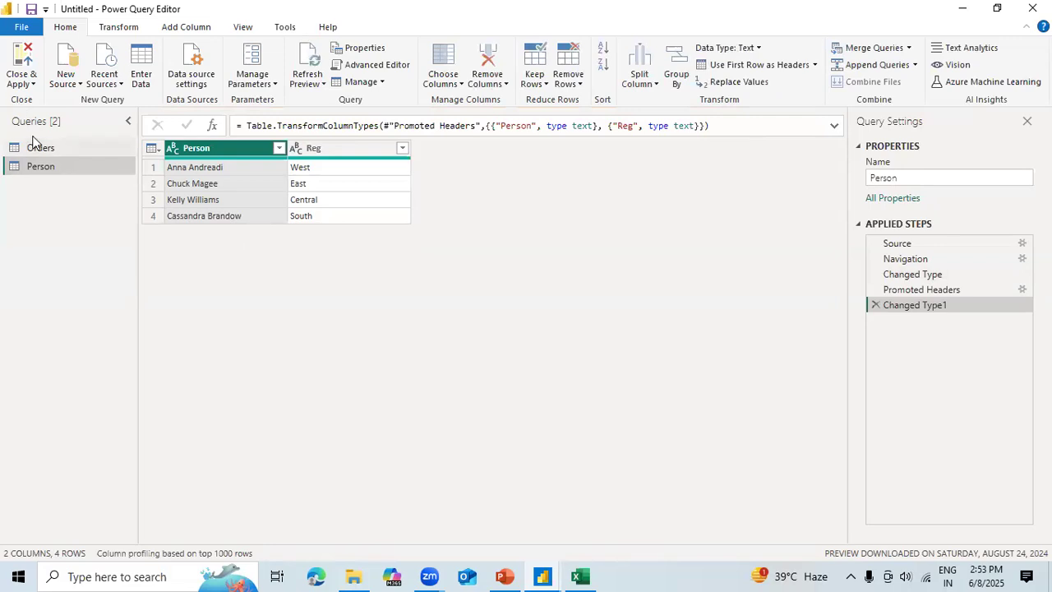
Step: Close Power Query and apply the changes, and expand the Orders and Person tables to review their fields
click(30, 84)
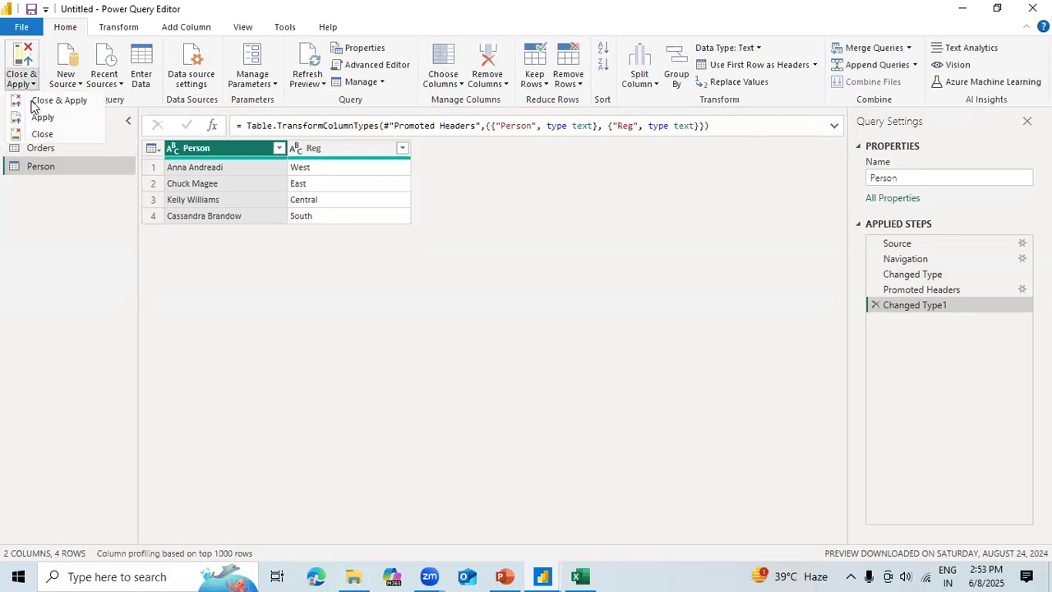
click(34, 103)
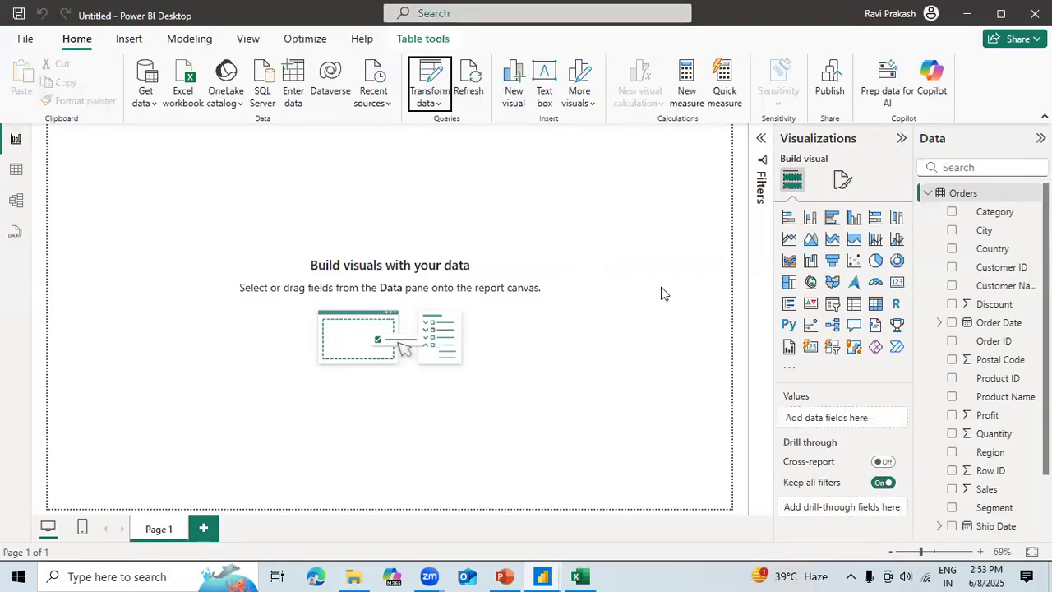
click(928, 195)
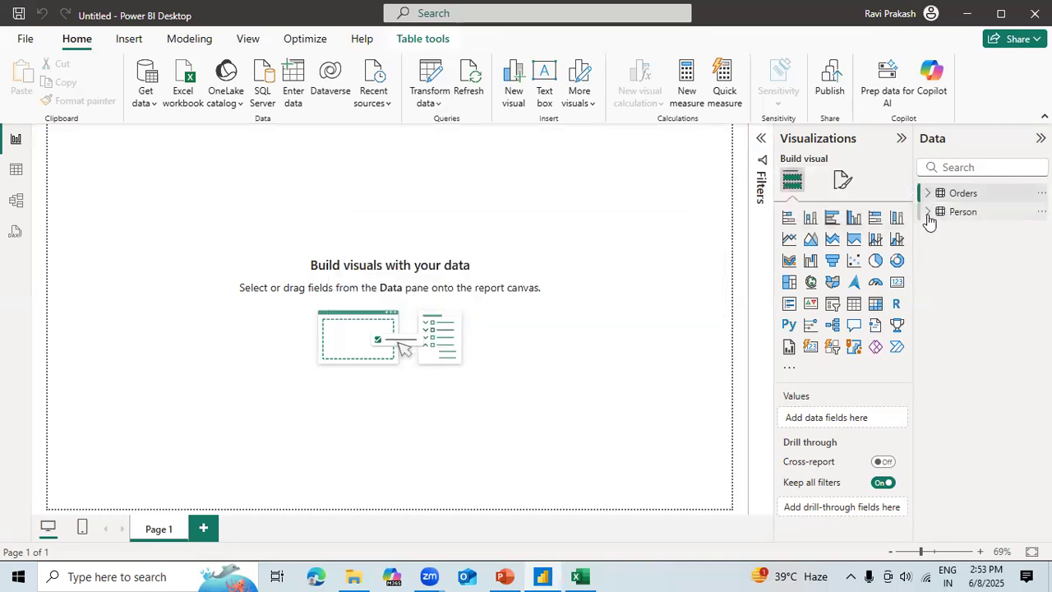
click(927, 213)
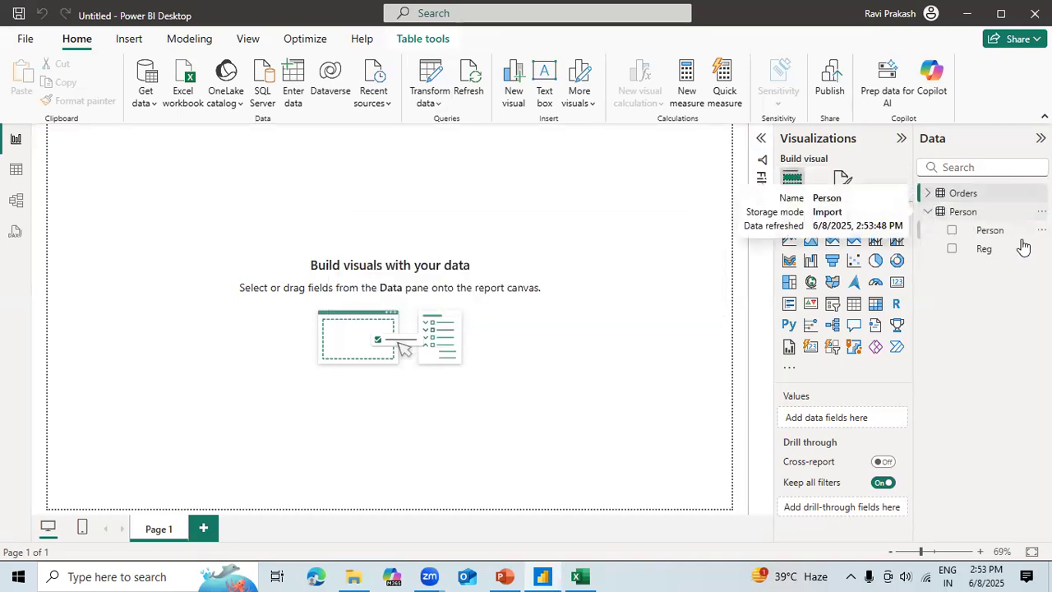
click(927, 195)
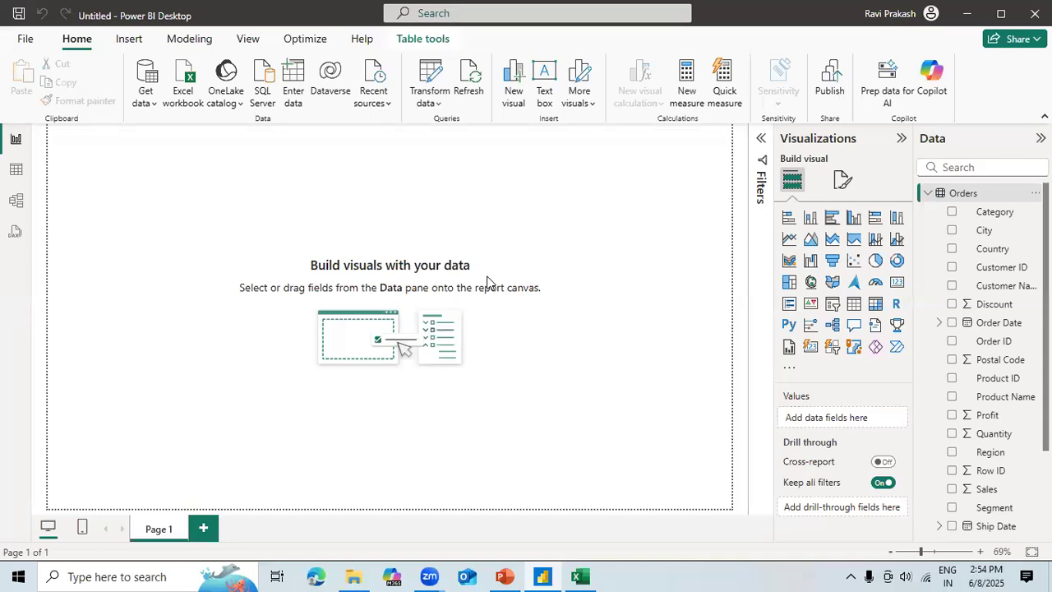
Step: Create a measure in the Orders table named Total_Profit and begin its formula with the SUM function
click(687, 90)
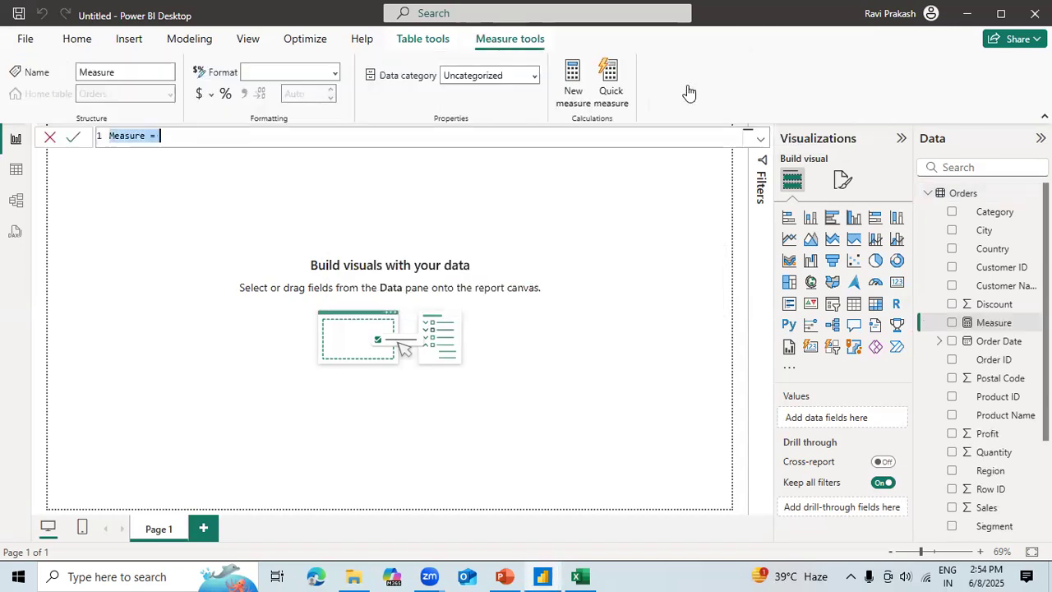
click(202, 132)
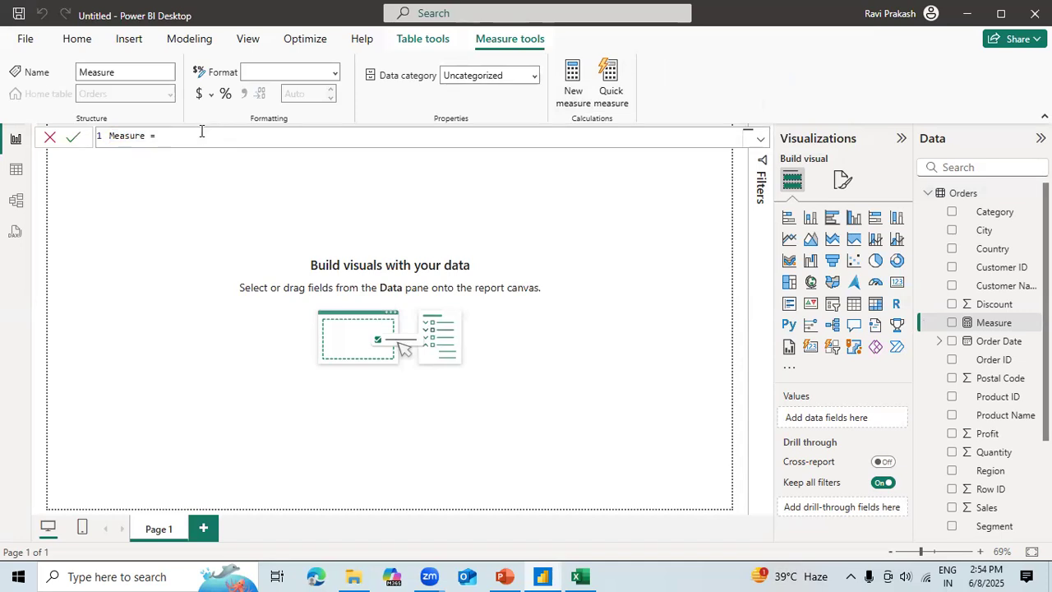
key(Left)
key(Left)
key(Left)
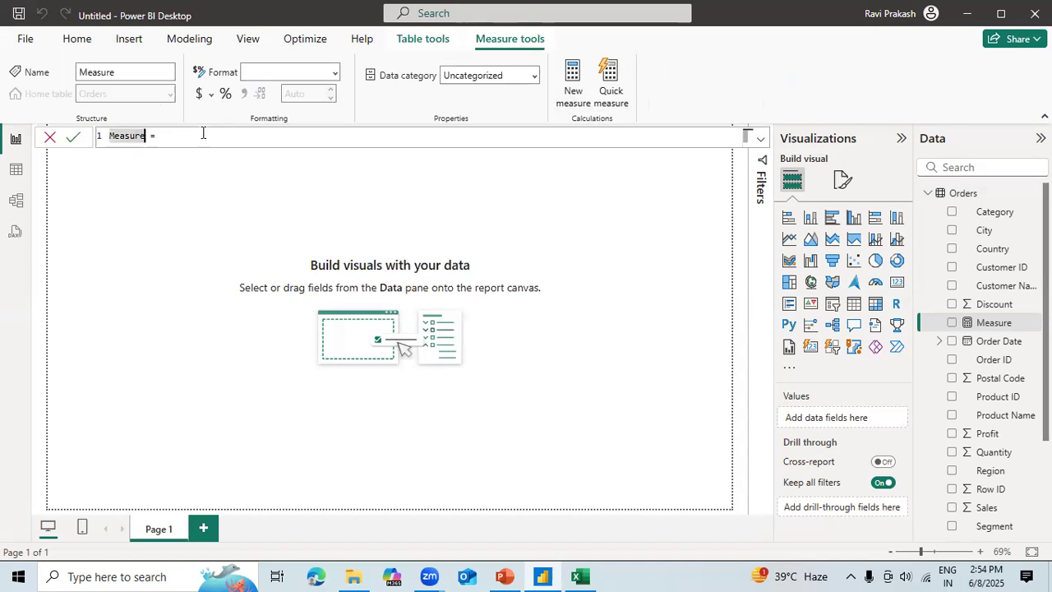
text(Tota)
key(BackSpace)
key(BackSpace)
key(ctrl+BackSpace)
text(Total_Prof)
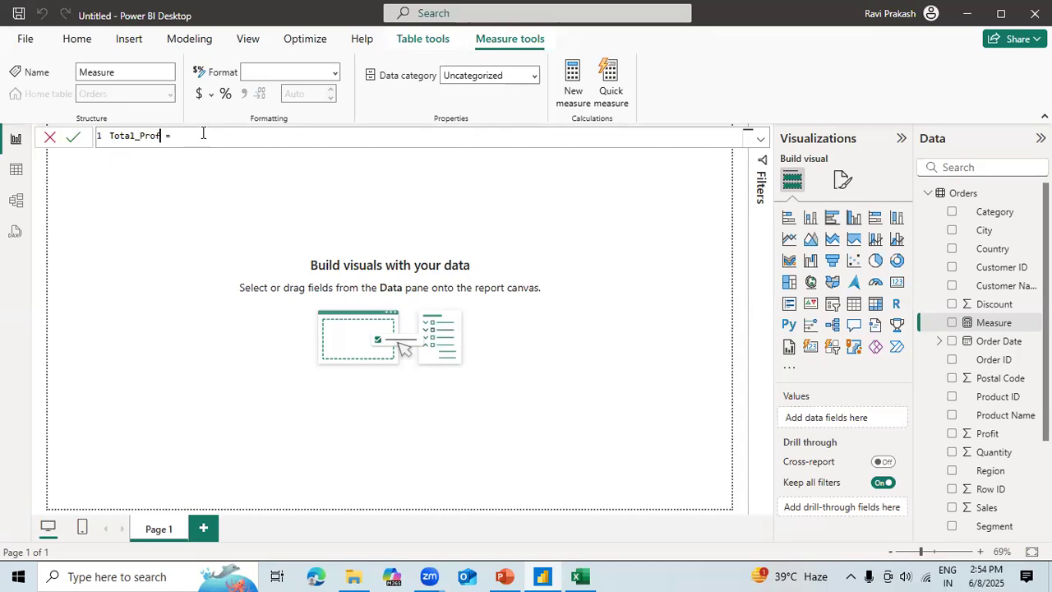
text(it = SUM()
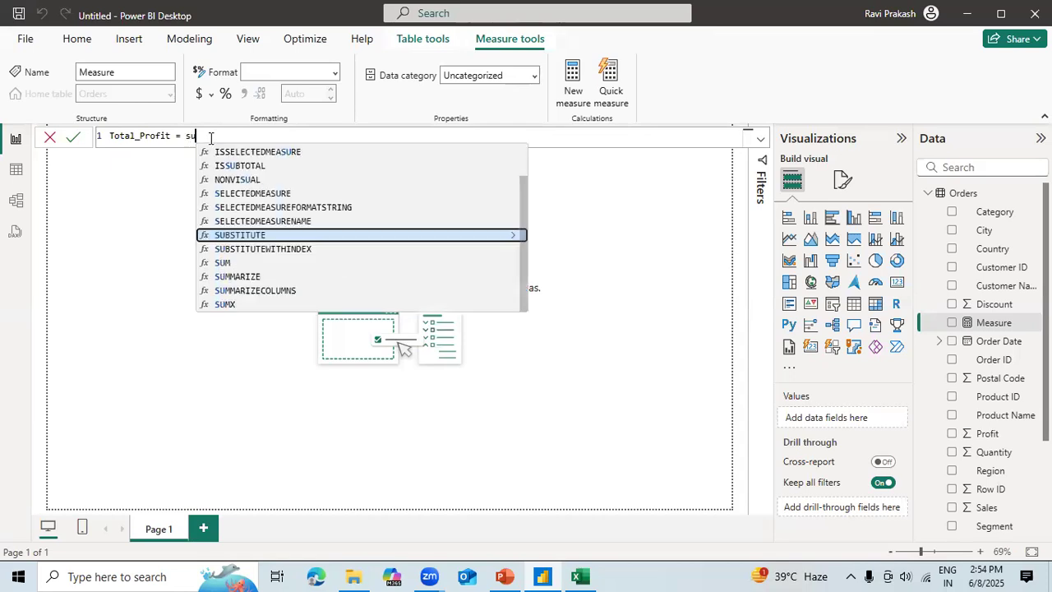
Step: Complete the measure's SUM with the Orders[Profit] column and commit the formula
text(pro)
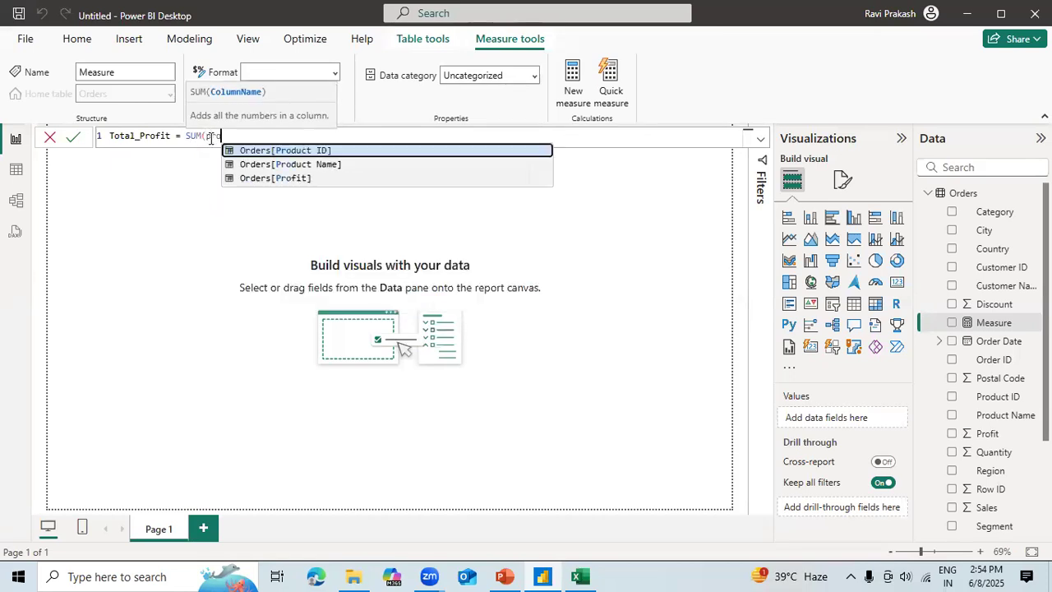
key(Down)
key(Down)
key(Tab)
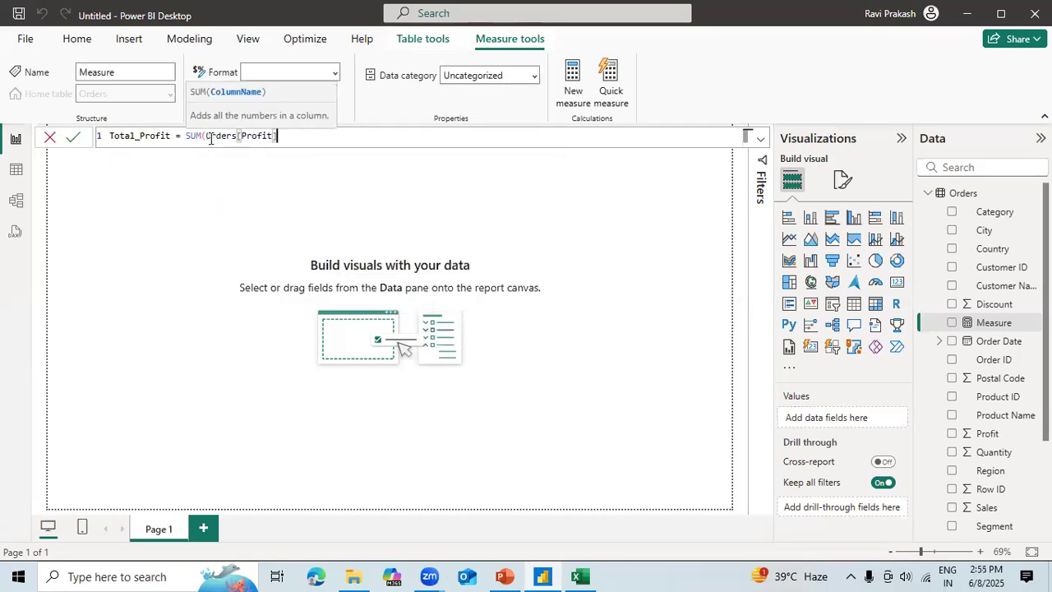
text())
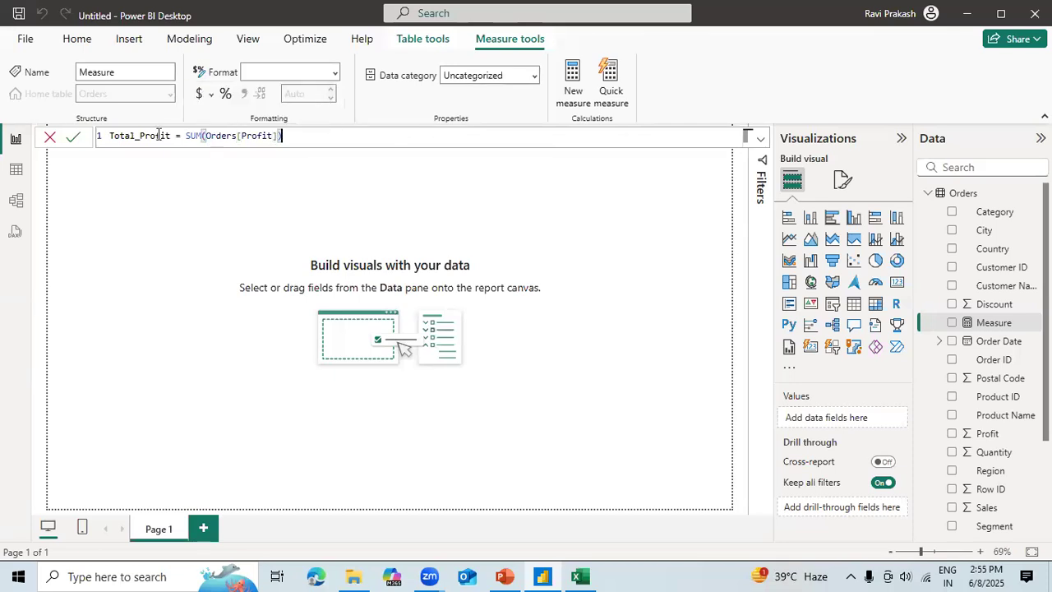
click(76, 140)
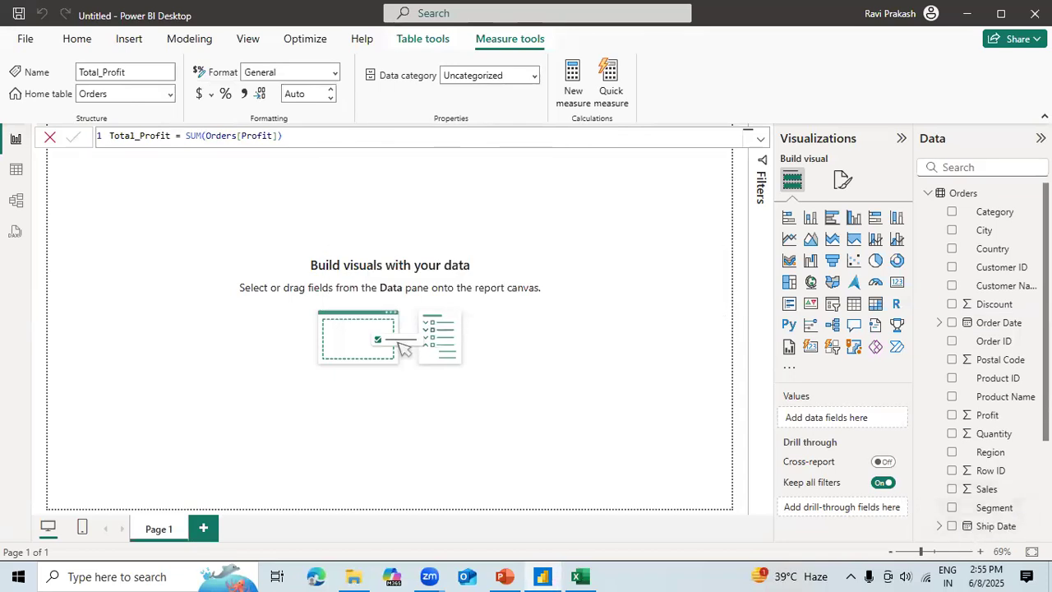
Step: Switch to Table view and check whether Total_Profit exists as a column of Orders, comparing it with Sub-Category and Profit
scroll(987, 362, down, 1)
scroll(987, 362, down, 3)
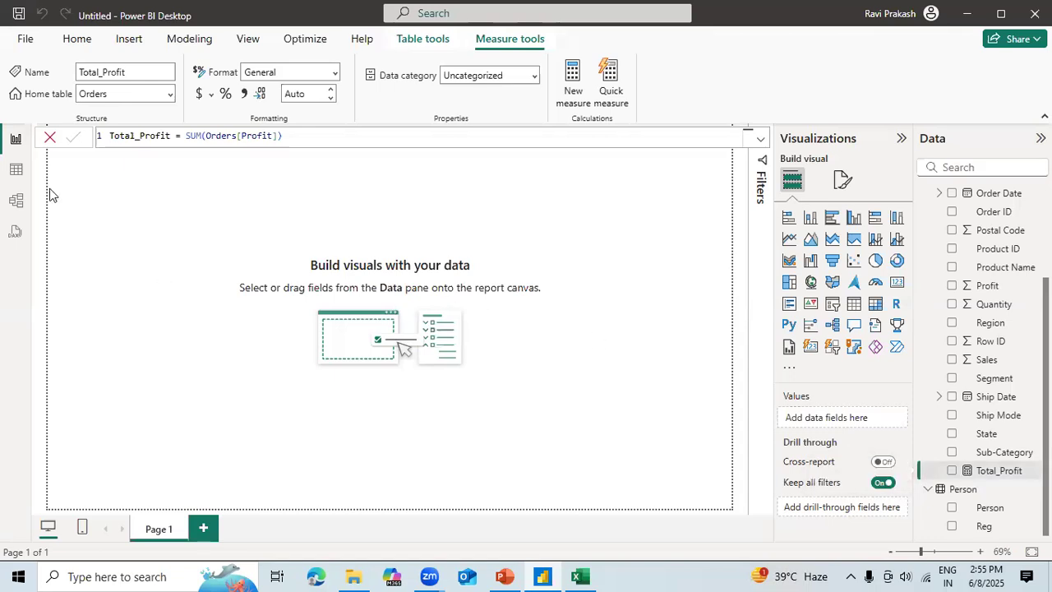
click(18, 171)
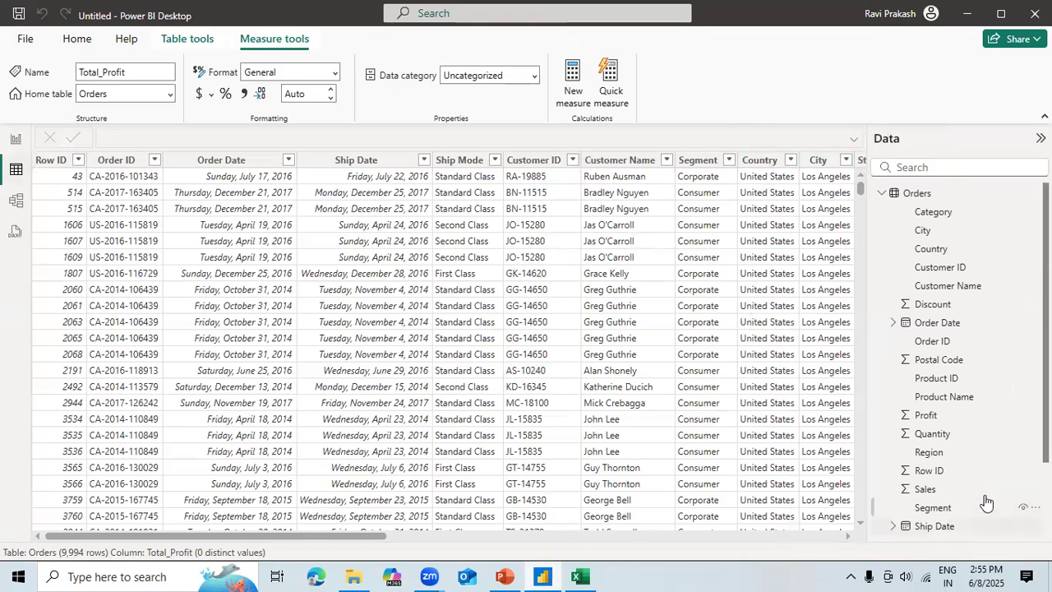
scroll(1019, 492, down, 4)
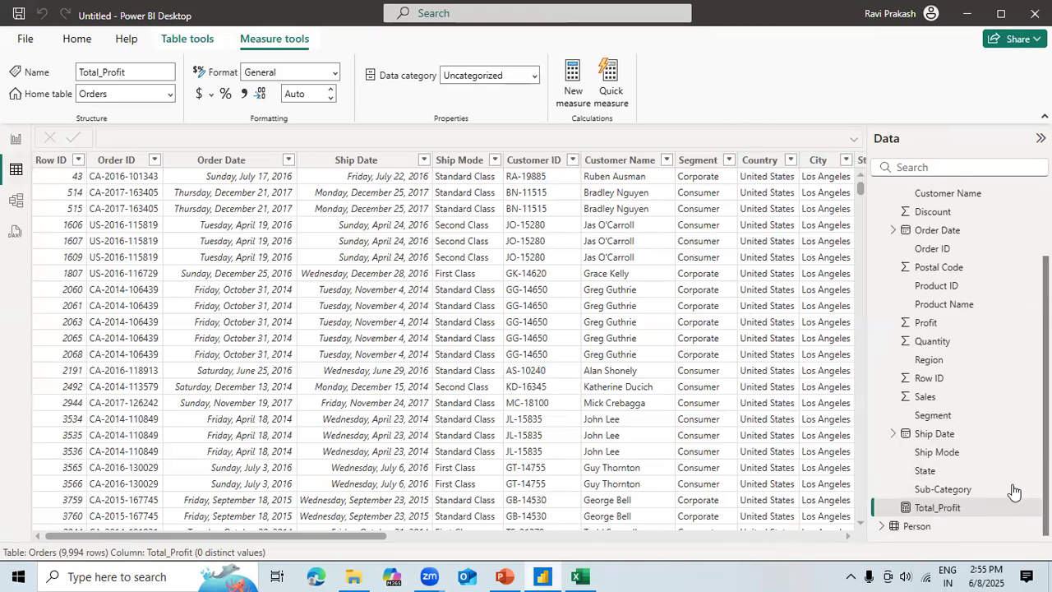
click(956, 491)
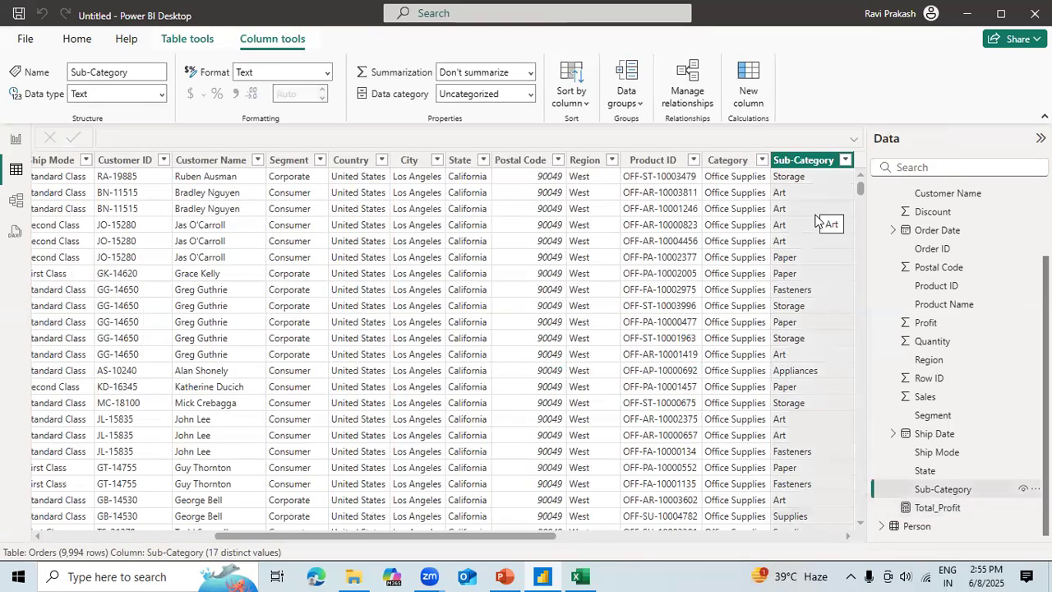
click(952, 510)
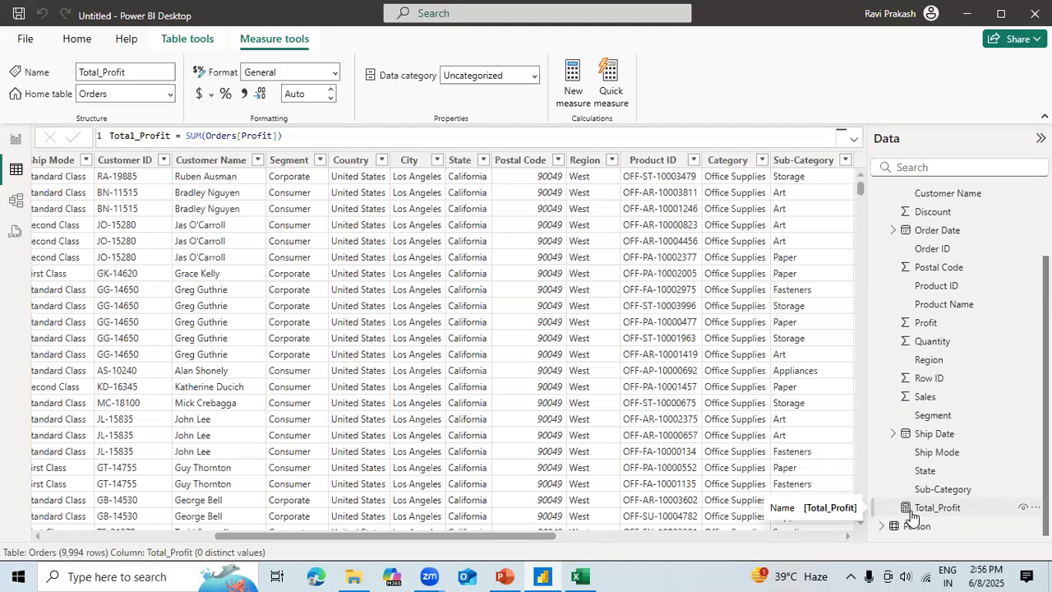
click(679, 536)
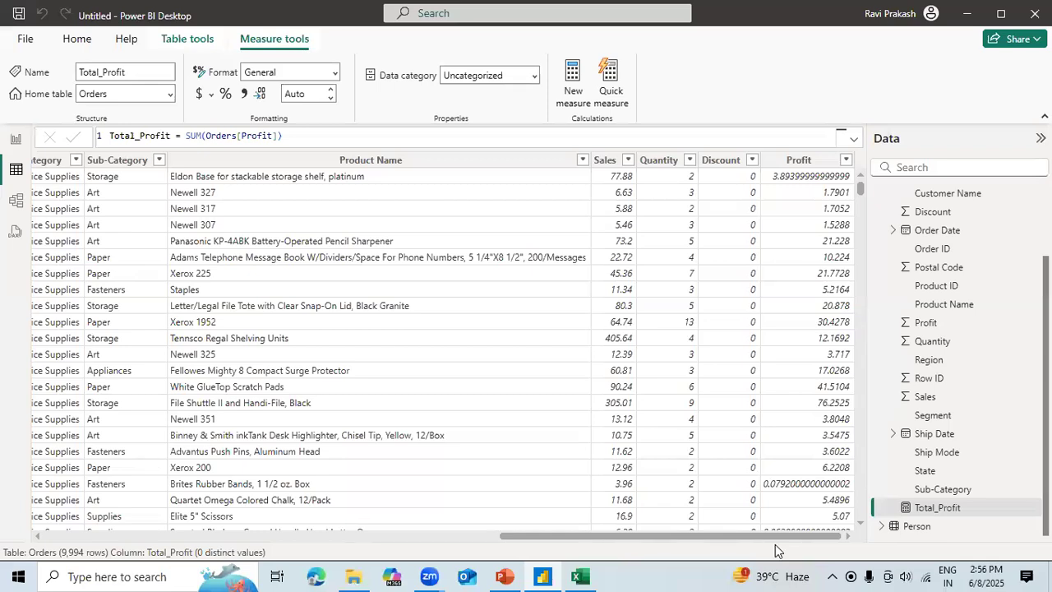
Step: Add a calculated column to the Orders table and name it Flag
click(76, 39)
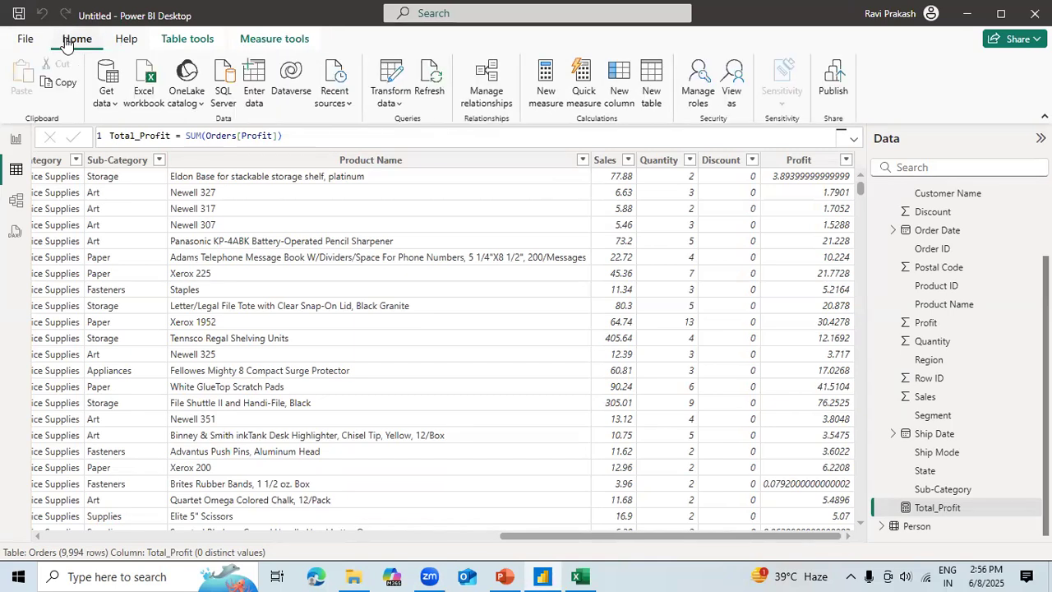
click(621, 97)
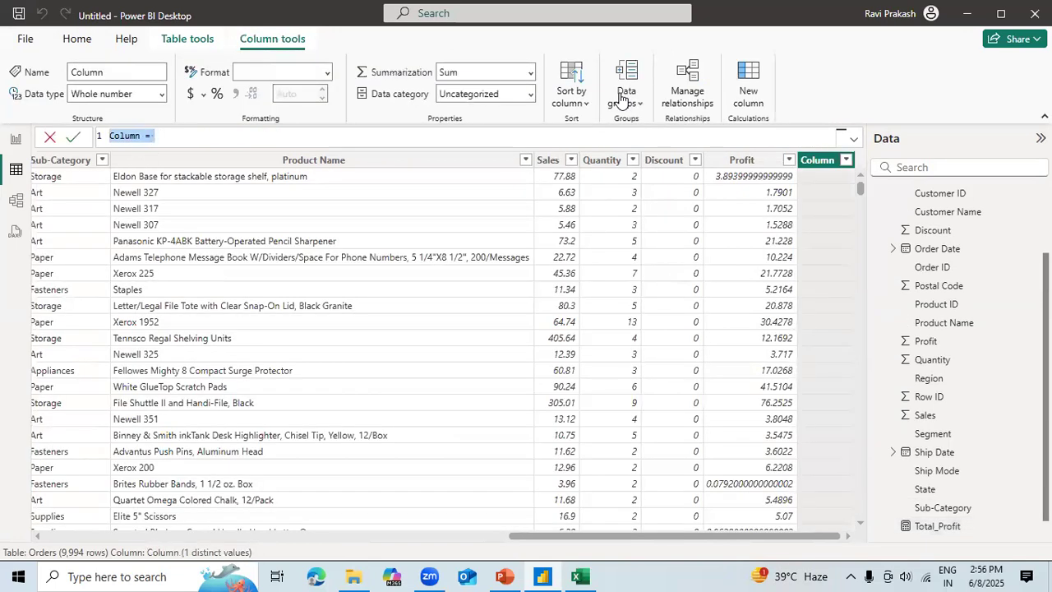
key(End)
key(Left)
key(Left)
key(BackSpace)
key(BackSpace)
key(BackSpace)
key(BackSpace)
key(BackSpace)
key(BackSpace)
text(Flag)
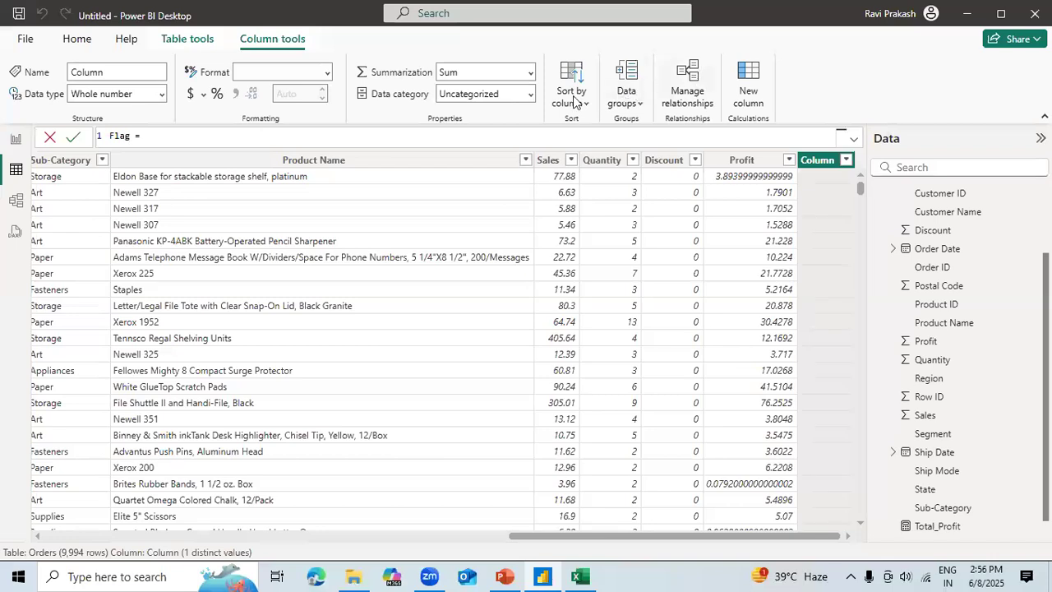
Step: Start the Flag column's formula with the IF function
click(199, 132)
text(s)
key(BackSpace)
text(if)
key(BackSpace)
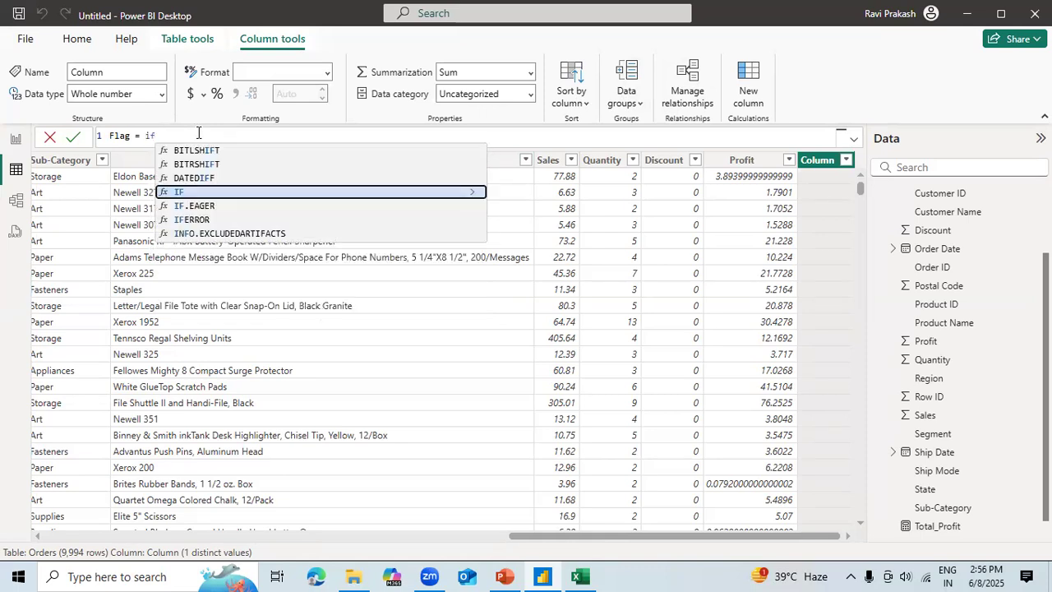
text(()
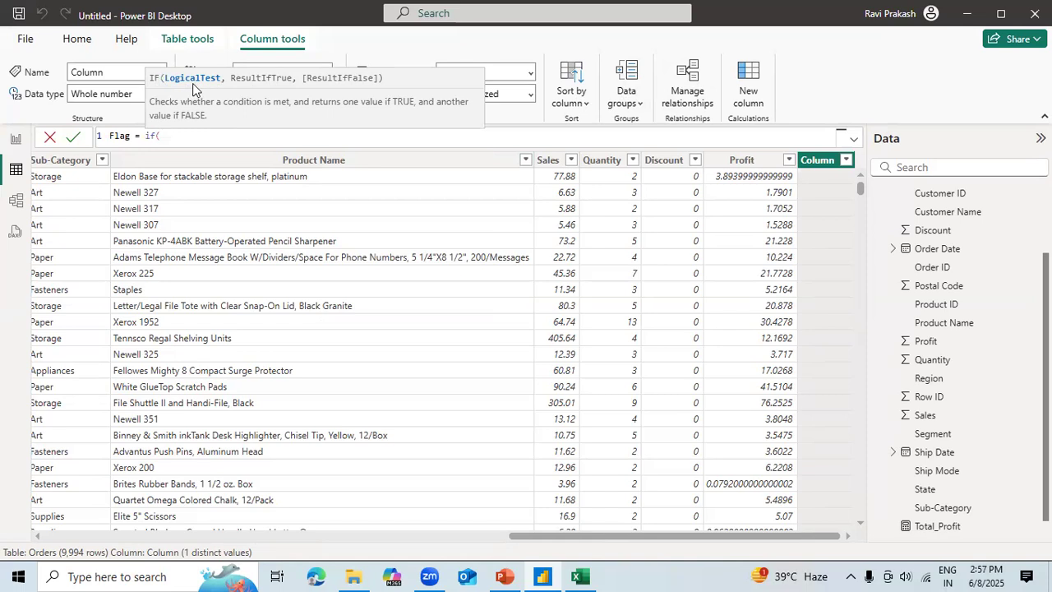
text(Orders[Sales])
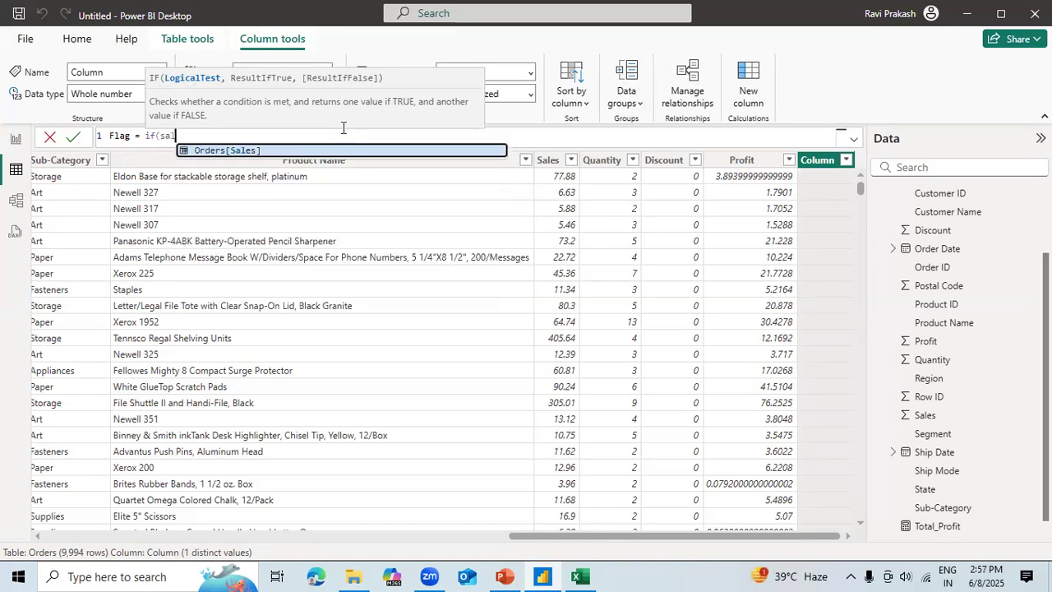
key(Tab)
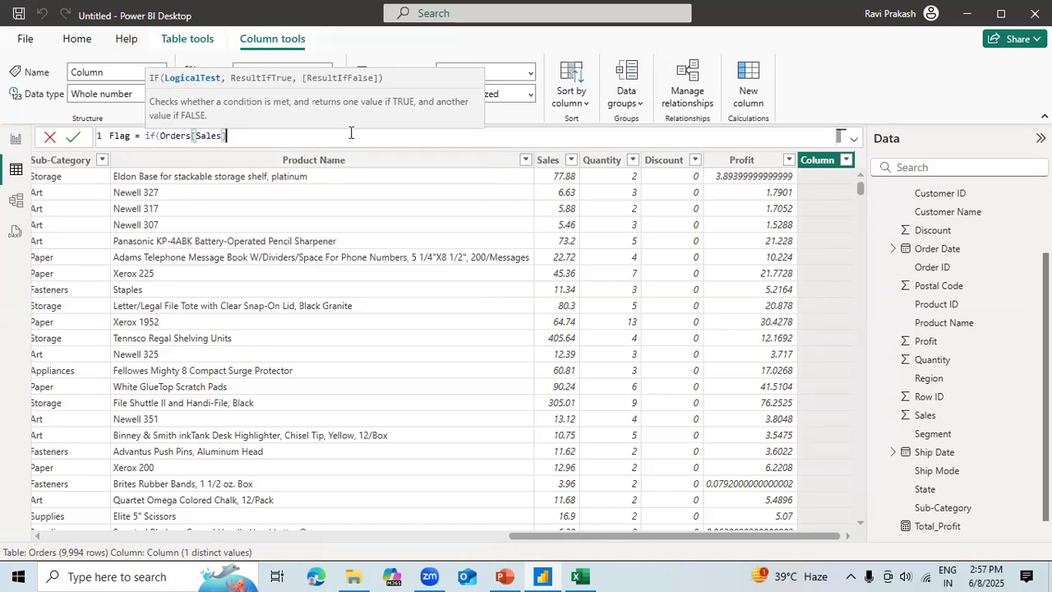
text(>)
click(712, 220)
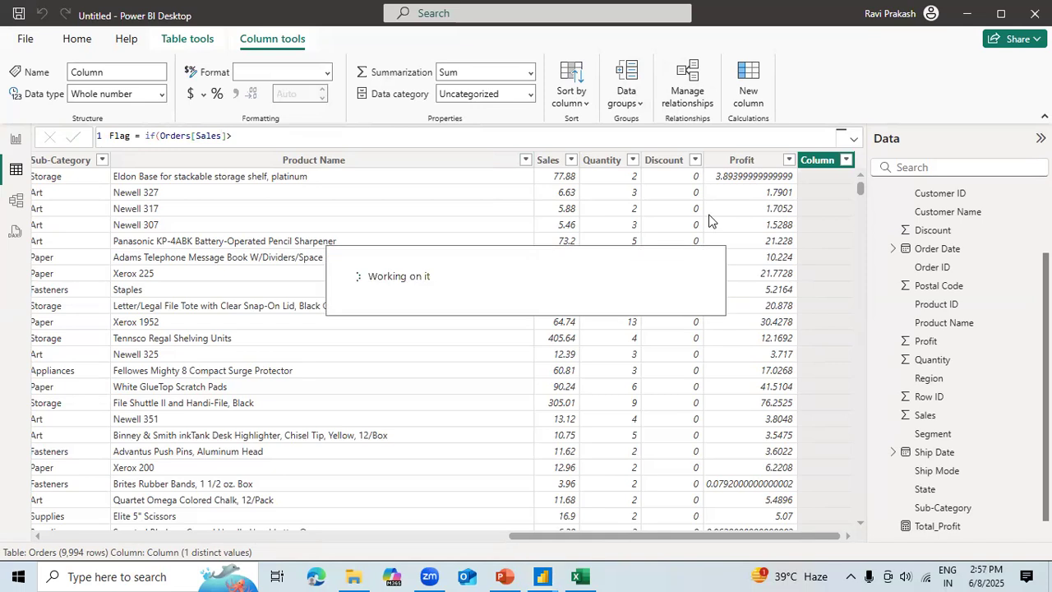
click(250, 139)
key(BackSpace)
key(BackSpace)
key(BackSpace)
key(BackSpace)
key(BackSpace)
key(BackSpace)
key(BackSpace)
key(BackSpace)
key(BackSpace)
key(BackSpace)
key(BackSpace)
key(BackSpace)
key(BackSpace)
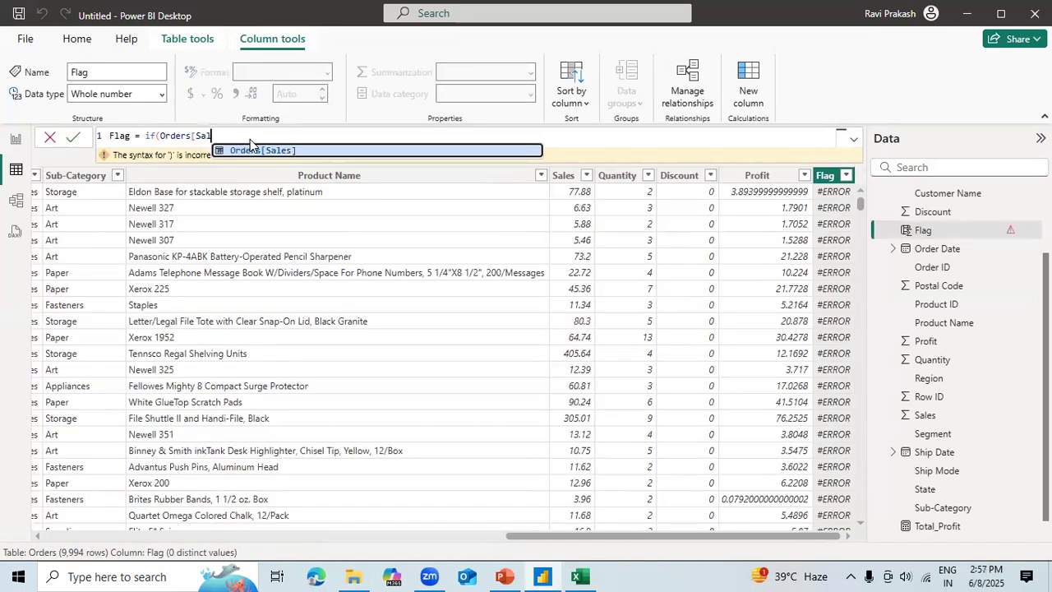
Step: Set the IF condition in the Flag formula to Orders[Quantity]>10
text(q)
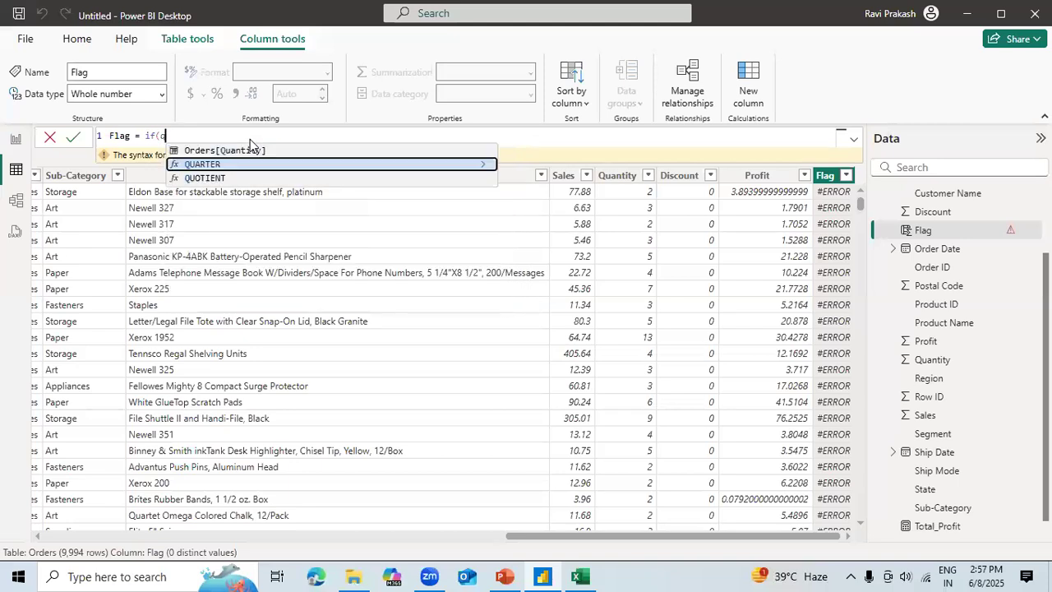
text(u)
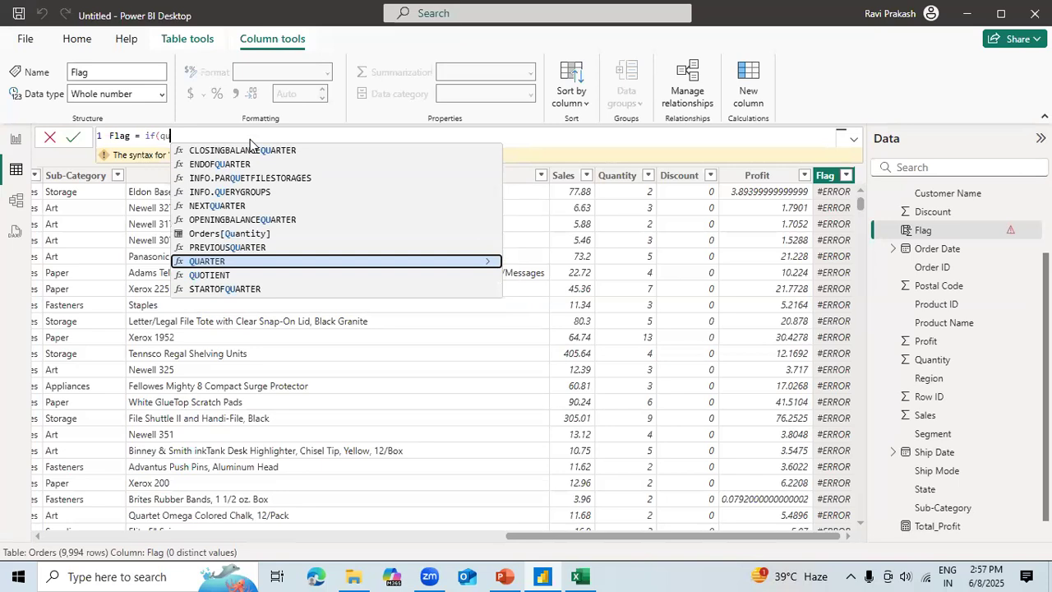
key(Up)
key(Up)
key(Tab)
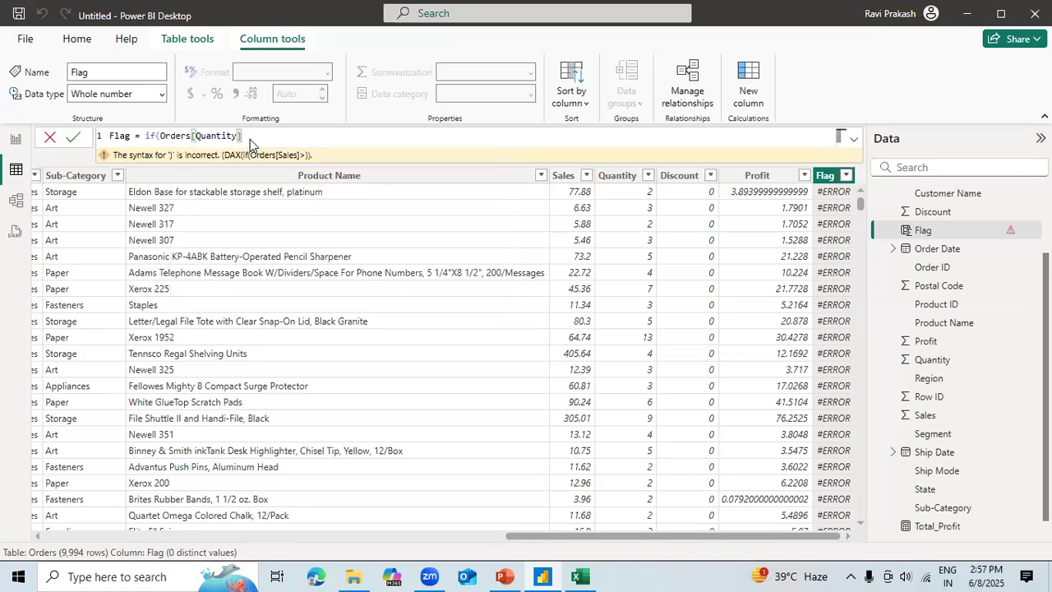
text(>10,)
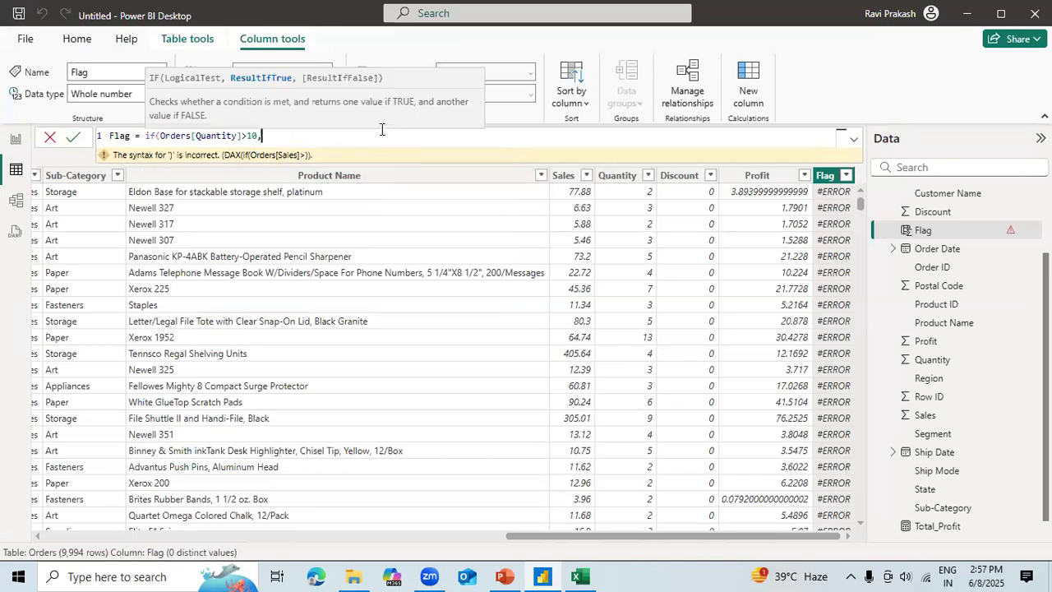
Step: Enter "Good" as the IF function's result when true, properly enclosed in quotation marks
text("Good"))
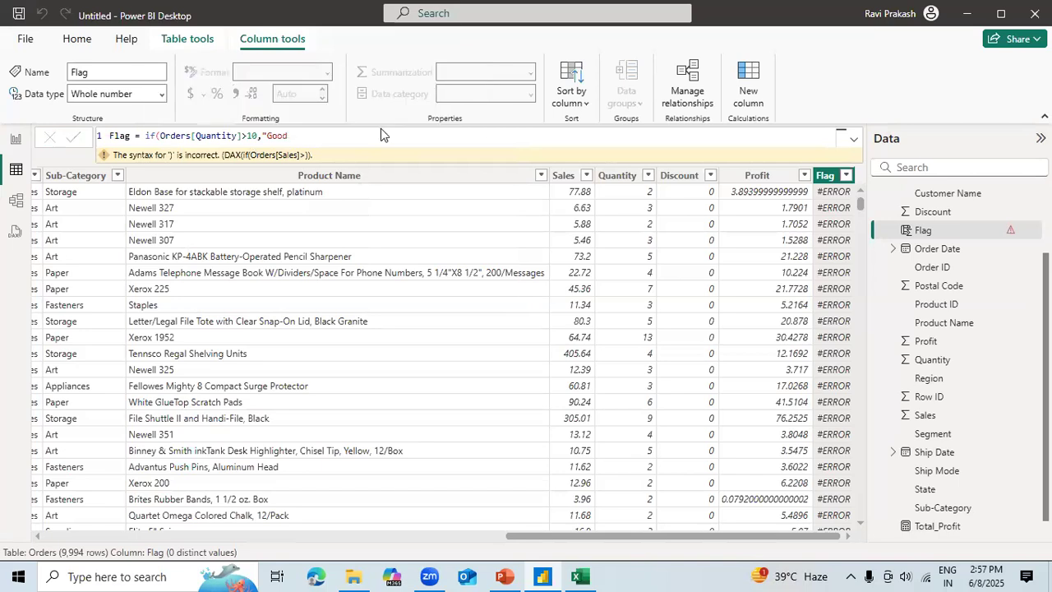
key(Return)
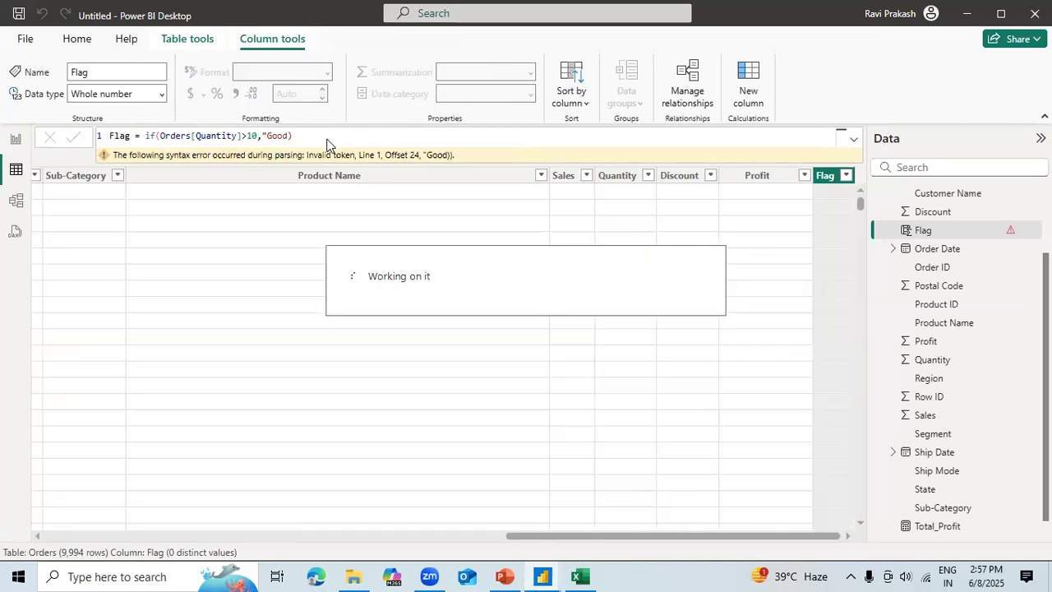
click(303, 134)
key(Left)
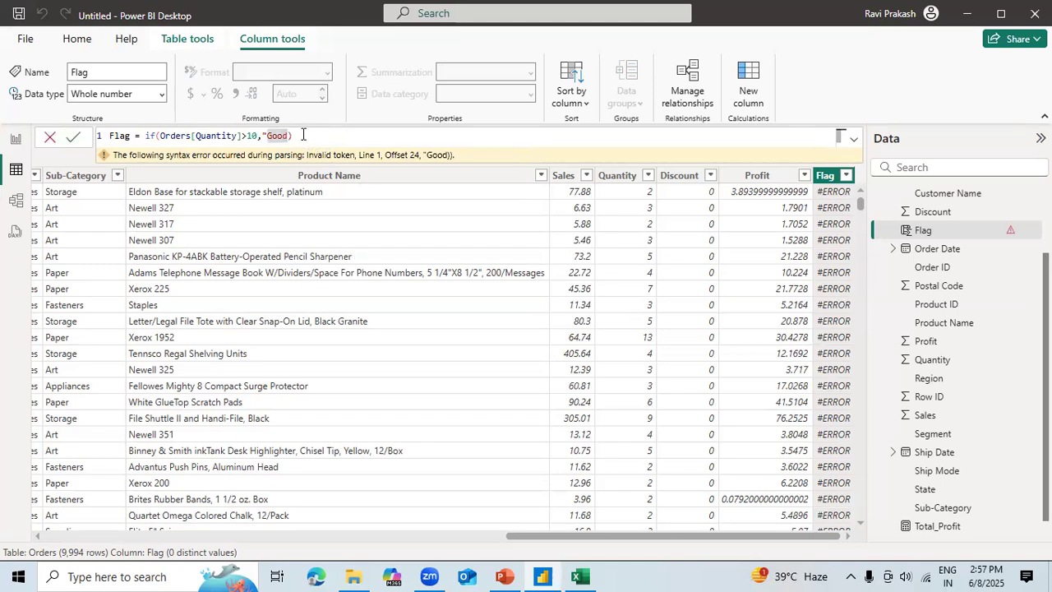
text(",)
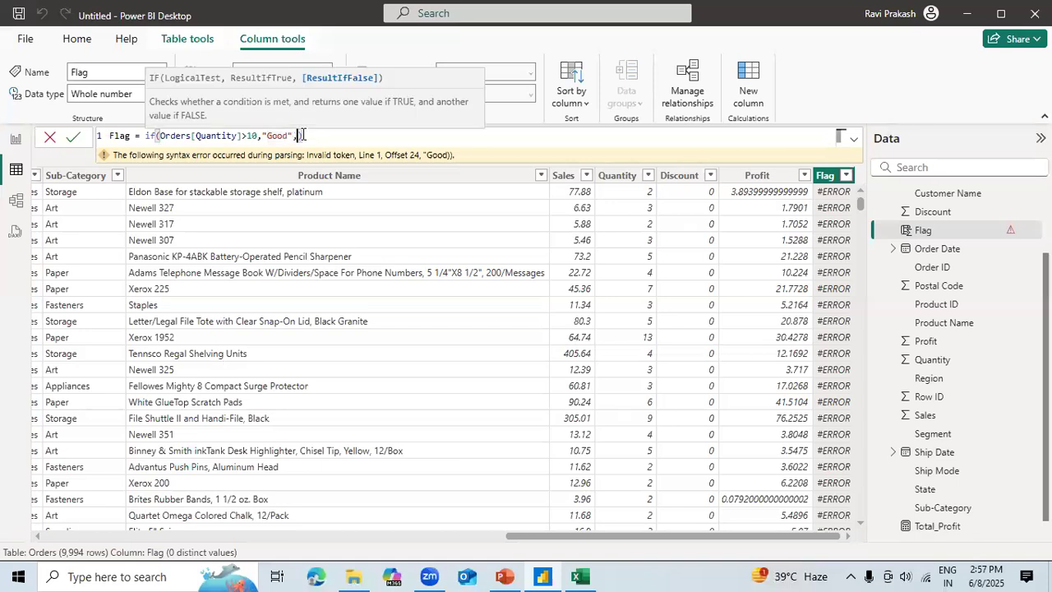
Step: Add "Need improvment" as the IF function's result when false and commit the Flag column formula
text(")
text(Need )
text(improv)
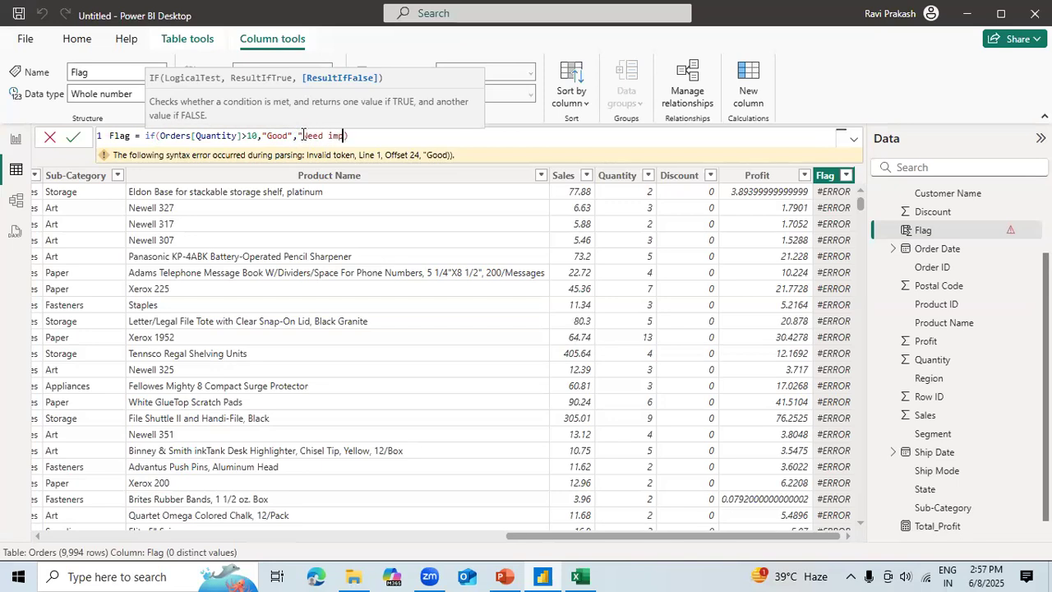
text(ment")
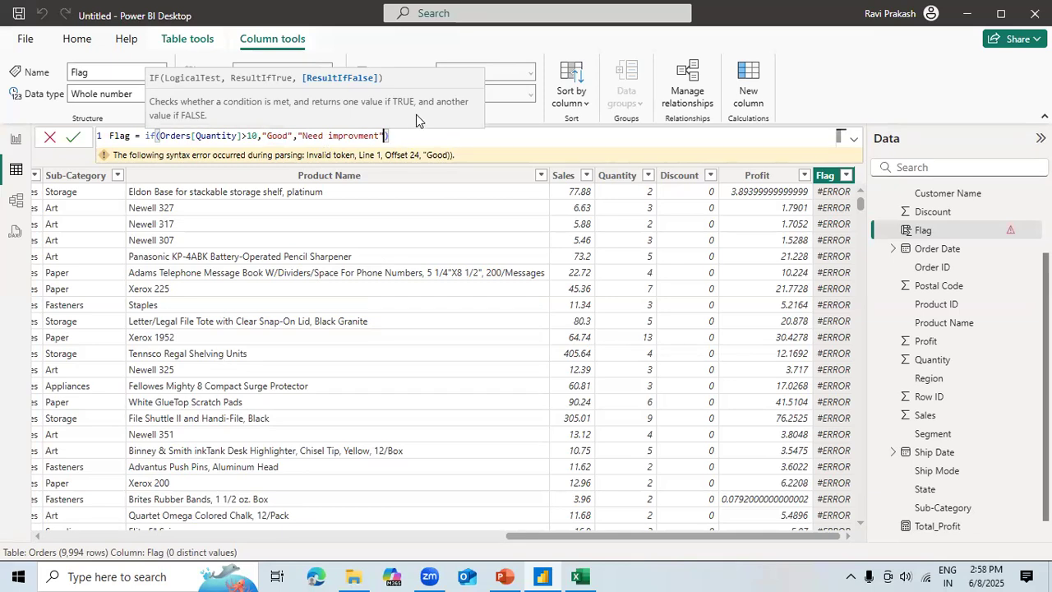
click(75, 138)
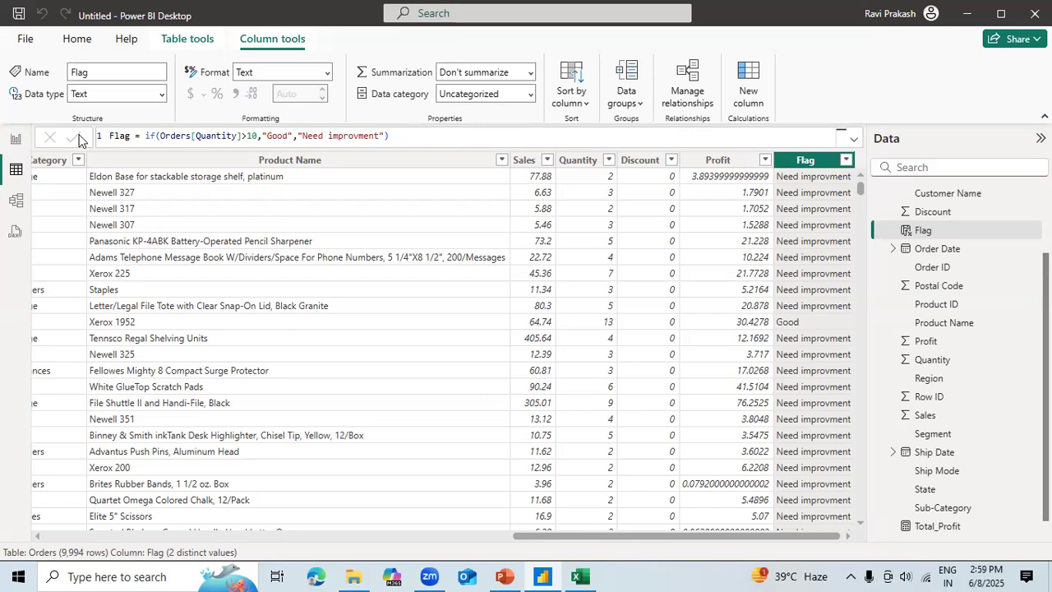
Step: In Report view, add a stacked column chart, enlarge it and plot the Total_Profit measure on its Y-axis
click(15, 140)
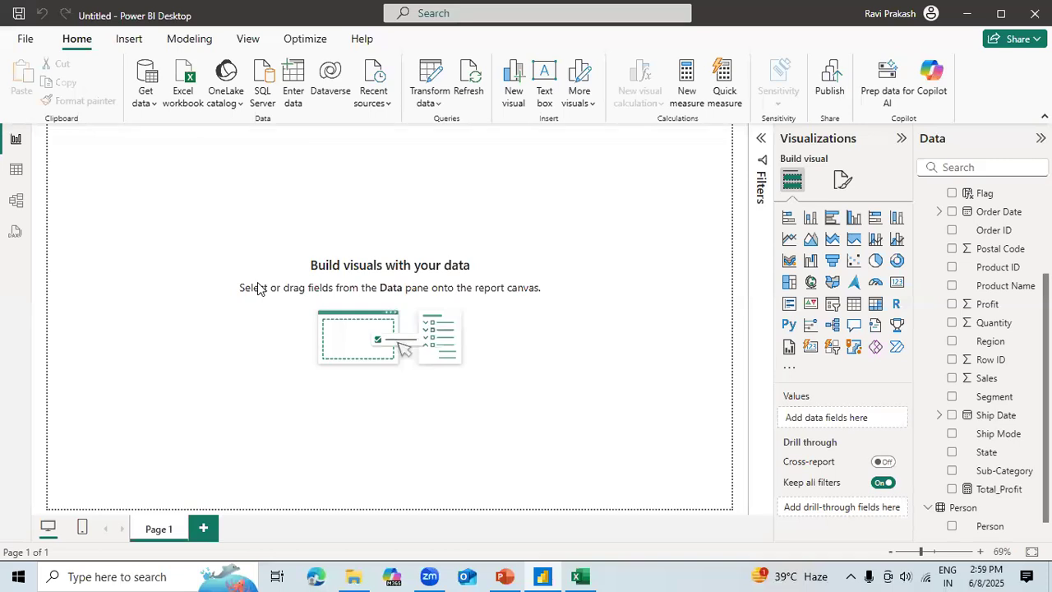
click(811, 218)
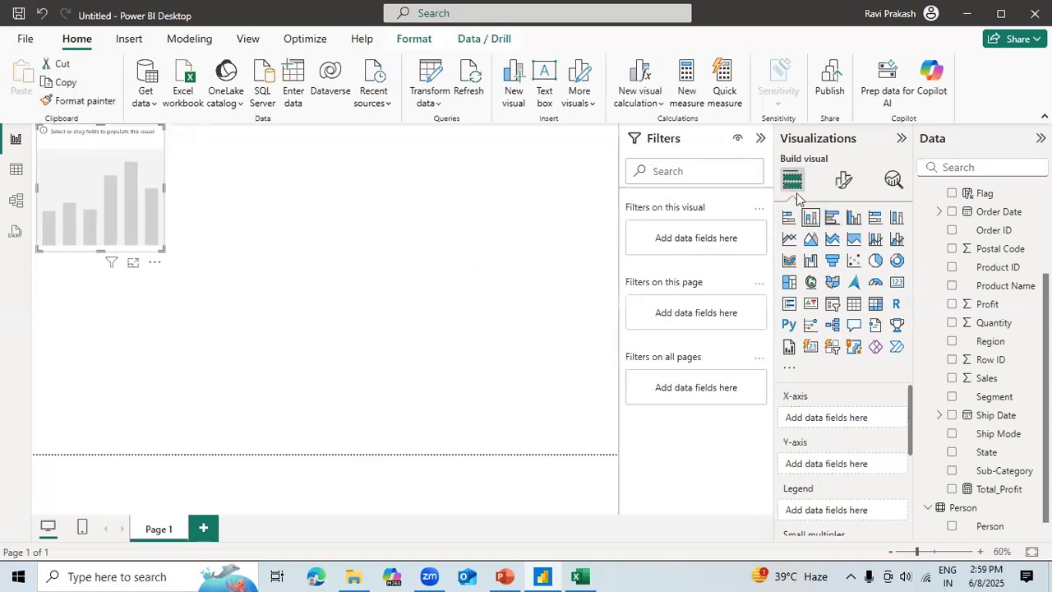
drag(161, 247, 436, 383)
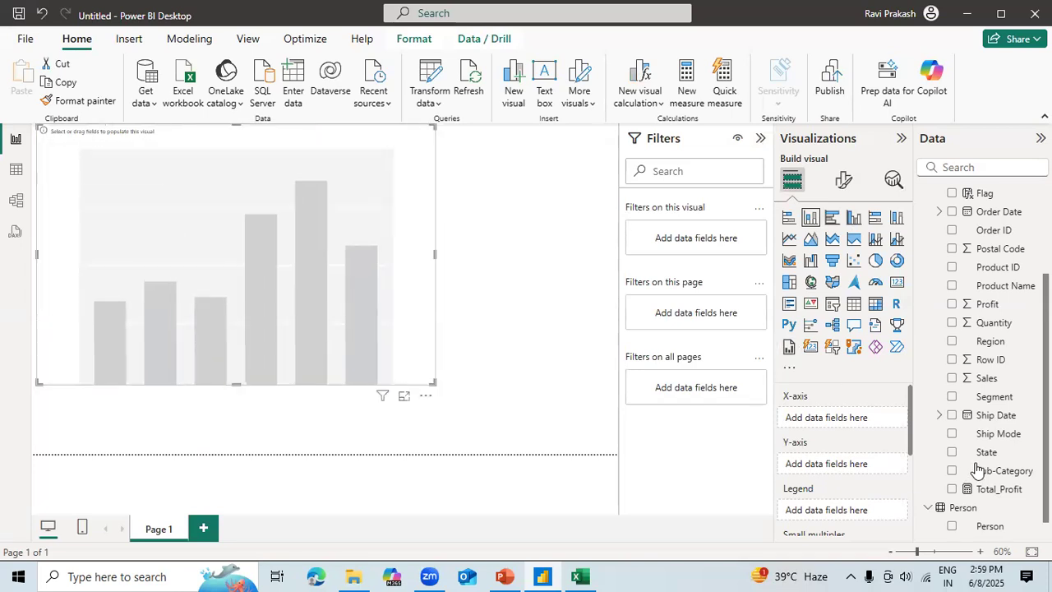
click(953, 490)
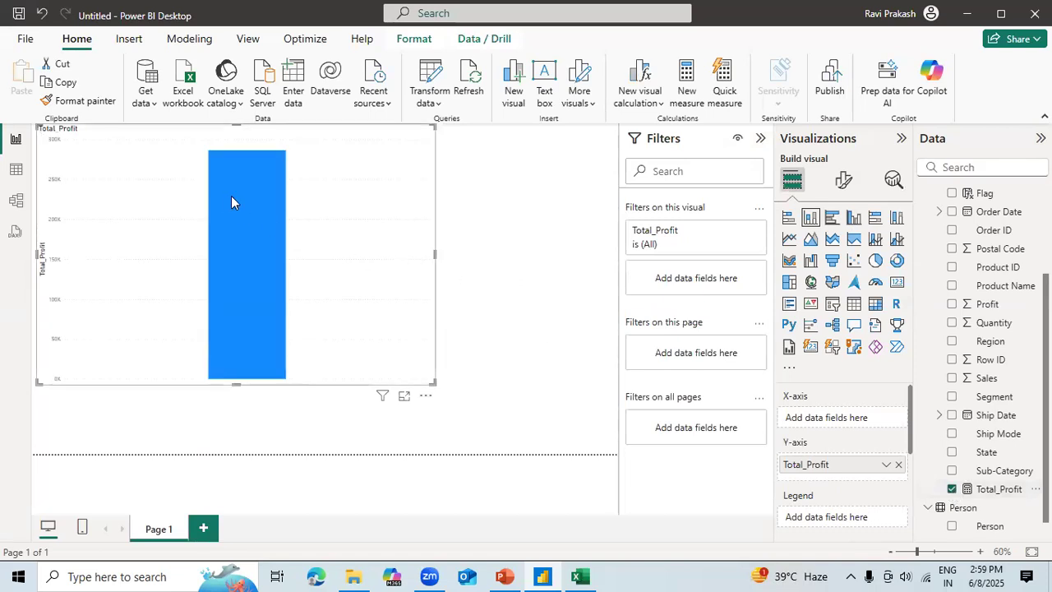
Step: Check the options of the chart's Total_Profit field, then shrink the chart to make room beside it
mouse_move(232, 198)
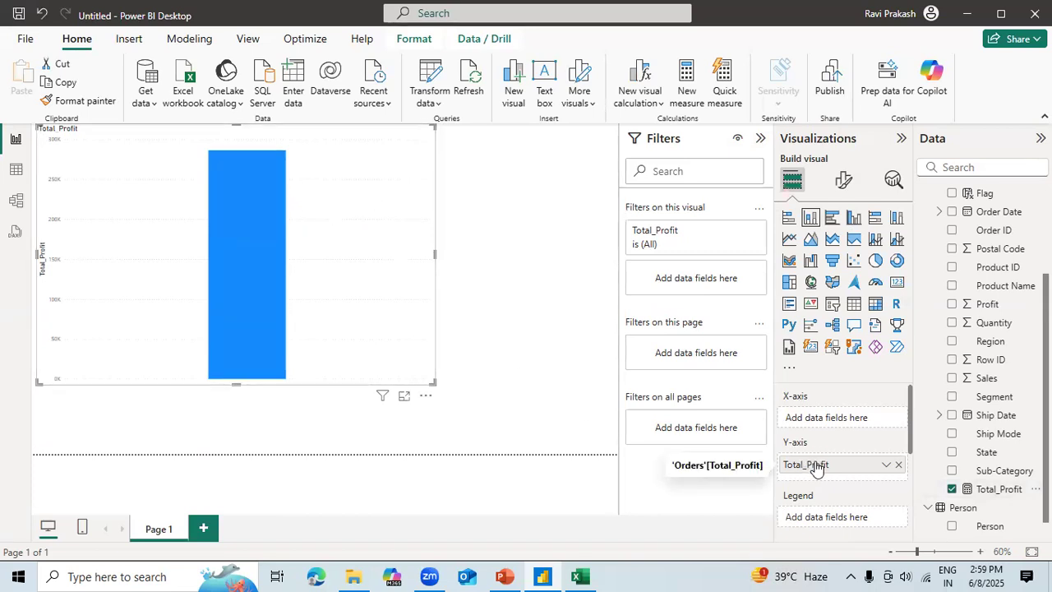
click(886, 465)
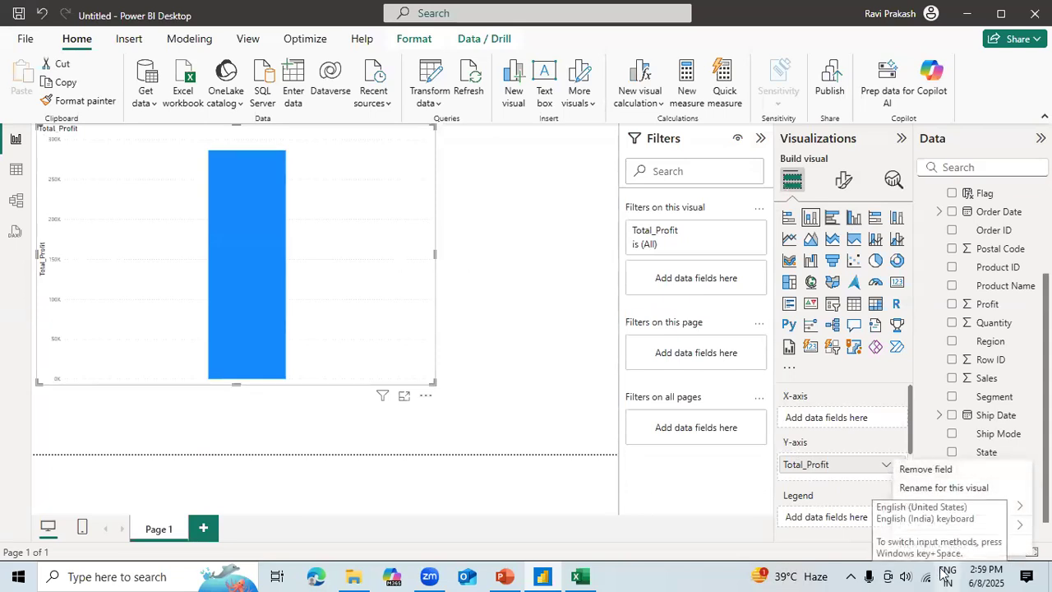
click(445, 380)
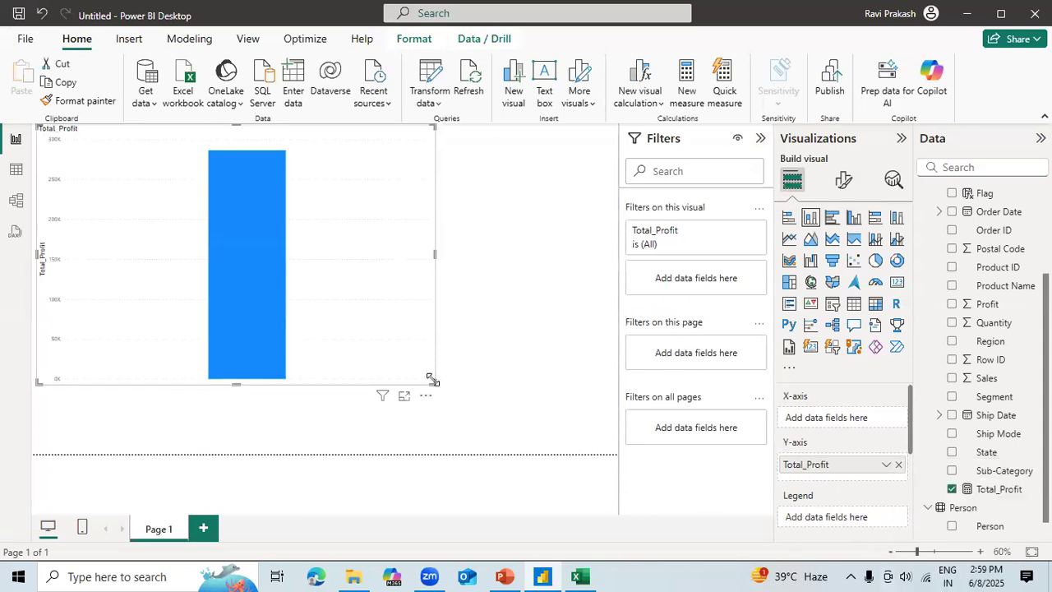
drag(432, 376, 252, 347)
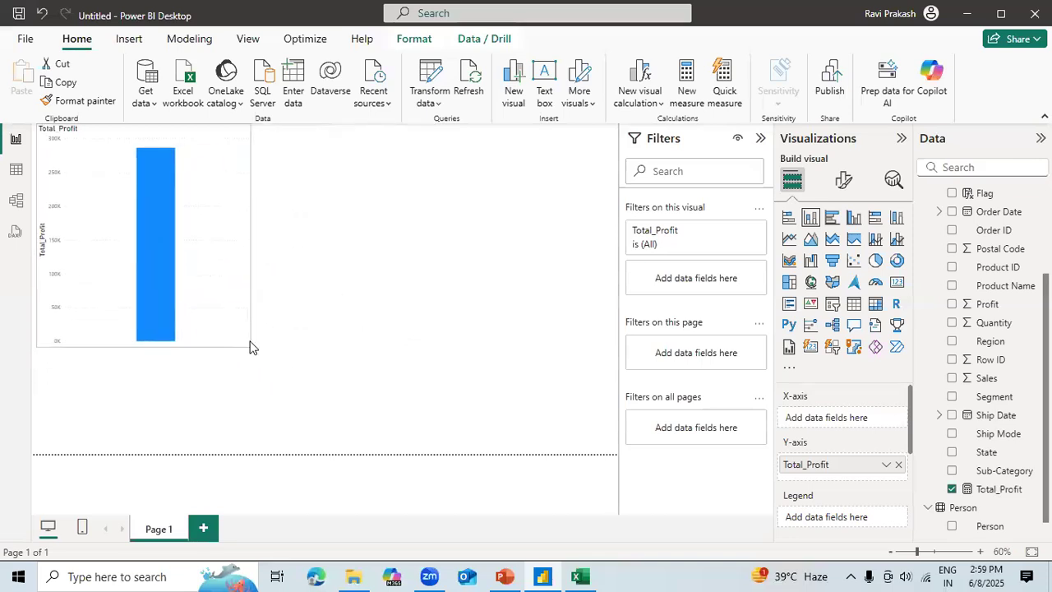
click(414, 251)
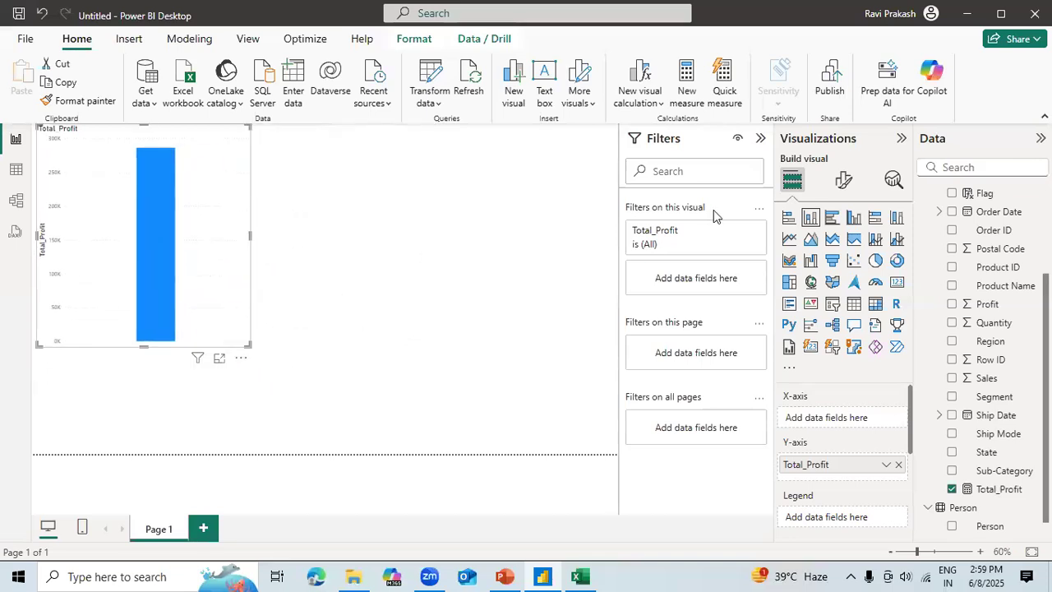
Step: Add a second stacked column chart beside the Total_Profit chart and enlarge it to fill the remaining page width
click(811, 218)
drag(223, 373, 499, 149)
drag(416, 231, 432, 372)
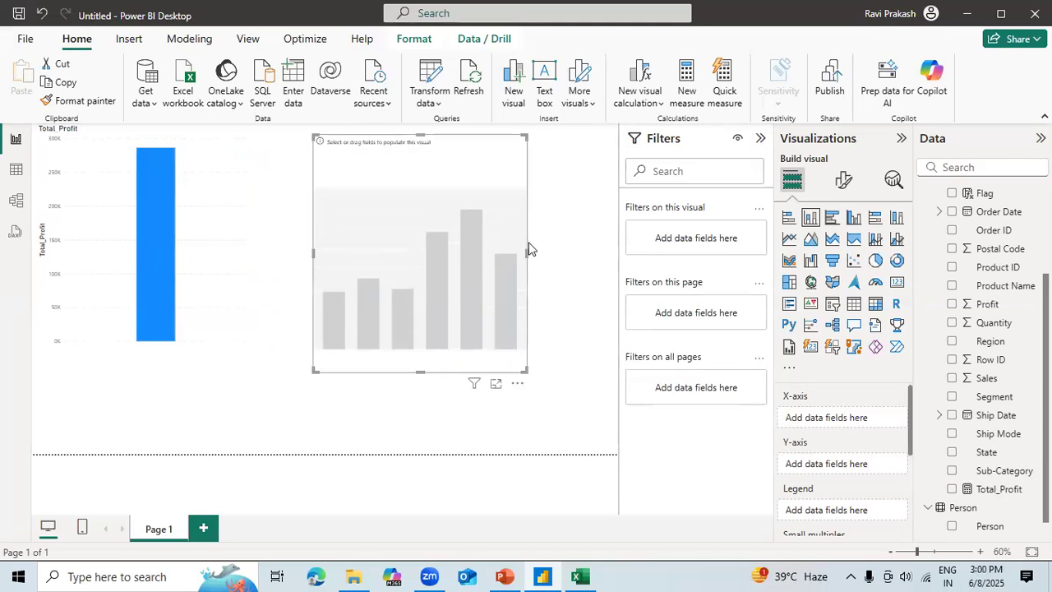
drag(525, 252, 606, 247)
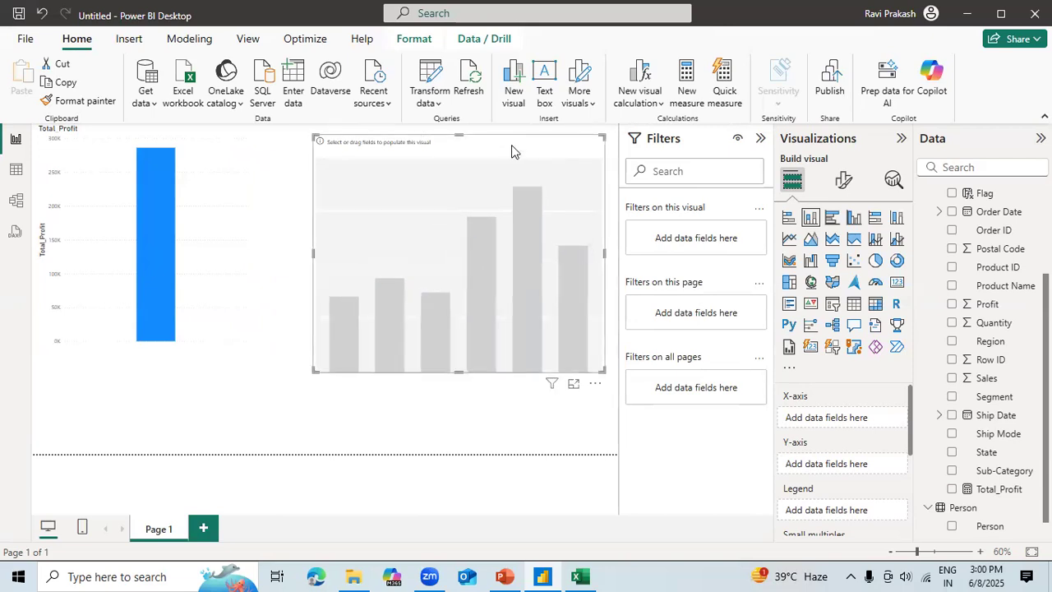
mouse_move(512, 145)
mouse_down()
mouse_move(527, 151)
mouse_move(514, 153)
mouse_up()
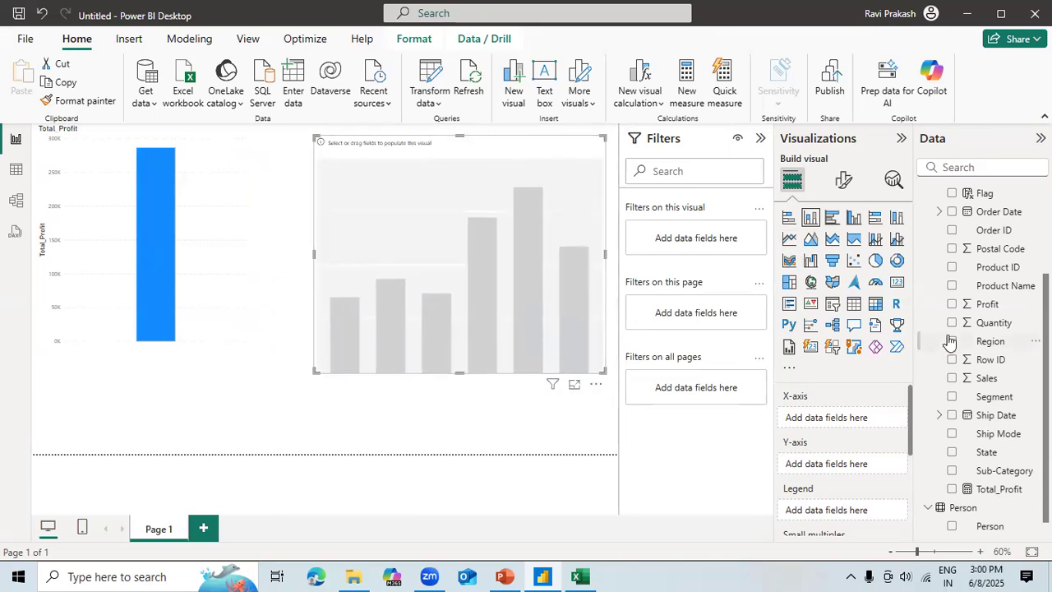
Step: Plot the Profit column on the second chart and compare its bar value with the Total_Profit chart
click(952, 305)
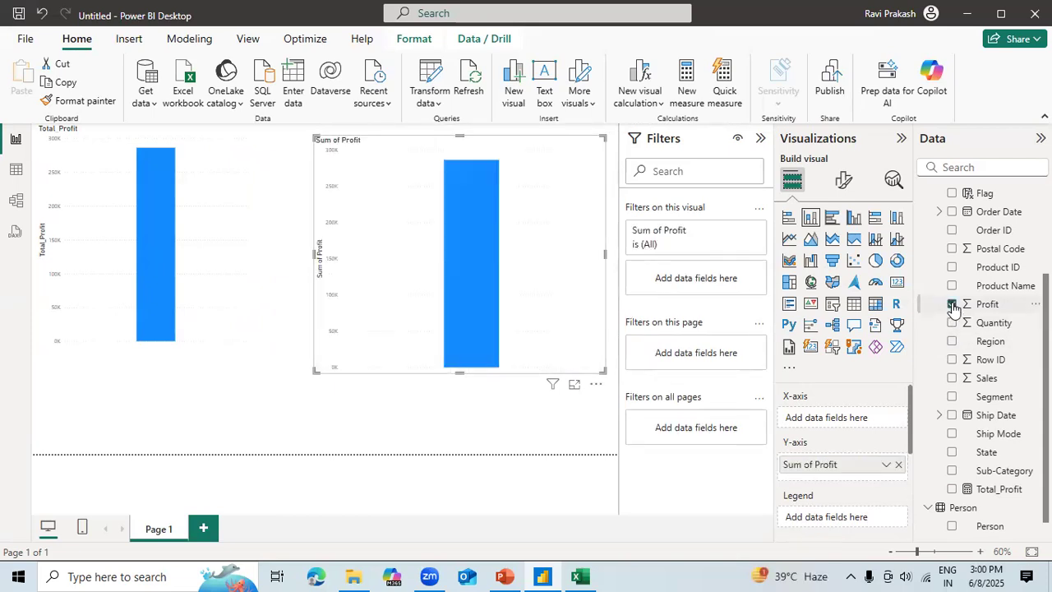
mouse_move(150, 246)
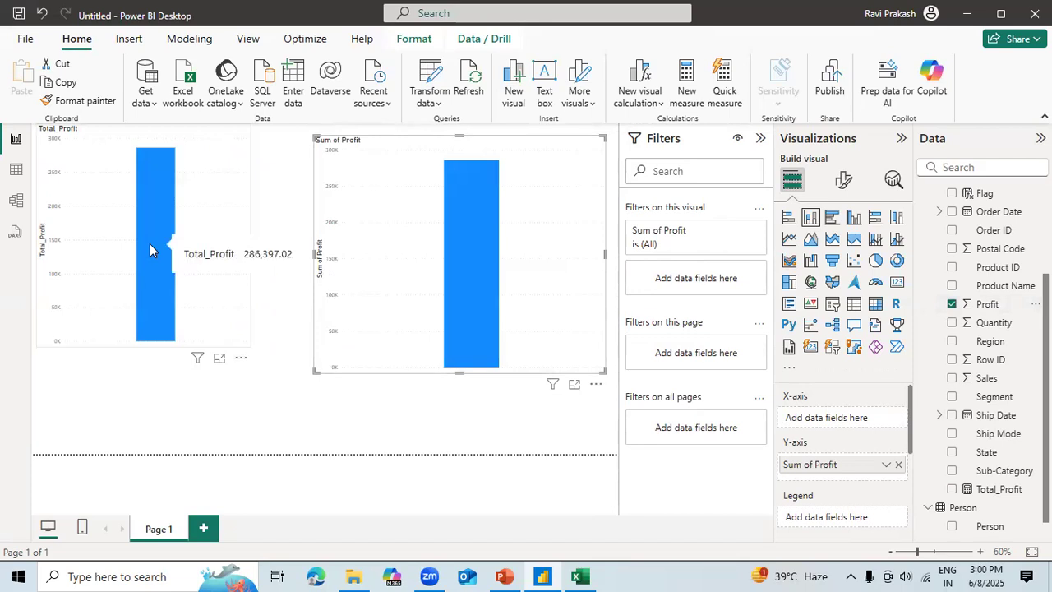
mouse_move(483, 242)
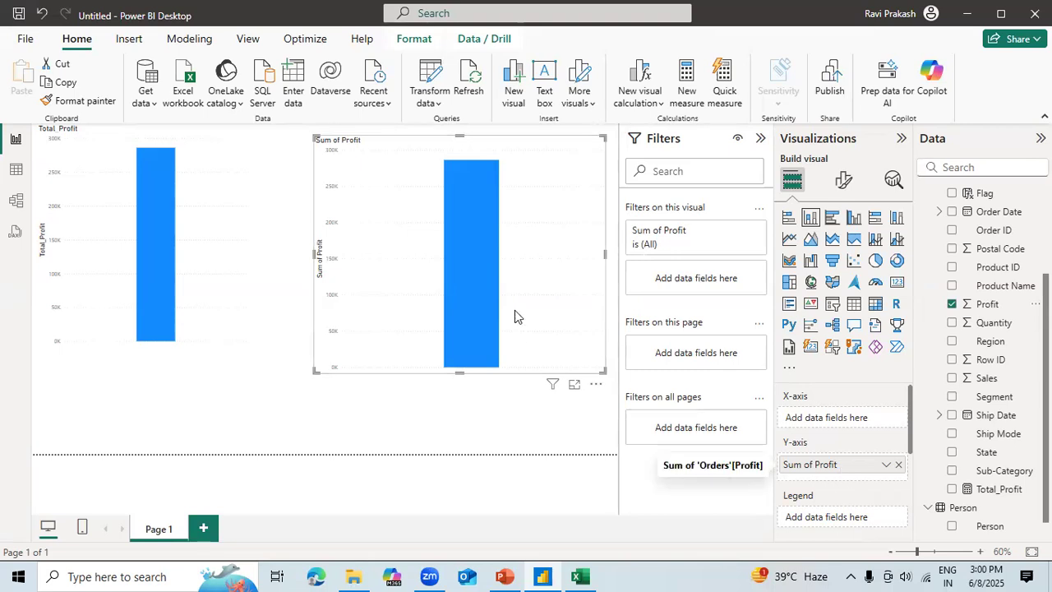
Step: Change the Total_Profit measure's aggregation from SUM to MIN of Orders[Profit] and commit the formula
click(210, 242)
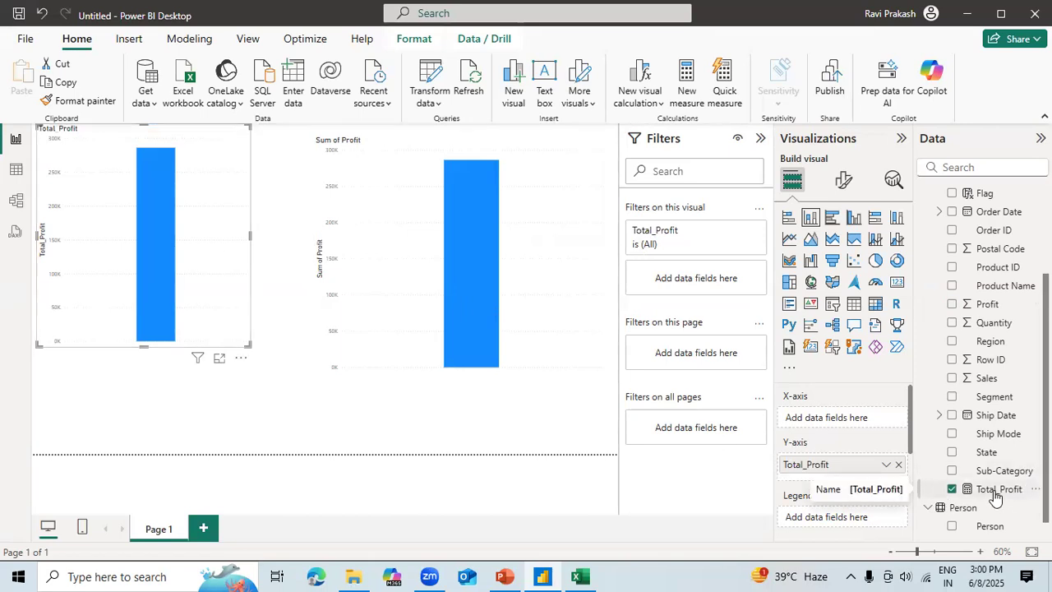
click(996, 492)
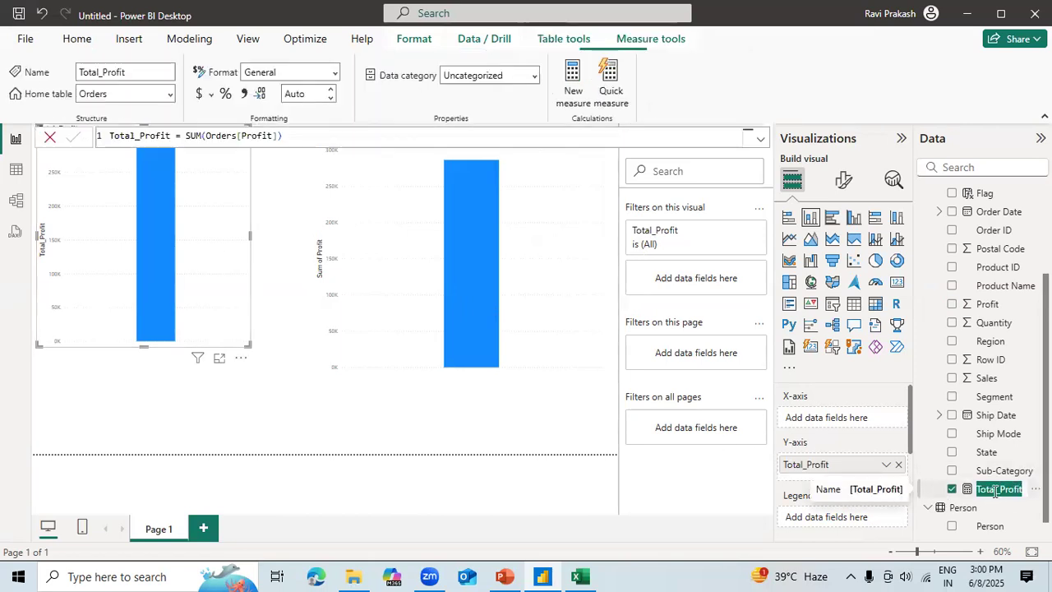
click(202, 138)
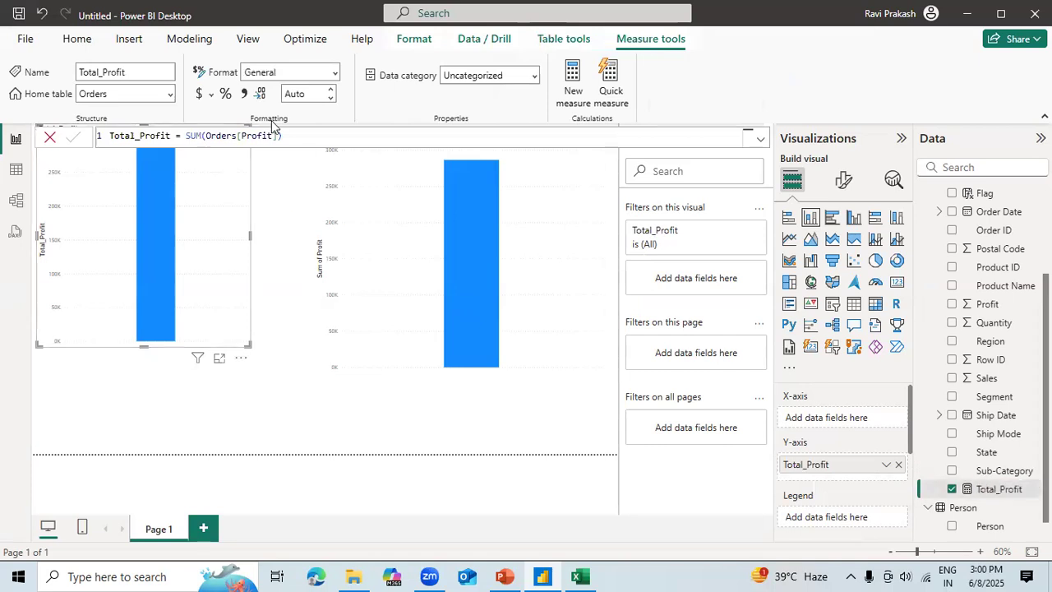
double_click(196, 135)
text(SU)
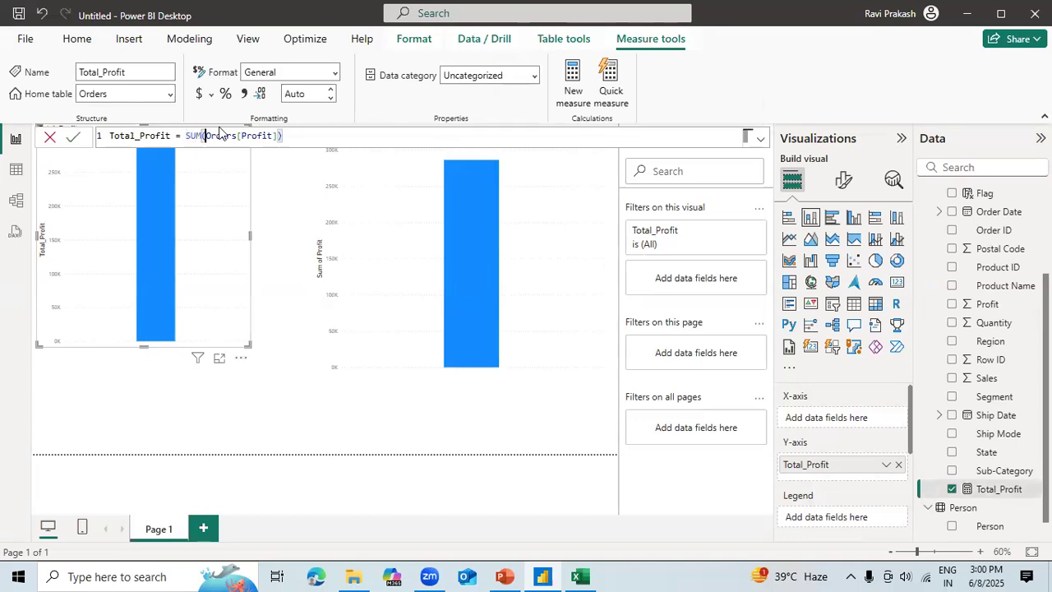
key(BackSpace)
key(BackSpace)
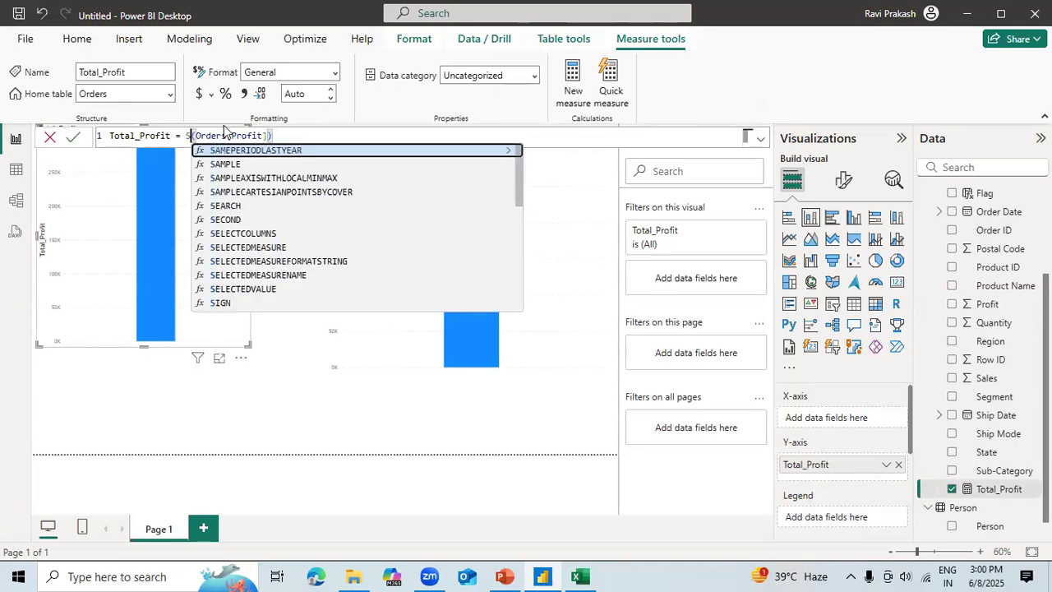
text(Min)
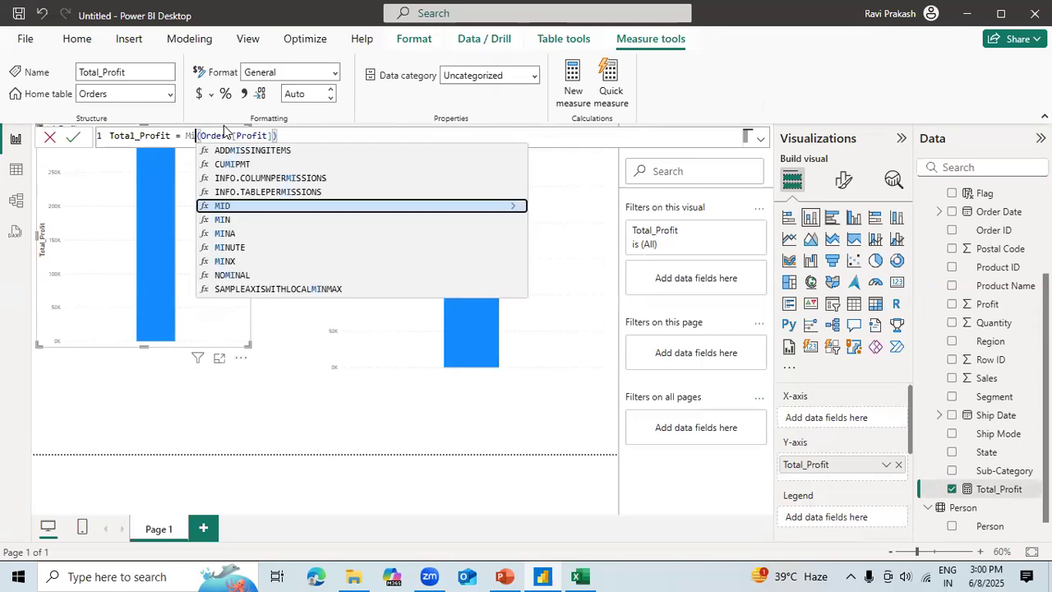
key(Tab)
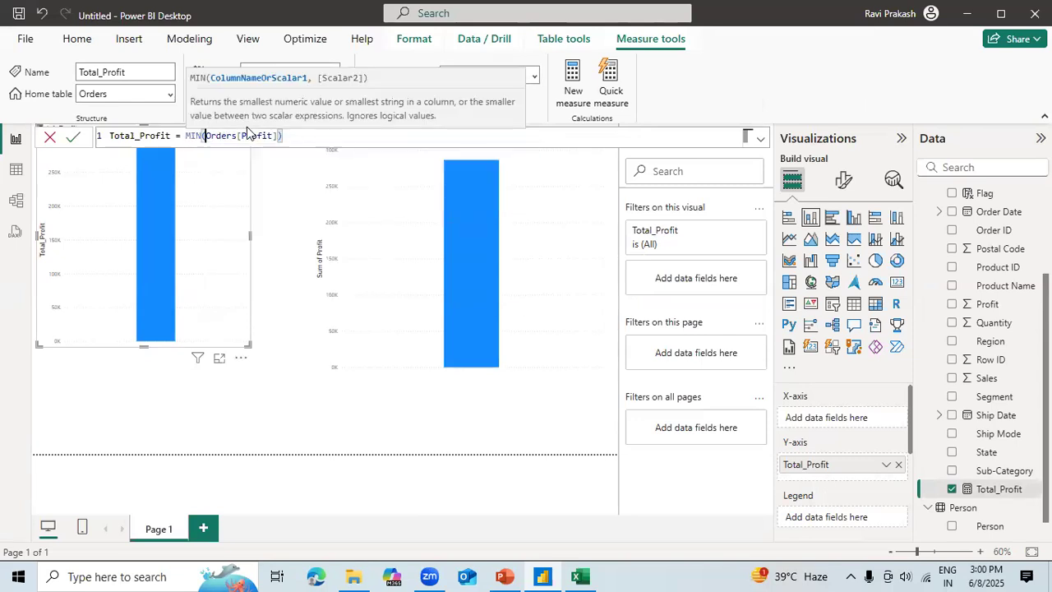
click(305, 137)
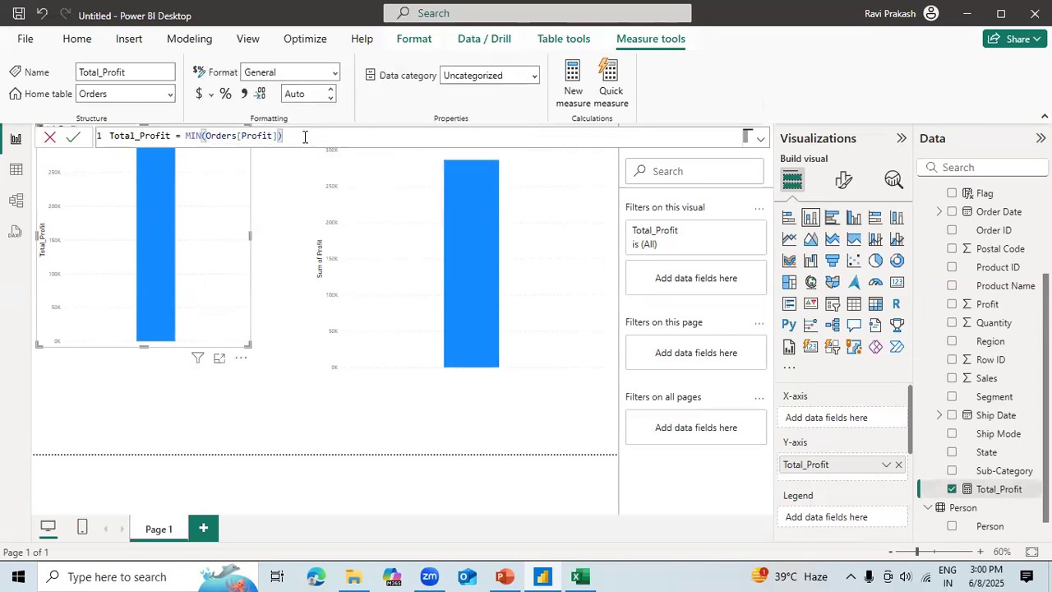
click(74, 138)
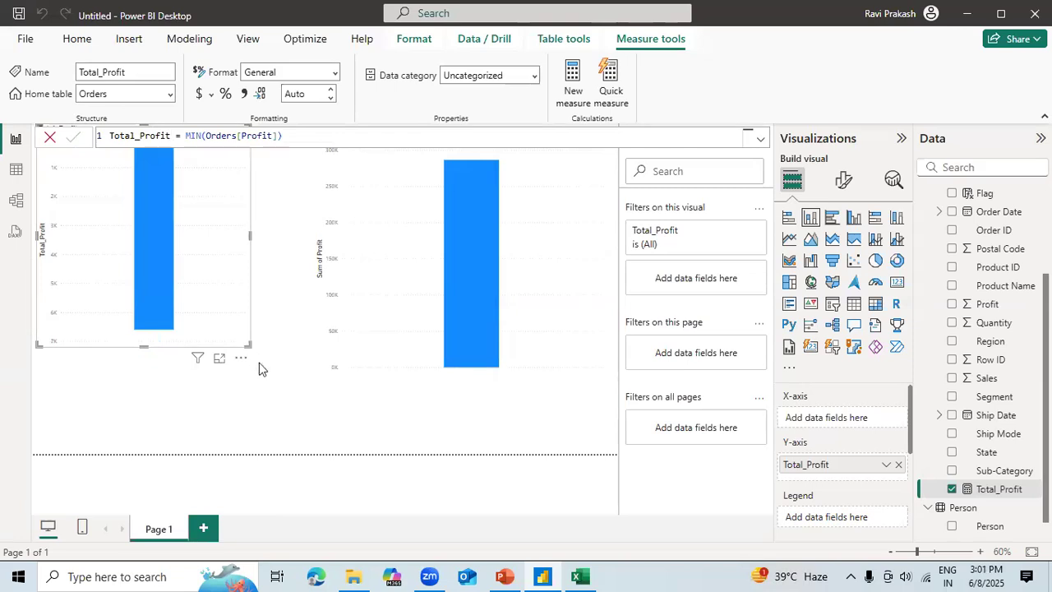
Step: Enlarge the Total_Profit chart slightly and compare its bar value with that of the Sum of Profit chart
drag(259, 364, 270, 384)
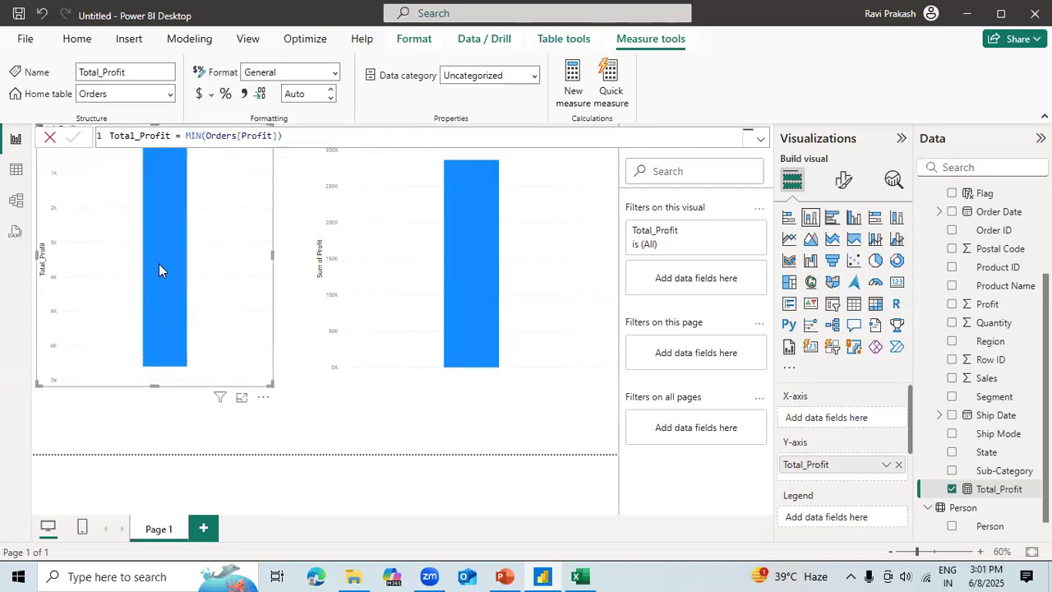
mouse_move(160, 266)
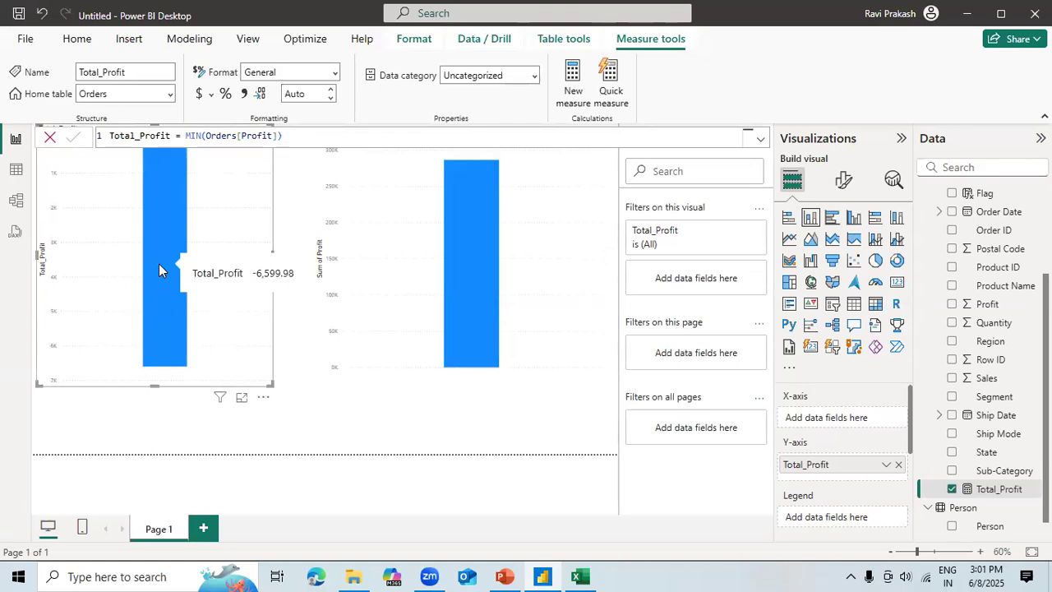
mouse_move(423, 286)
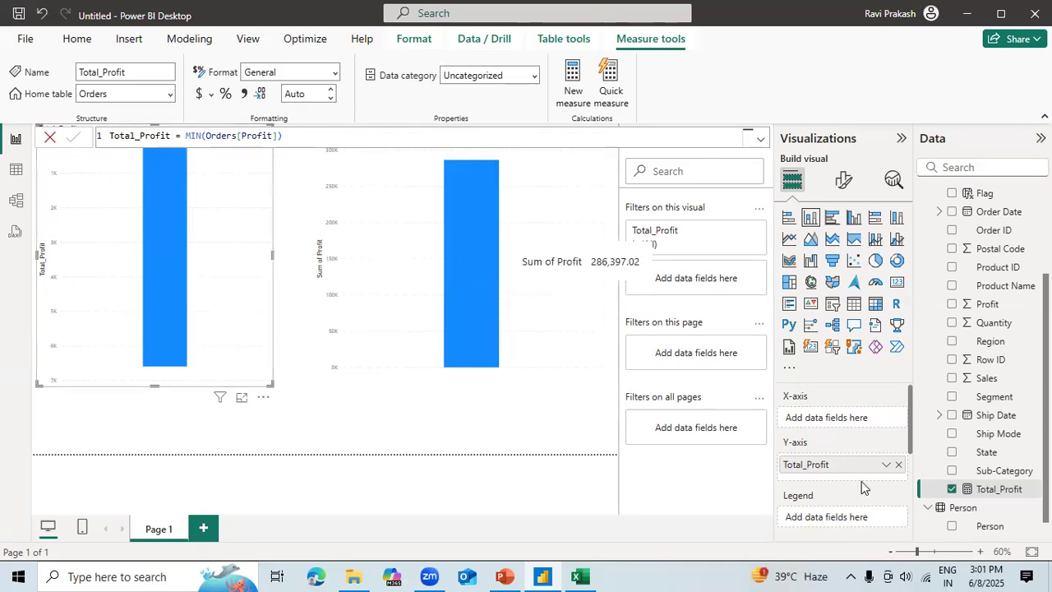
Step: Compare the Y-axis field options of Total_Profit with the aggregation options of Sum of Profit on the second chart
click(885, 467)
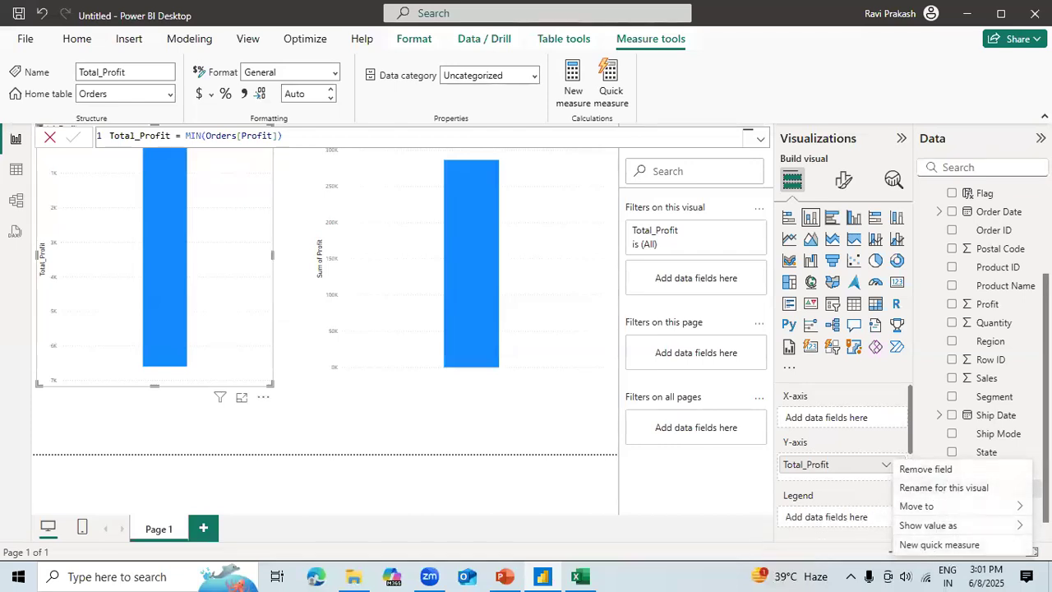
key(Escape)
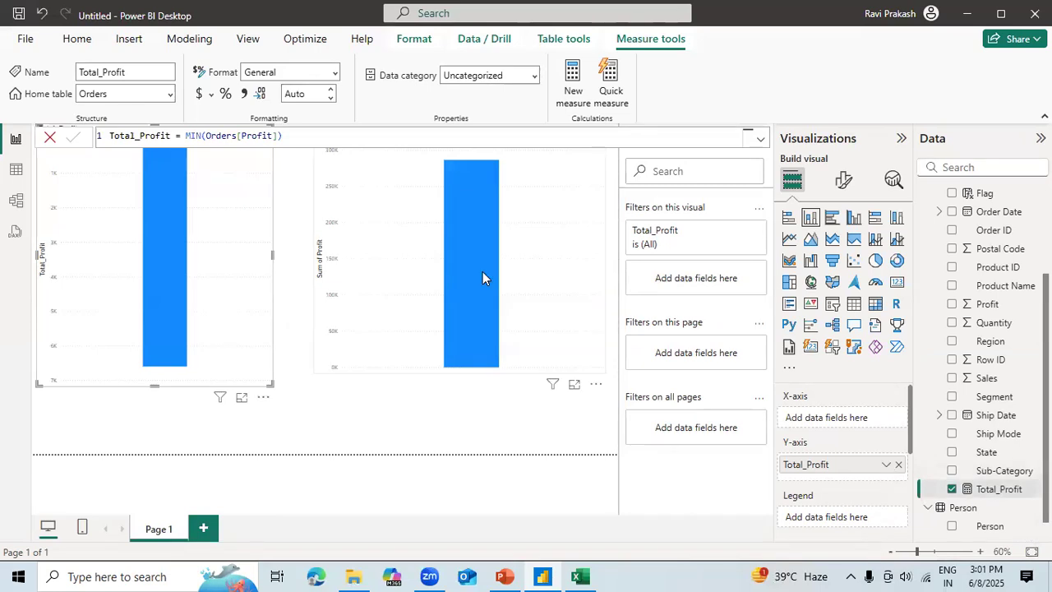
click(887, 465)
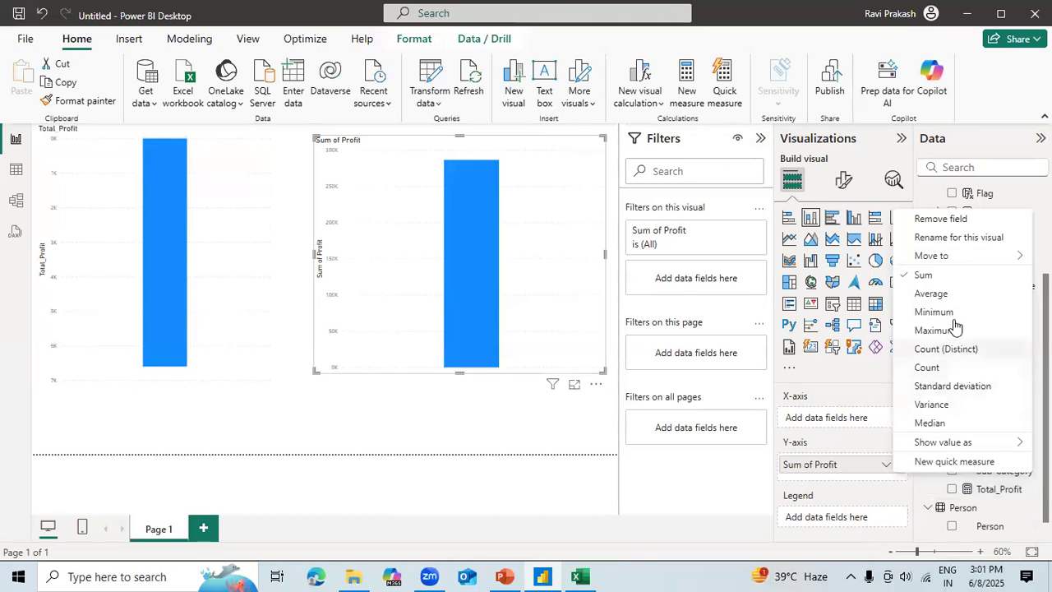
click(546, 436)
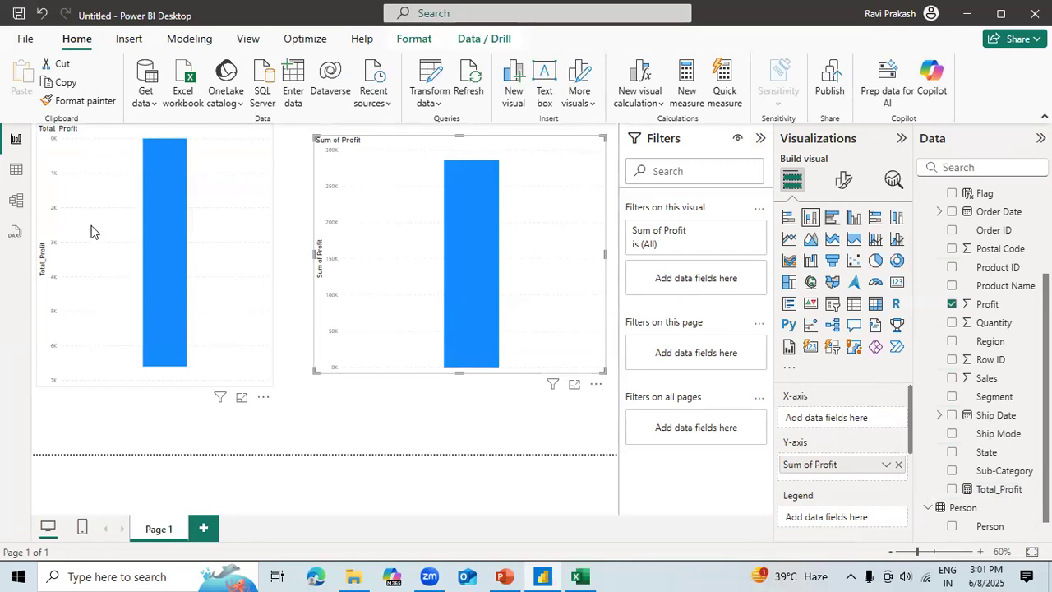
Step: Resize the Total_Profit chart to align with its neighbour and break both charts down by Sub-Category
click(259, 375)
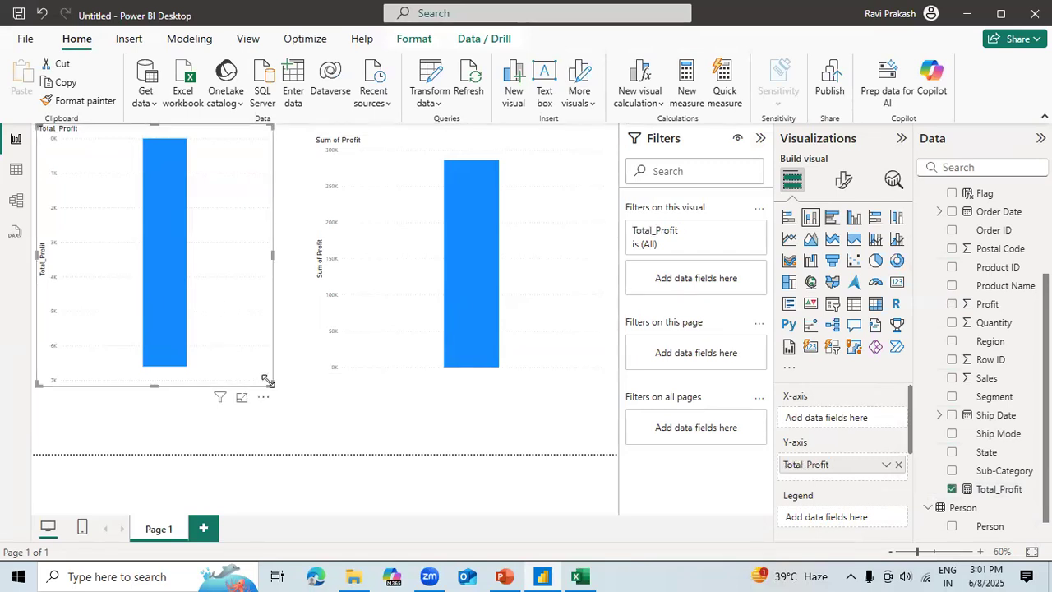
drag(274, 386, 306, 378)
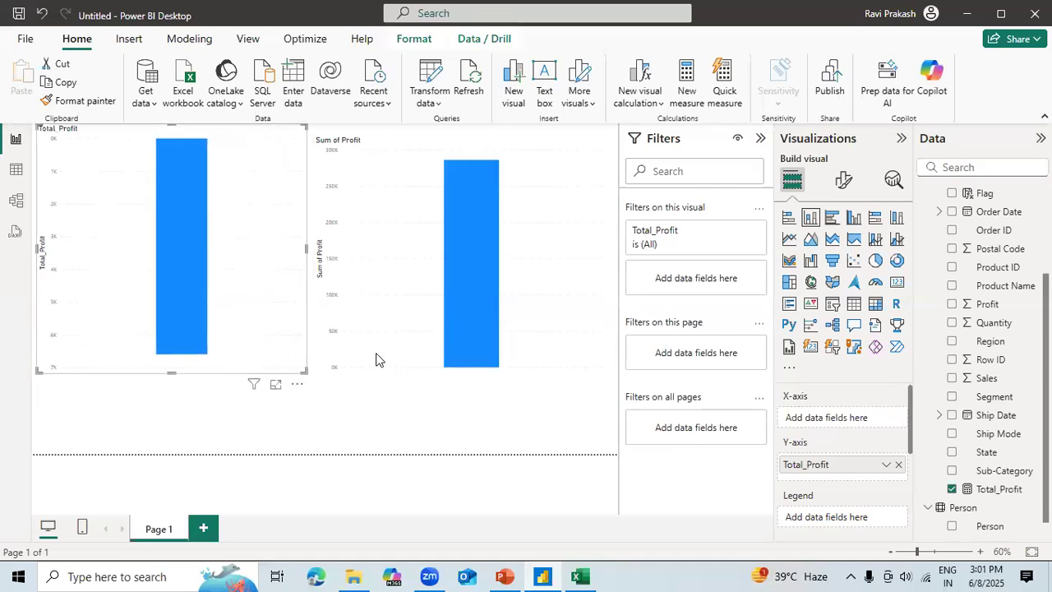
click(953, 471)
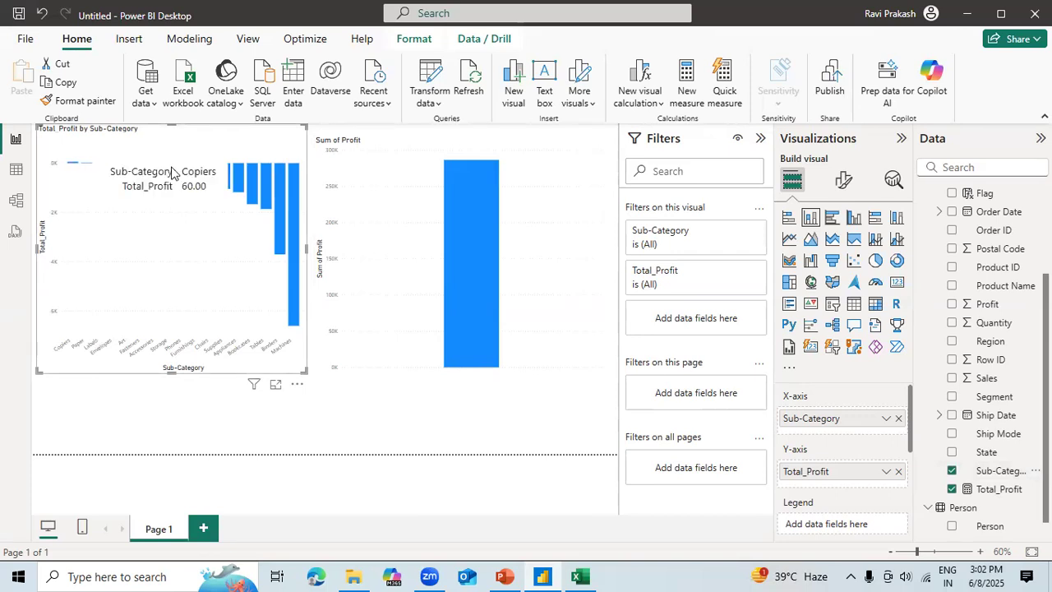
click(470, 282)
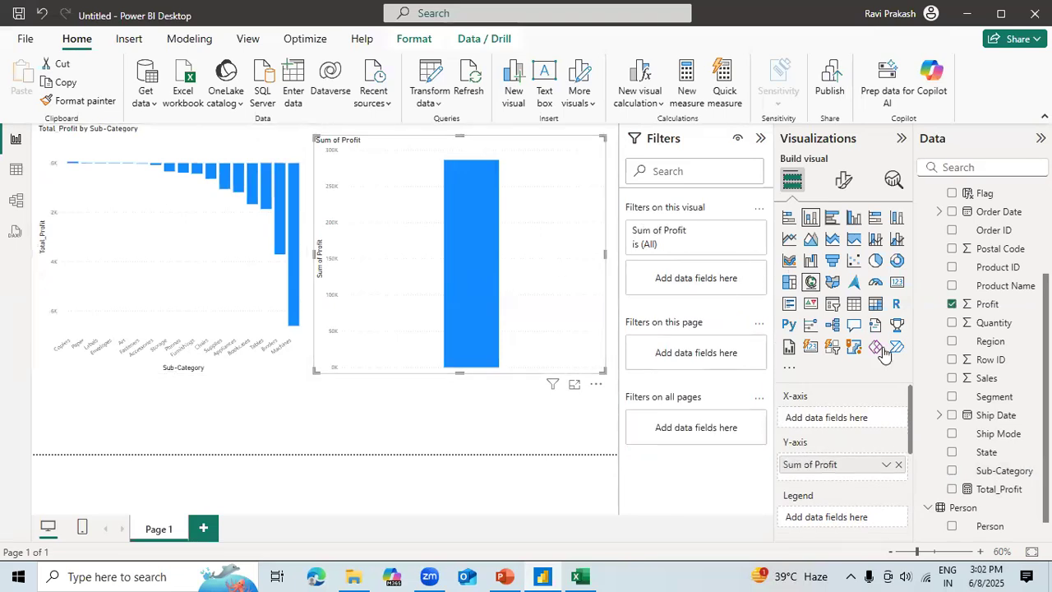
click(952, 471)
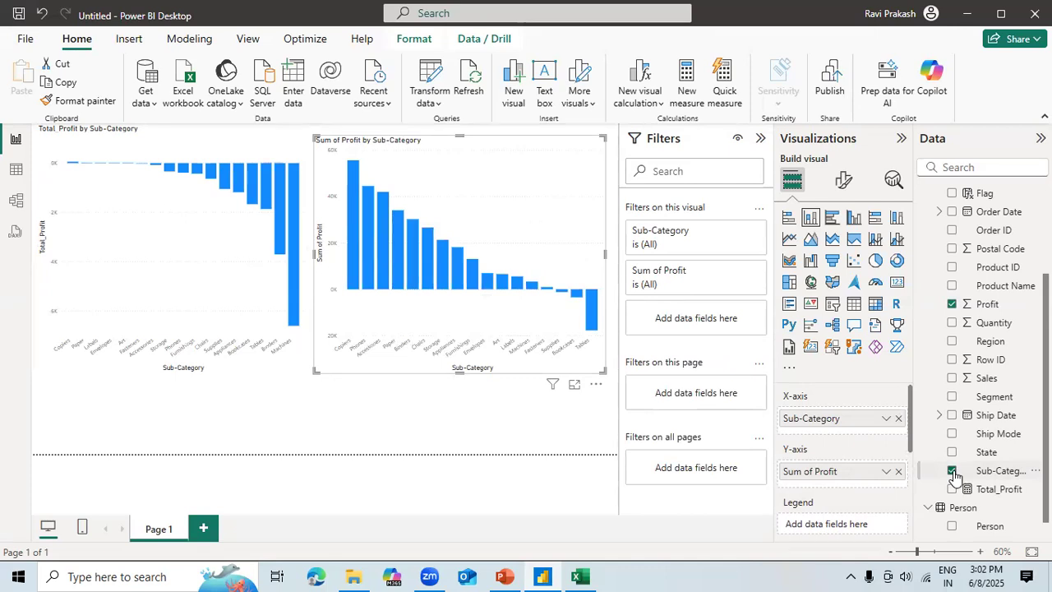
Step: Set the second chart's Profit aggregation to Minimum and compare the chart with the Total_Profit one
click(887, 473)
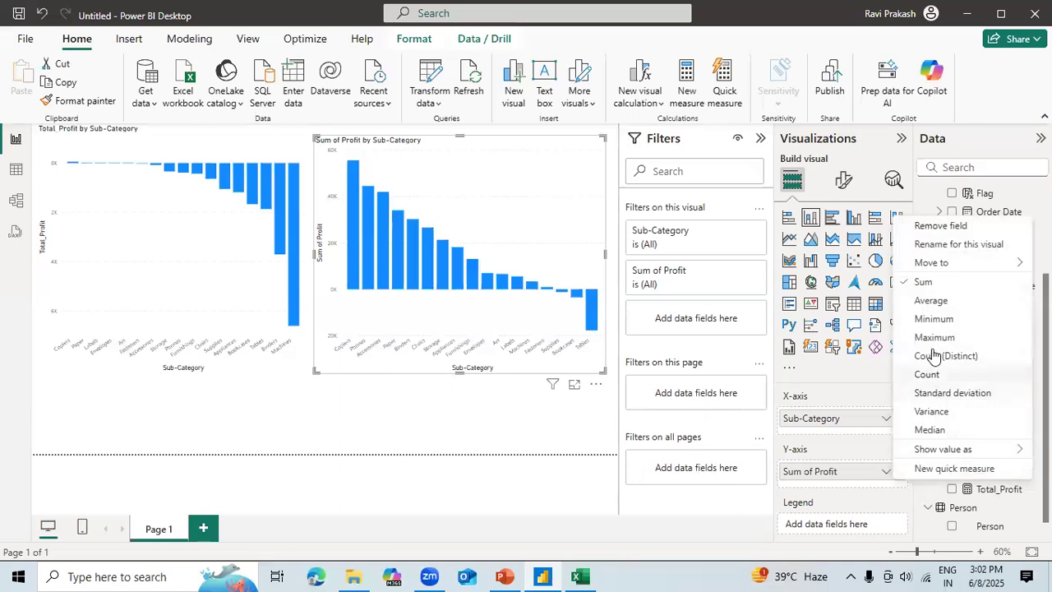
click(934, 320)
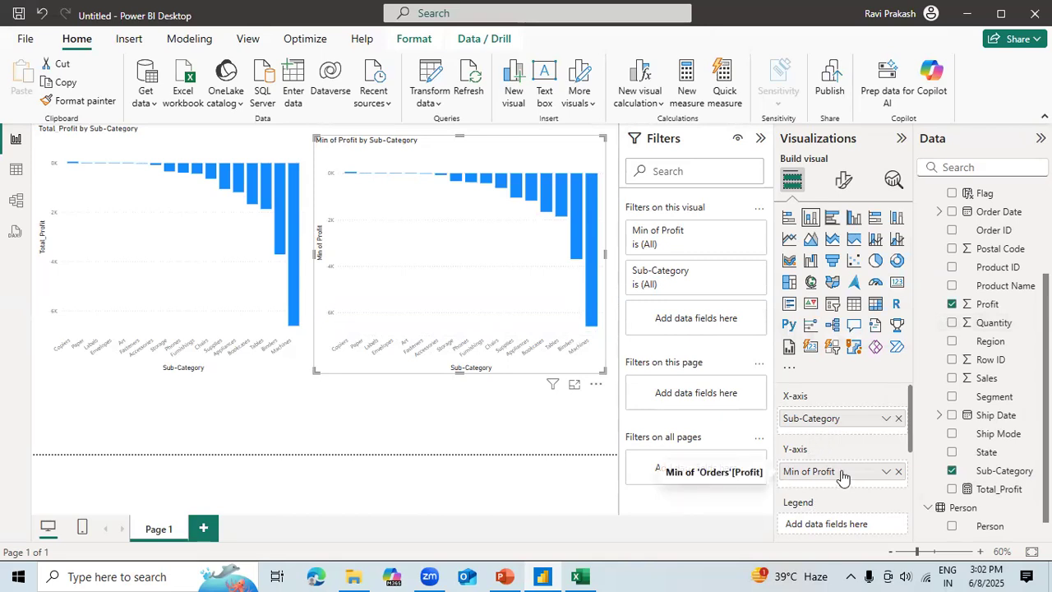
click(224, 283)
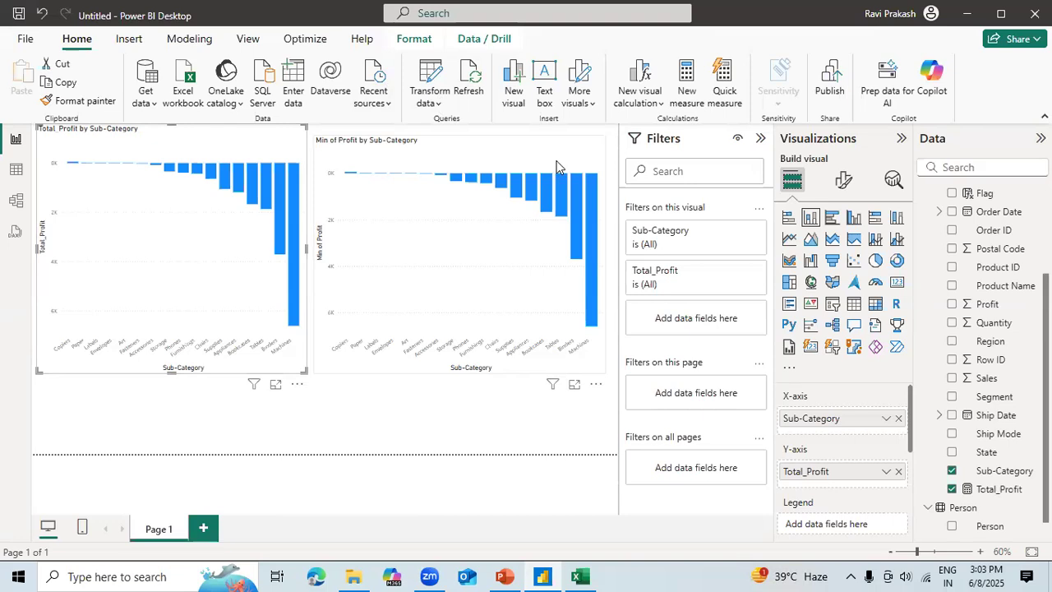
Step: Add a narrow slicer for the Flag column below the Total_Profit chart
click(411, 425)
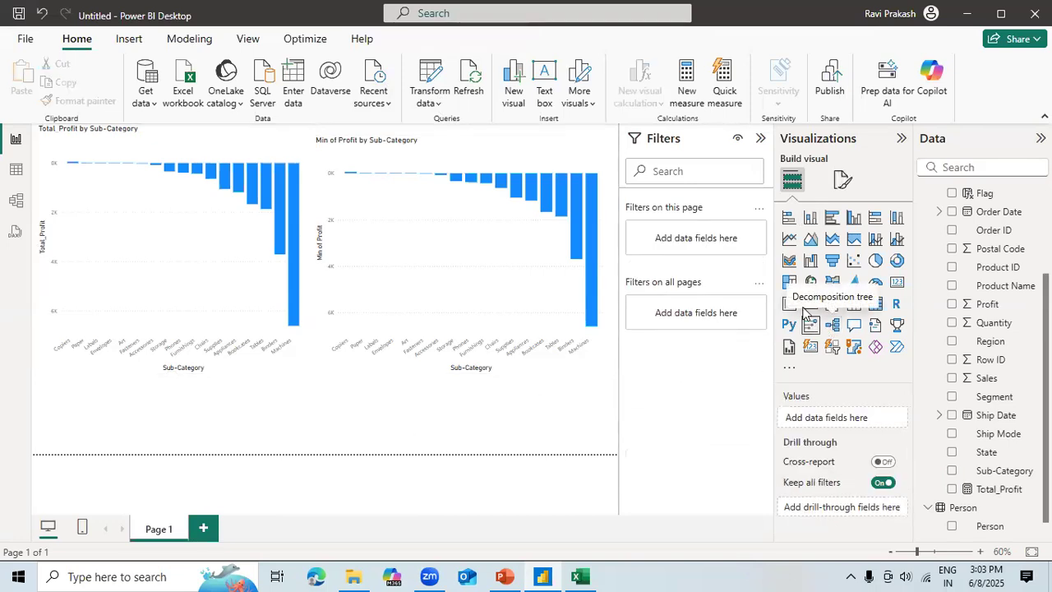
click(796, 306)
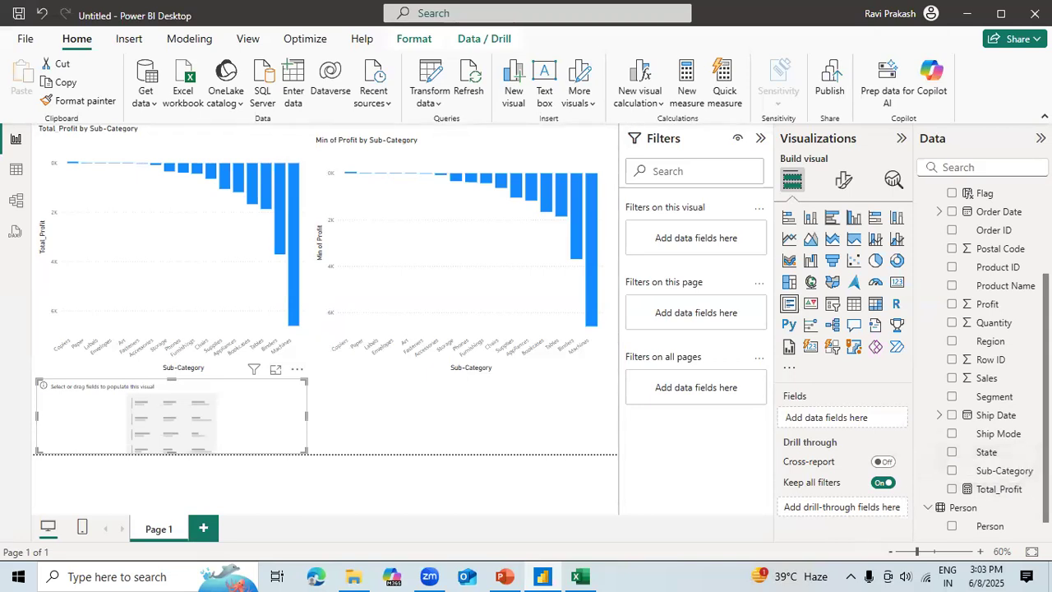
scroll(987, 361, down, 1)
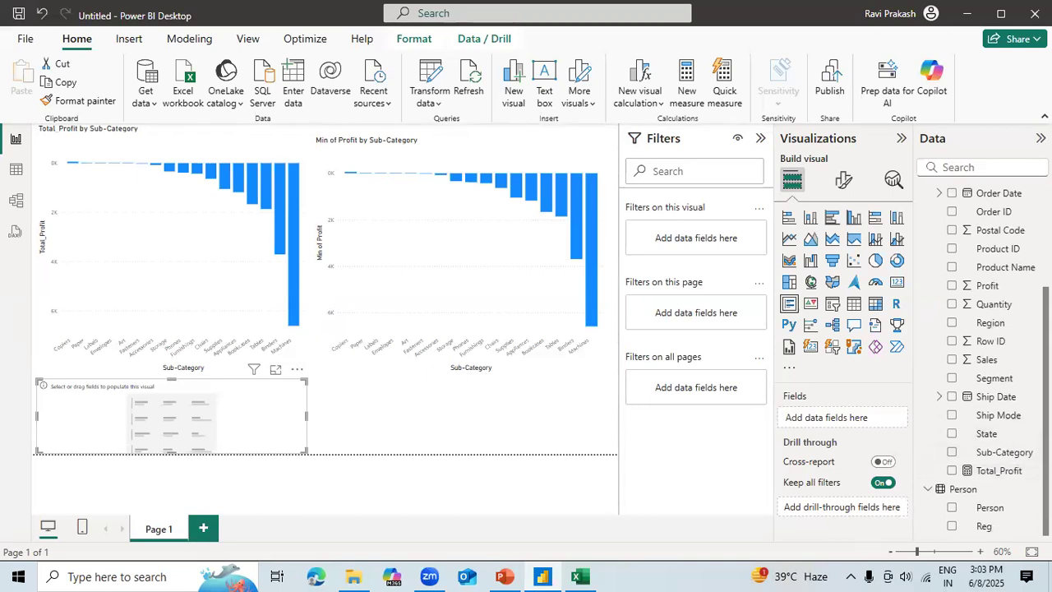
scroll(968, 304, up, 5)
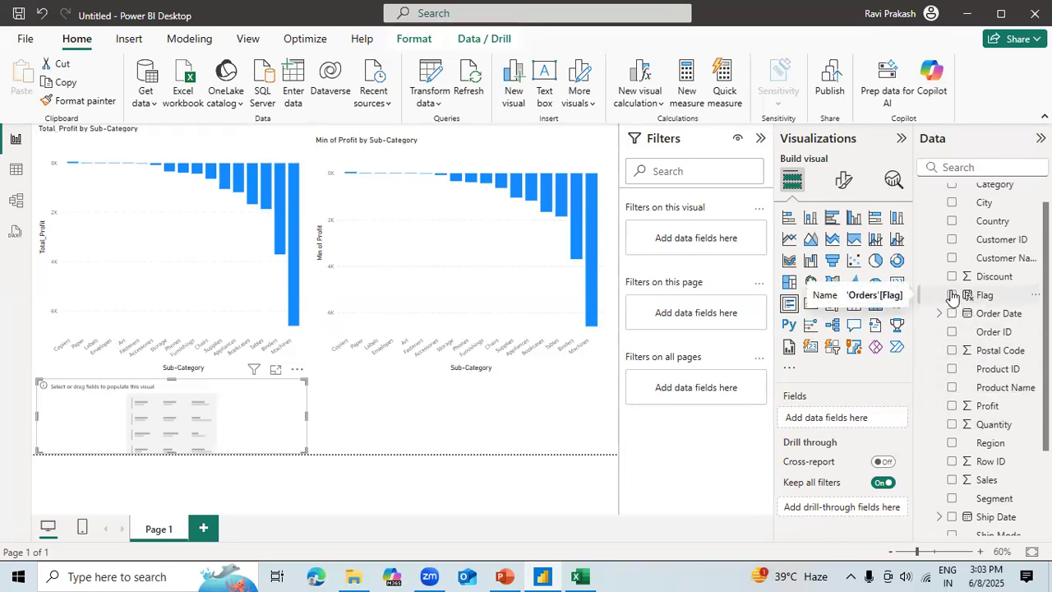
click(952, 295)
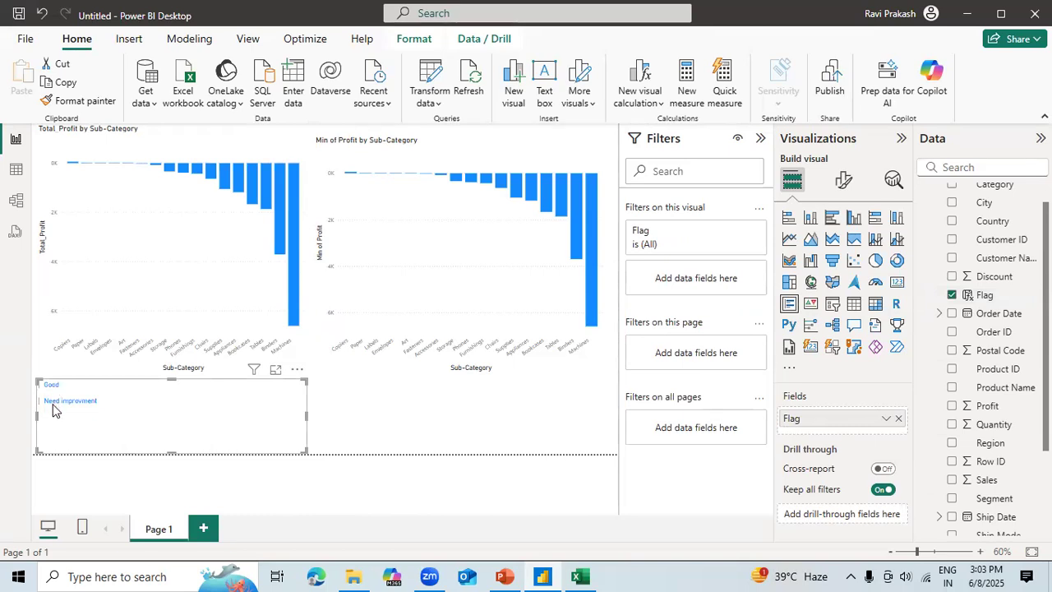
drag(304, 416, 120, 416)
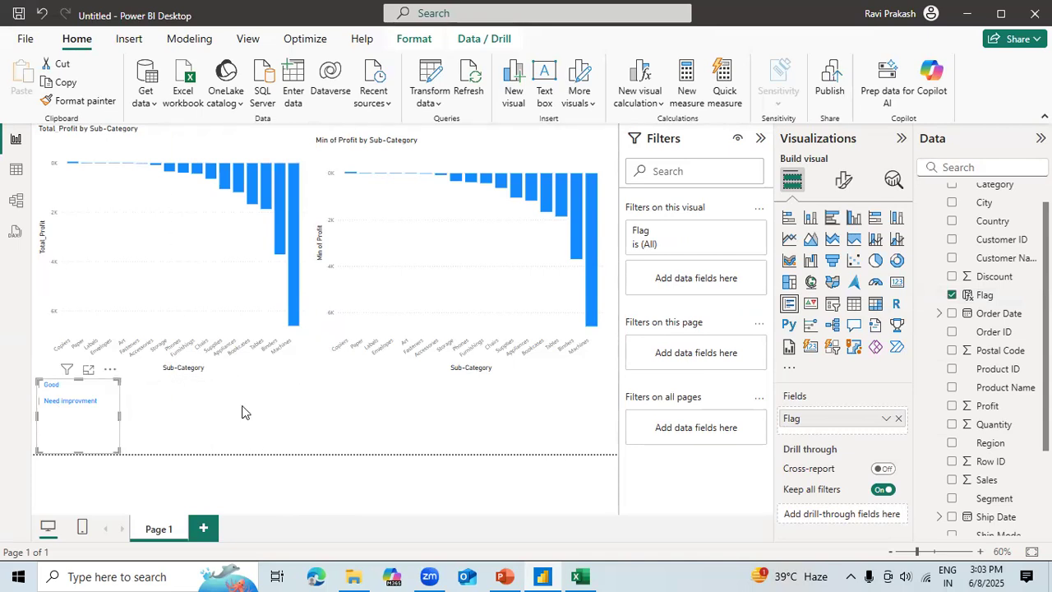
click(835, 308)
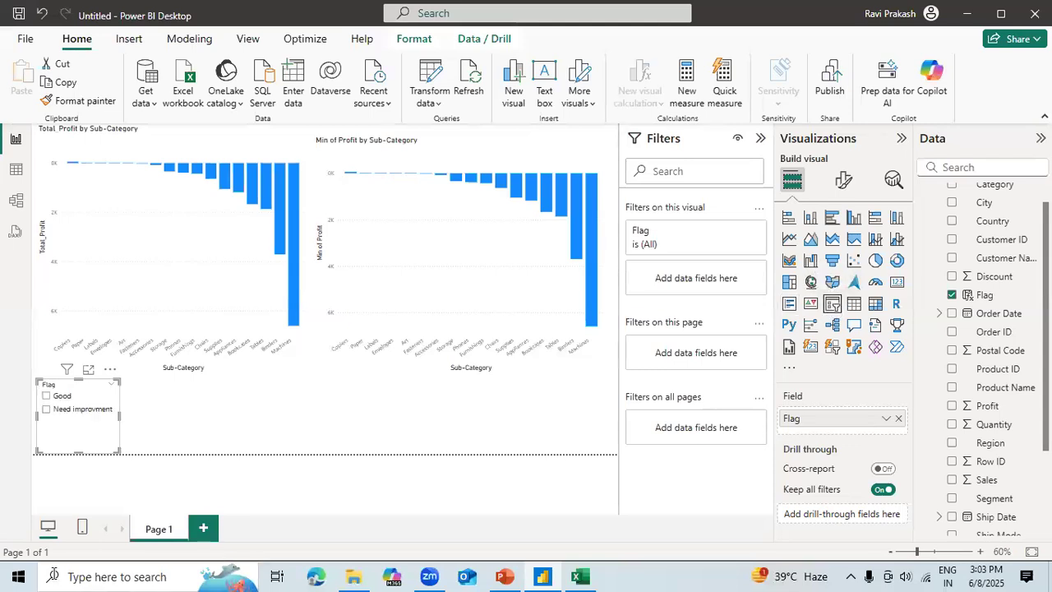
Step: Filter both charts with the Flag slicer, trying Good before switching the selection to Need improvment
click(46, 395)
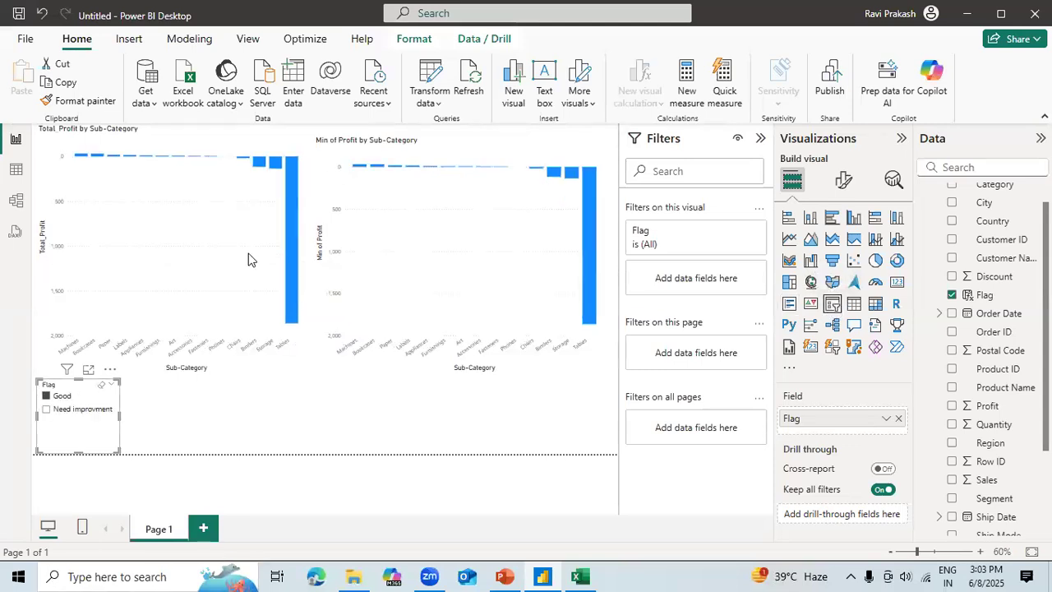
click(48, 408)
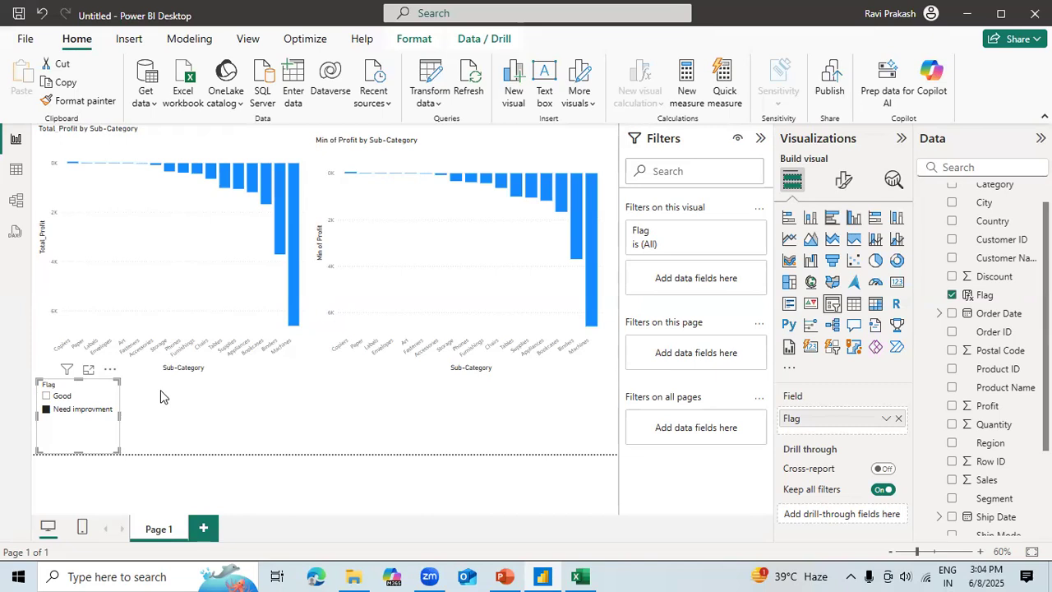
Step: Add a second report page and look through the Profit field's options, including its page-level and report-level filters
click(203, 529)
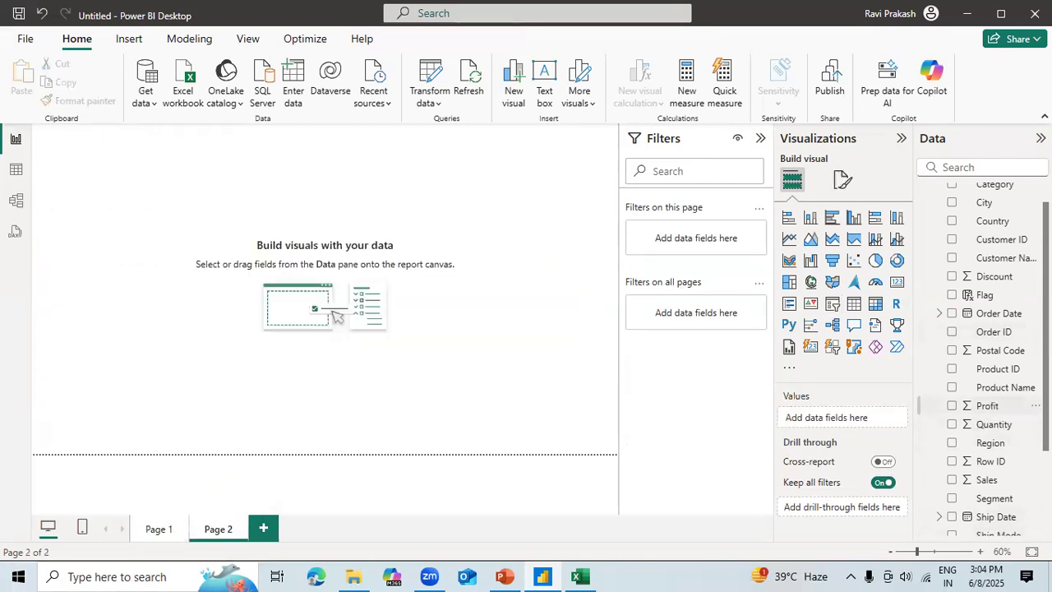
click(1036, 405)
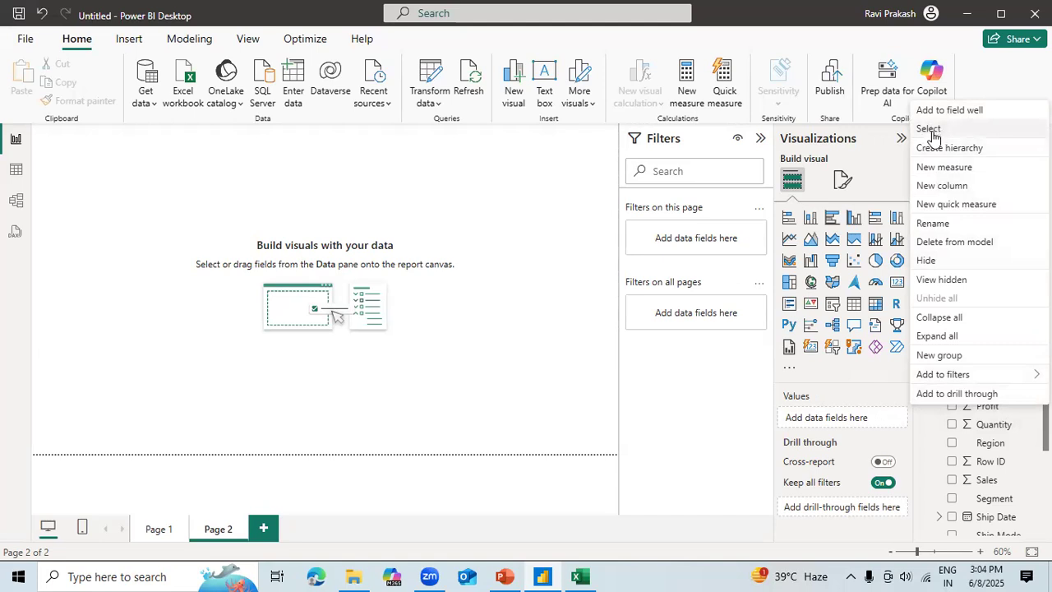
mouse_move(941, 375)
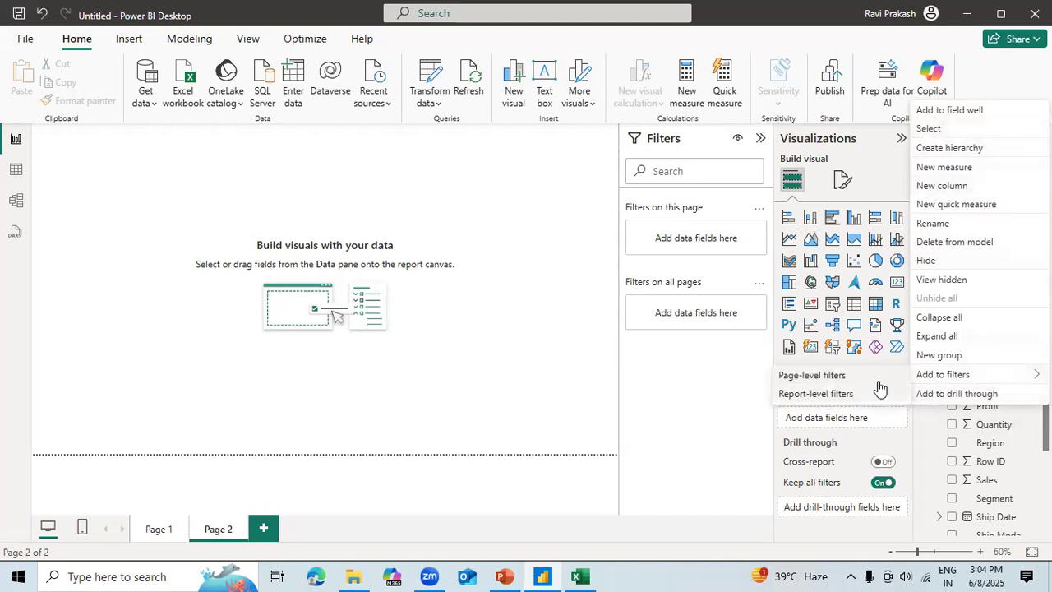
click(707, 413)
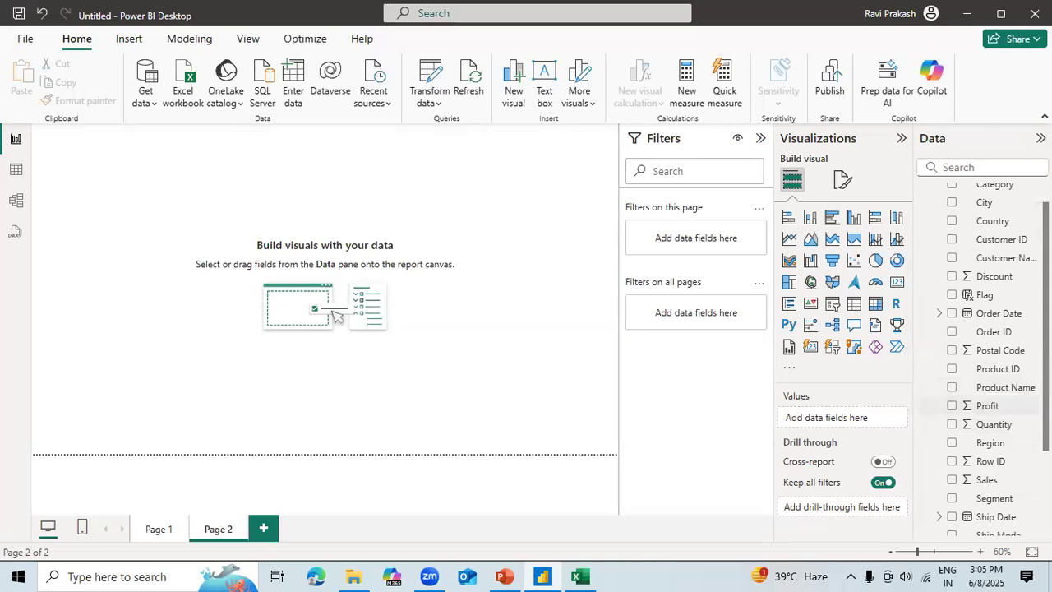
Step: Create a new measure in the Orders table that returns the maximum of the Quantity column, MAX(Orders[Quantity])
click(1036, 406)
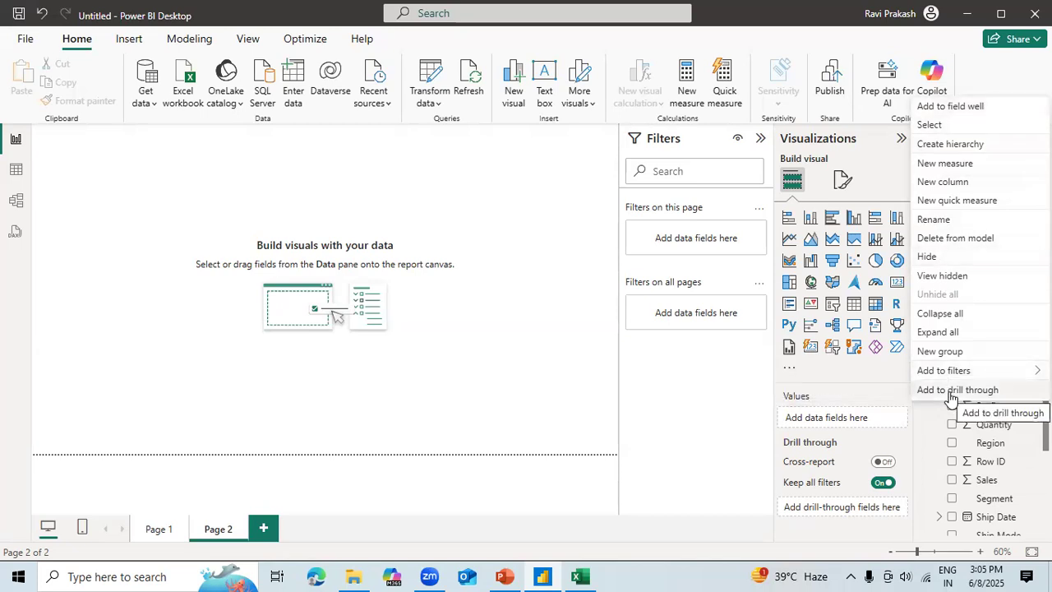
click(947, 167)
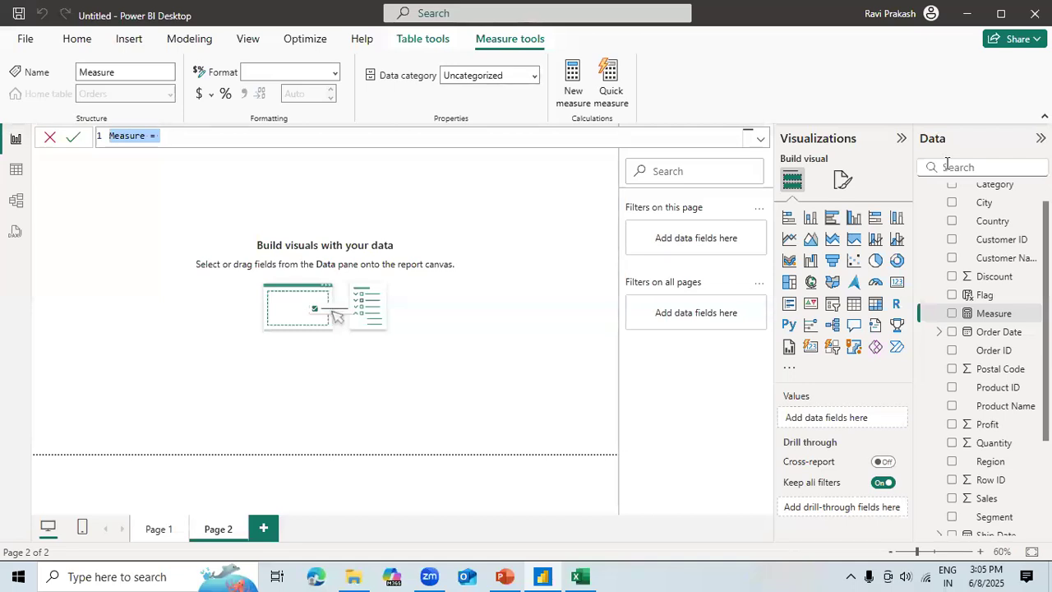
key(End)
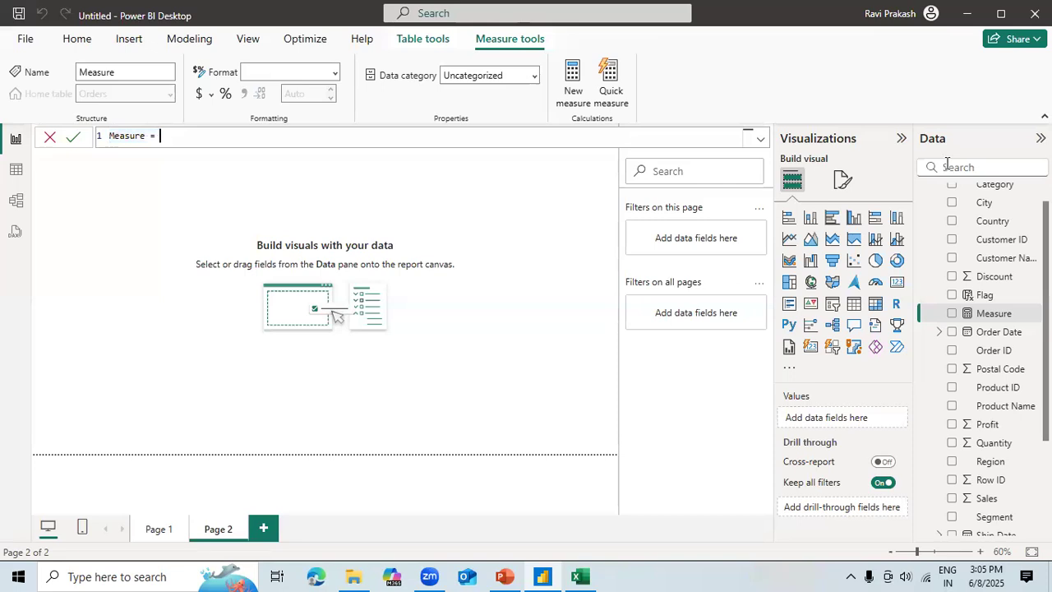
text(max)
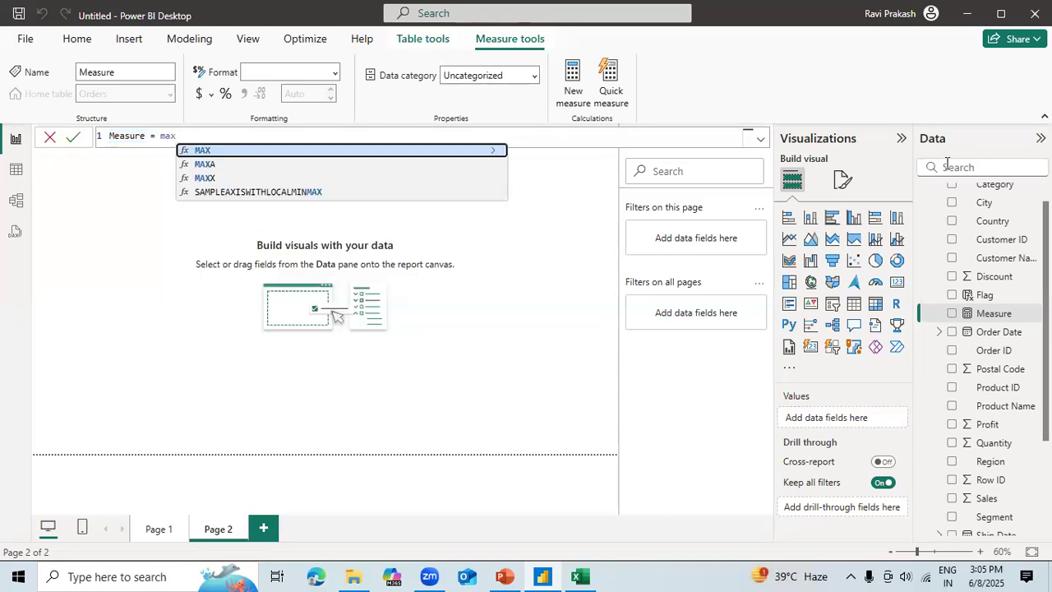
key(Tab)
text(qu)
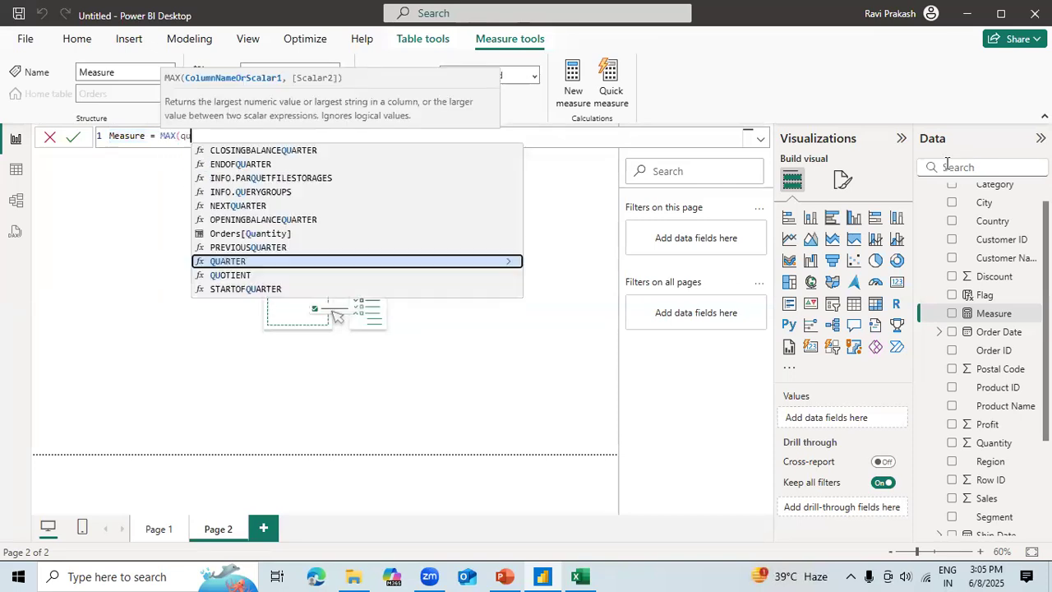
key(Down)
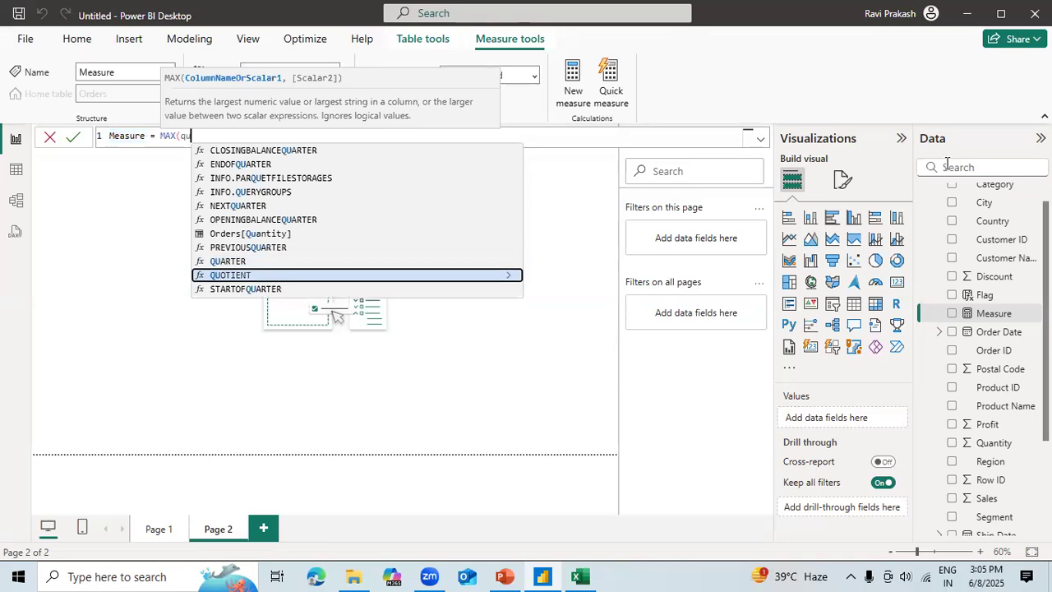
key(Up)
key(Up)
key(Up)
key(Tab)
text())
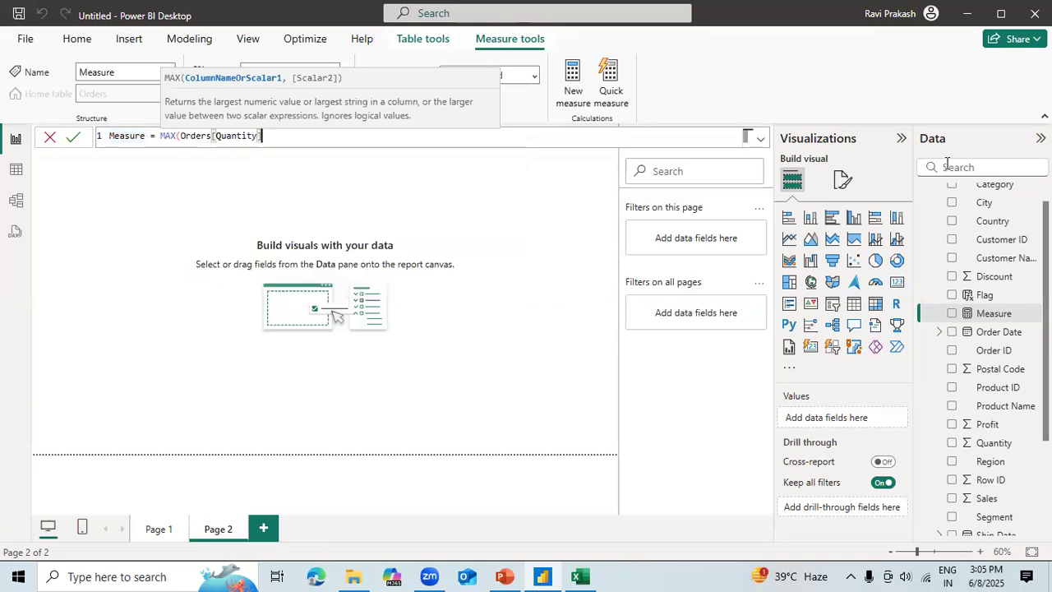
Step: Name the new measure Max_quantity in its formula and commit it
double_click(145, 135)
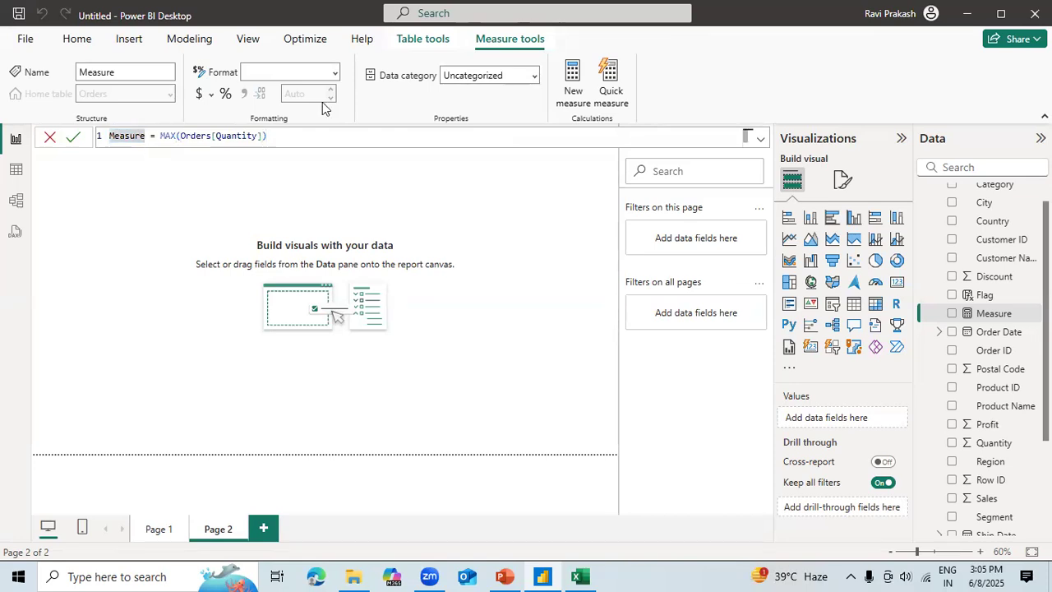
key(Right)
text(MAx)
key(BackSpace)
key(BackSpace)
key(BackSpace)
key(BackSpace)
key(BackSpace)
key(BackSpace)
key(BackSpace)
key(BackSpace)
key(BackSpace)
text(ax_quantiti)
key(BackSpace)
text(y)
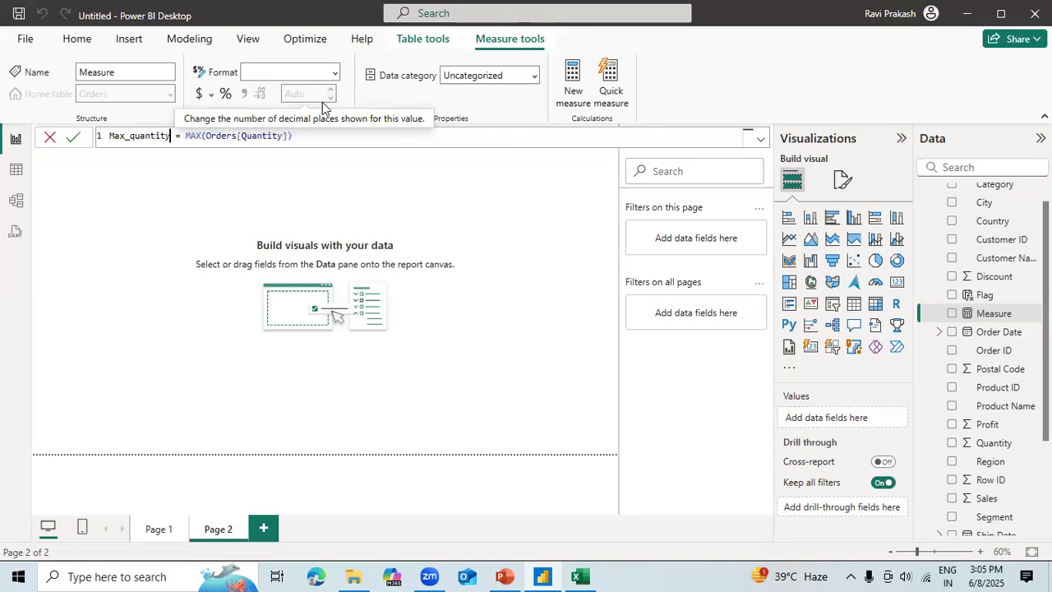
click(73, 137)
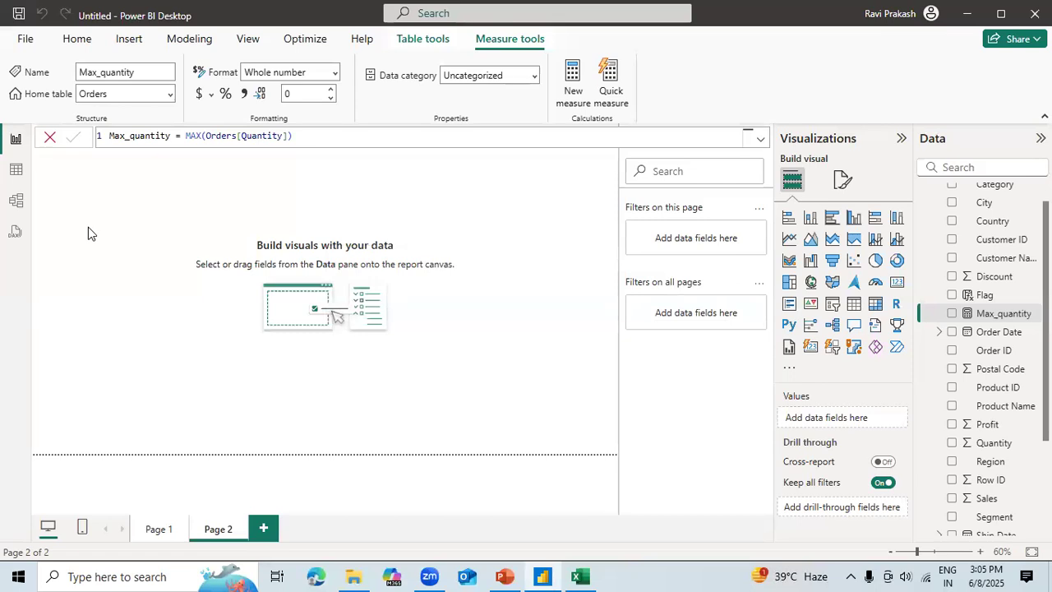
Step: Add a column chart of Max_quantity to Page 2 and look through the options for its Y-axis field
click(952, 314)
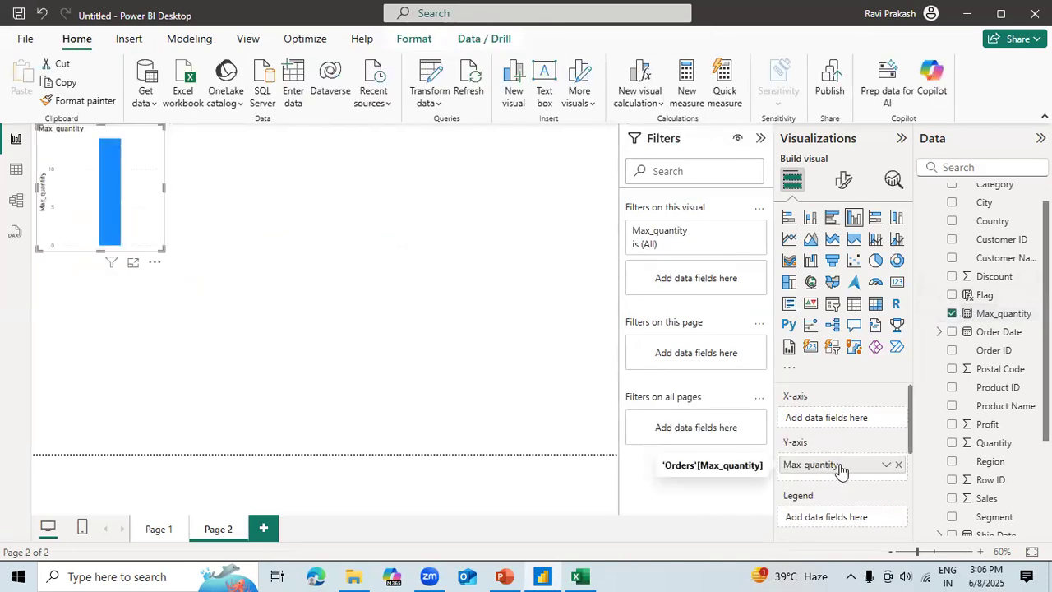
click(886, 466)
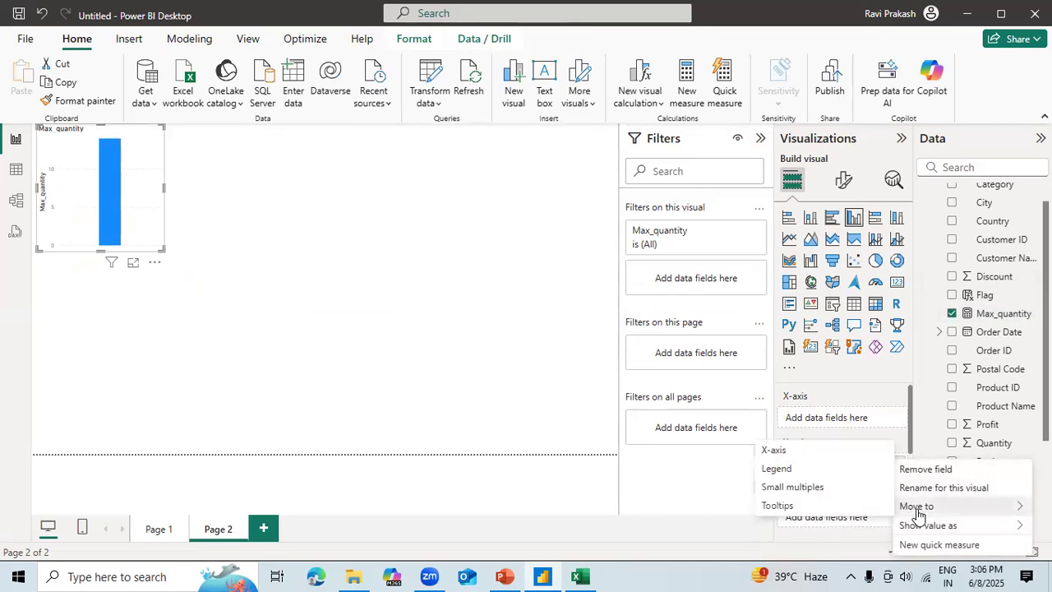
mouse_move(923, 535)
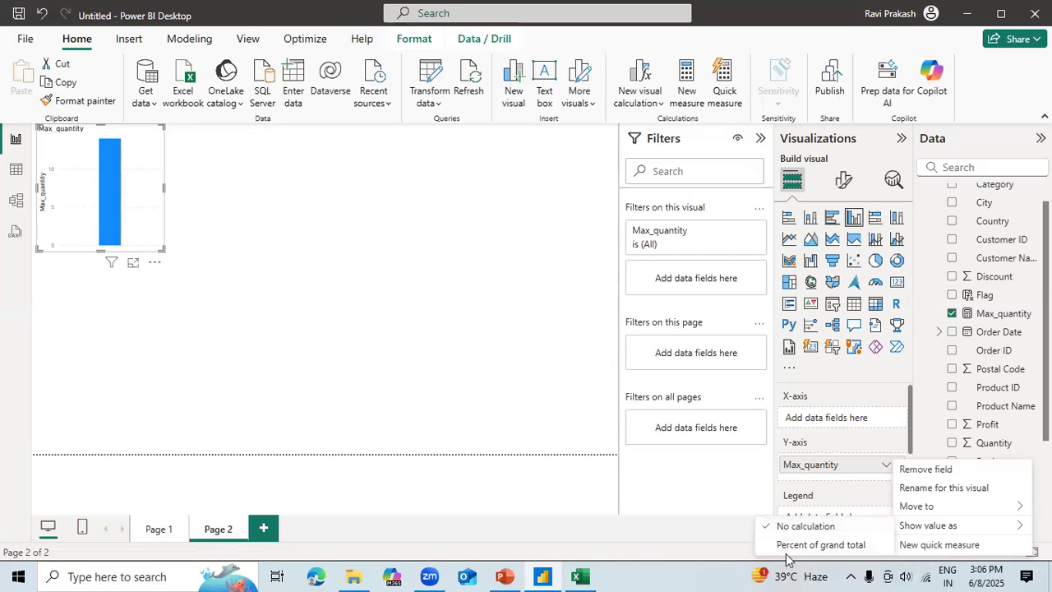
click(778, 499)
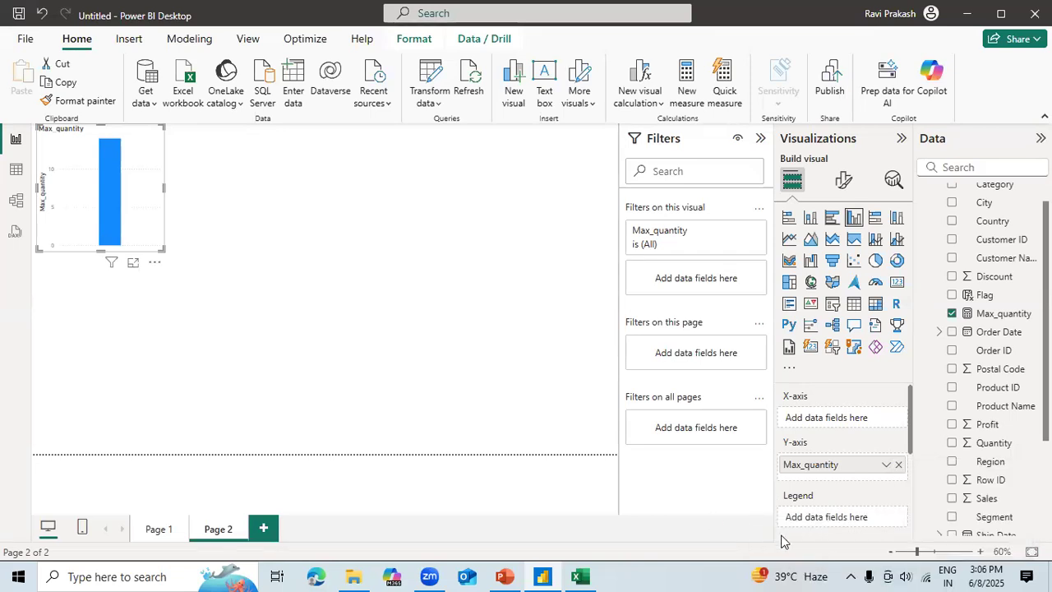
scroll(909, 486, down, 3)
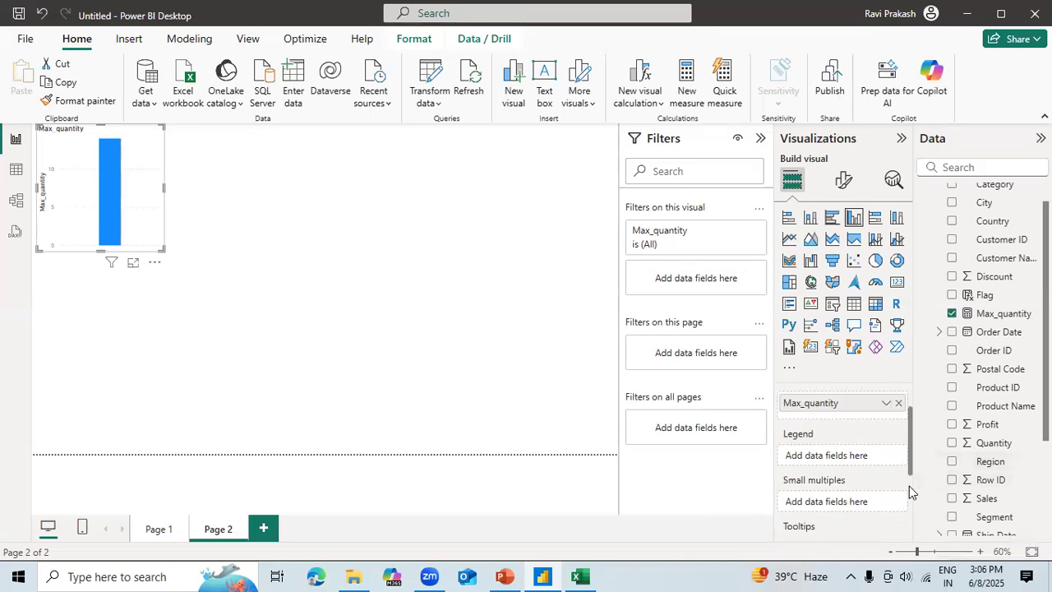
scroll(912, 518, down, 2)
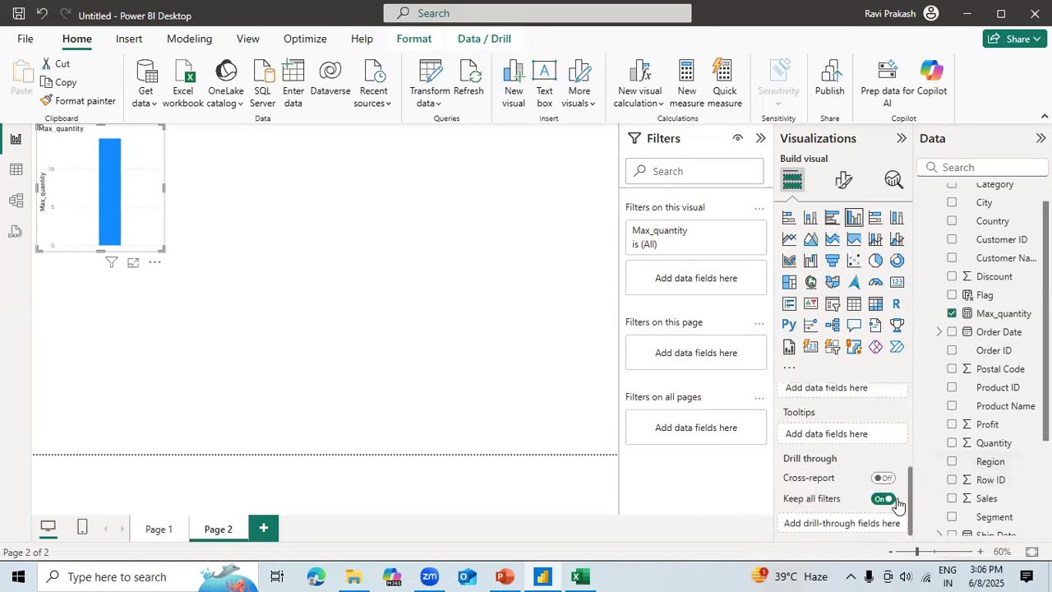
Step: Enlarge the Max_quantity chart to cover roughly half of the page's width and almost its full height
click(247, 288)
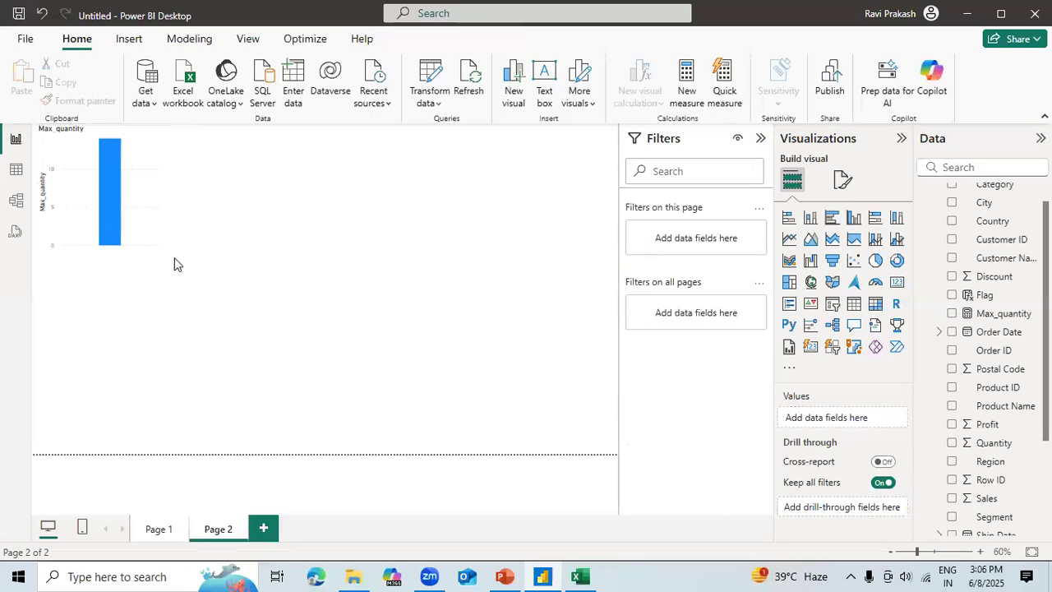
click(160, 253)
drag(158, 254, 357, 426)
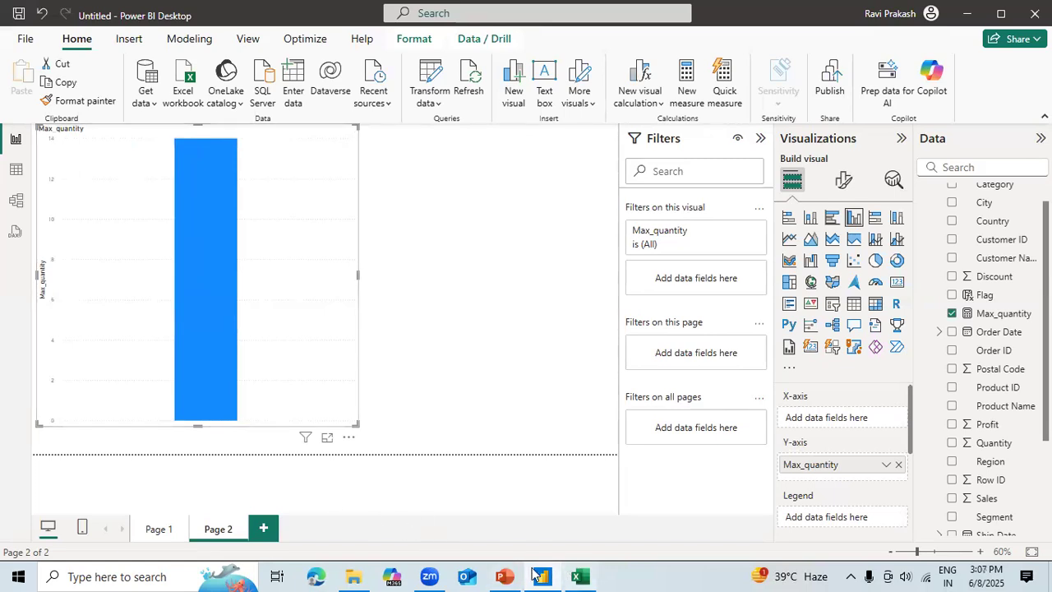
Step: Review the DAX aggregation functions slide in PowerPoint, and check the Orders and Person tables in the Power BI model view
click(506, 576)
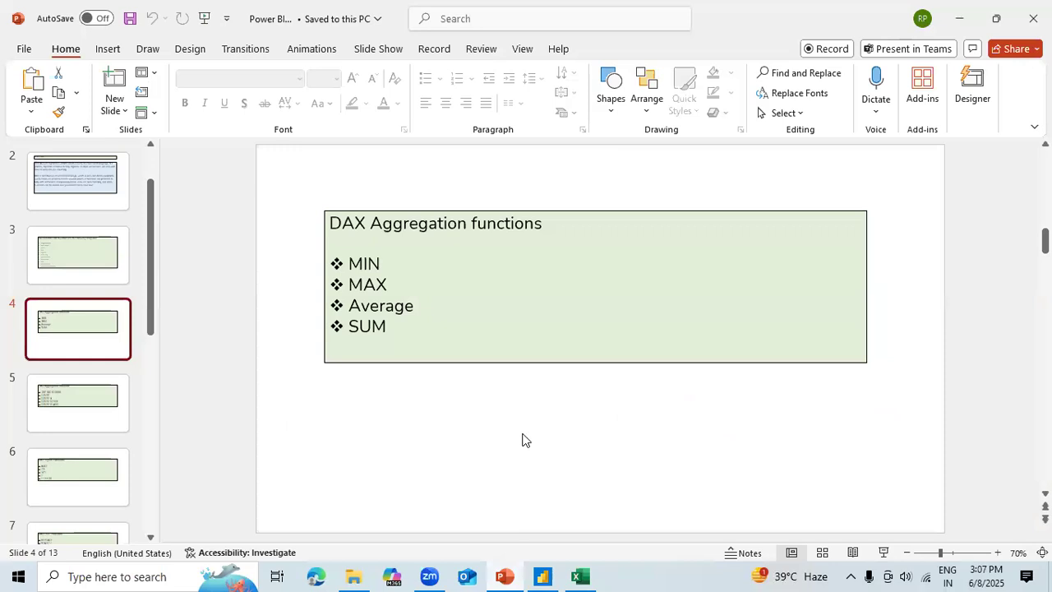
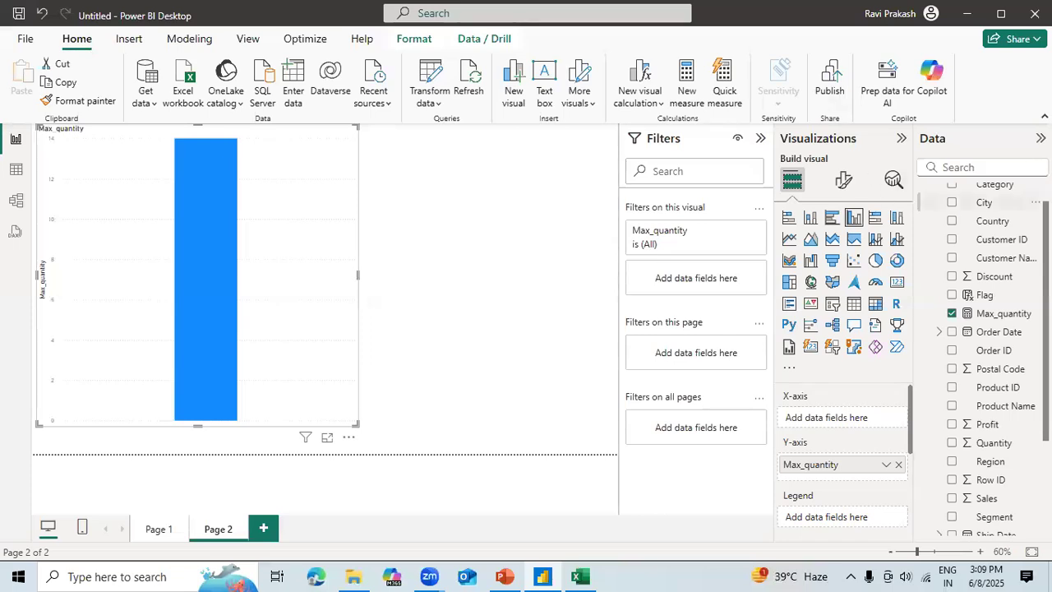
scroll(1017, 200, up, 1)
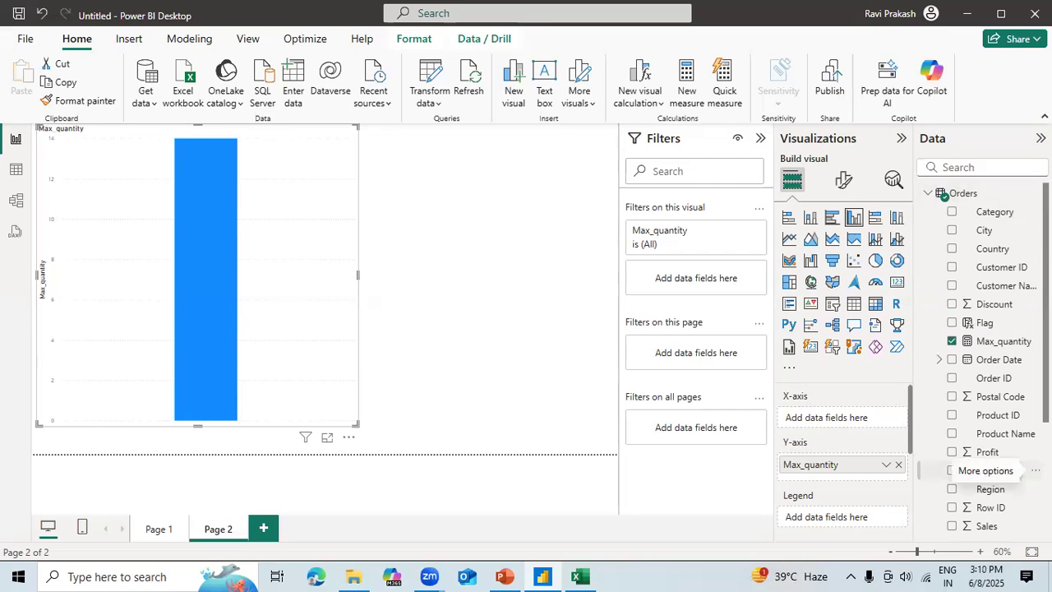
scroll(992, 517, down, 5)
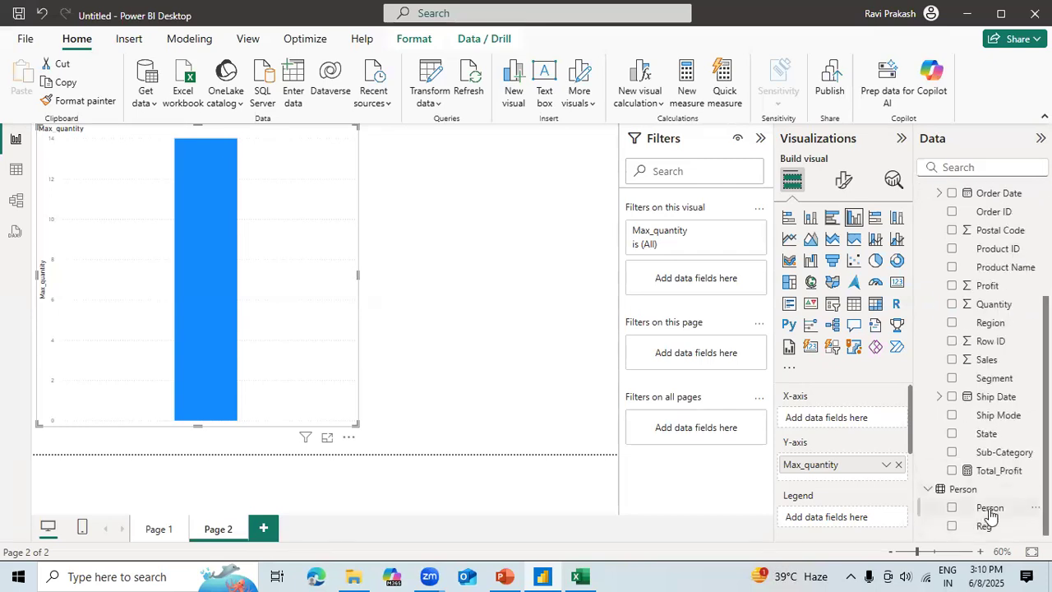
click(16, 201)
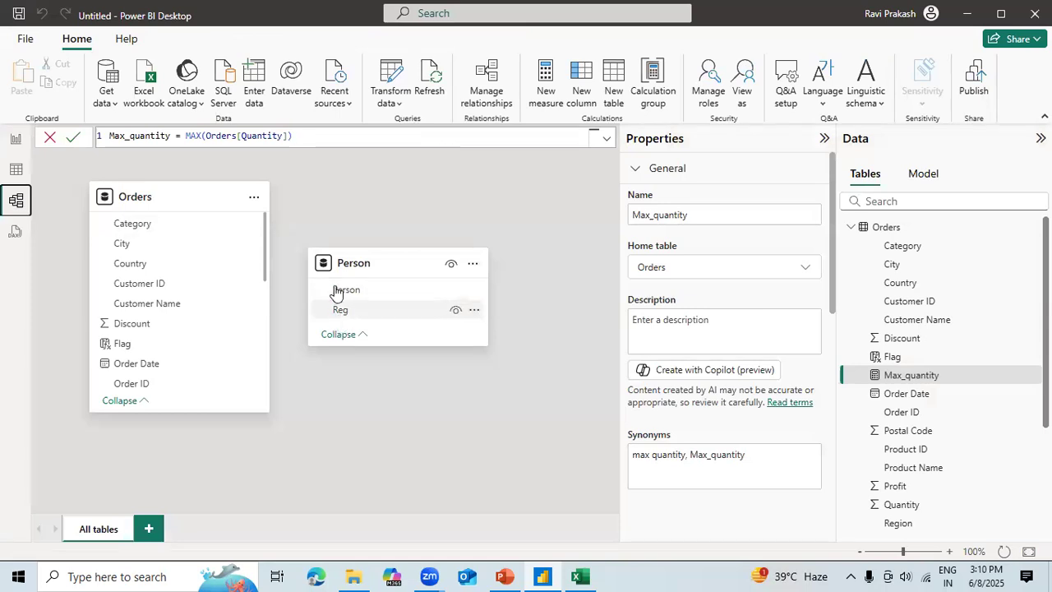
click(15, 140)
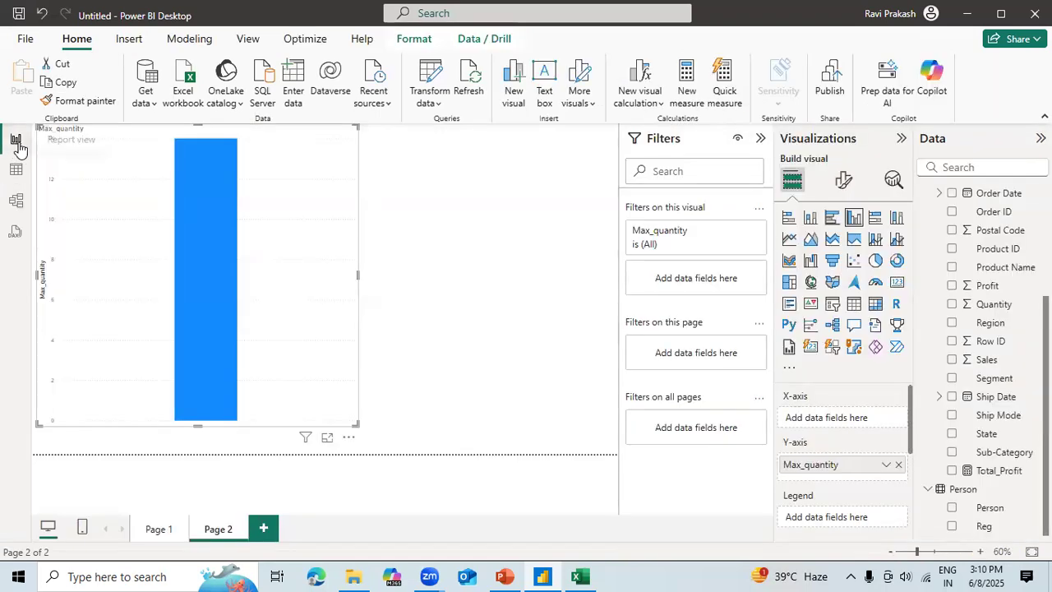
Step: Add a third report page with a large stacked column chart of Profit by Person, placed against the page's left edge
click(263, 528)
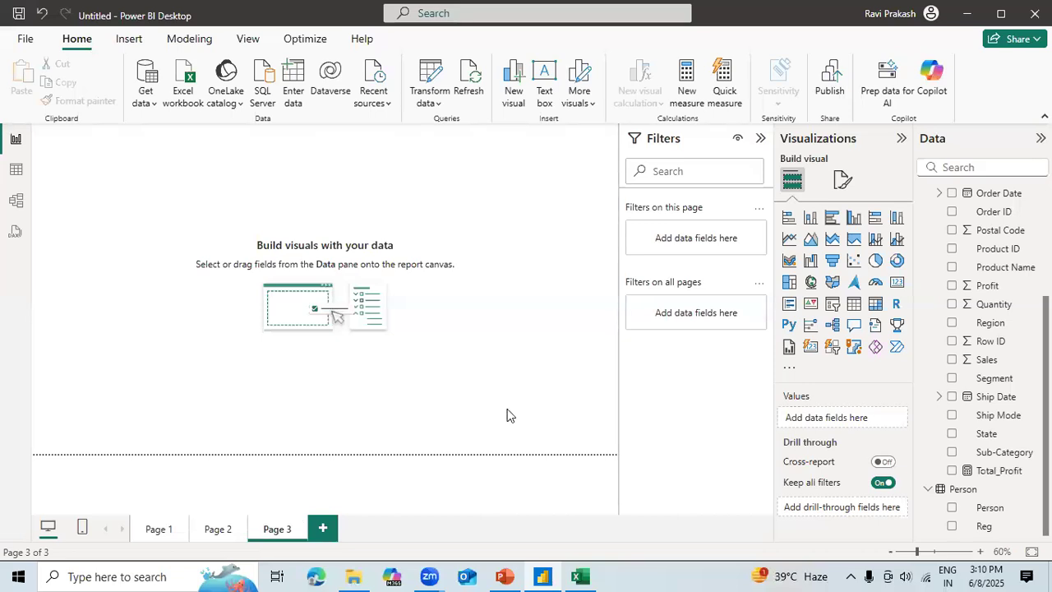
click(953, 510)
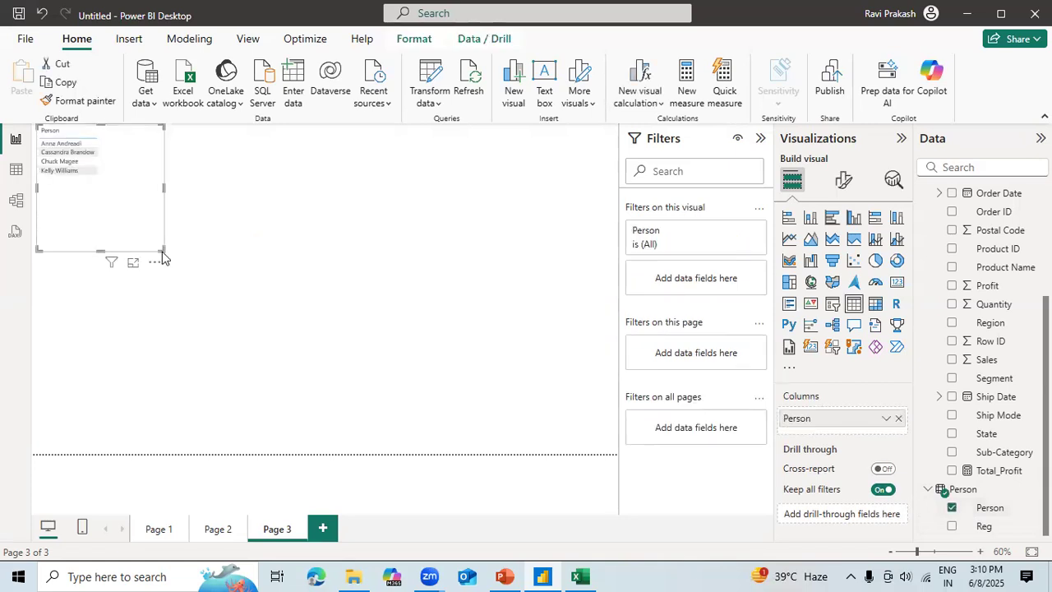
drag(162, 251, 230, 267)
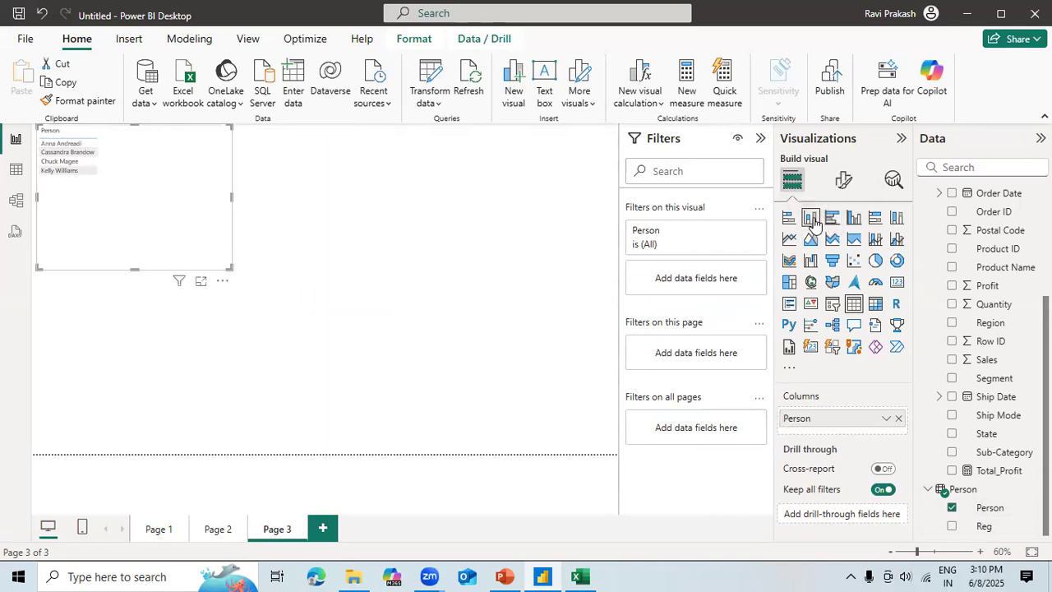
click(811, 218)
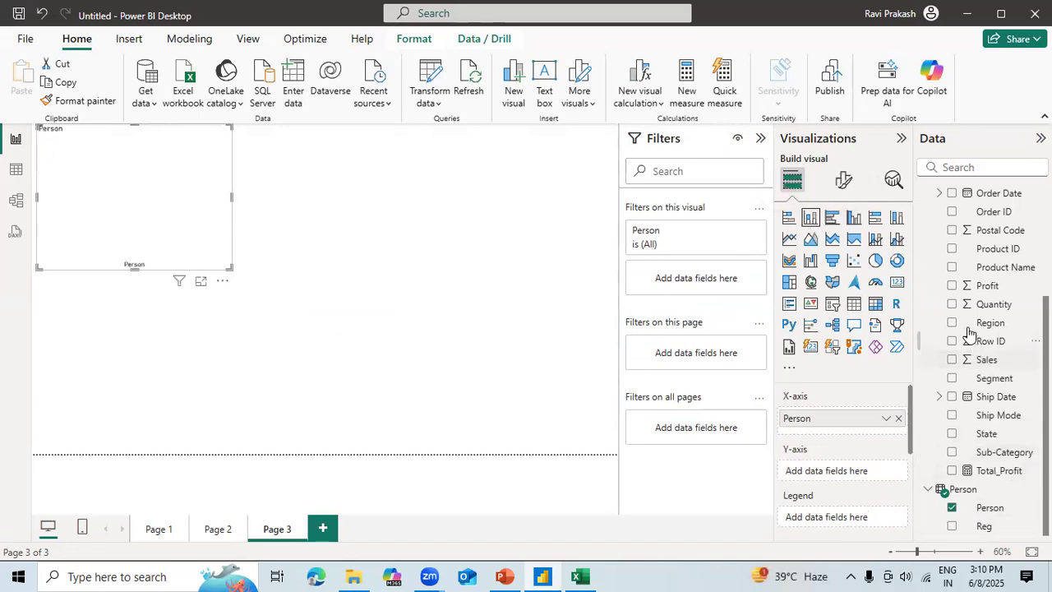
click(953, 286)
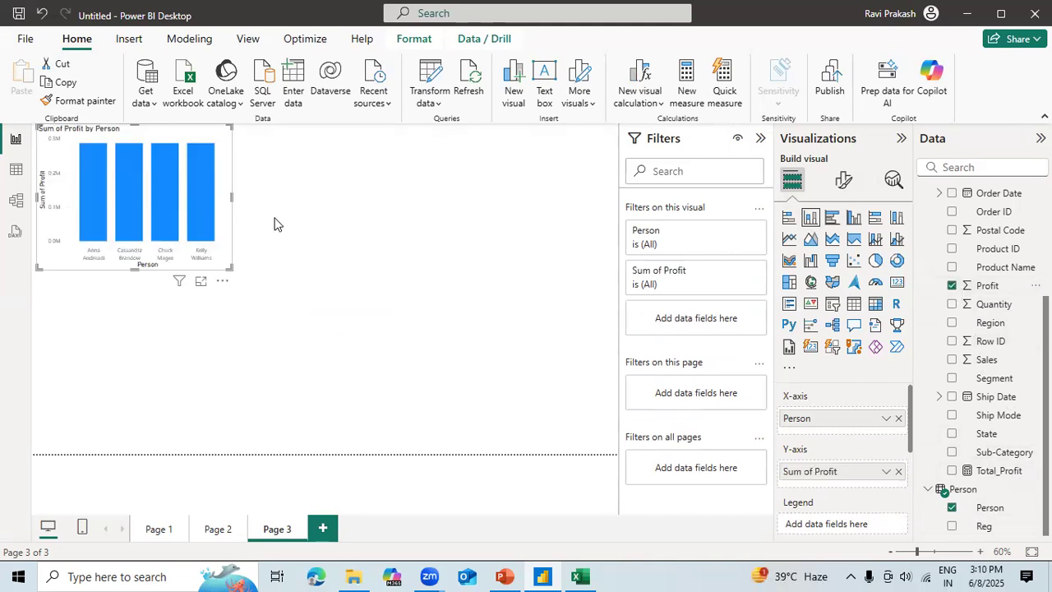
drag(231, 268, 478, 402)
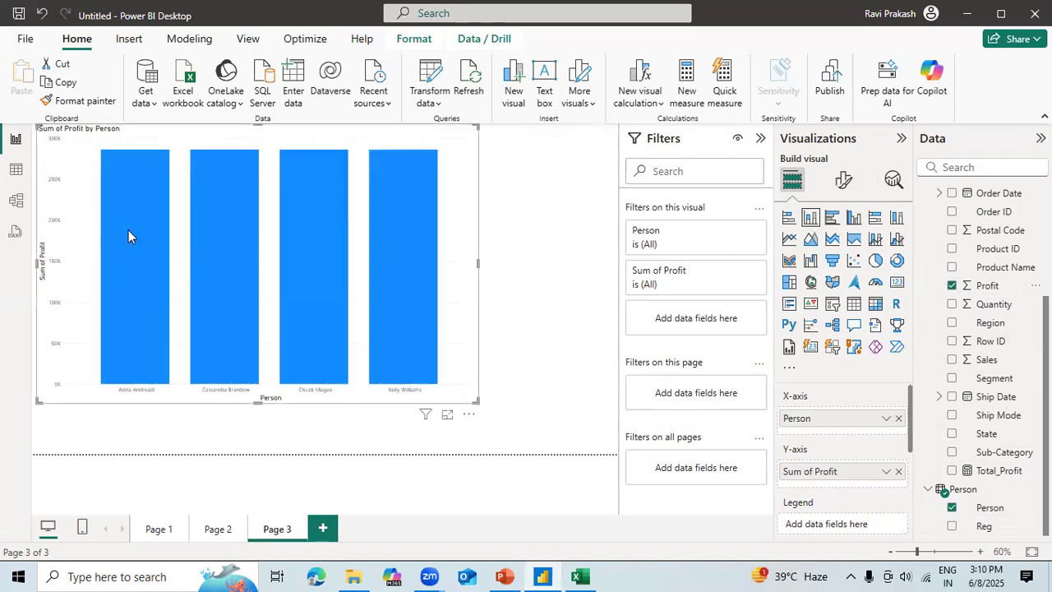
mouse_move(128, 236)
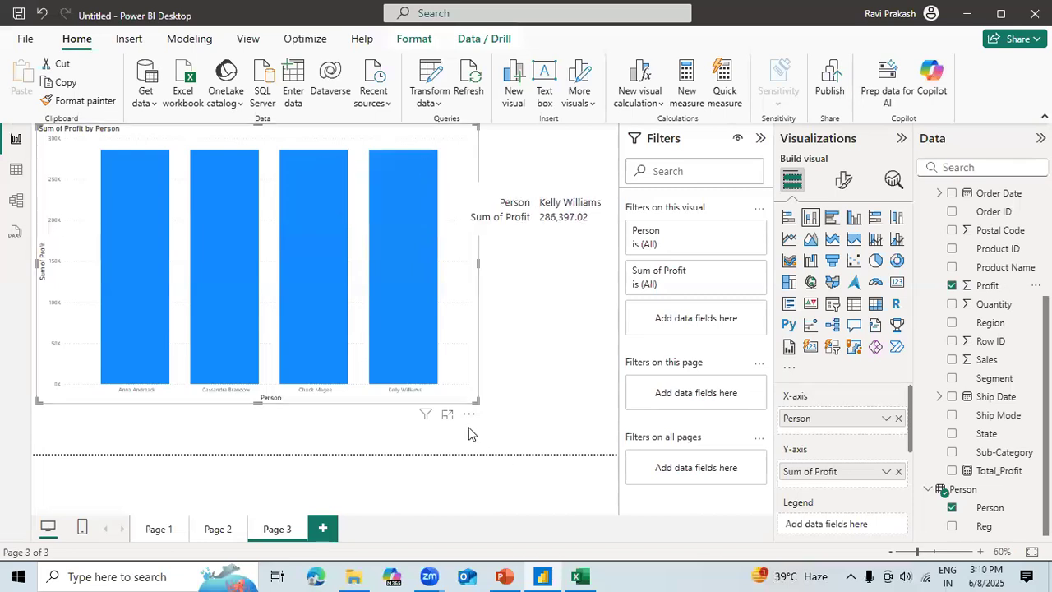
drag(474, 410, 469, 411)
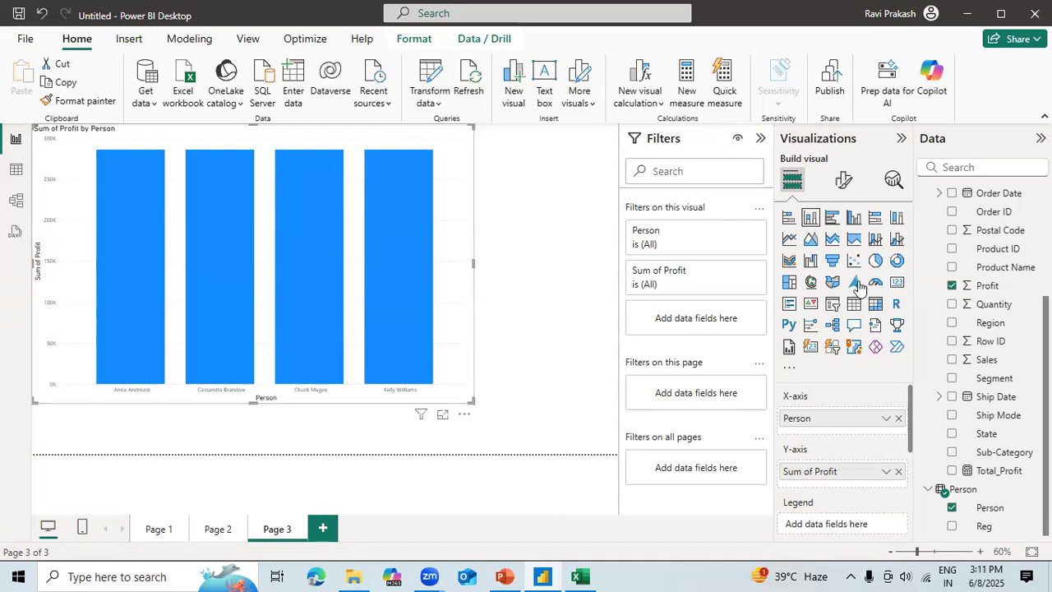
Step: Add a card with the sum of Profit beside the chart and compare it with the value of each person's column
click(564, 377)
click(896, 282)
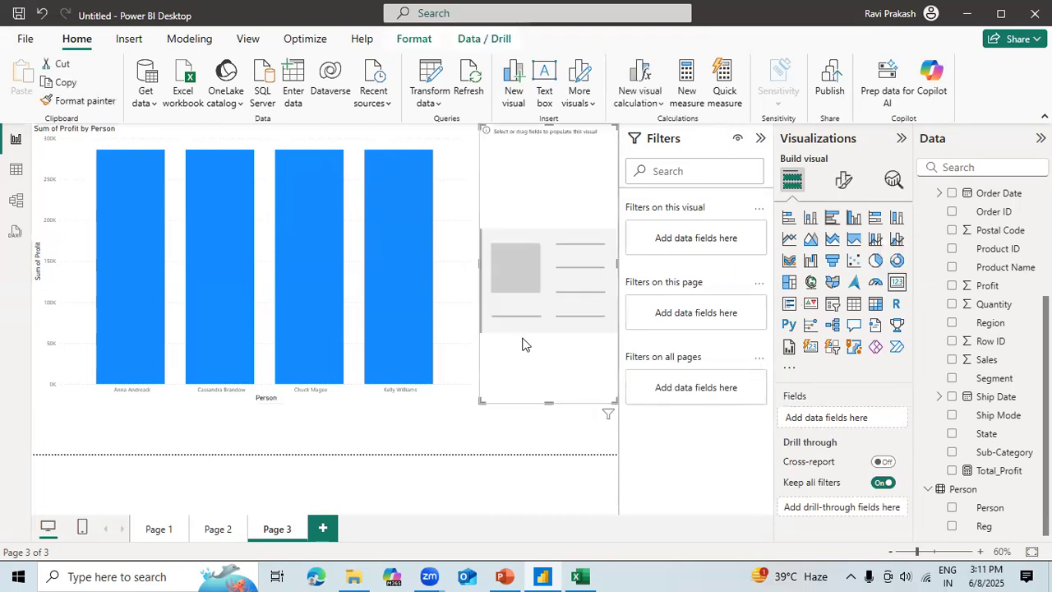
click(952, 286)
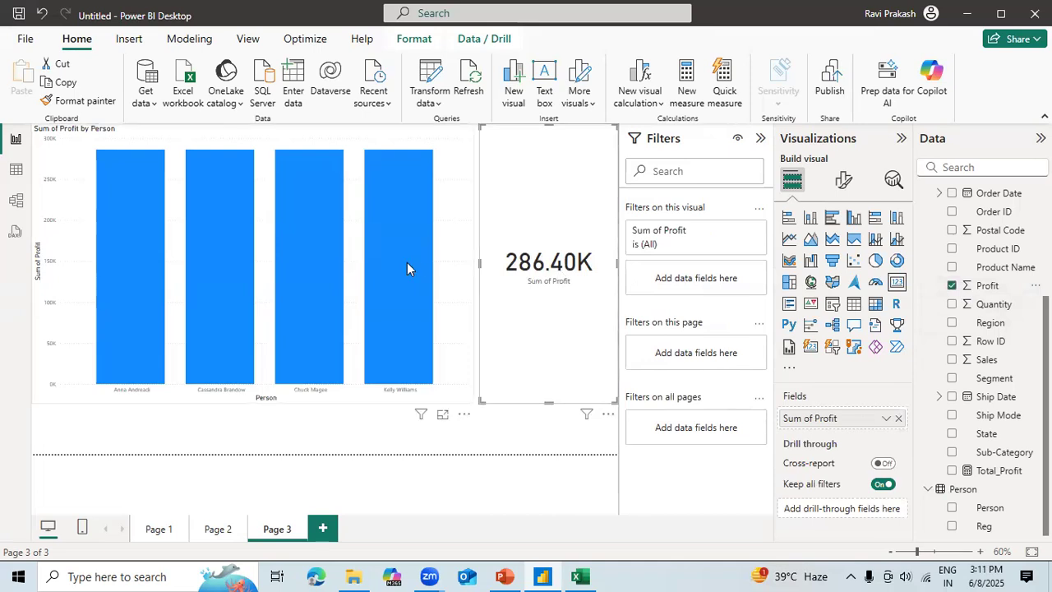
mouse_move(407, 268)
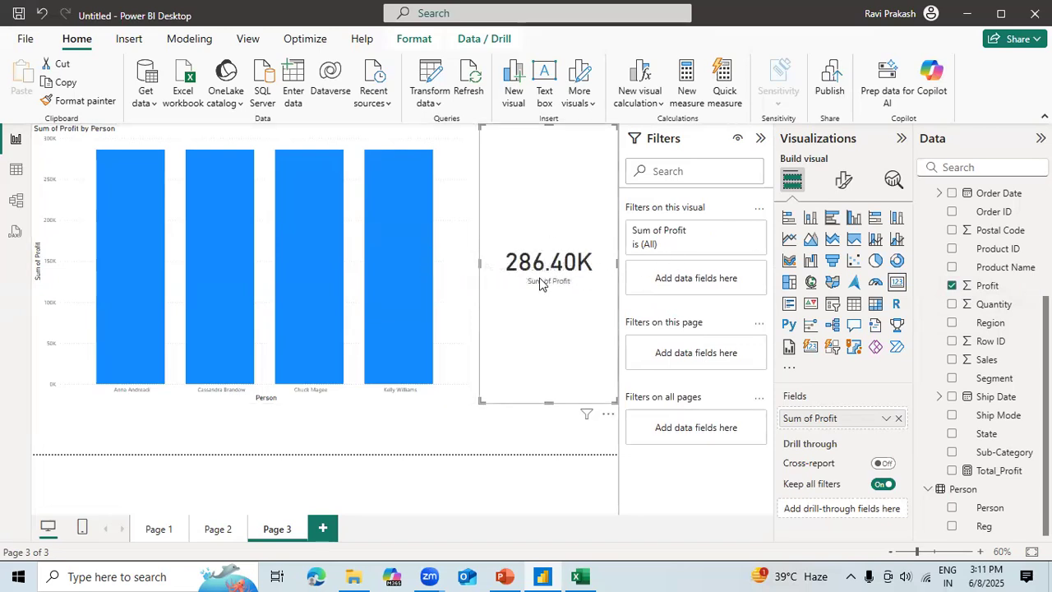
Step: Set the display units of the Sum of Profit card's callout value to None
click(844, 179)
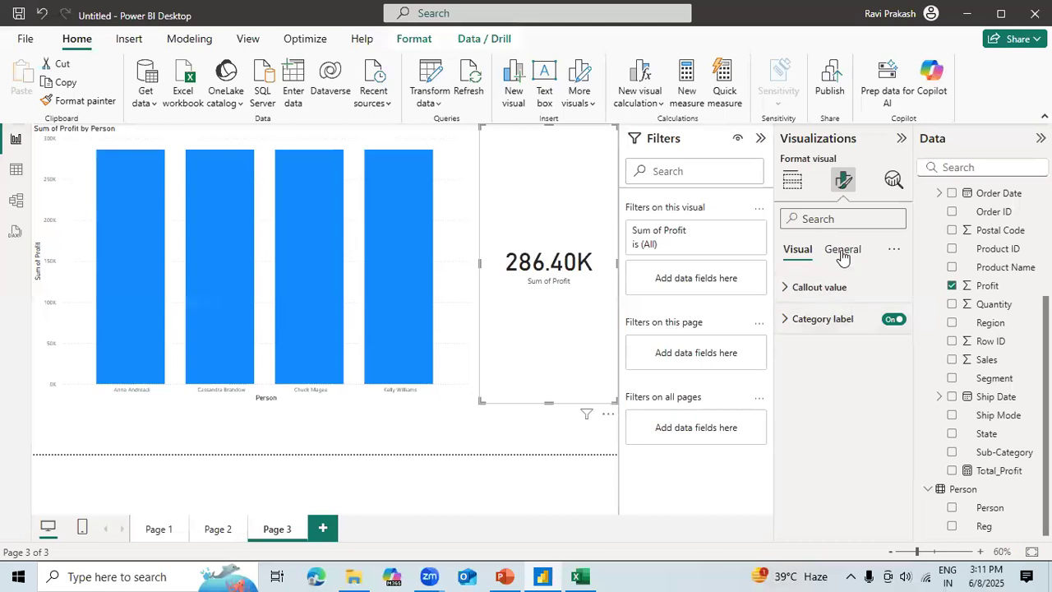
click(824, 320)
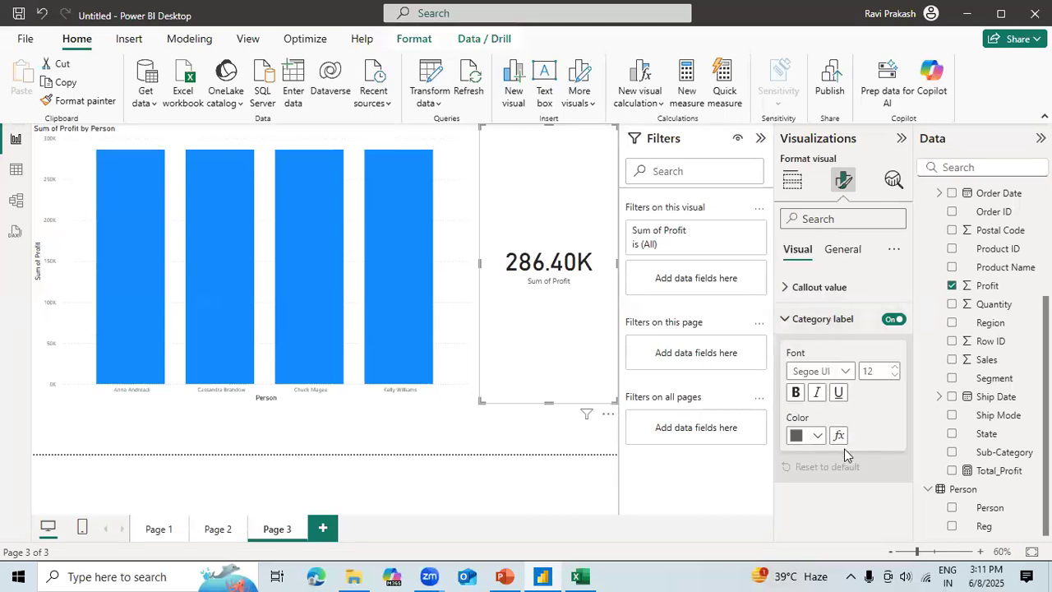
click(814, 289)
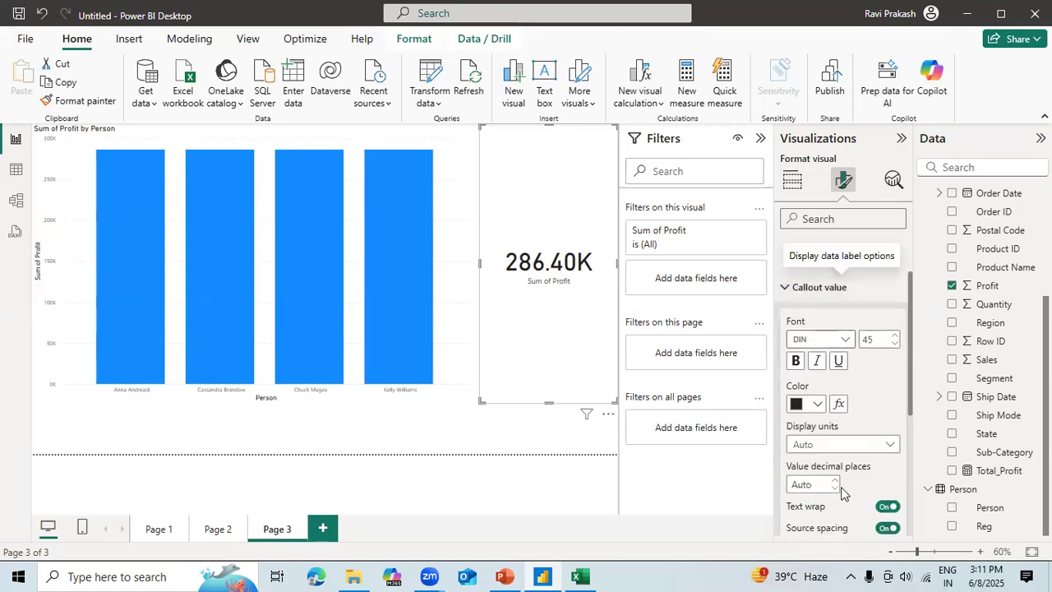
click(883, 445)
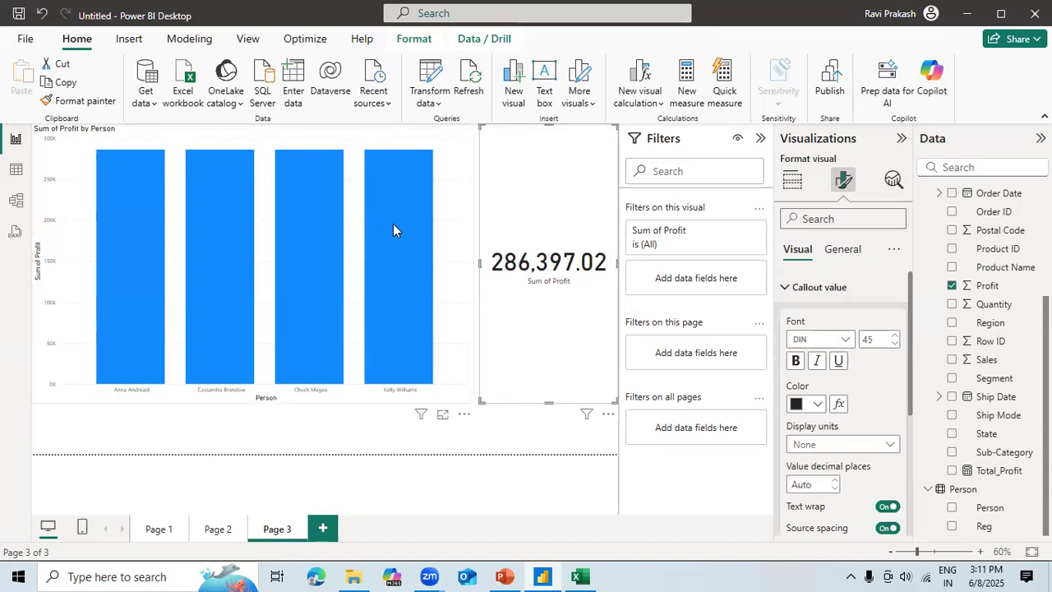
mouse_move(393, 231)
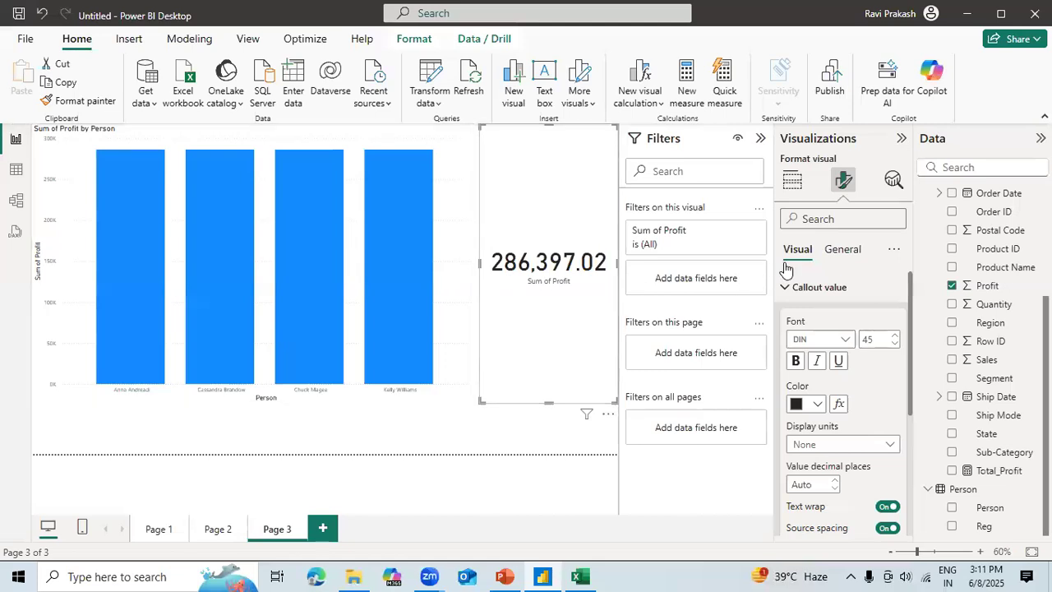
Step: Make the x-axis labels of the Profit by Person chart bold at font size 15
click(464, 314)
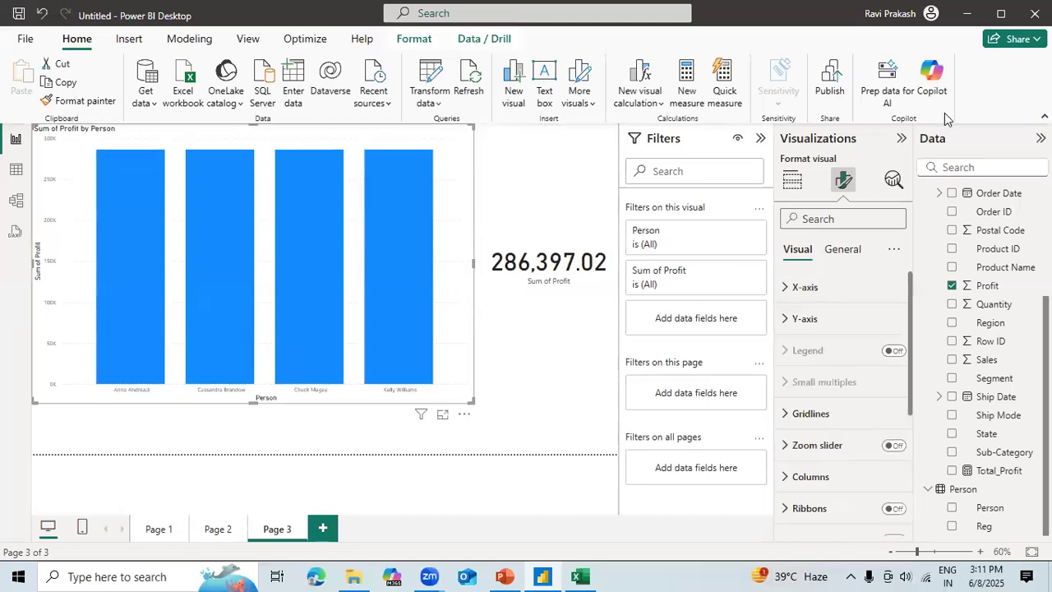
click(829, 297)
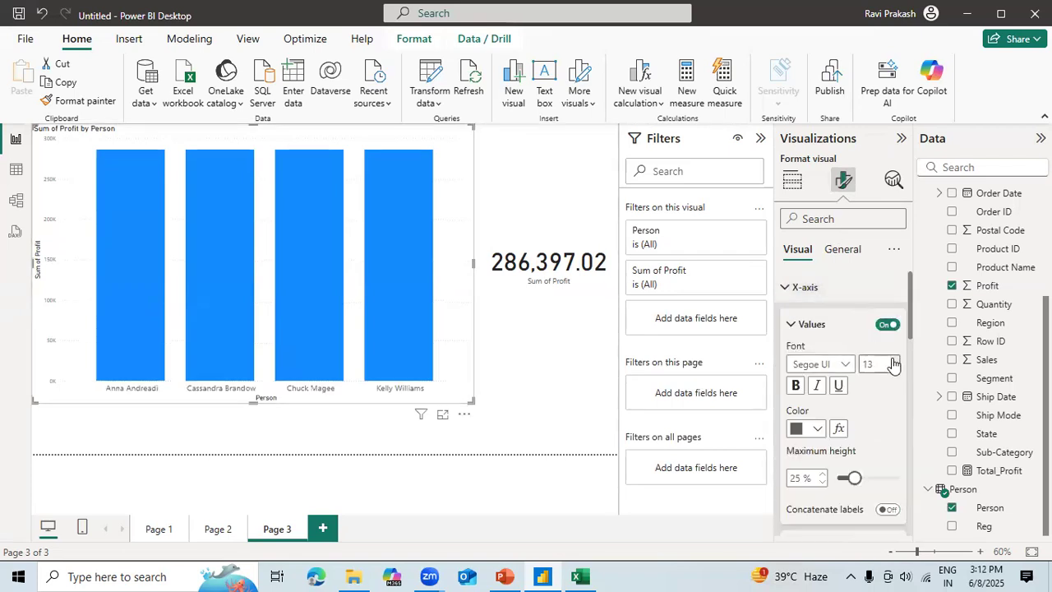
click(796, 387)
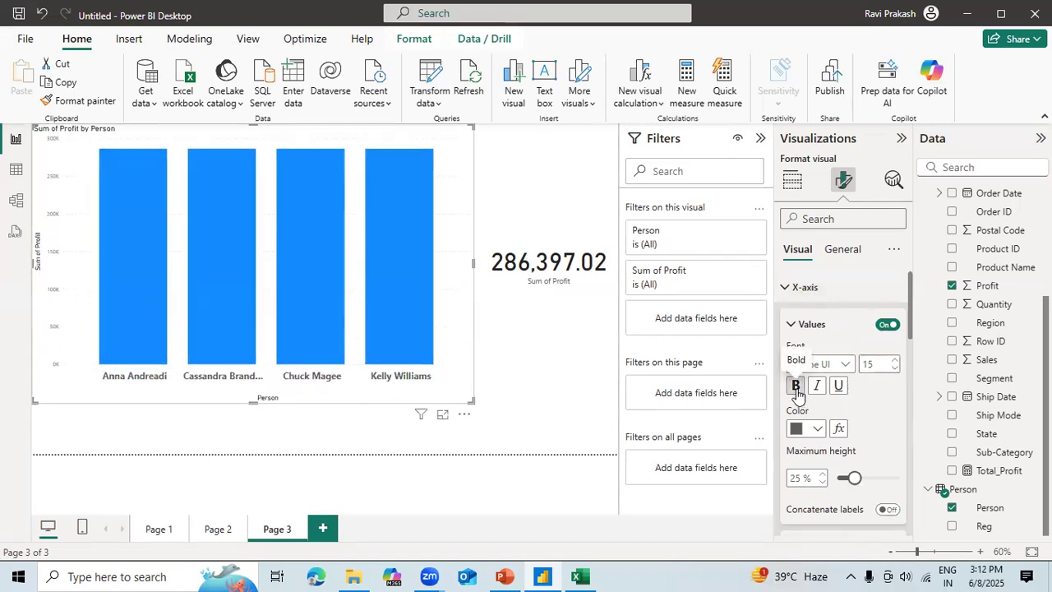
Step: Try yellow, light blue and light grey as the colour of the chart's x-axis labels
click(818, 429)
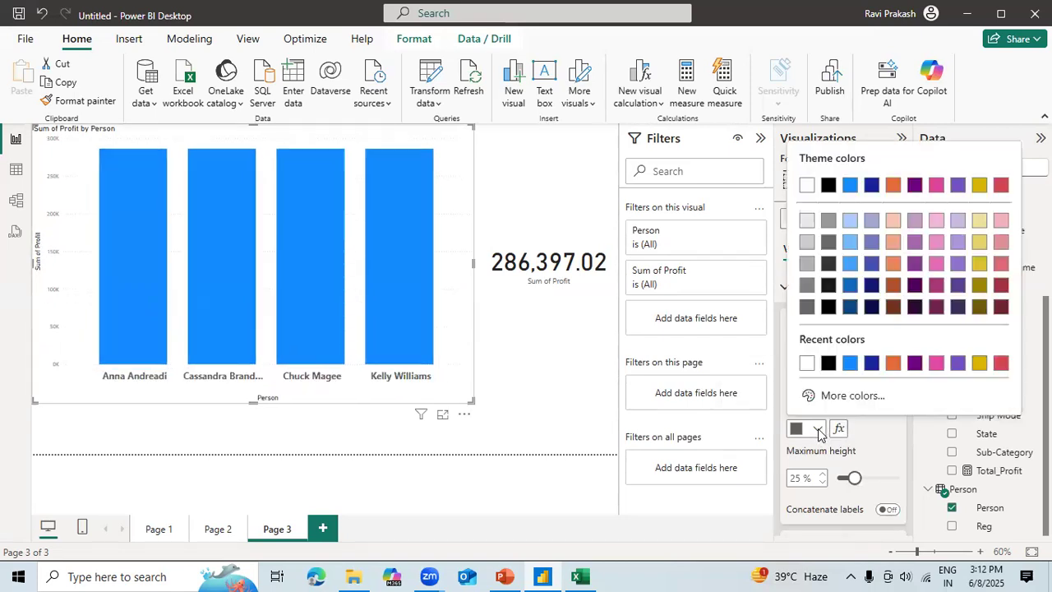
click(980, 264)
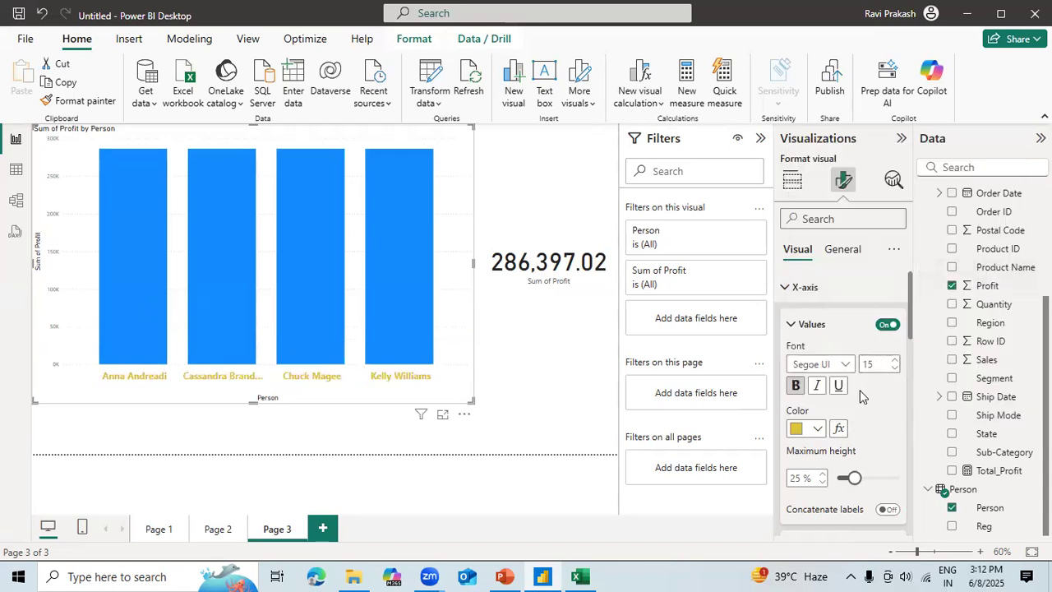
click(818, 430)
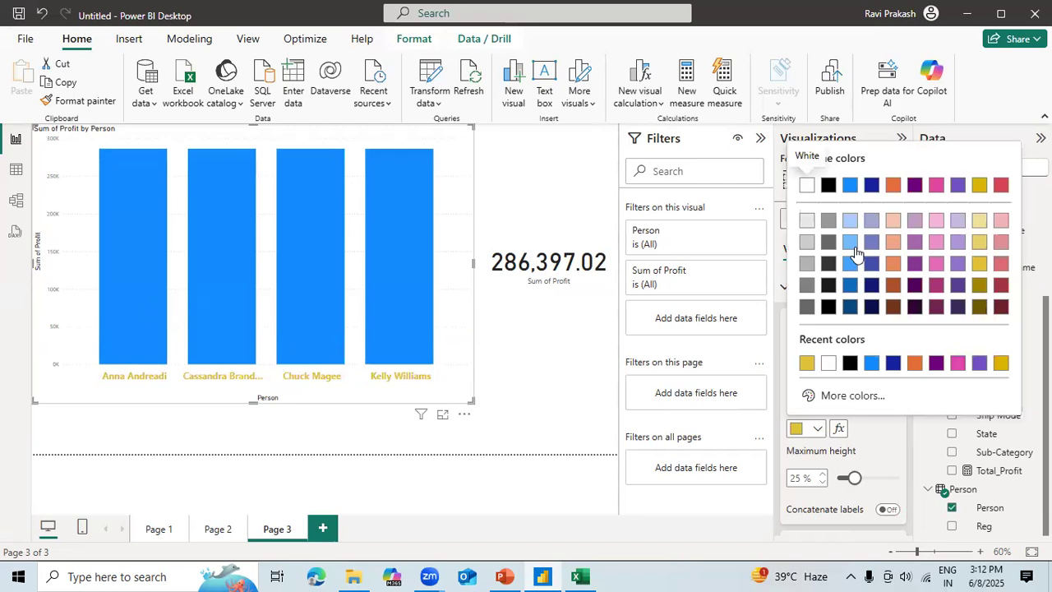
click(851, 244)
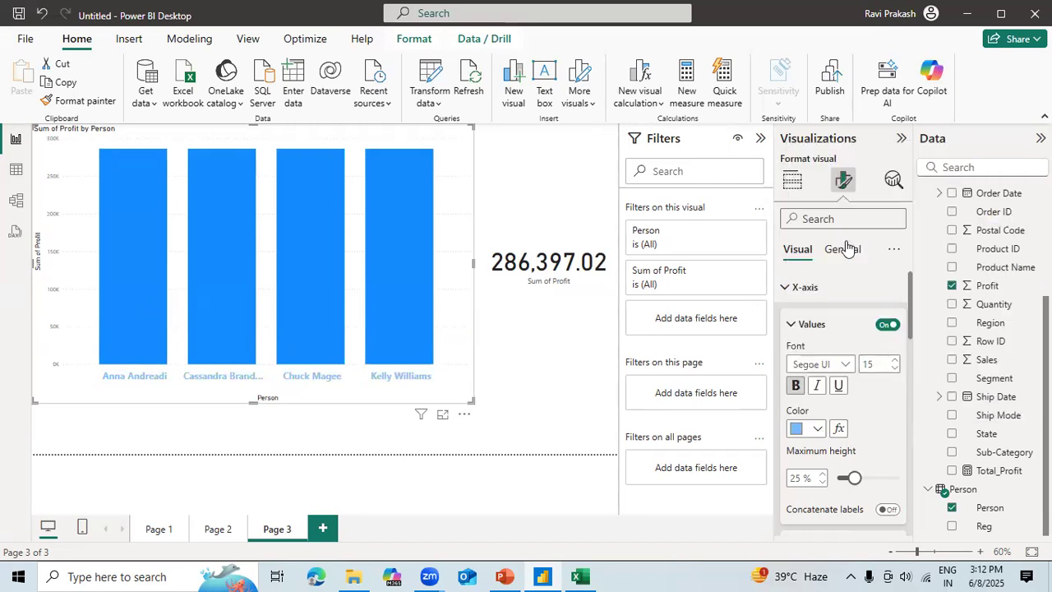
click(817, 430)
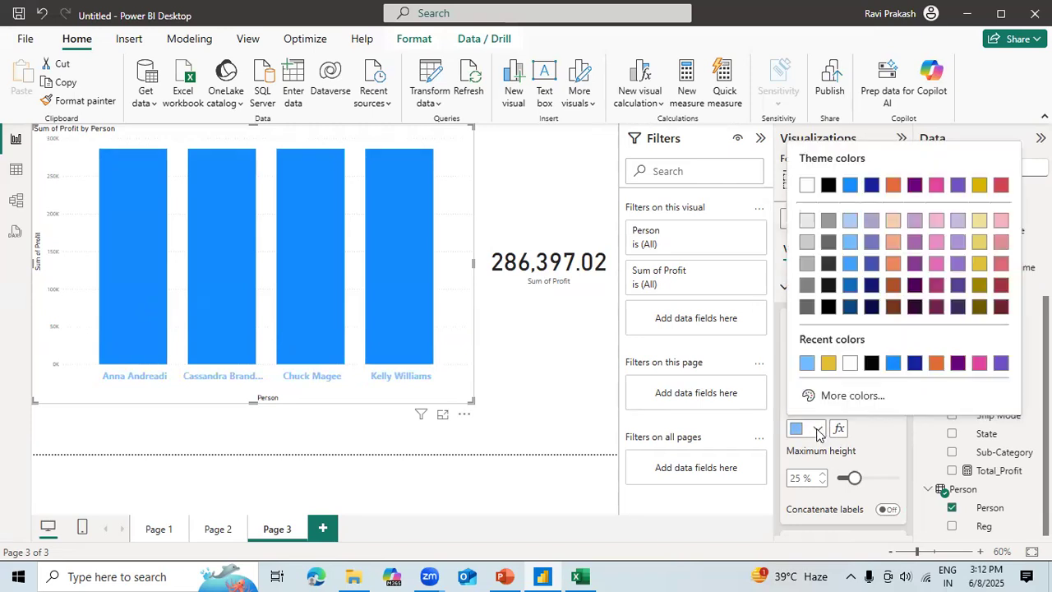
click(807, 245)
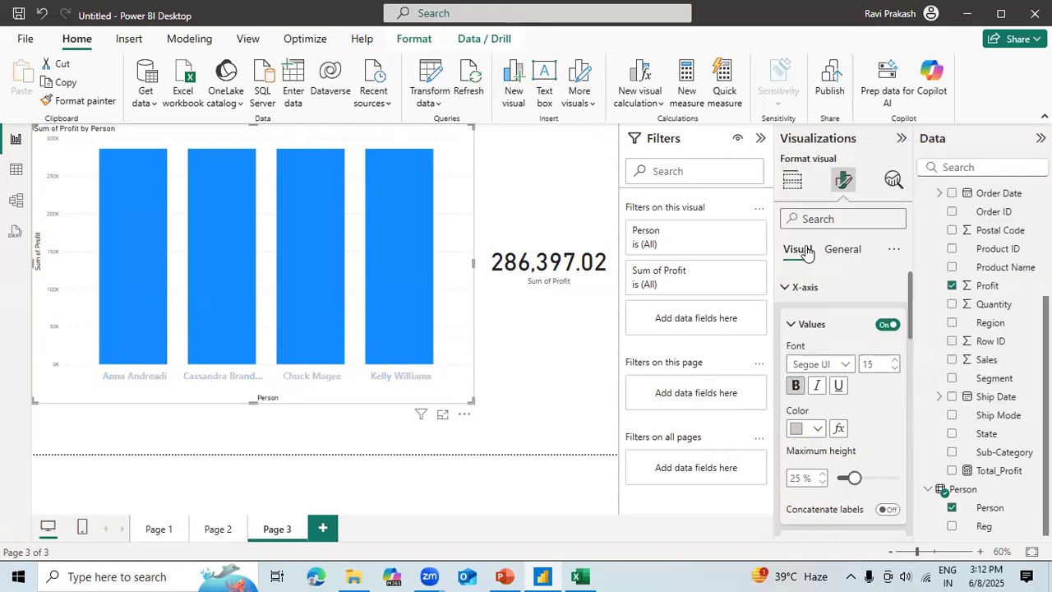
Step: Set the chart's x-axis label colour to a dark shade of the black theme colour, keeping the chart selected
click(818, 431)
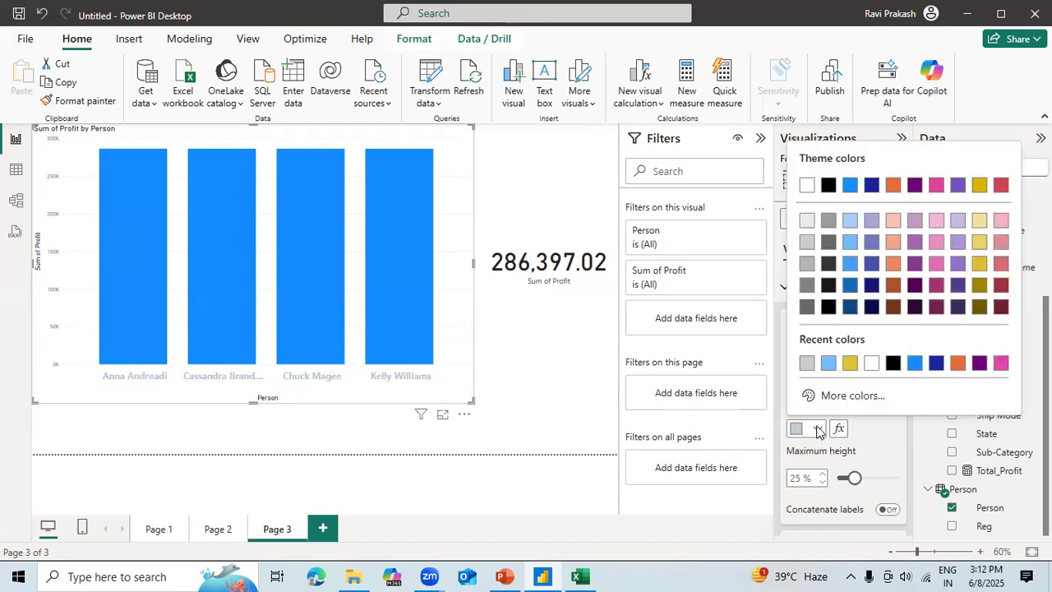
click(829, 264)
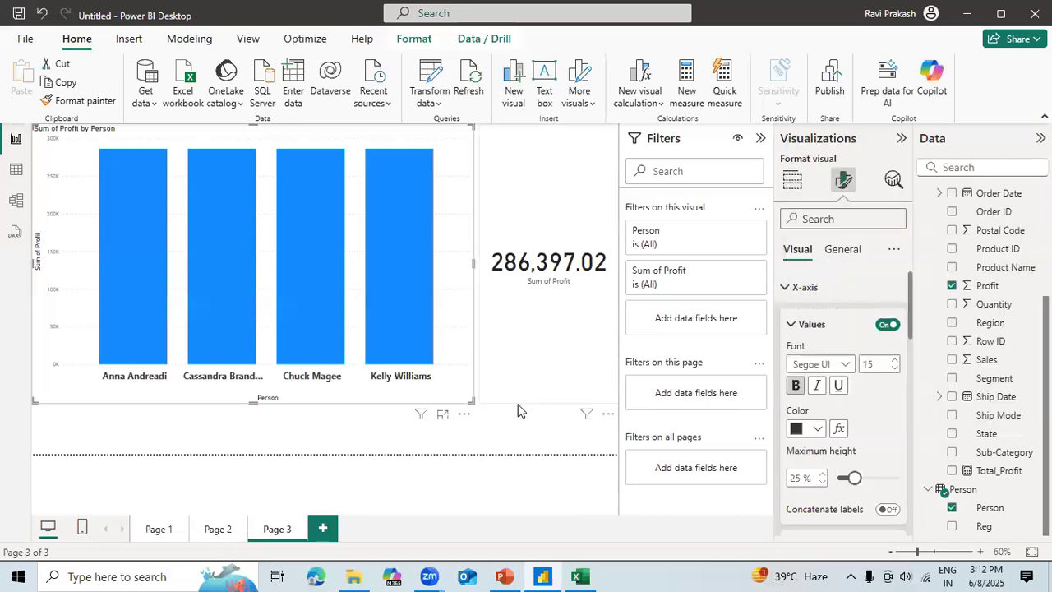
click(526, 391)
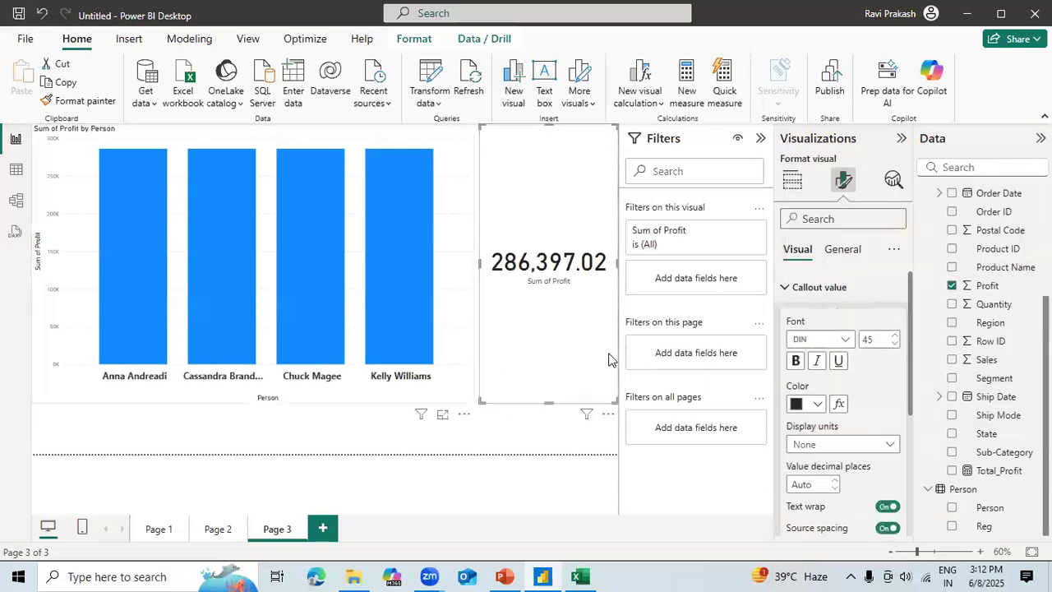
click(444, 321)
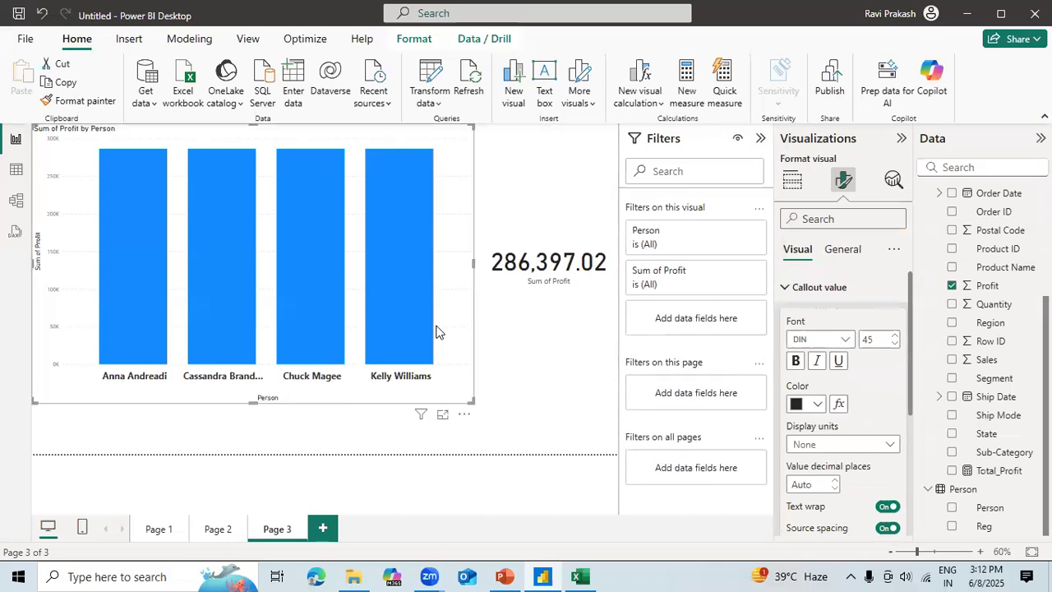
Step: Turn off the x-axis title of the Profit by Person chart
click(844, 248)
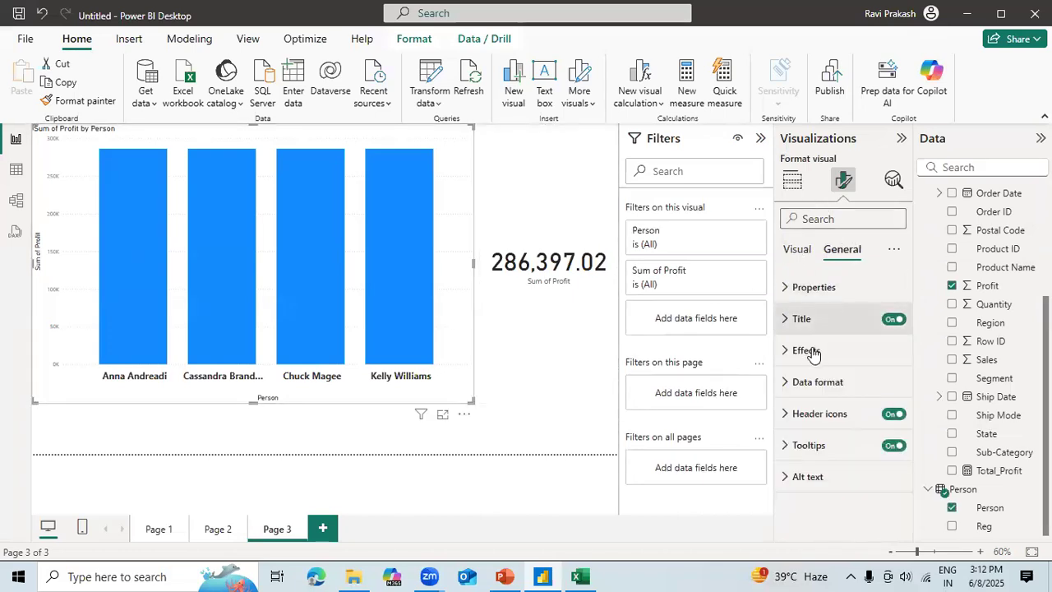
click(805, 257)
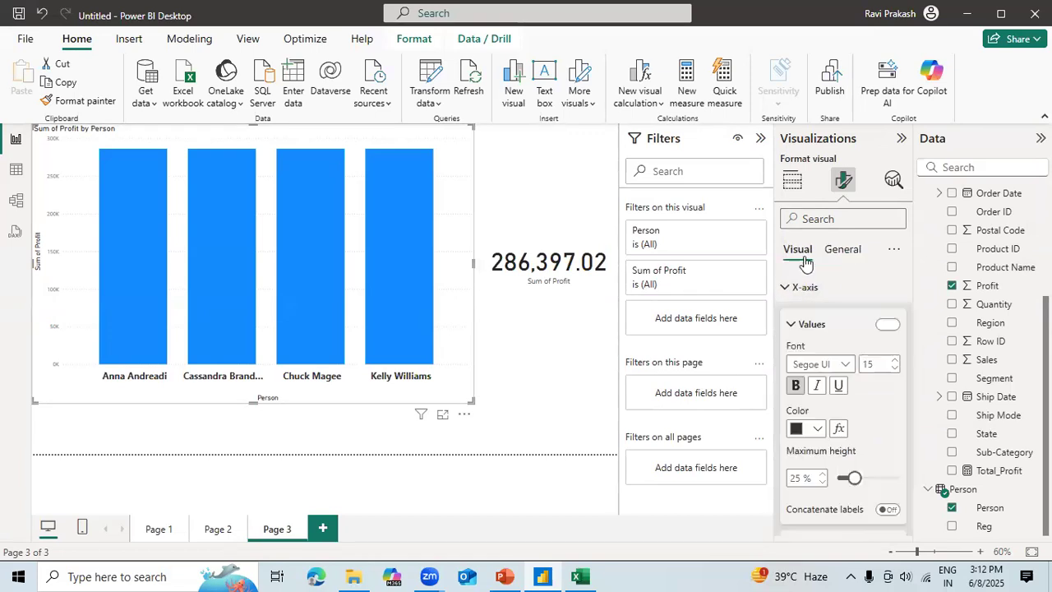
click(793, 330)
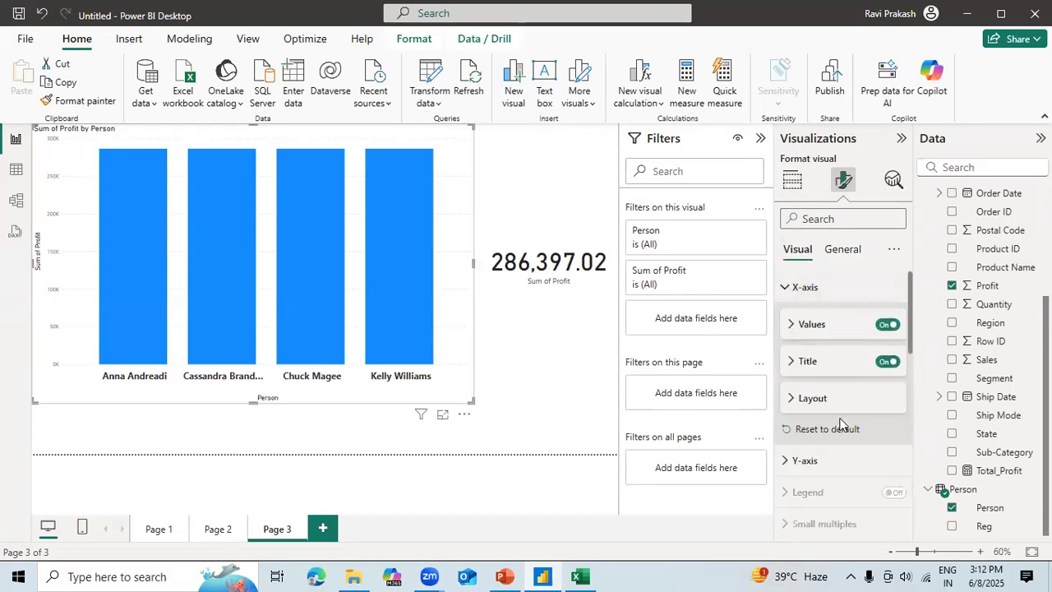
click(887, 362)
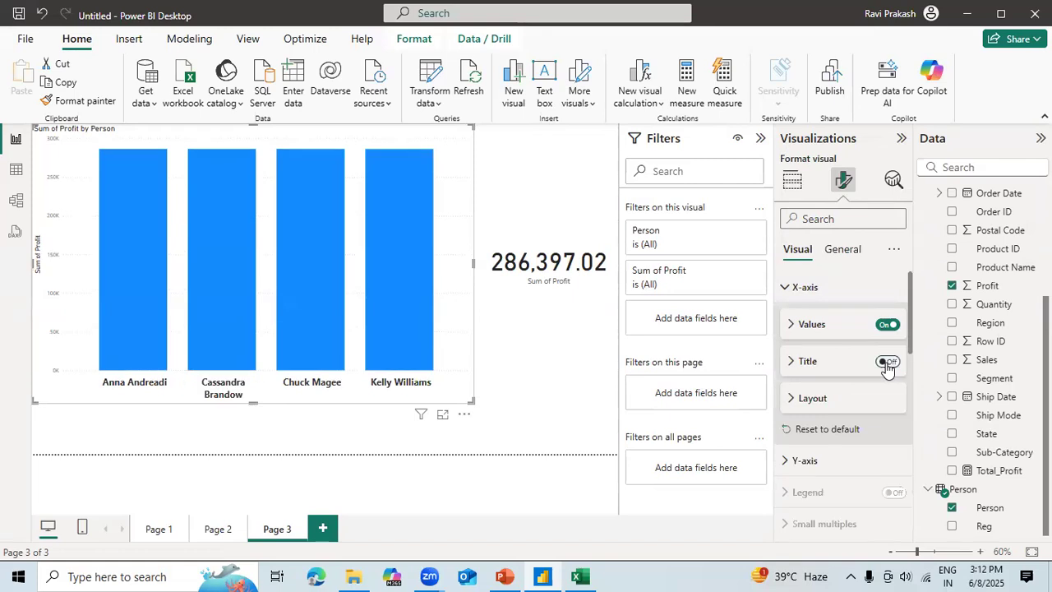
Step: Turn on data labels for all series of the Profit by Person chart
click(829, 461)
scroll(910, 357, down, 4)
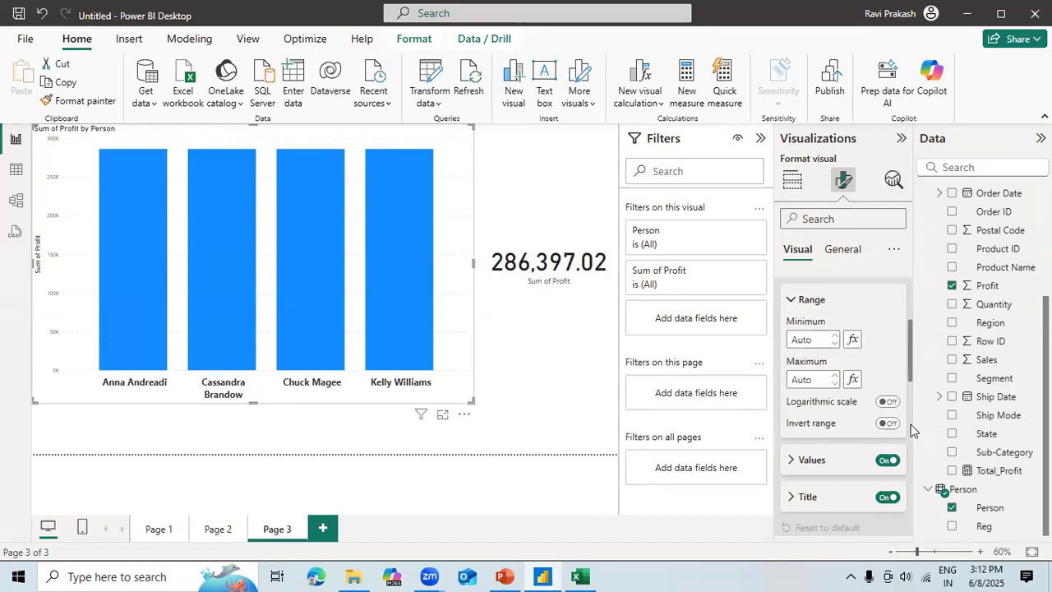
click(800, 465)
scroll(911, 423, down, 2)
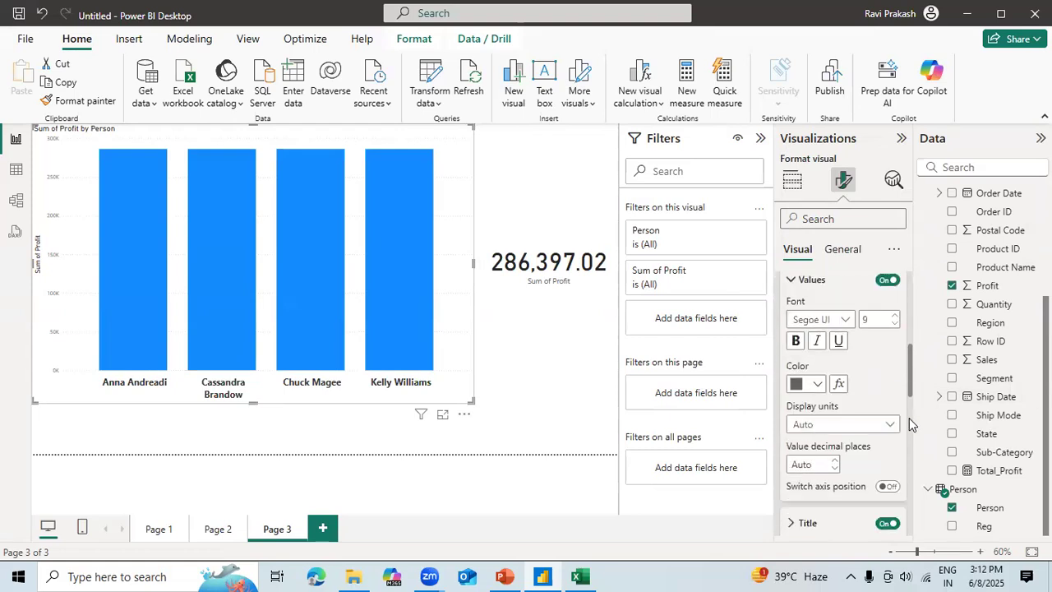
scroll(909, 436, down, 3)
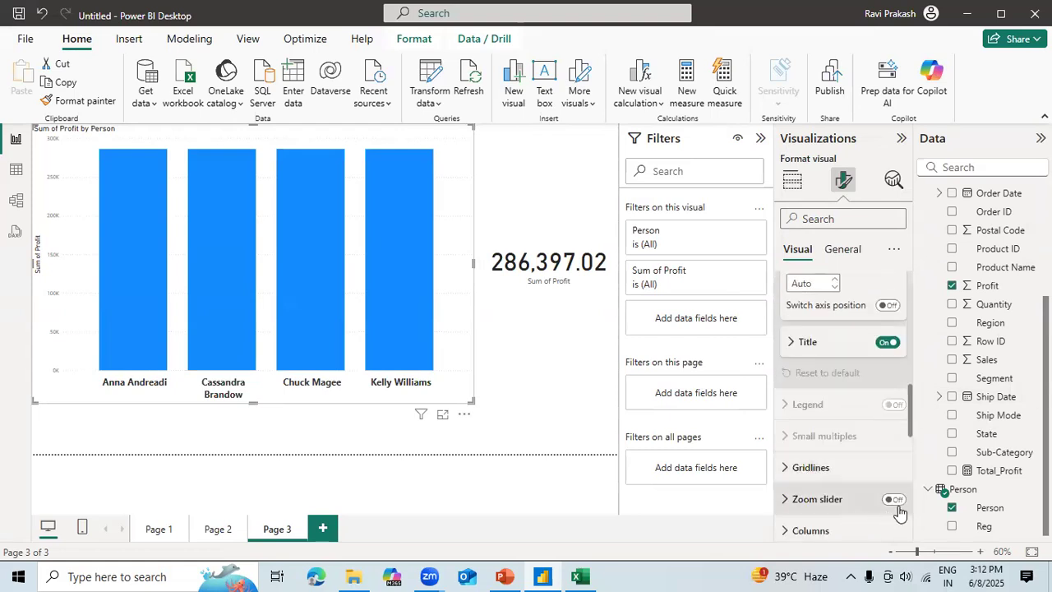
scroll(911, 460, down, 3)
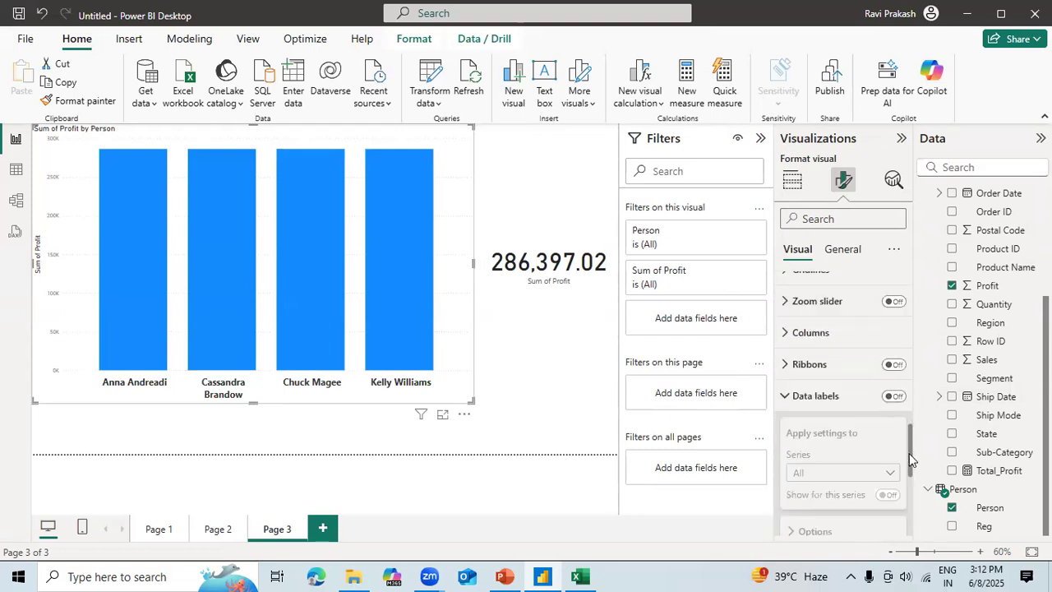
click(895, 396)
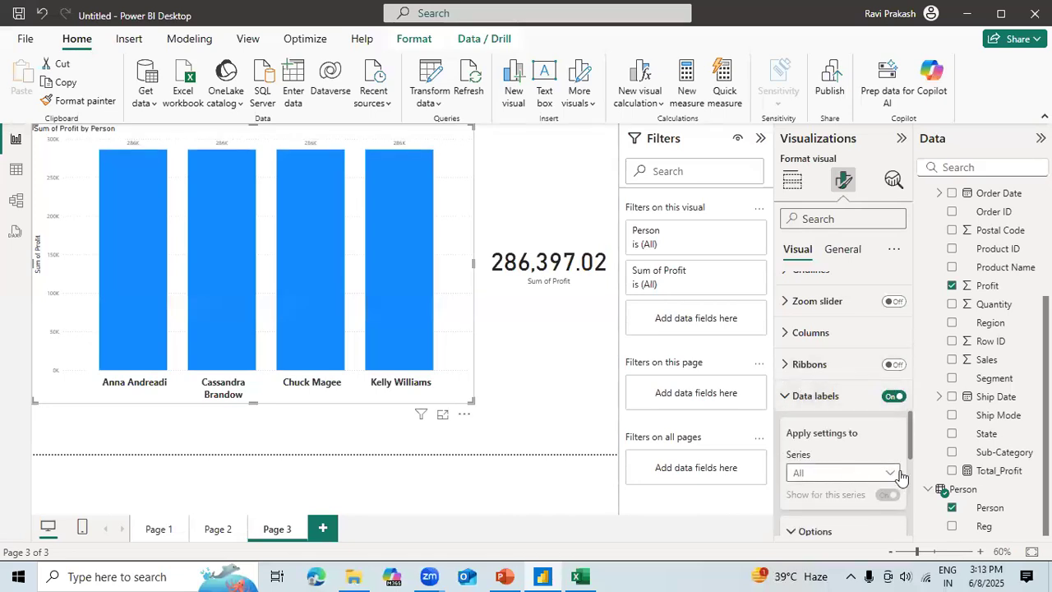
Step: Set the font size of the chart's data label values to 14
scroll(911, 481, down, 3)
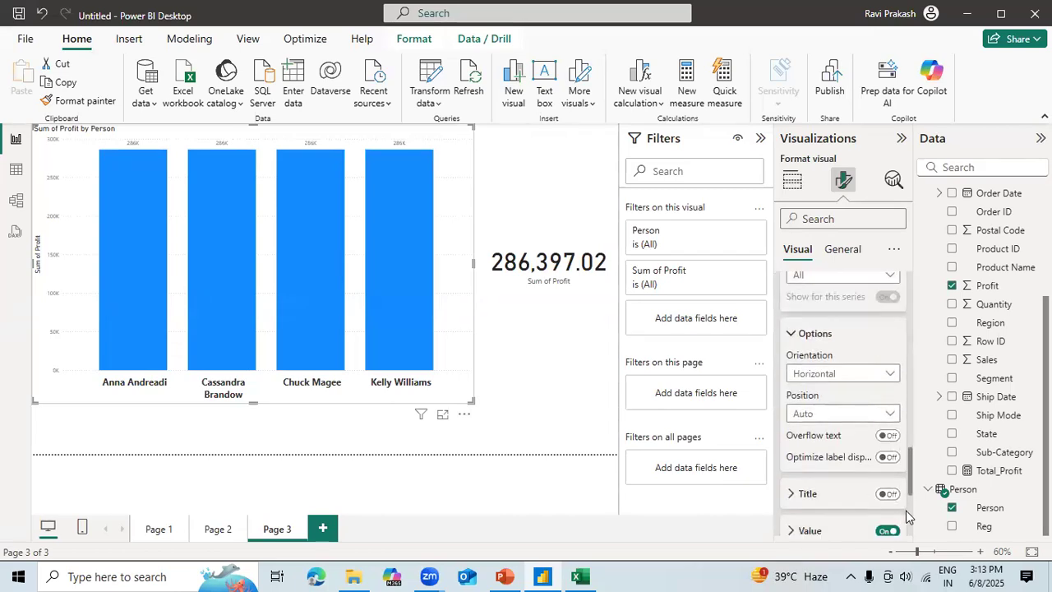
scroll(911, 509, down, 3)
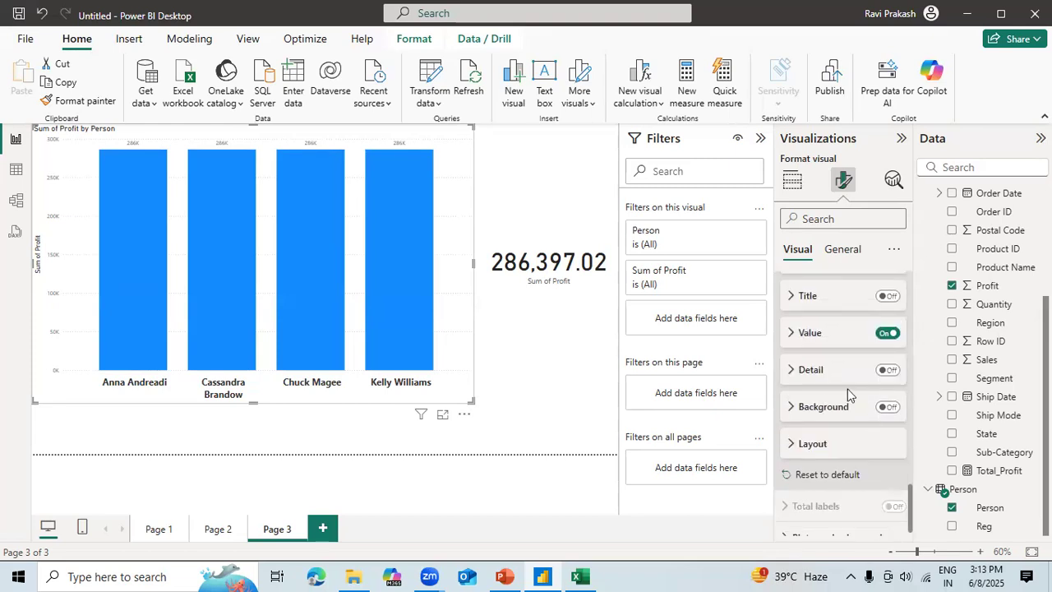
click(793, 333)
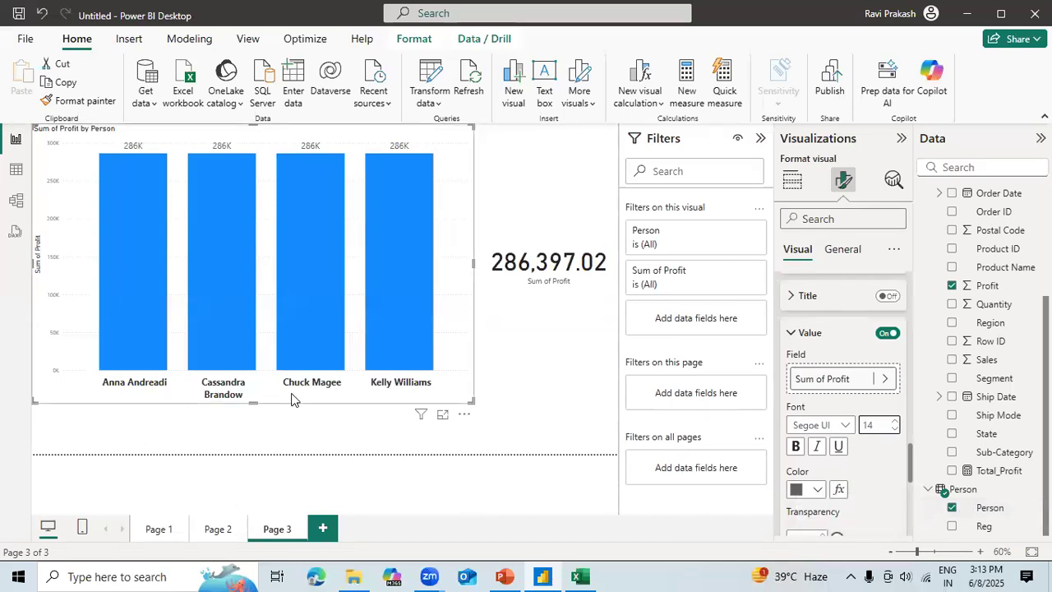
Step: Create an active many-to-one relationship from Orders Region to Person Reg with single cross-filter direction, and return to the report page
click(16, 200)
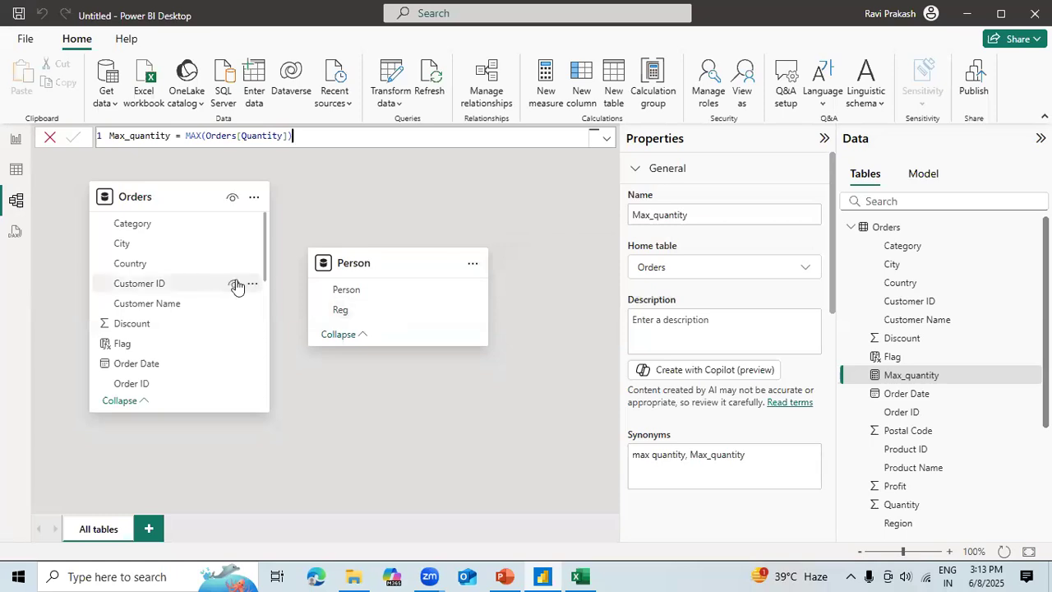
scroll(263, 294, down, 1)
scroll(264, 289, down, 3)
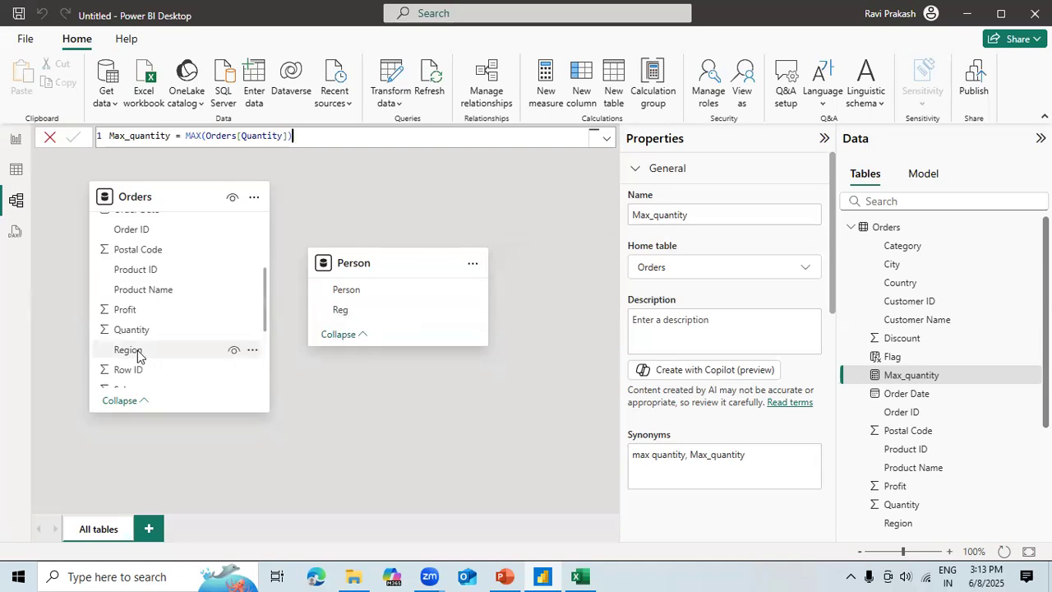
drag(174, 349, 364, 314)
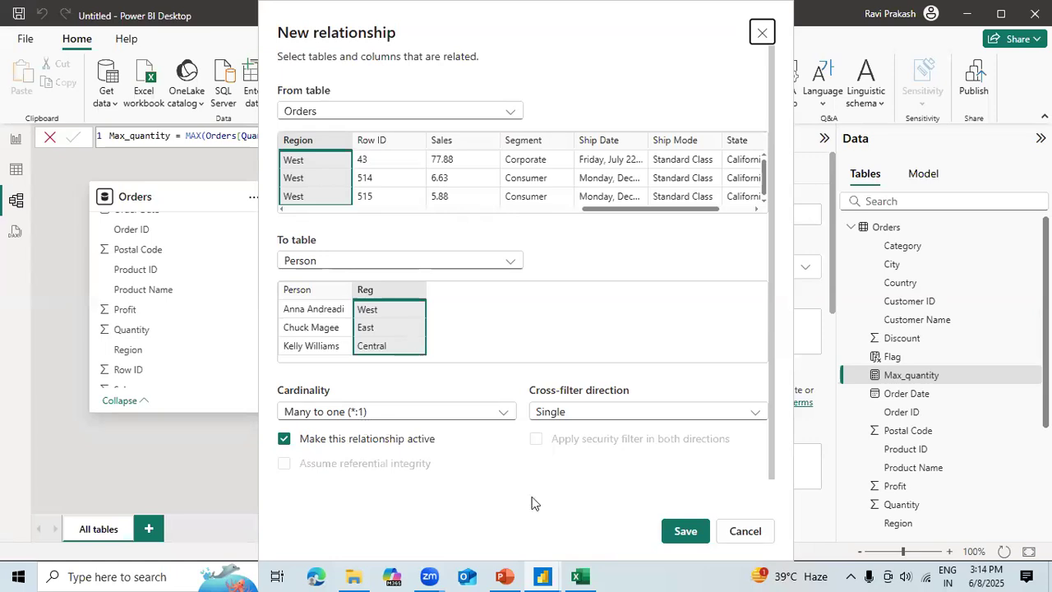
click(682, 532)
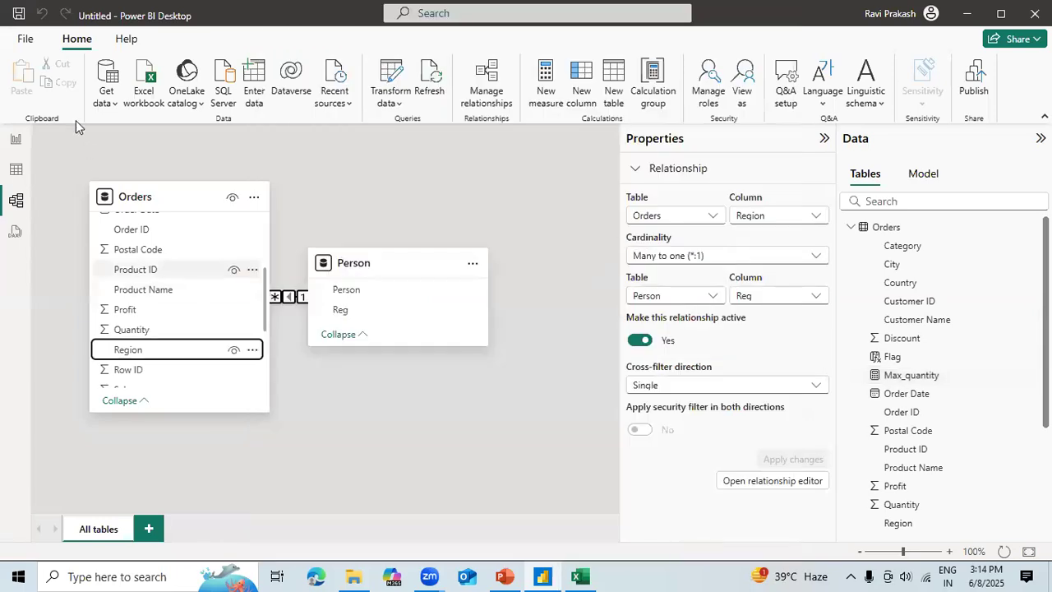
click(16, 142)
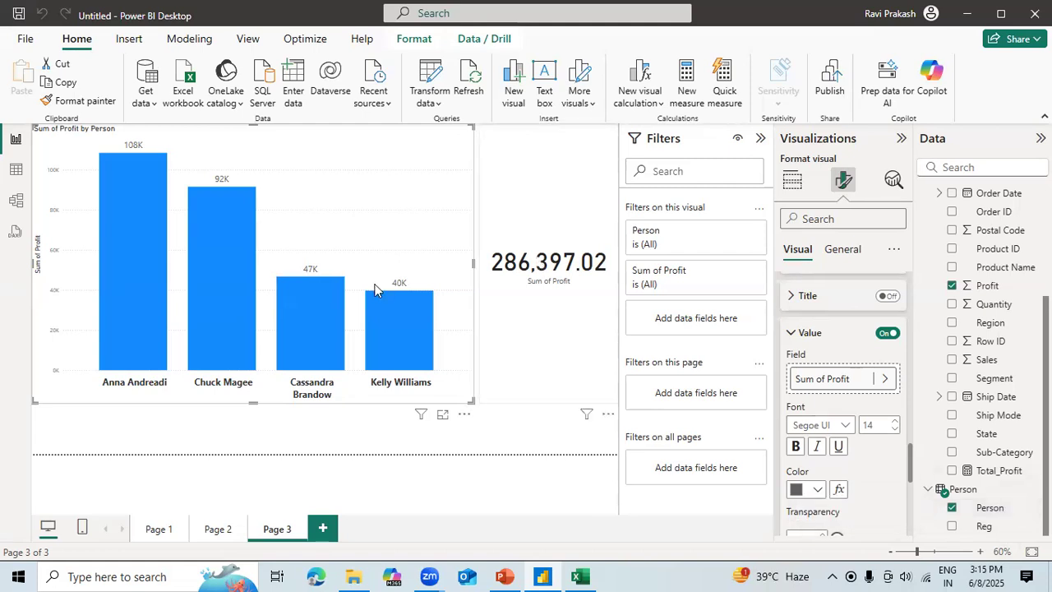
Step: Make the relationship between Orders Region and Person Reg inactive in the model and save it
click(15, 200)
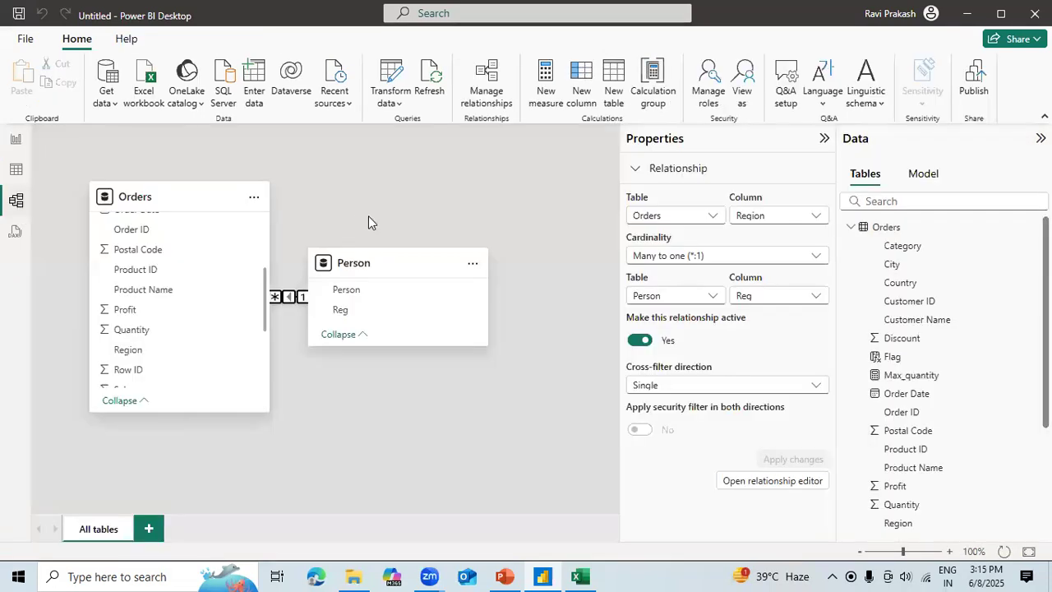
double_click(287, 296)
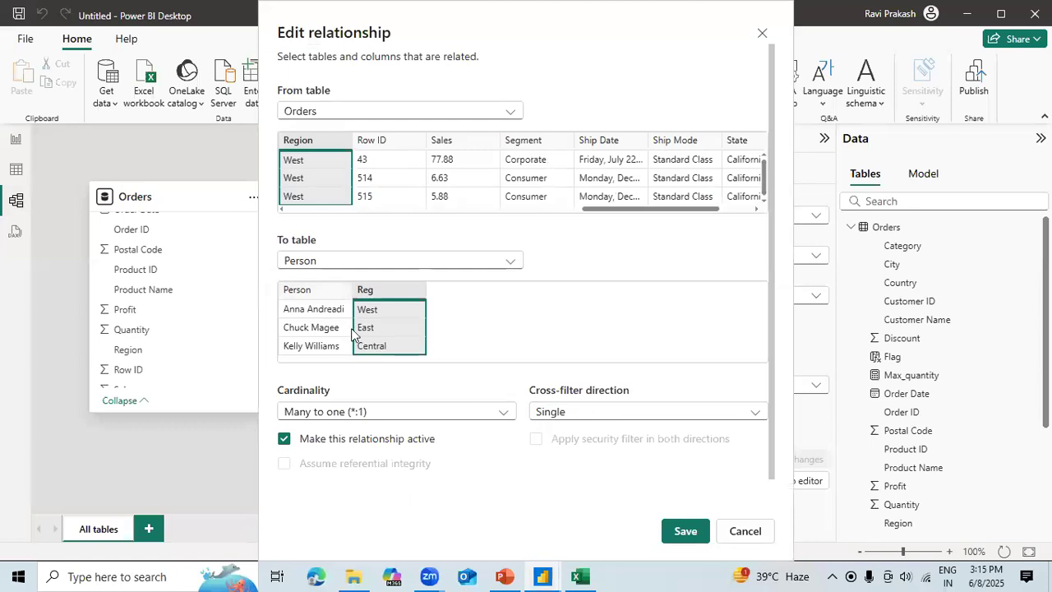
click(285, 442)
click(686, 530)
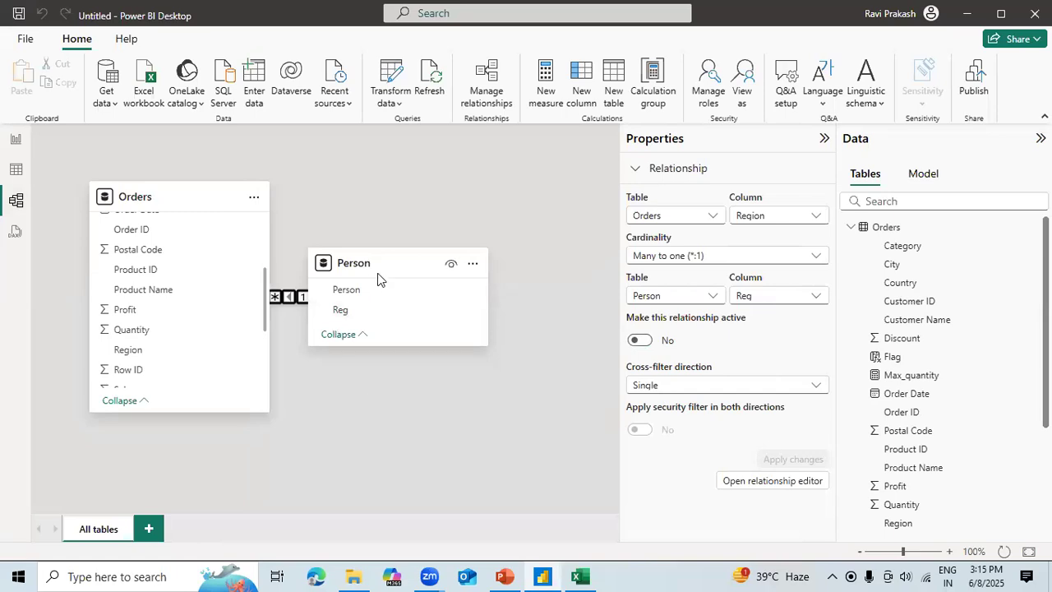
Step: Delete the relationship between the Orders and Person tables, keep Person beside Orders, and return to the Profit by Person chart
drag(391, 260, 523, 422)
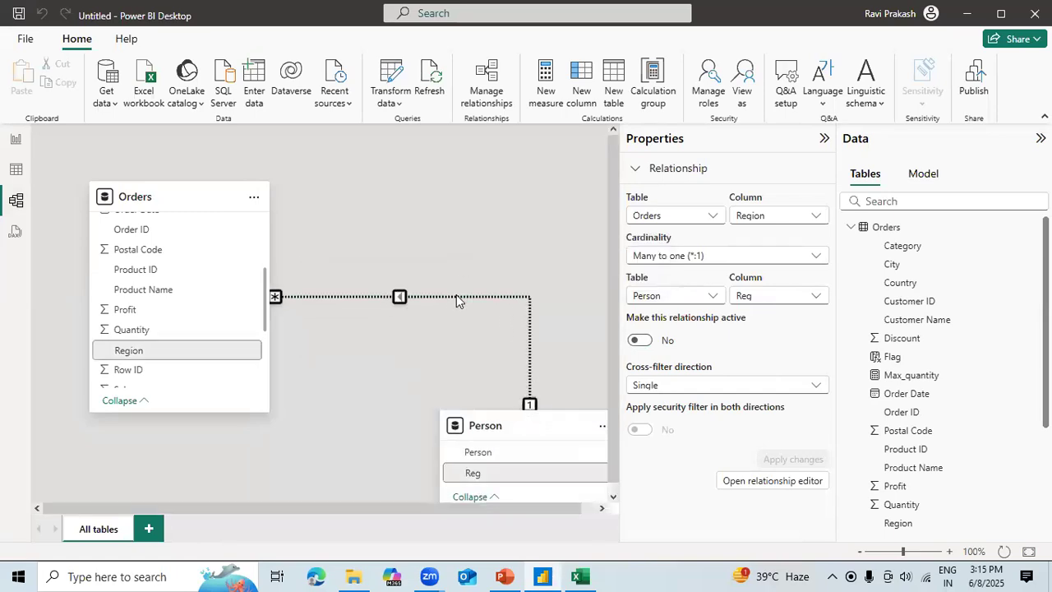
right_click(457, 299)
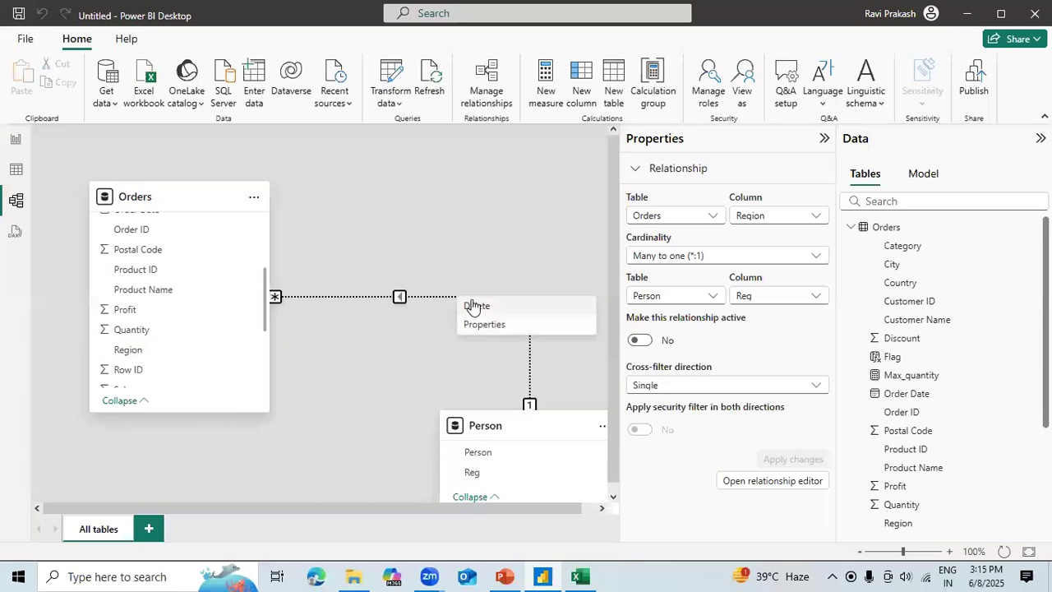
click(475, 305)
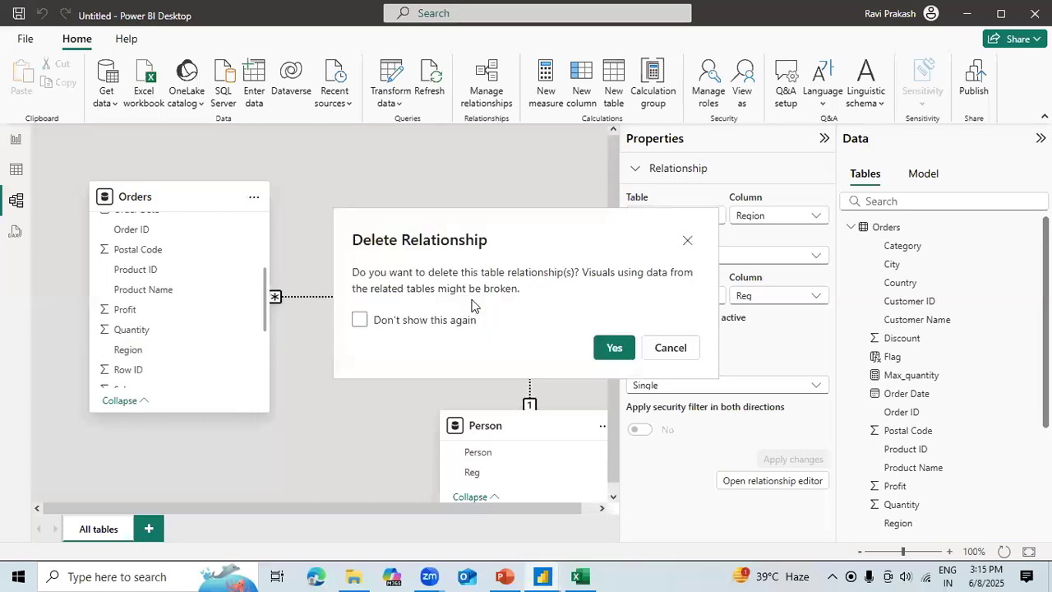
click(613, 348)
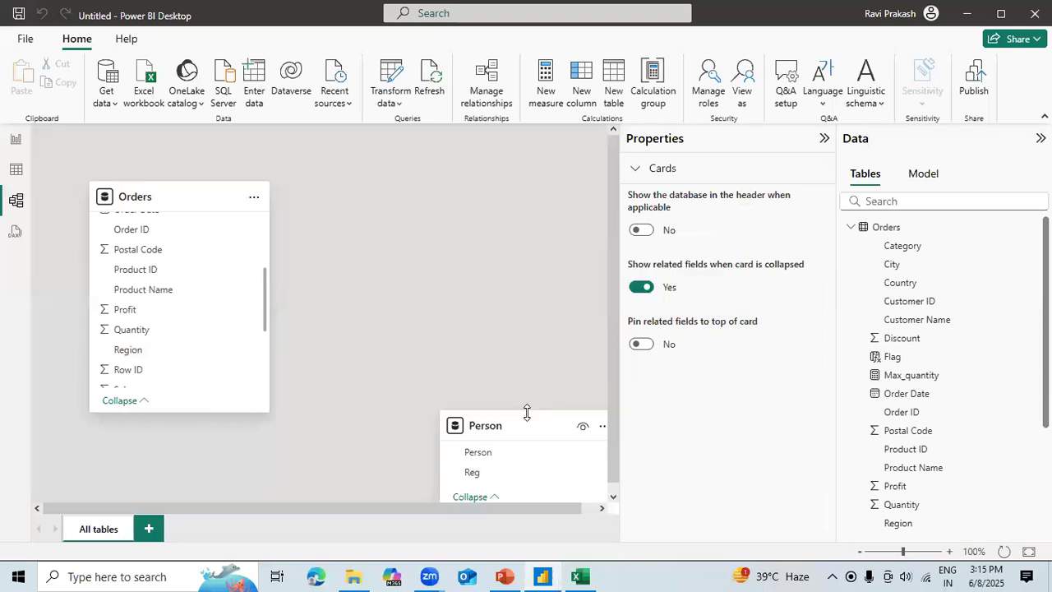
drag(523, 434, 444, 273)
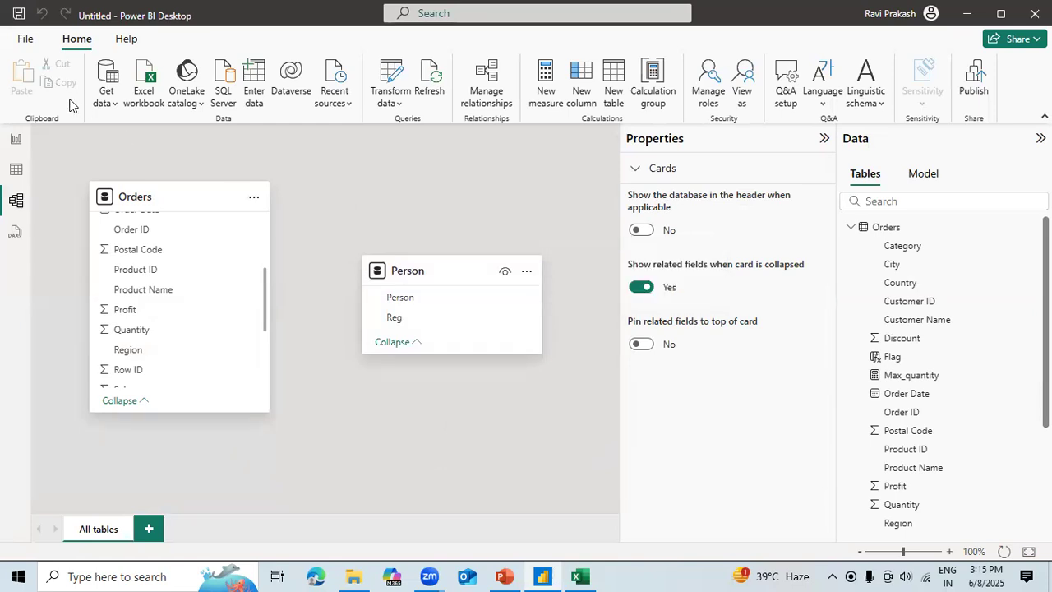
click(18, 141)
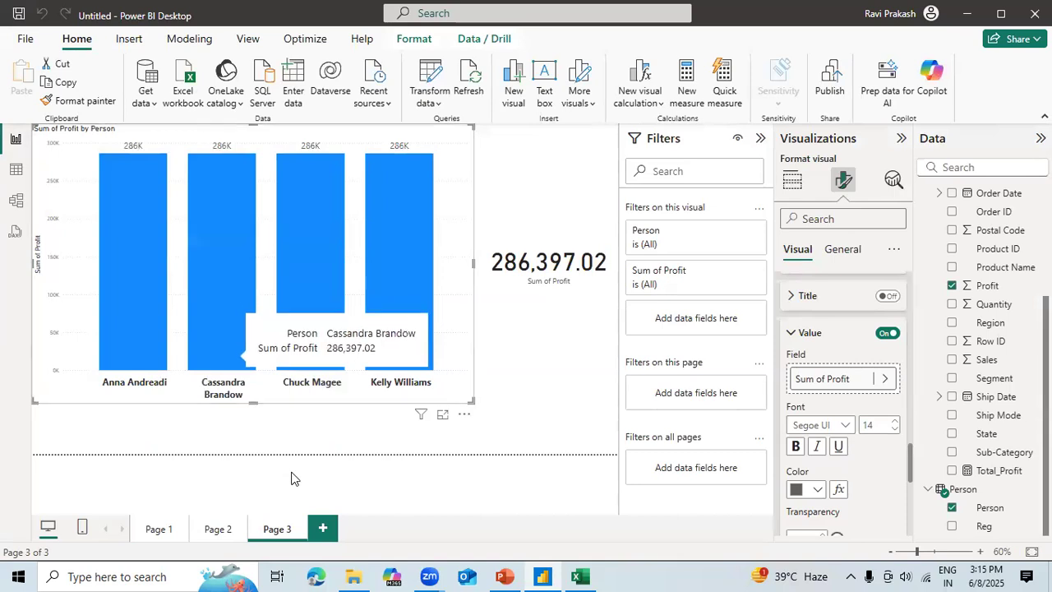
Step: Add a new report page and start a calculated column named Manager in the Orders table
click(323, 530)
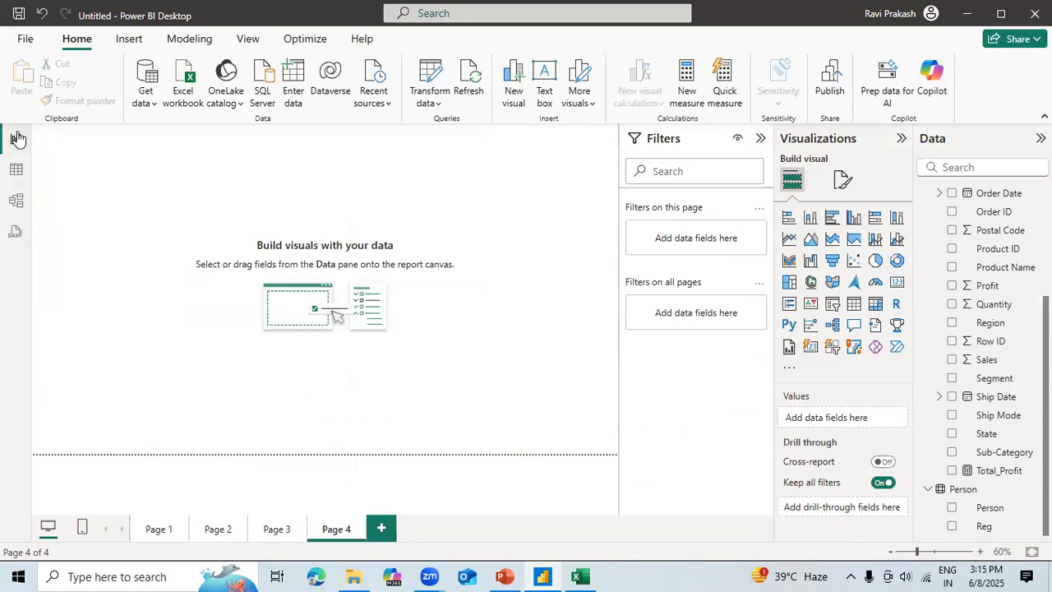
click(15, 169)
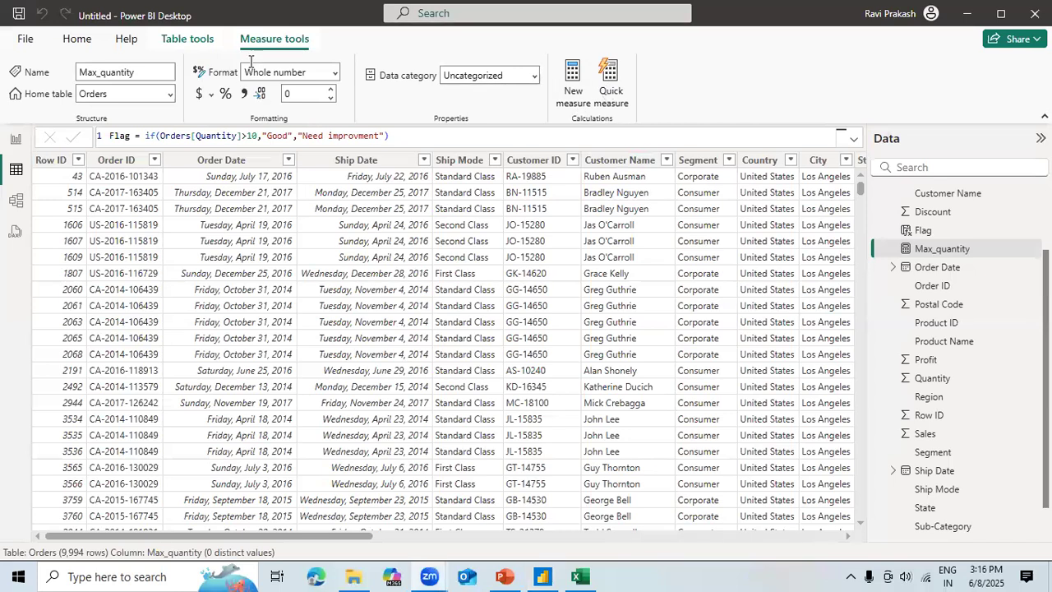
click(205, 51)
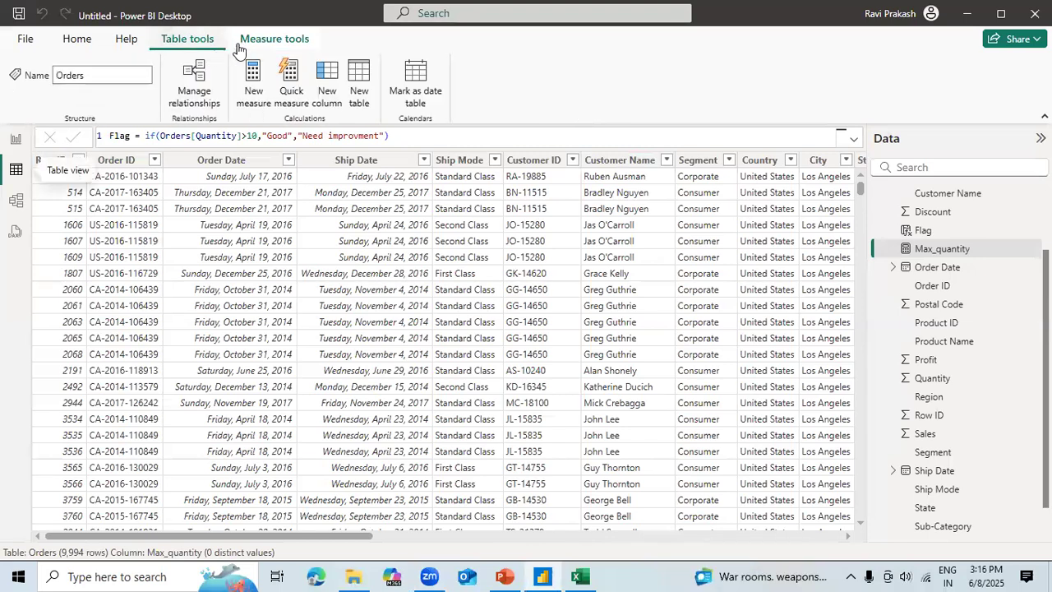
click(330, 81)
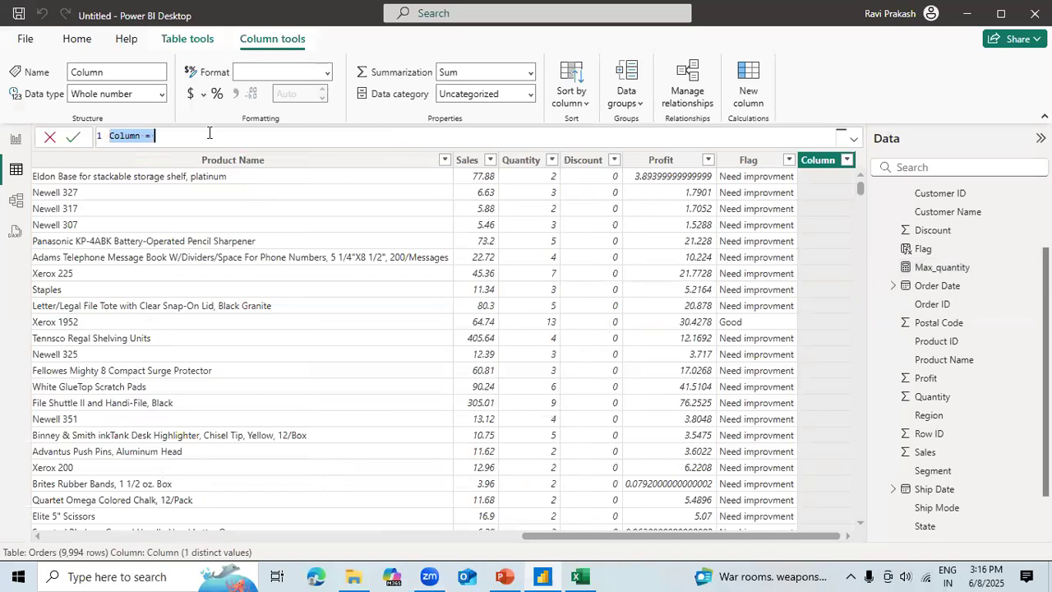
click(185, 136)
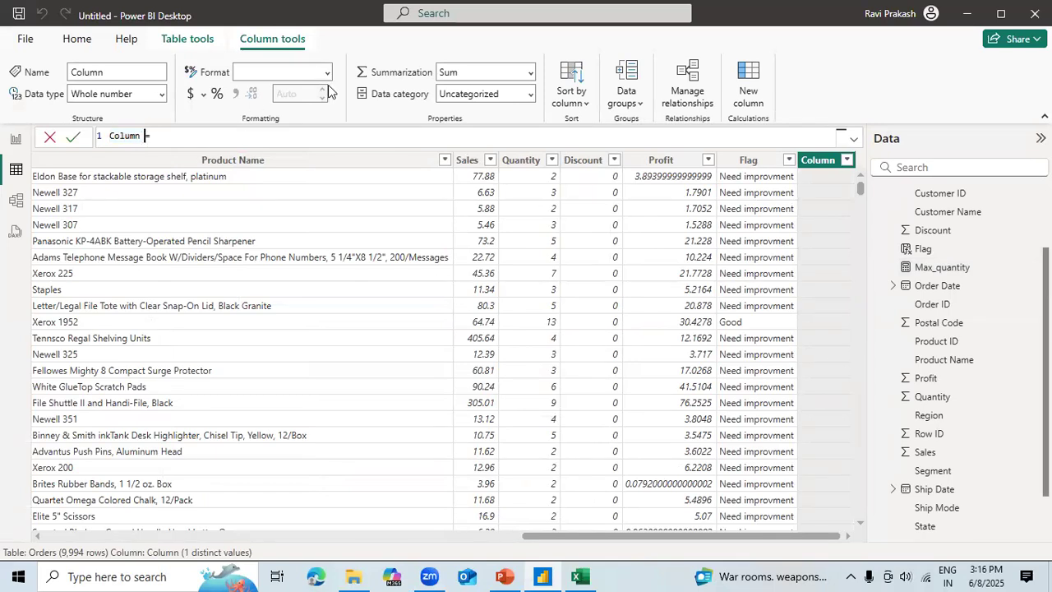
key(BackSpace)
key(BackSpace)
key(BackSpace)
key(BackSpace)
key(BackSpace)
key(BackSpace)
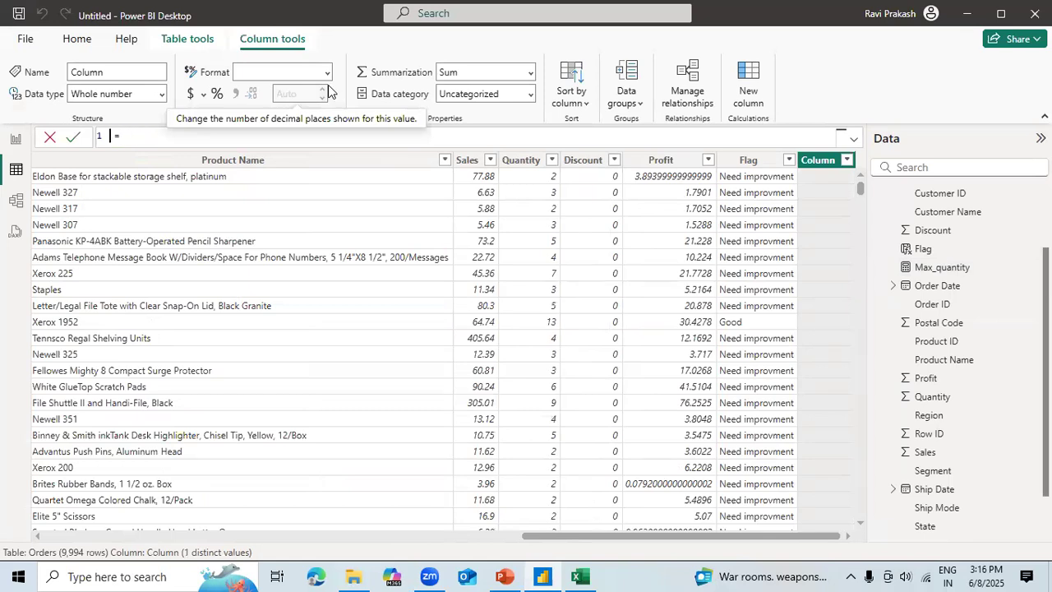
text(MAa)
key(BackSpace)
key(BackSpace)
text(anager)
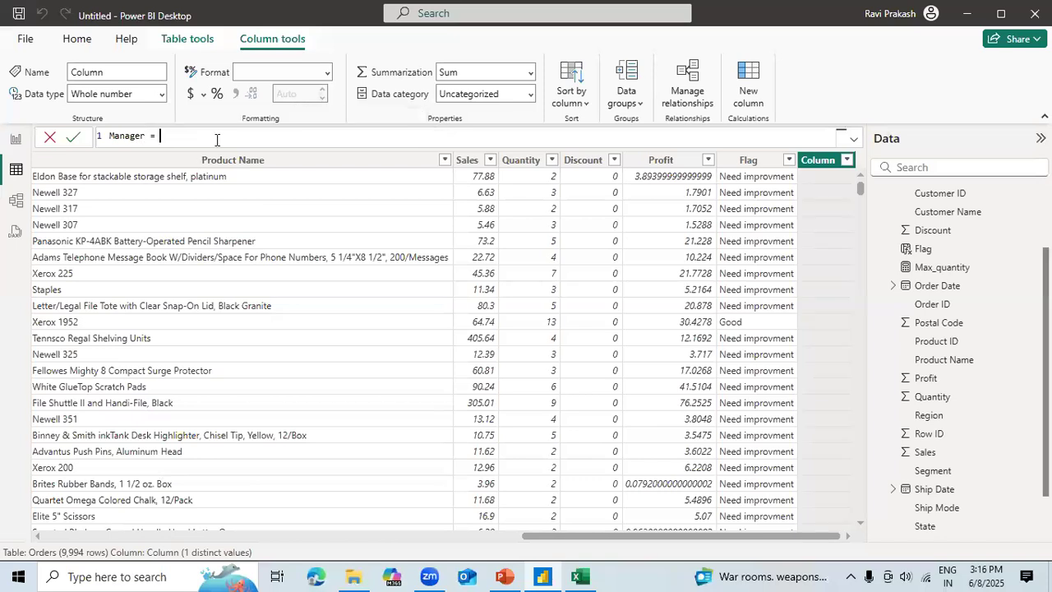
Step: Try to define the Manager column as RELATED(person) and expand the Person table's field list
text( = relat)
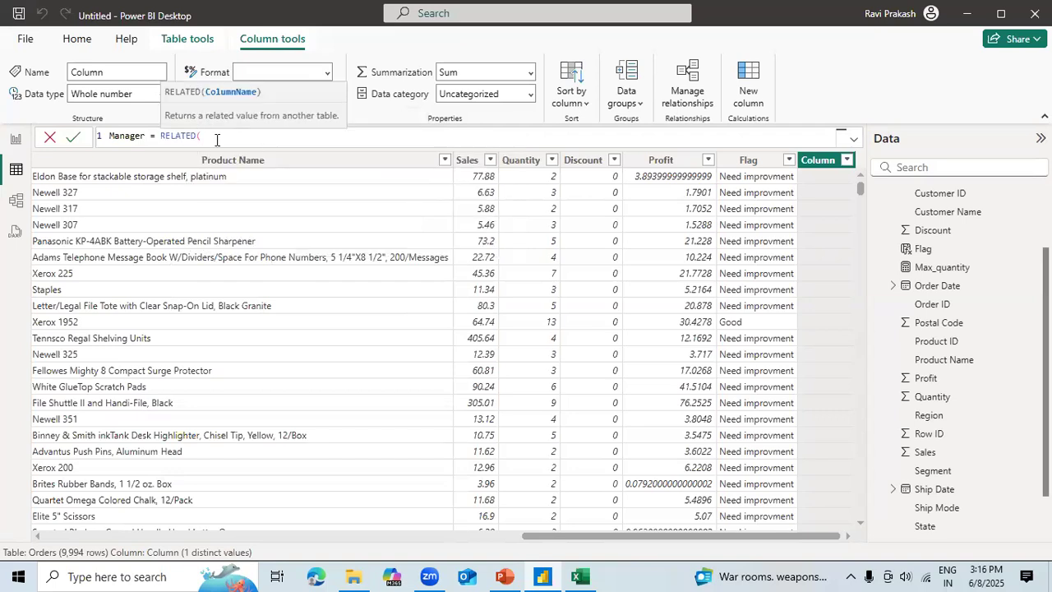
text(person))
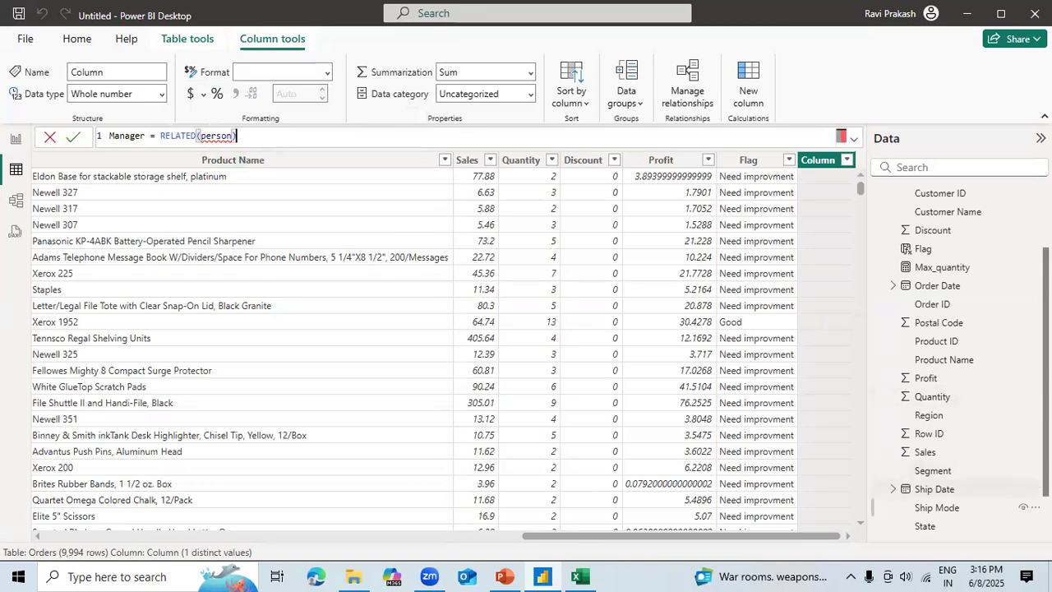
scroll(971, 503, down, 1)
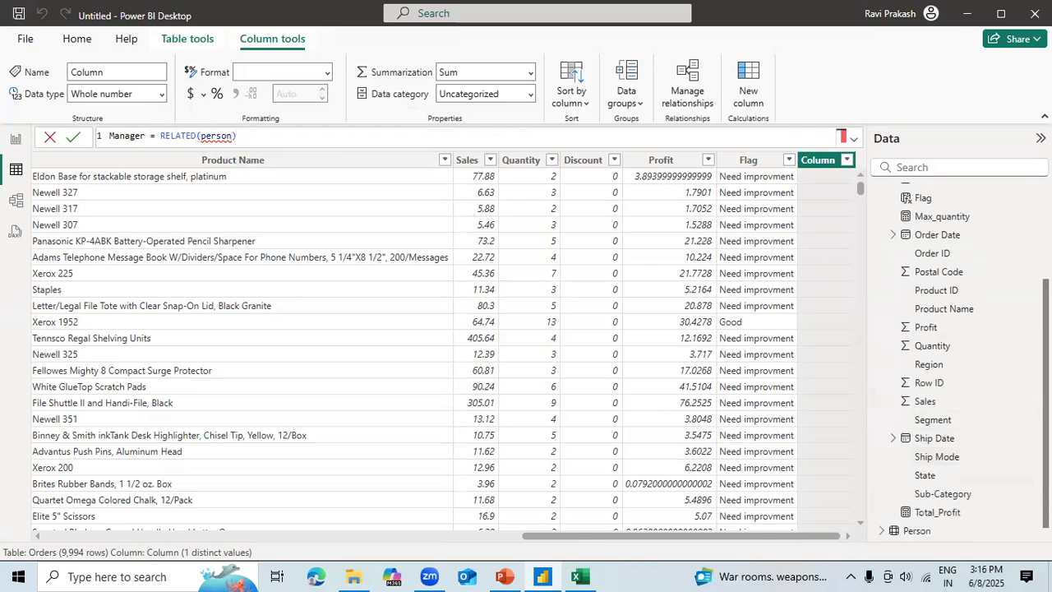
click(884, 532)
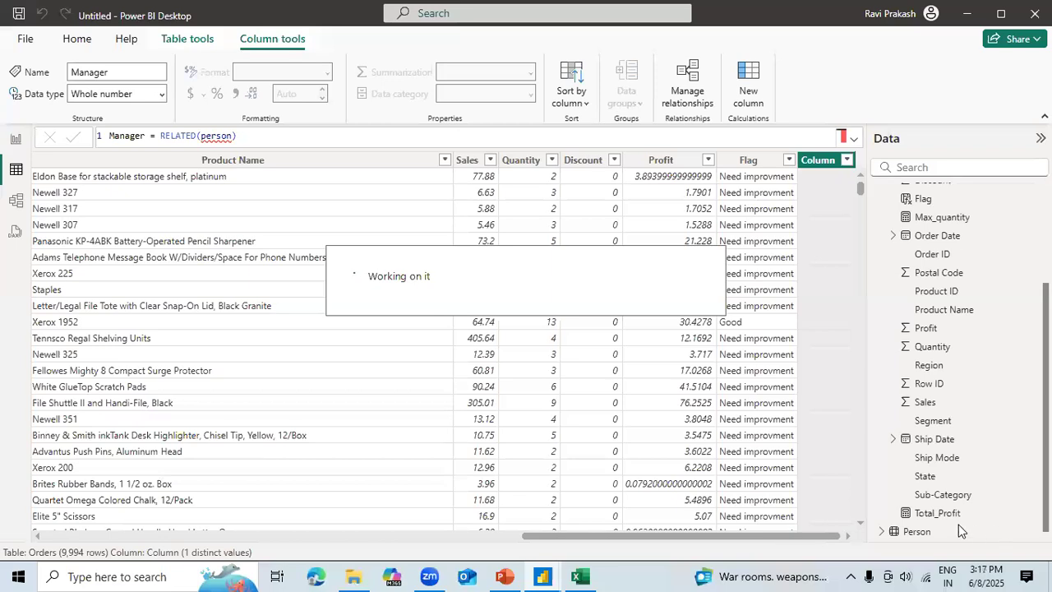
click(882, 532)
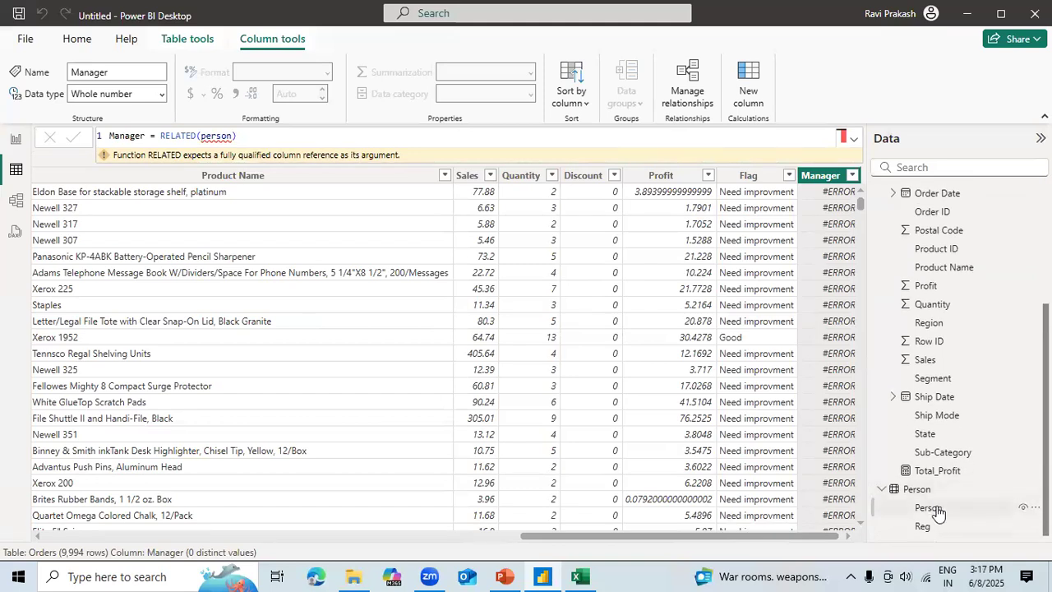
Step: Clear the RELATED argument in the Manager formula, try to pick the Person field for it, and commit person as the argument again
click(269, 131)
key(BackSpace)
key(BackSpace)
key(BackSpace)
key(BackSpace)
key(BackSpace)
key(BackSpace)
key(BackSpace)
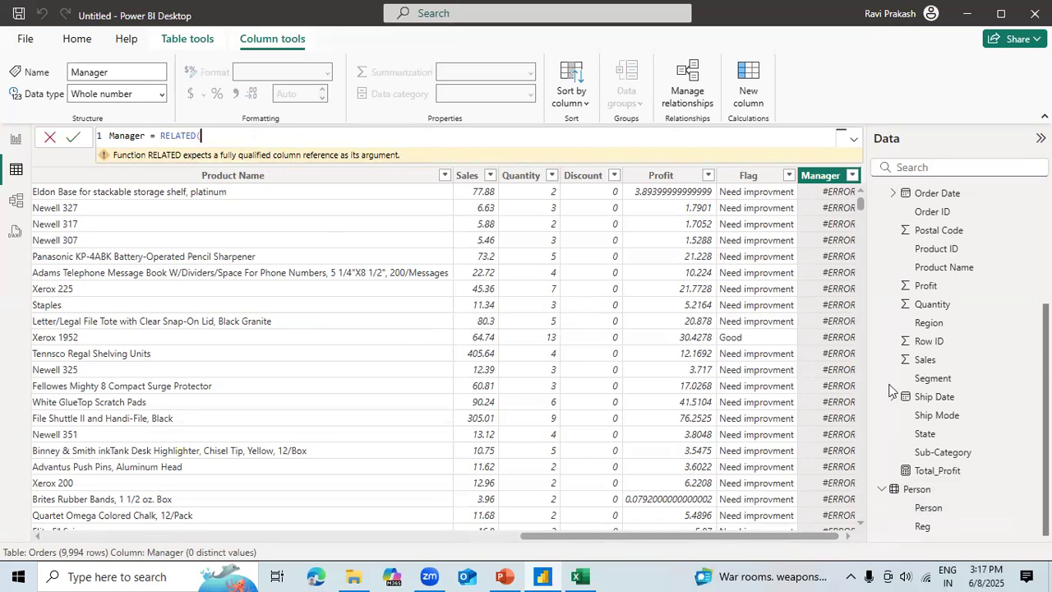
click(936, 515)
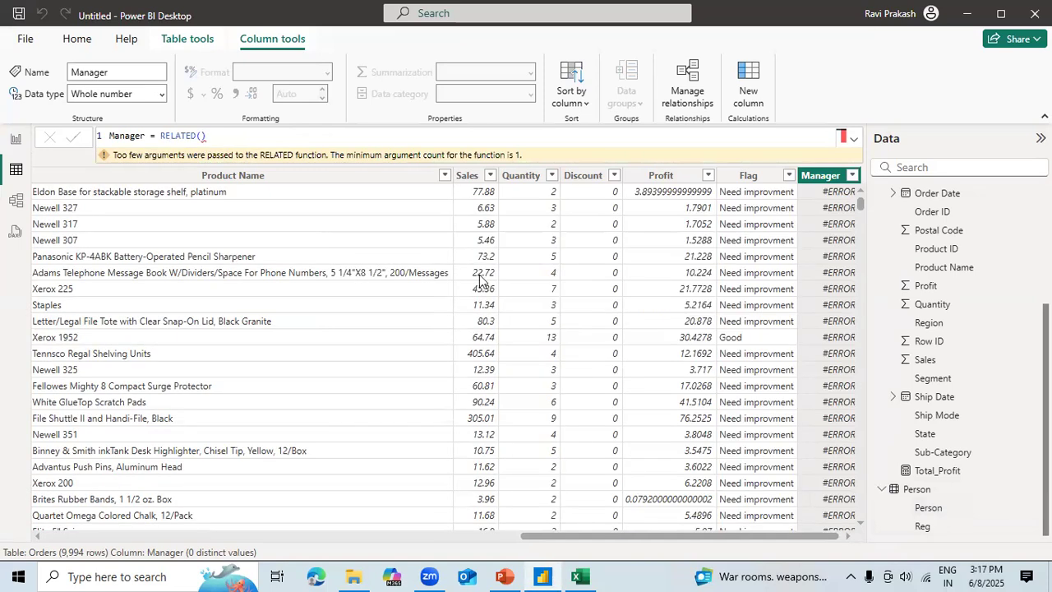
click(201, 136)
text(person)
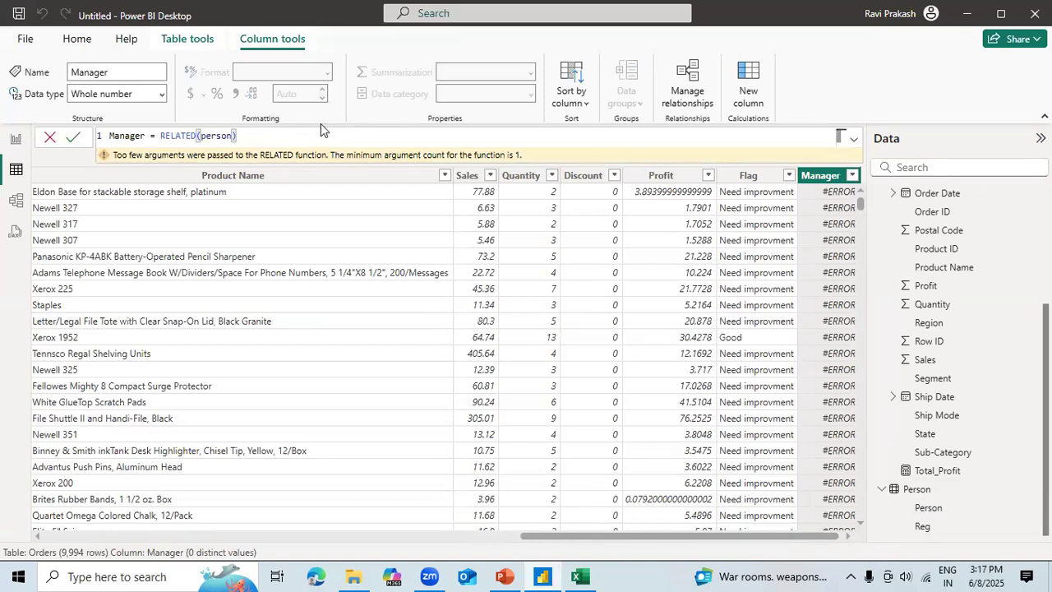
click(72, 137)
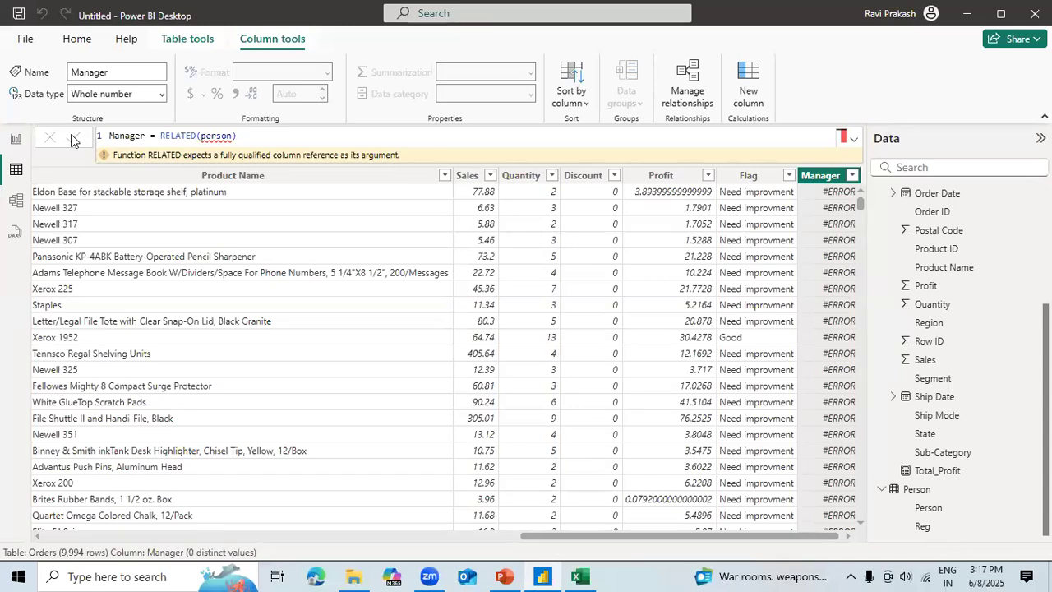
Step: Create an active many-to-one relationship from Orders Region to Person Reg with single cross-filter direction
click(15, 202)
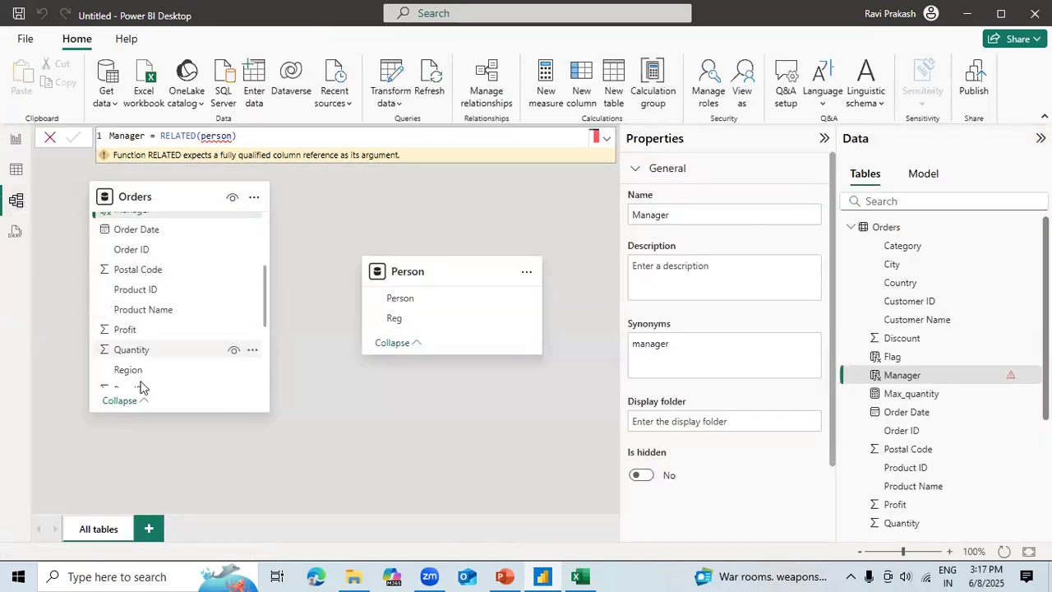
drag(138, 374, 397, 328)
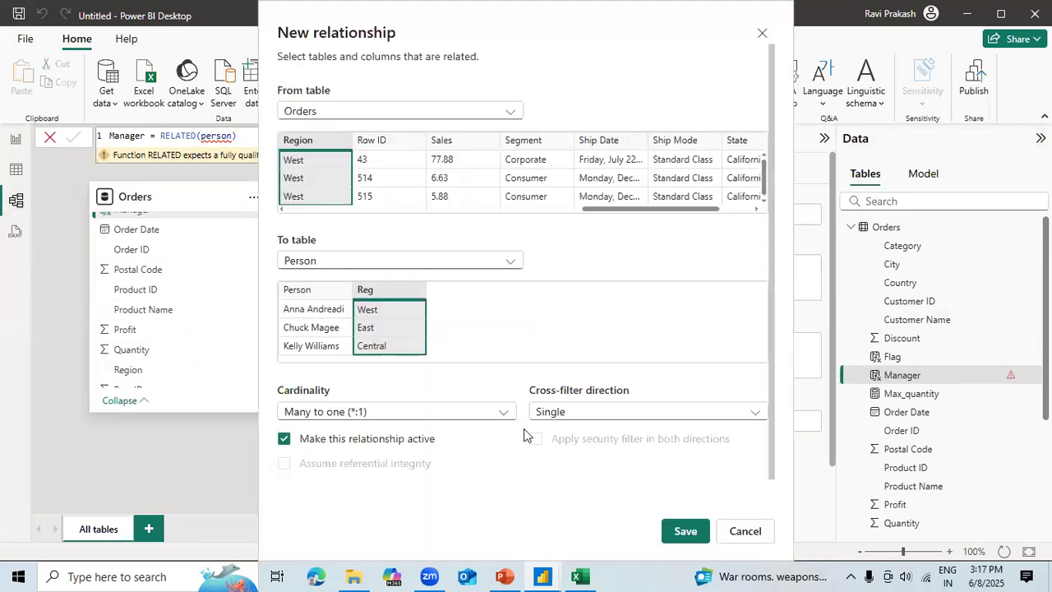
click(678, 531)
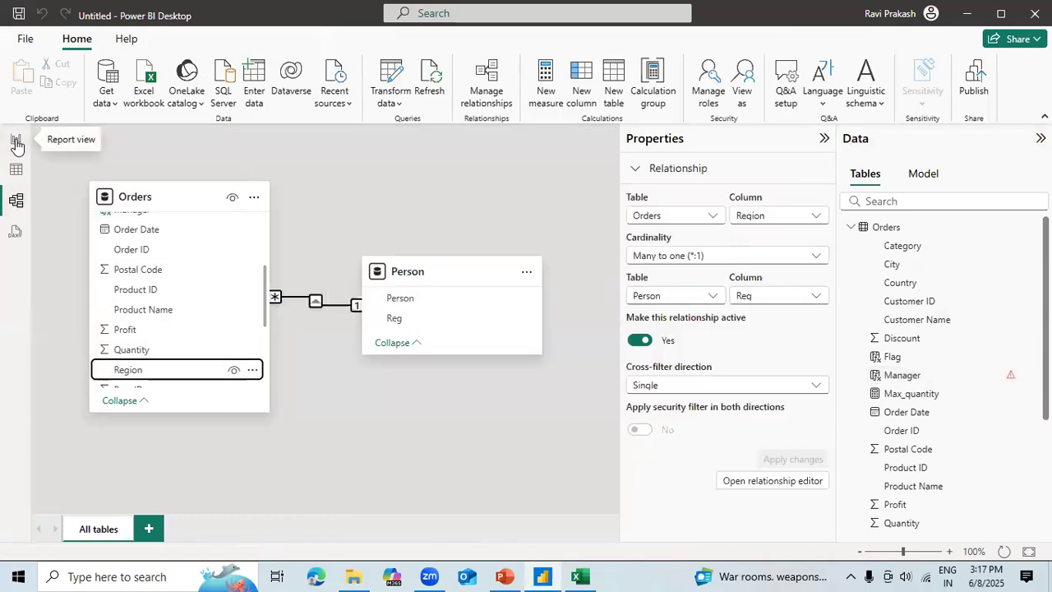
Step: Redefine the Manager column in Orders as RELATED(Person[Person]), commit it, and return to the blank report page
click(16, 170)
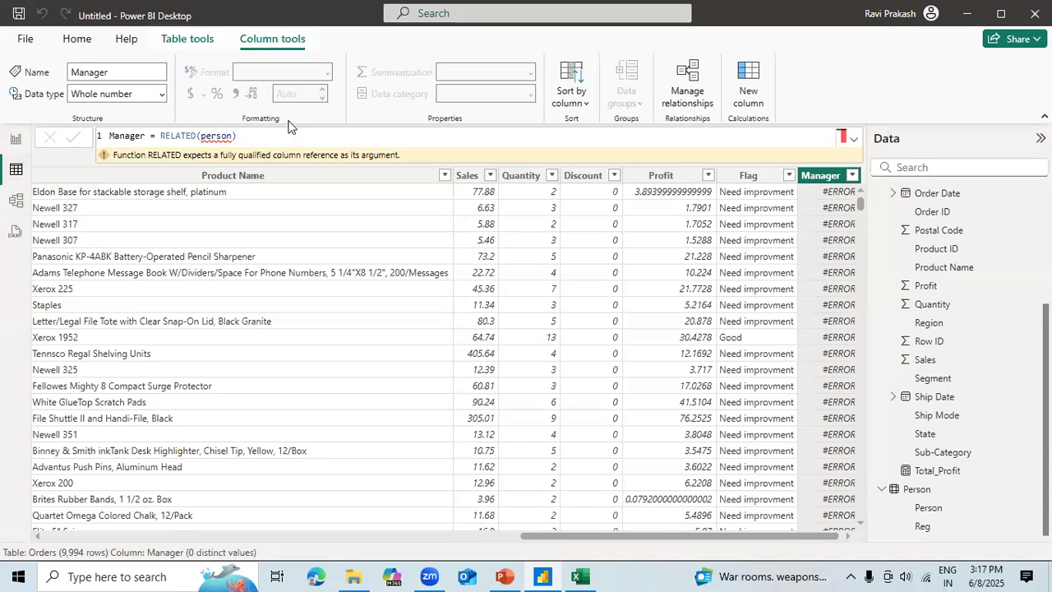
click(265, 133)
key(BackSpace)
key(BackSpace)
key(BackSpace)
key(BackSpace)
key(BackSpace)
key(BackSpace)
key(BackSpace)
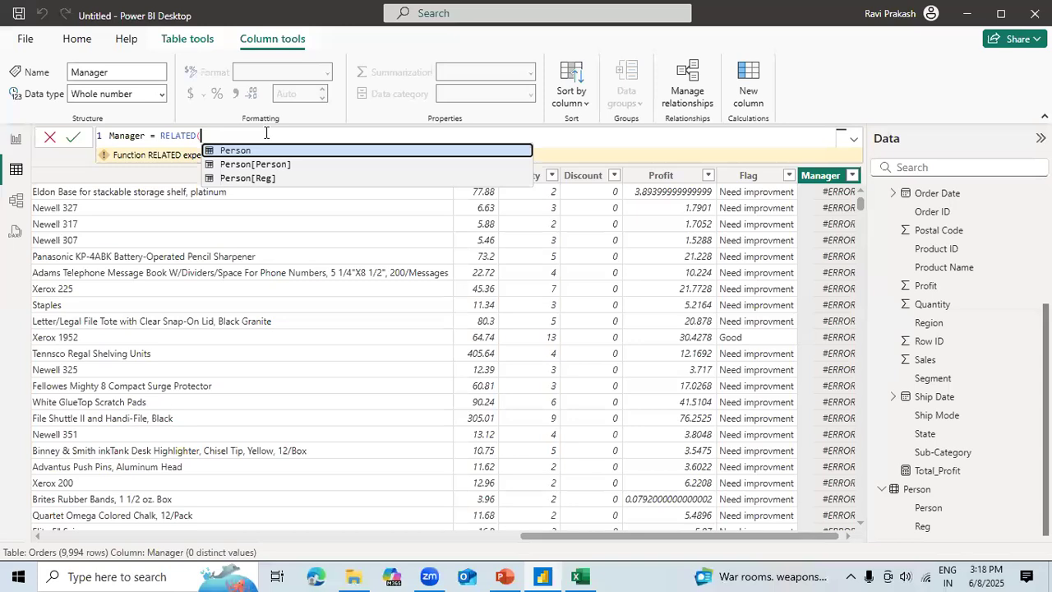
key(Down)
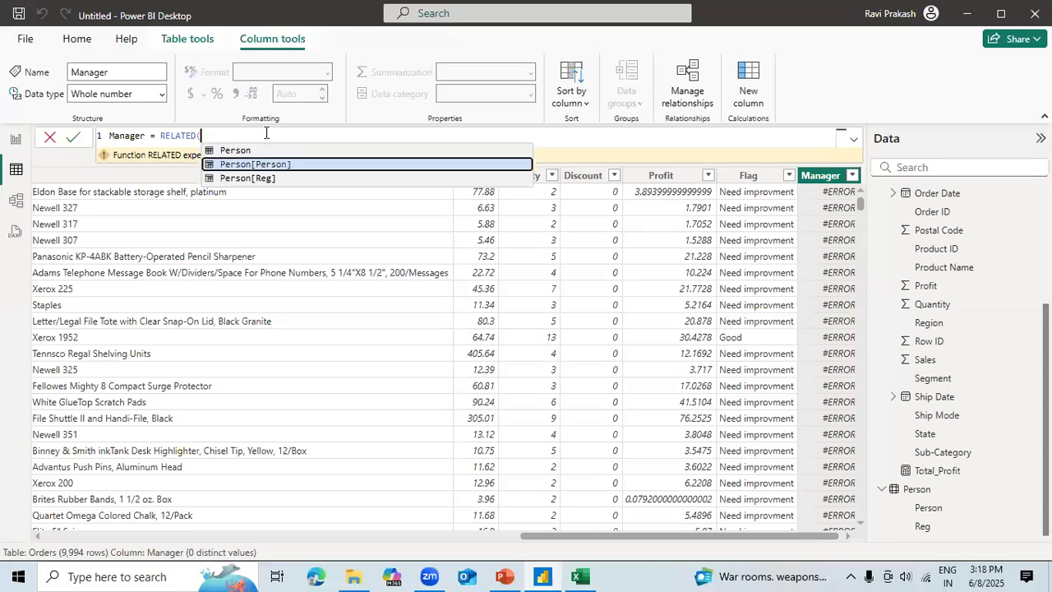
key(Tab)
text())
click(76, 138)
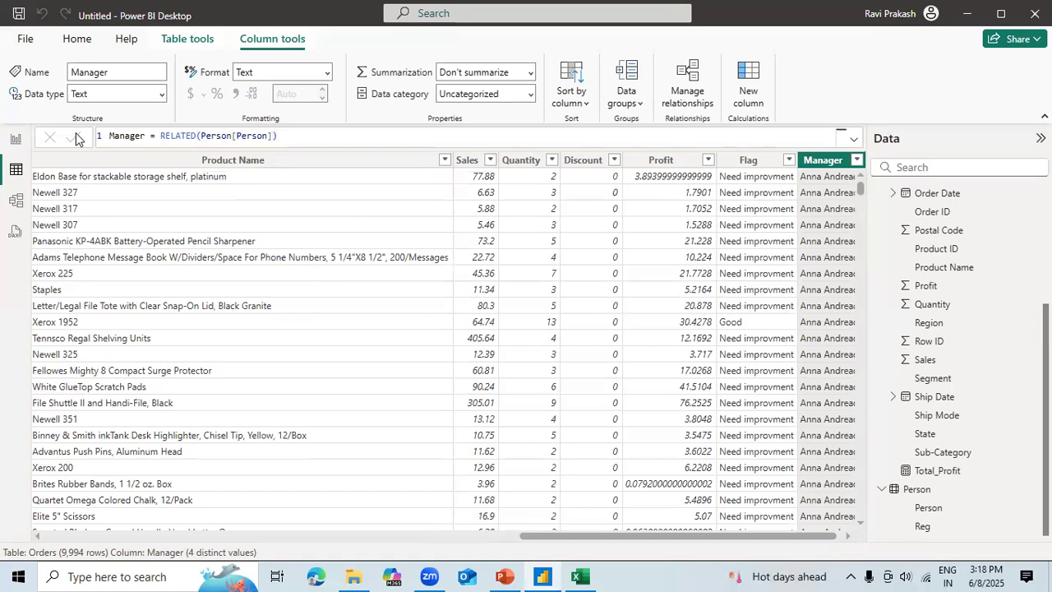
click(17, 139)
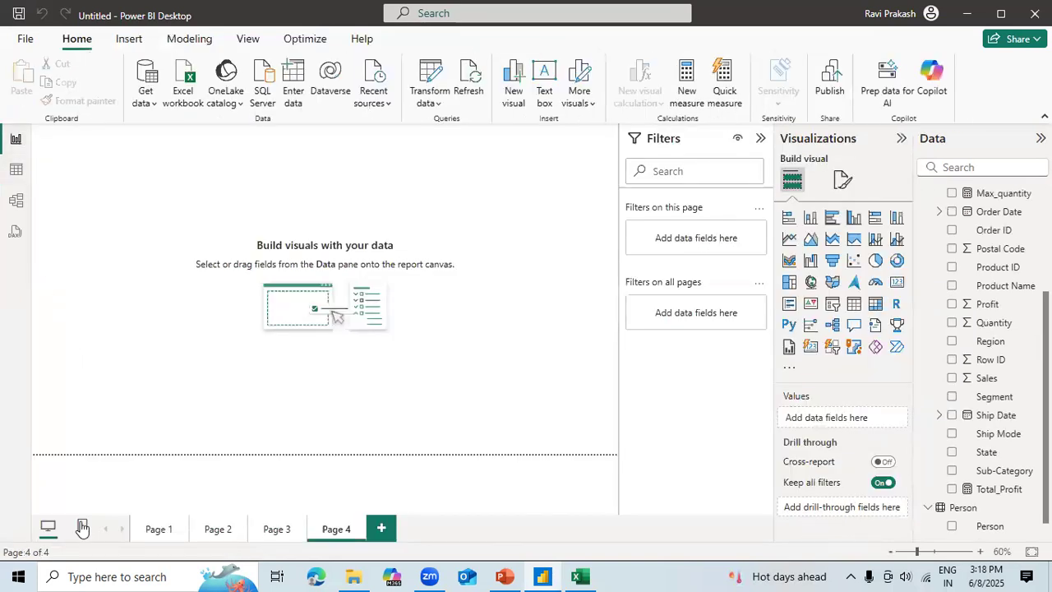
Step: Insert a filled map on Page 4 and enlarge it to cover most of the canvas
click(277, 531)
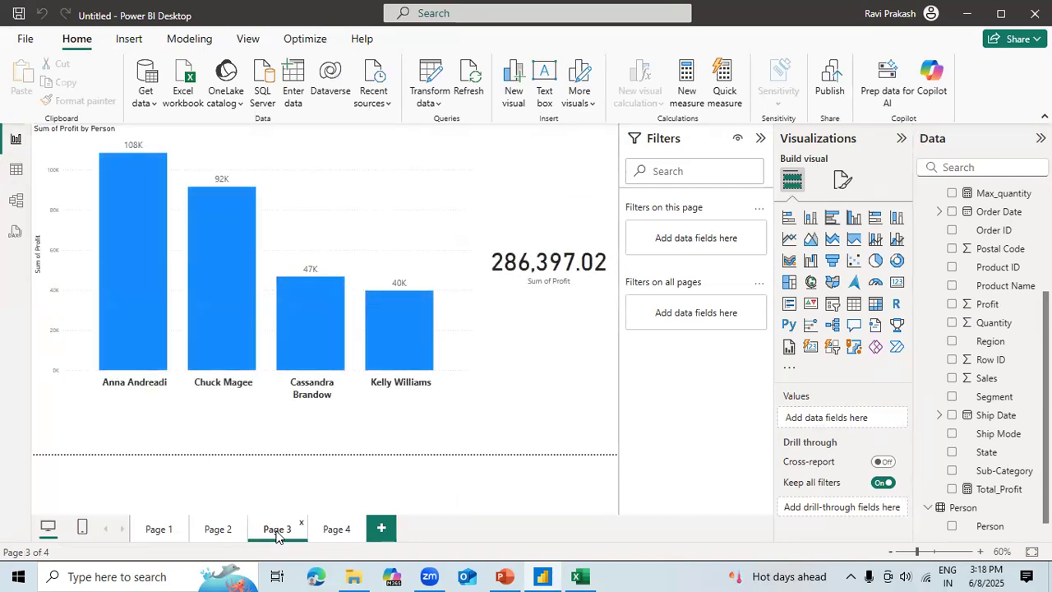
click(339, 530)
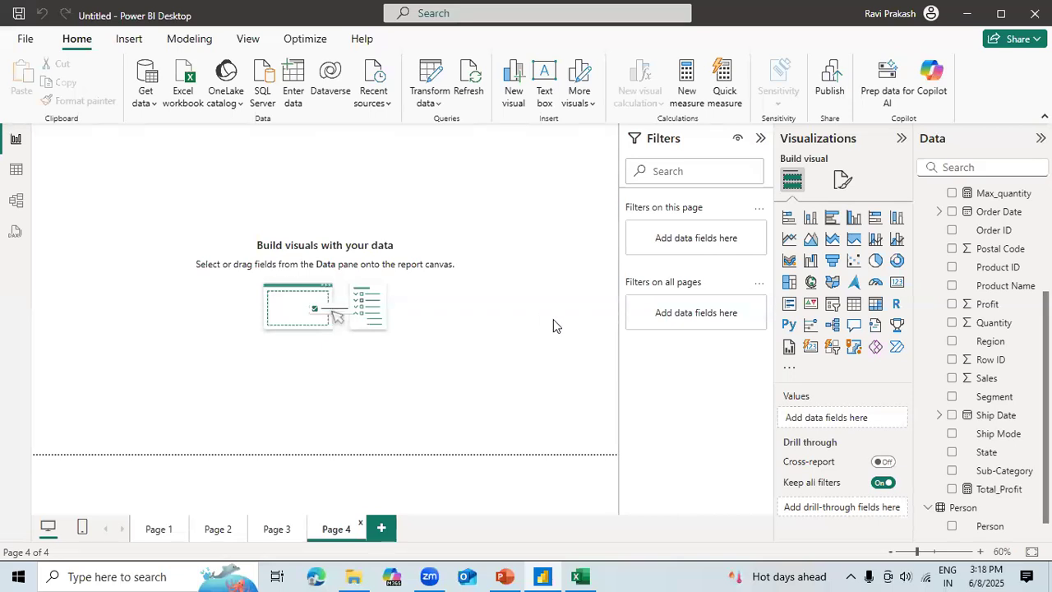
click(833, 283)
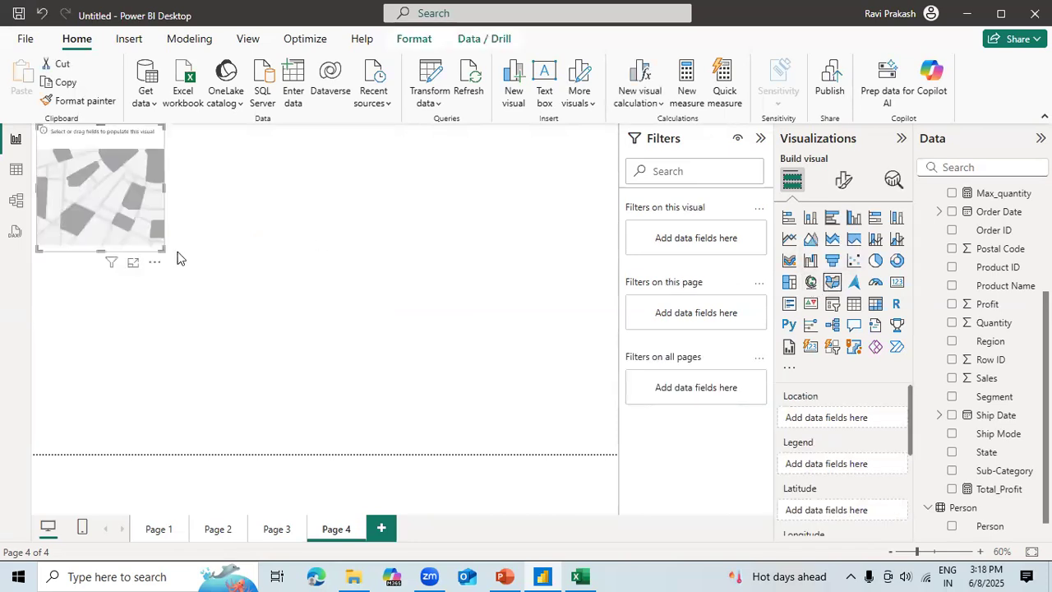
drag(162, 247, 592, 411)
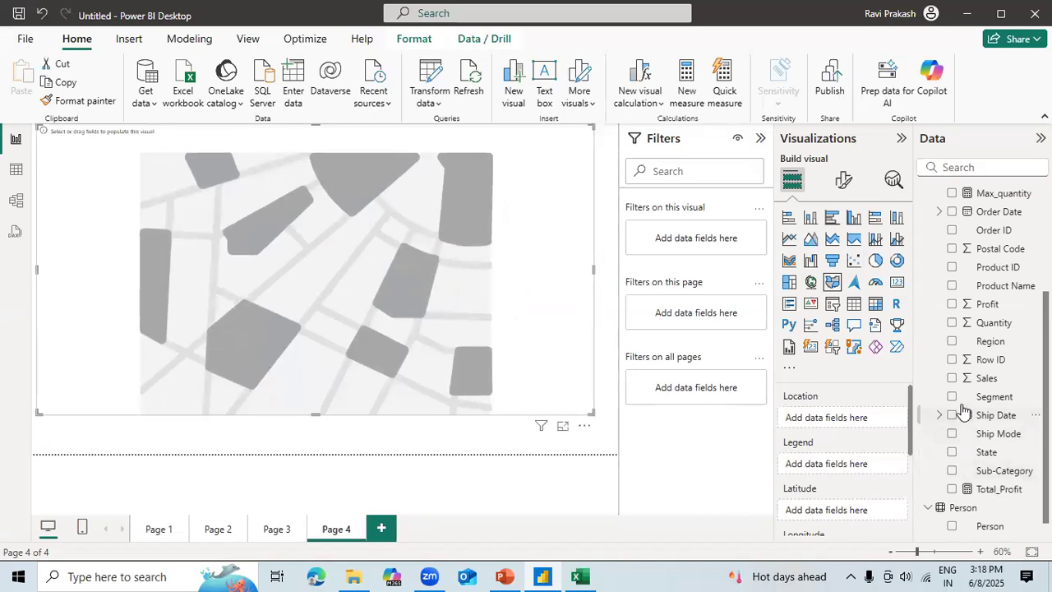
Step: Add Profit to the filled map, with State as the location and Region as the legend
click(952, 304)
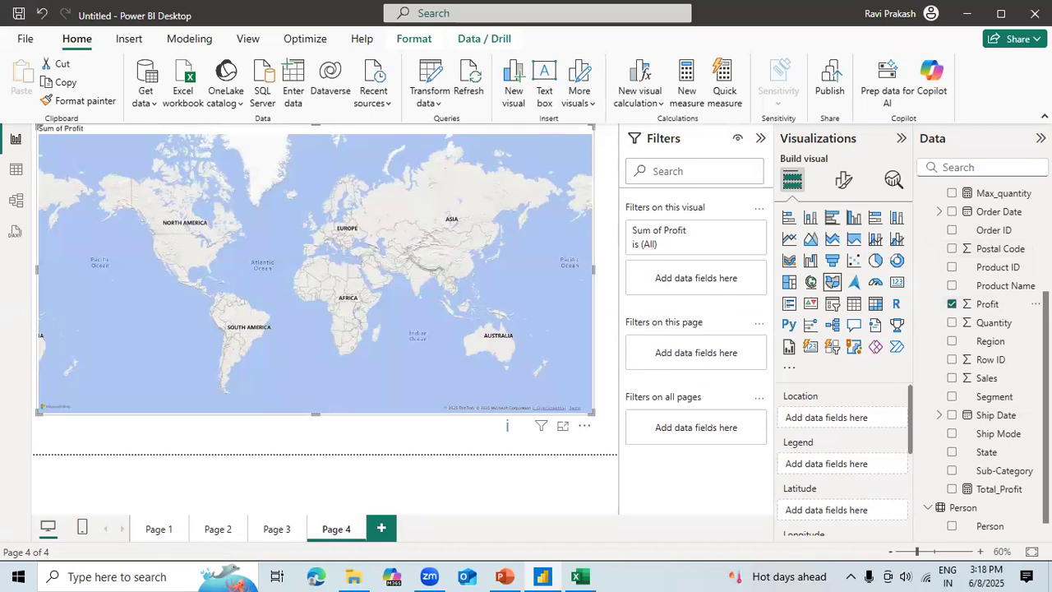
scroll(993, 362, down, 1)
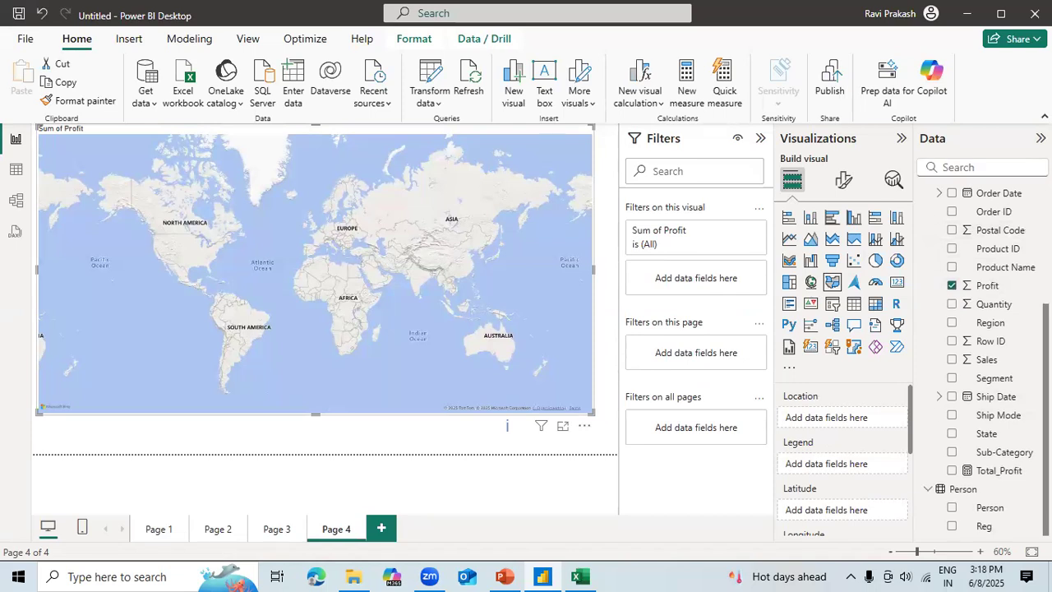
click(952, 434)
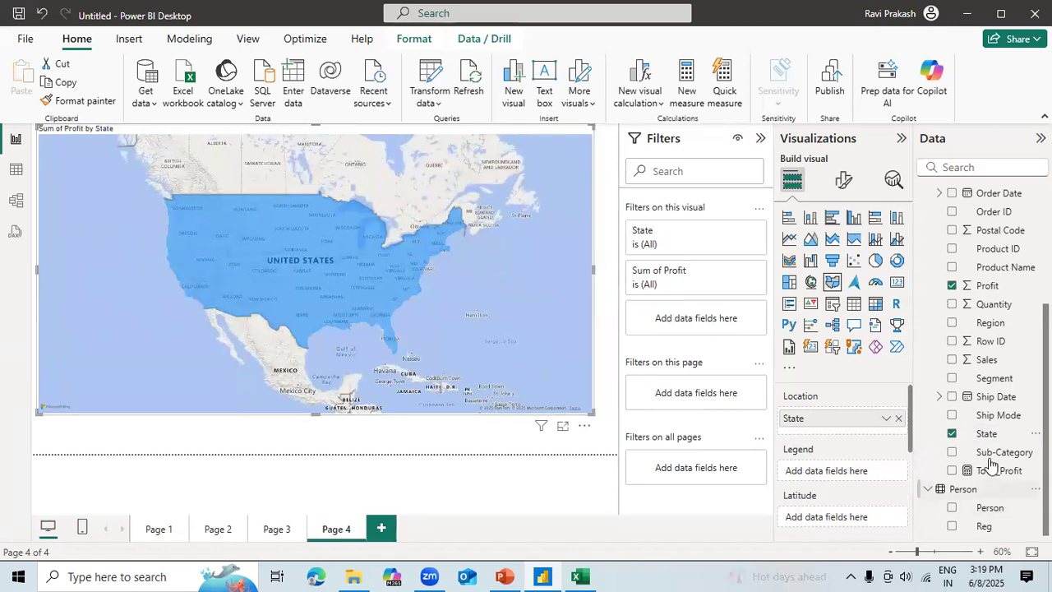
click(952, 323)
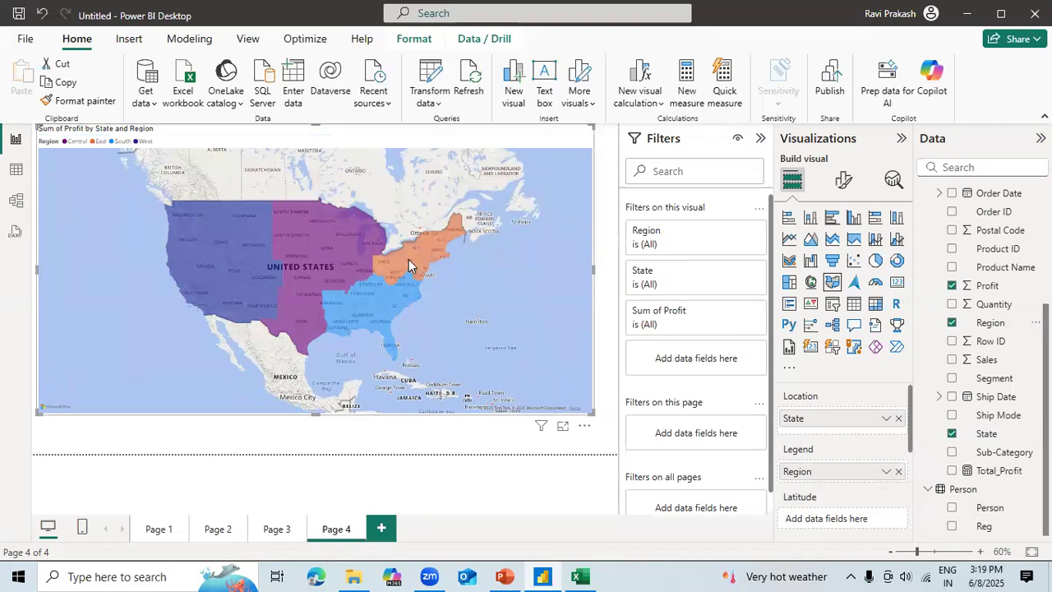
Step: Examine the region and profit details of individual states across the filled map
mouse_move(409, 260)
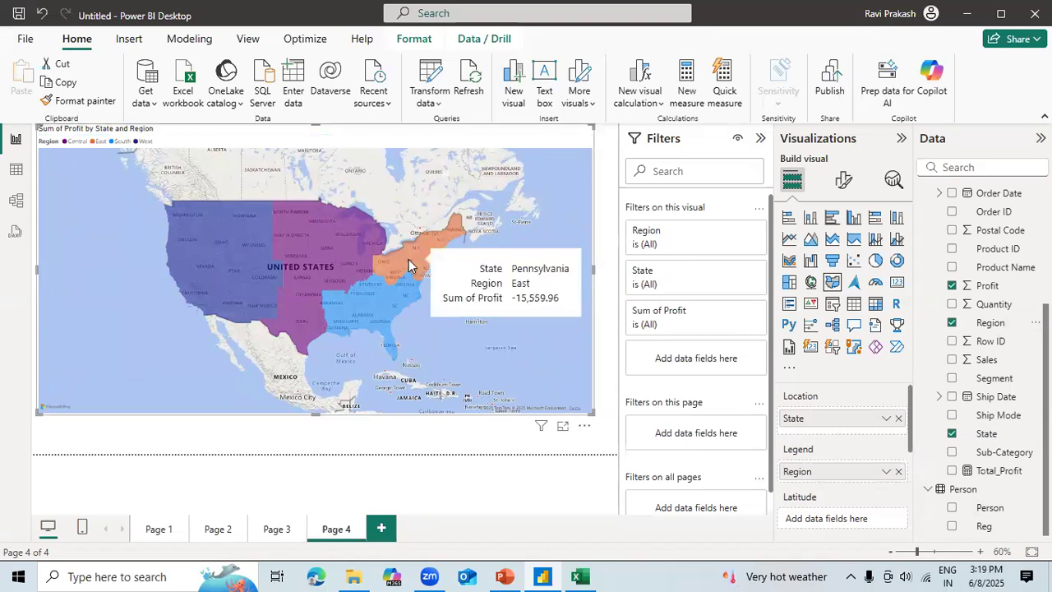
mouse_move(457, 229)
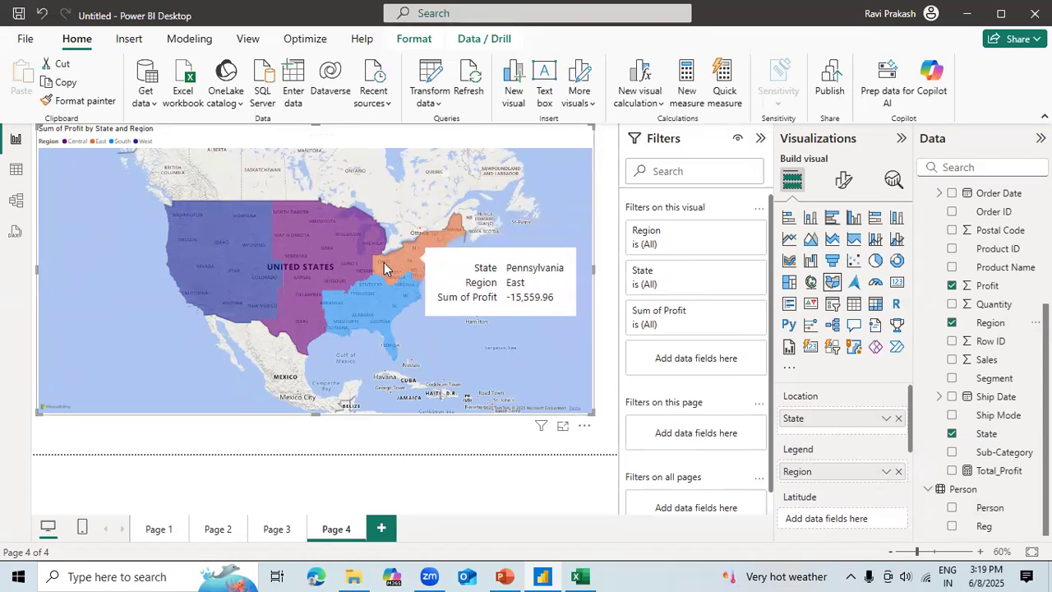
mouse_move(227, 279)
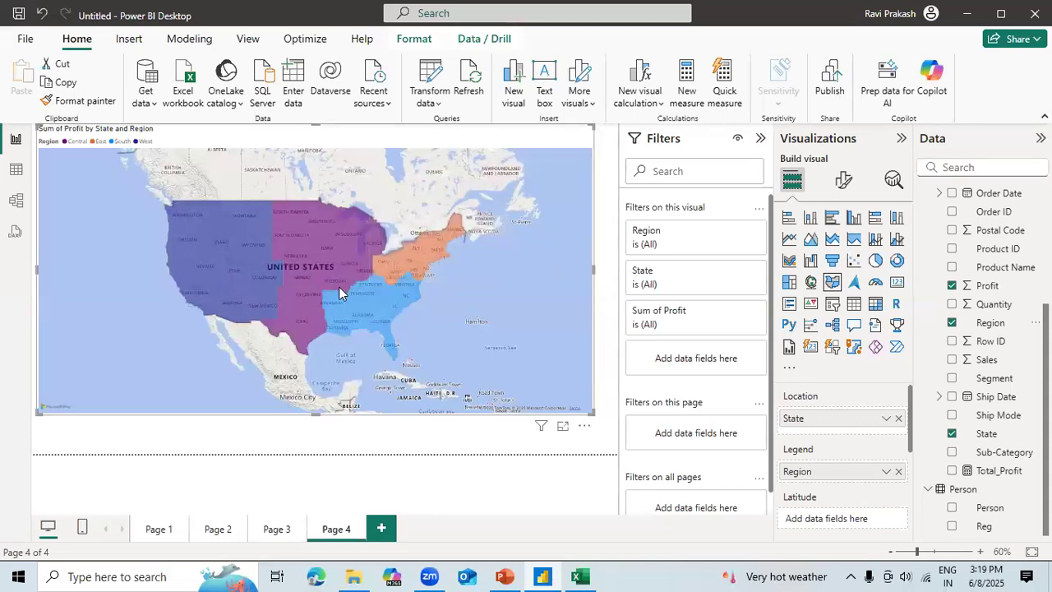
mouse_move(388, 306)
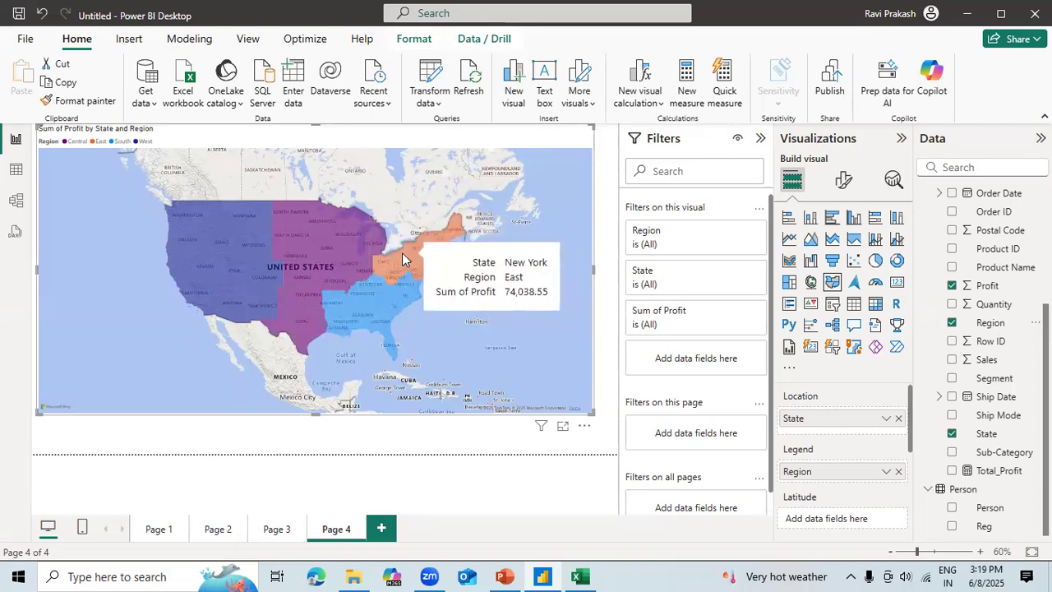
mouse_move(335, 257)
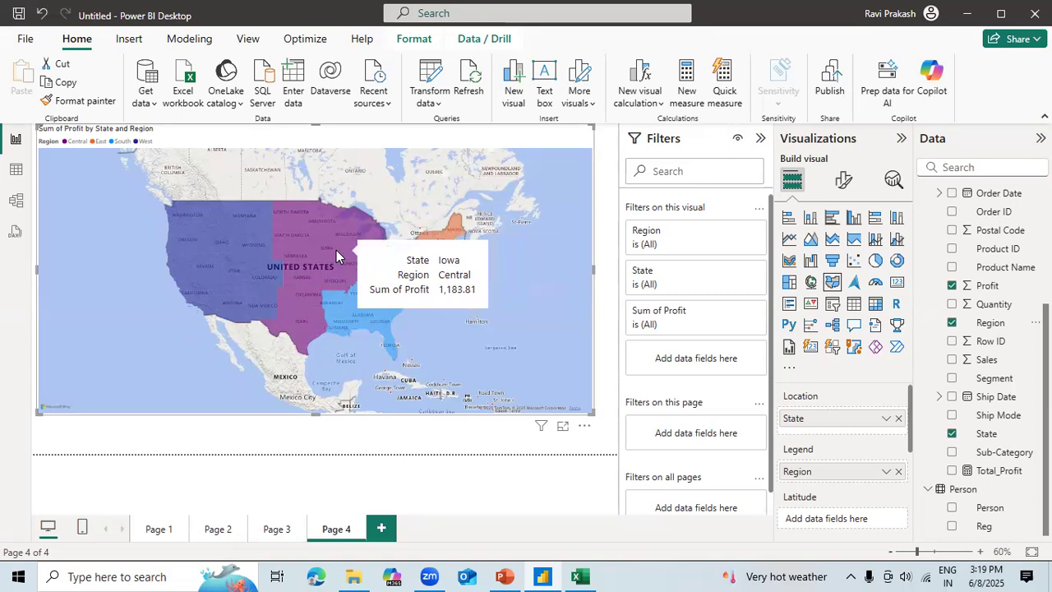
mouse_move(220, 245)
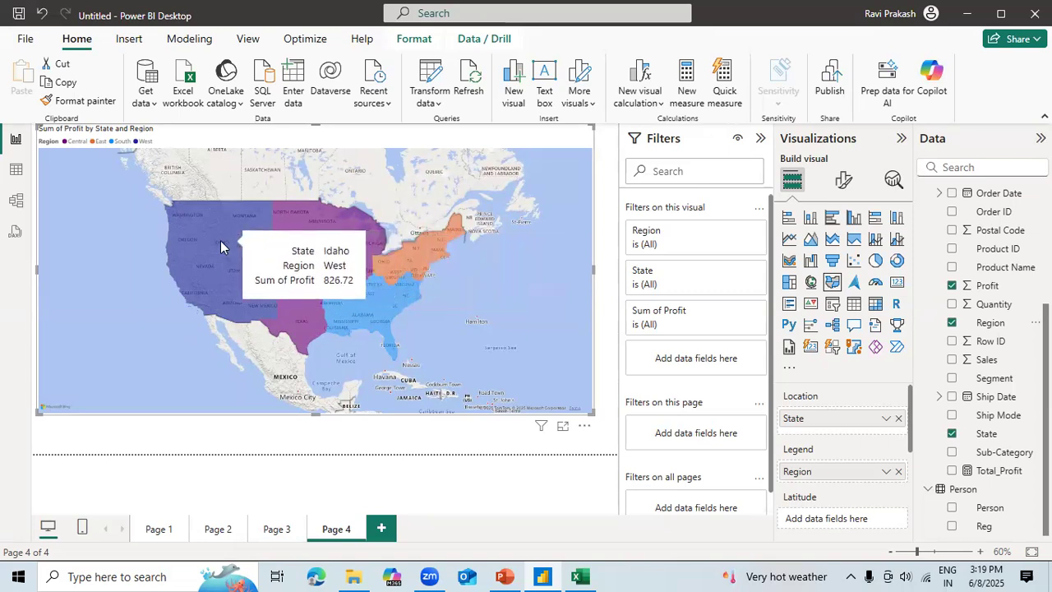
mouse_move(237, 212)
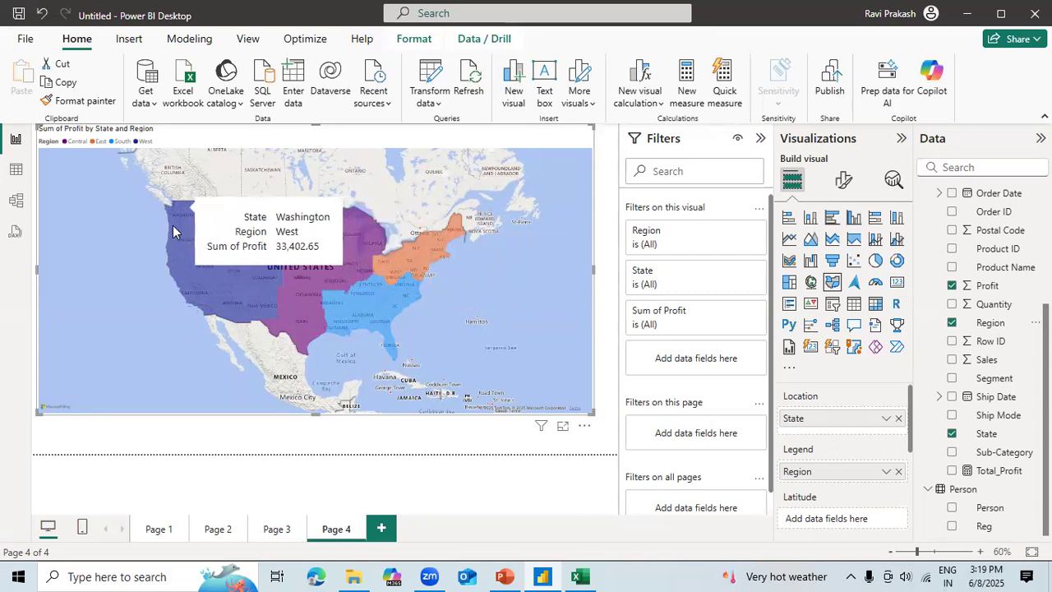
mouse_move(173, 265)
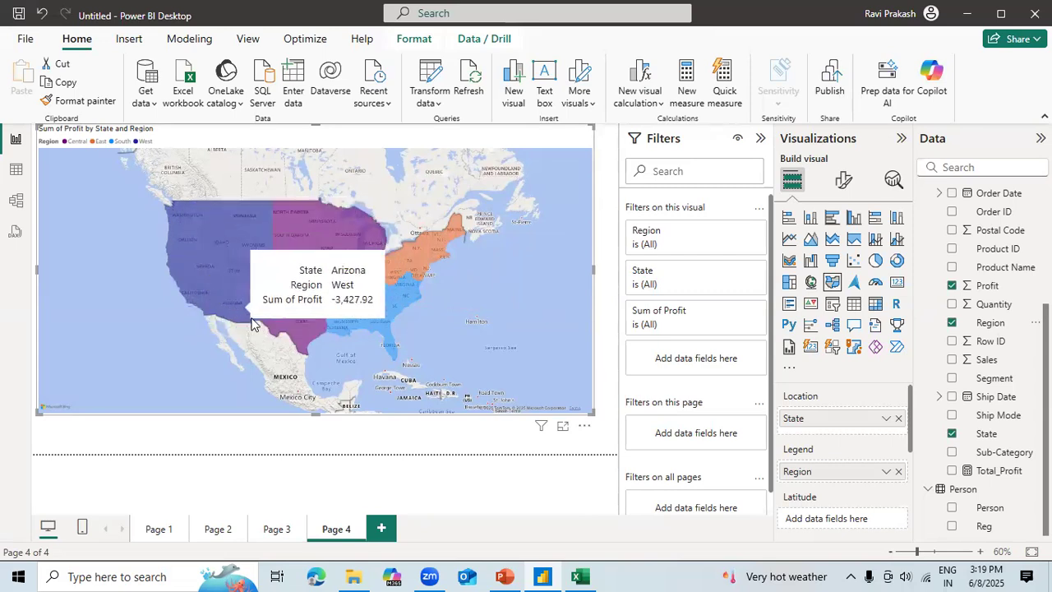
mouse_move(263, 302)
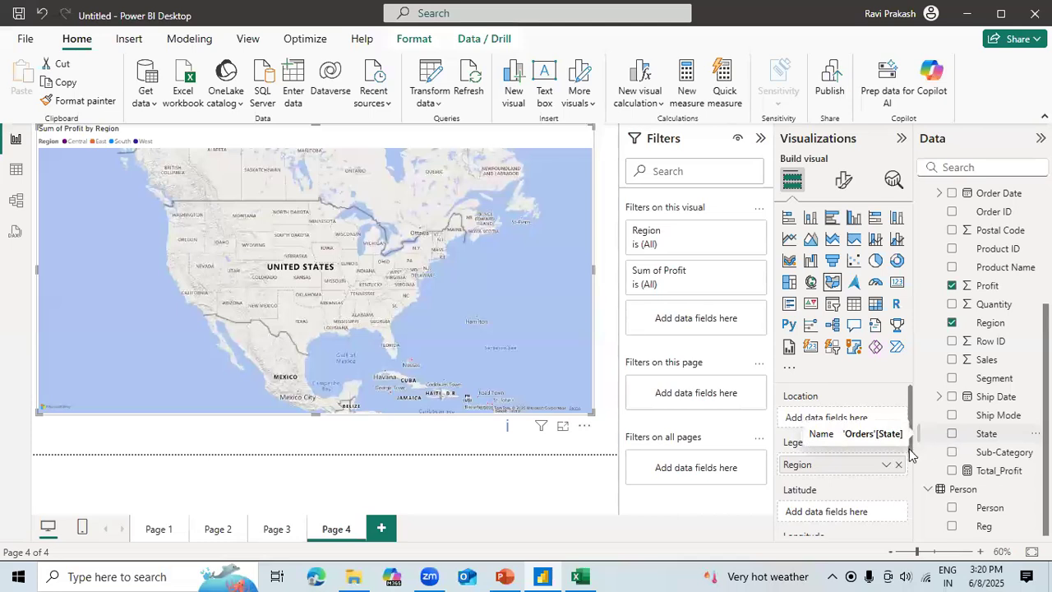
Step: Try Region as the map's location, return it to the legend and add State back as the location
drag(849, 467, 850, 421)
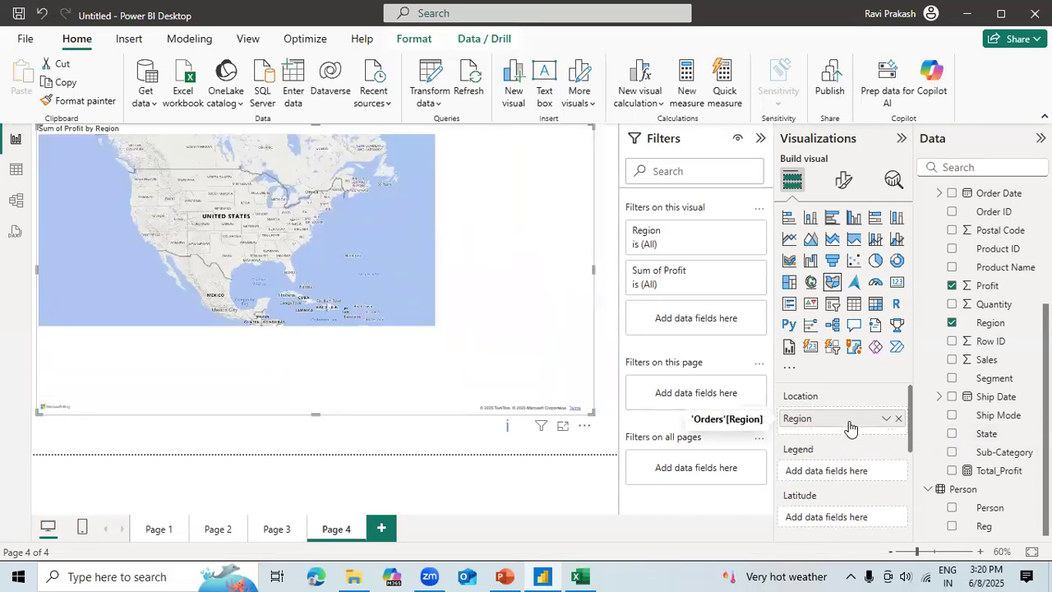
drag(846, 423, 846, 475)
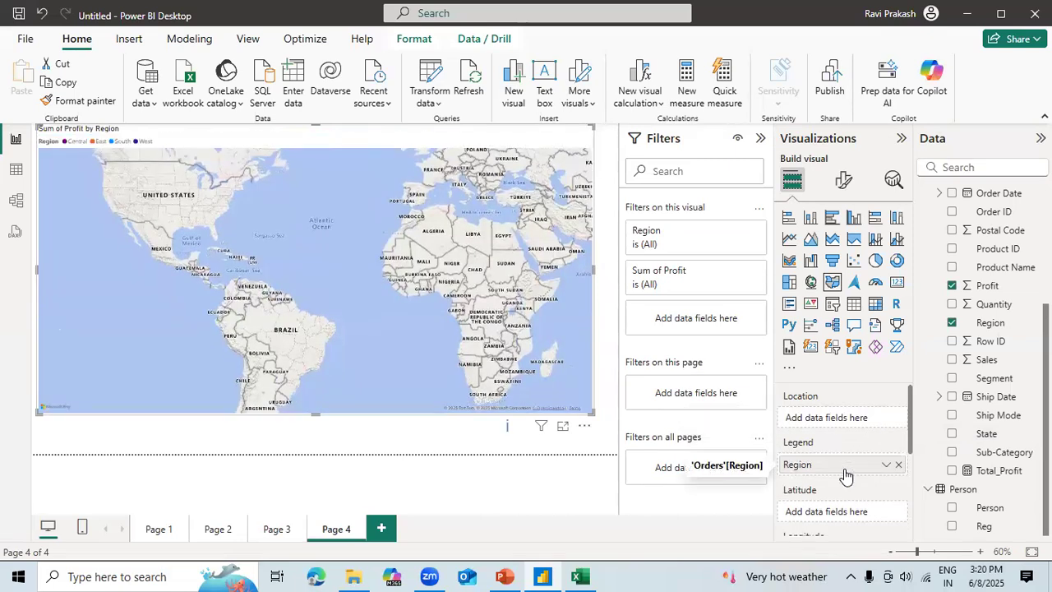
click(952, 434)
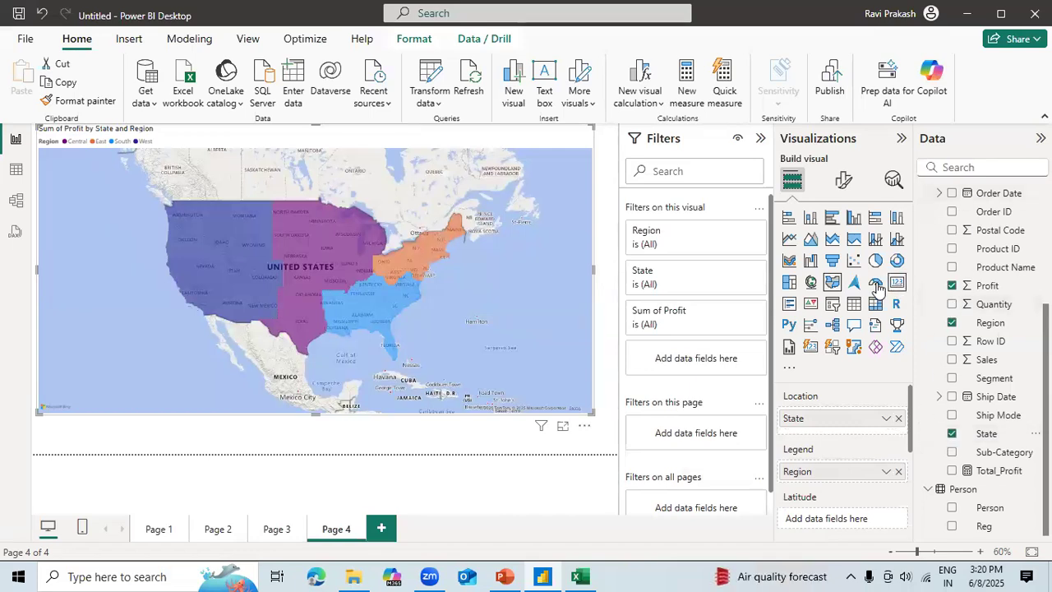
Step: Try the bubble map and Azure map types on the state profit visual, returning it to a filled map
click(812, 283)
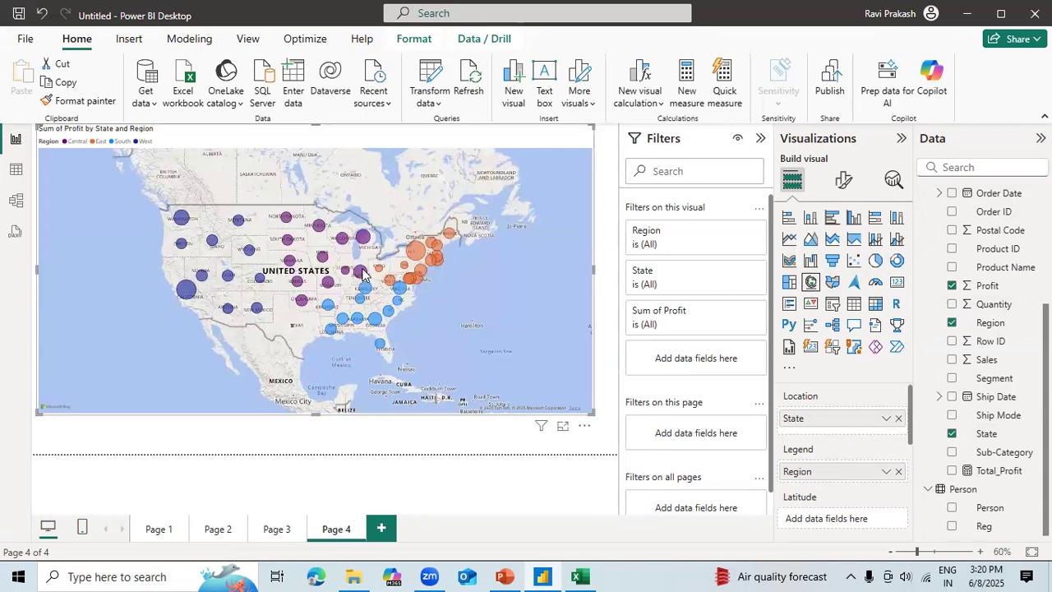
click(833, 285)
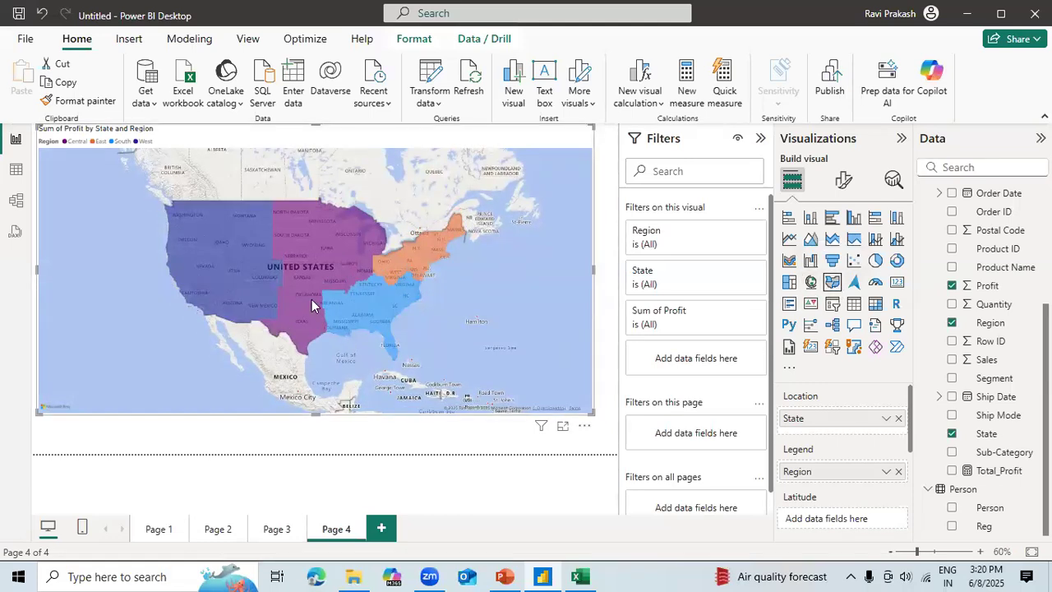
click(854, 283)
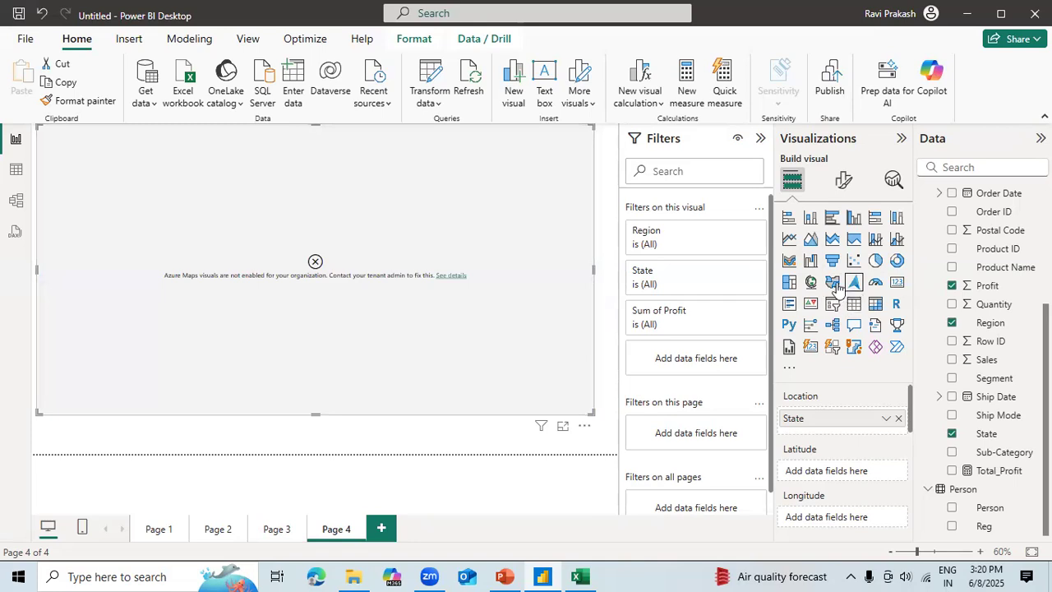
click(834, 283)
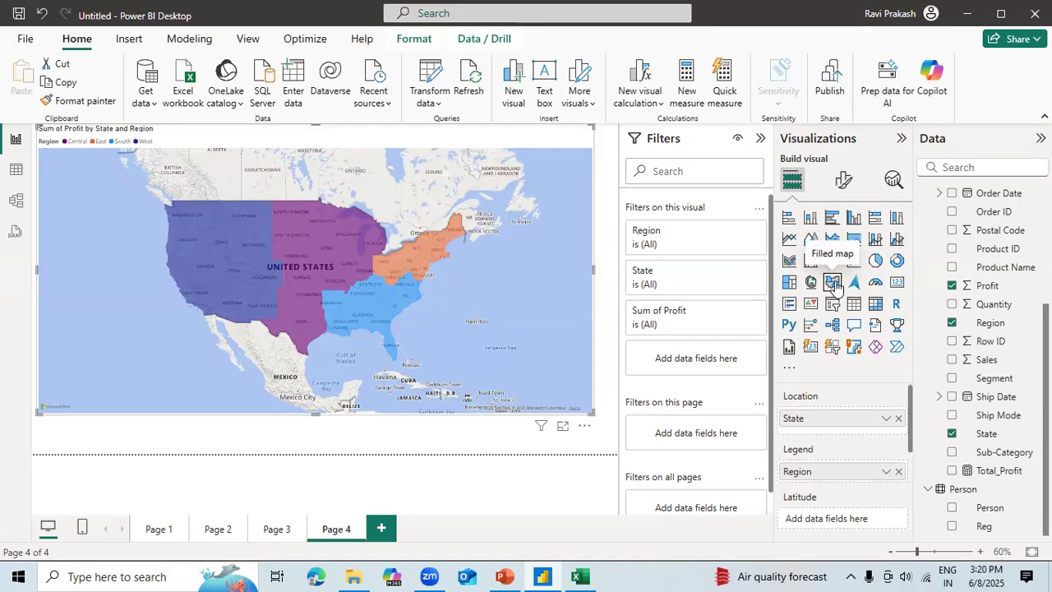
Step: Add a new report page with a pie chart of Profit by Person
click(381, 536)
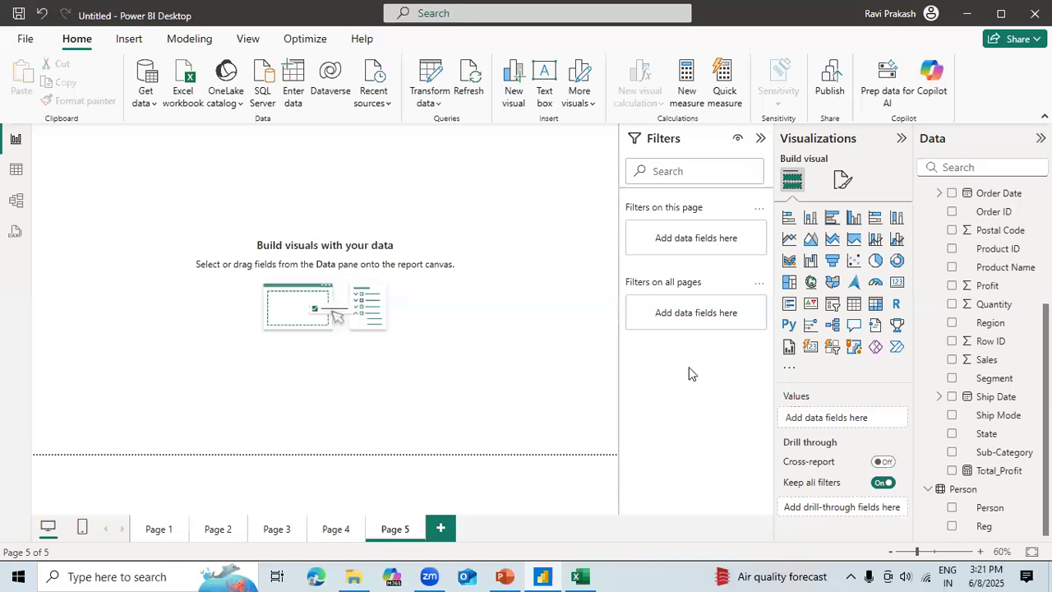
click(877, 263)
drag(111, 140, 181, 206)
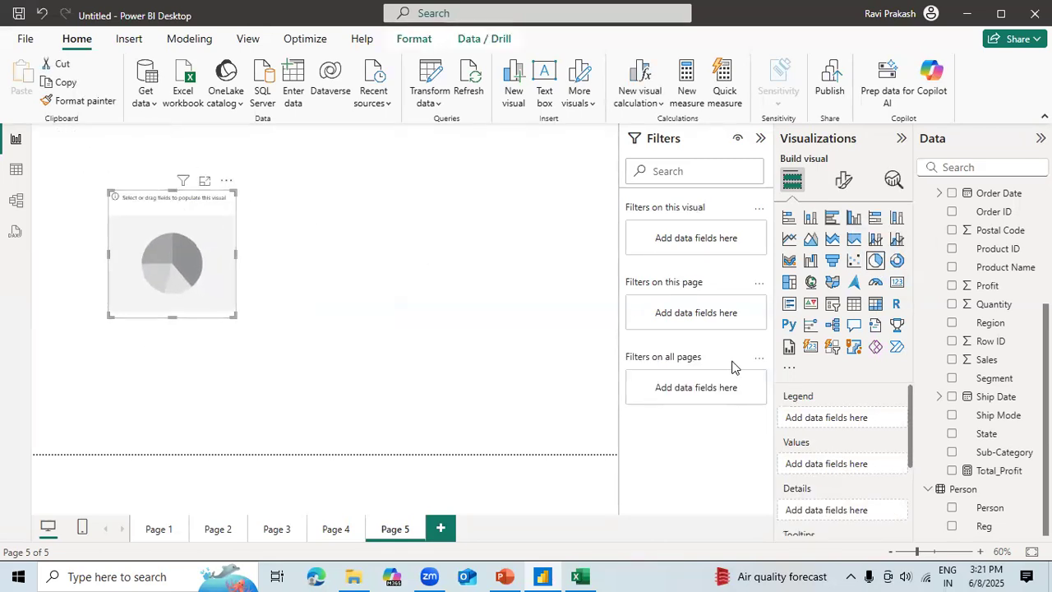
click(953, 508)
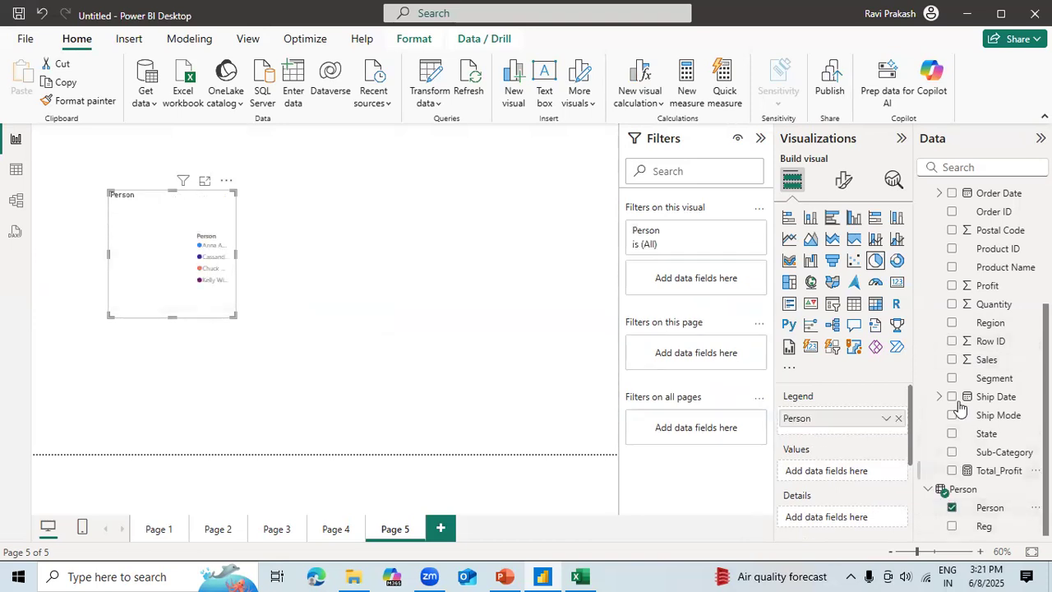
click(952, 286)
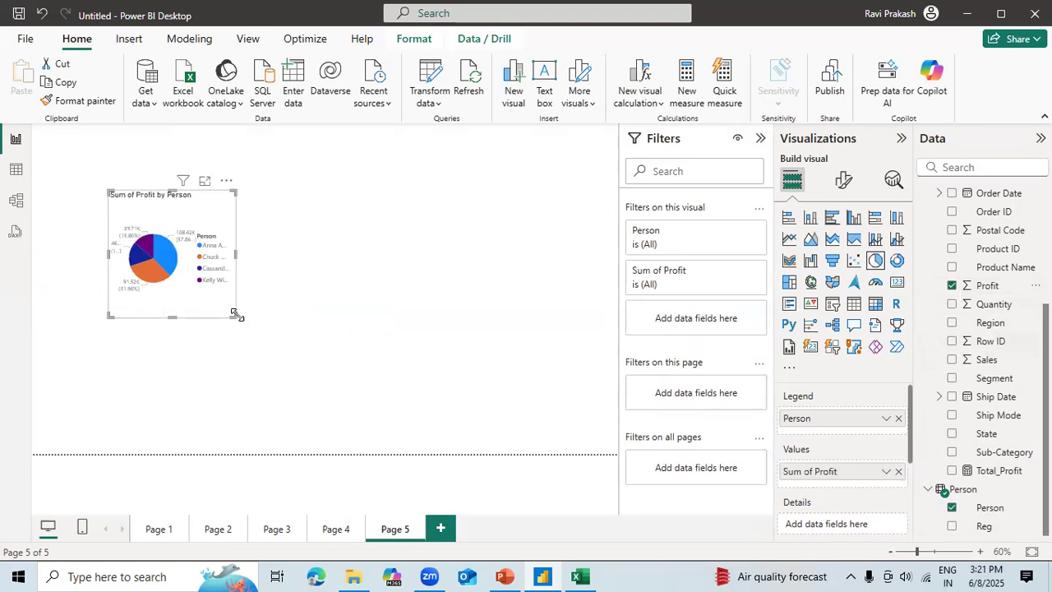
Step: Enlarge the pie chart and place it in the canvas's upper-left corner, spanning about half the page width
drag(232, 318, 431, 360)
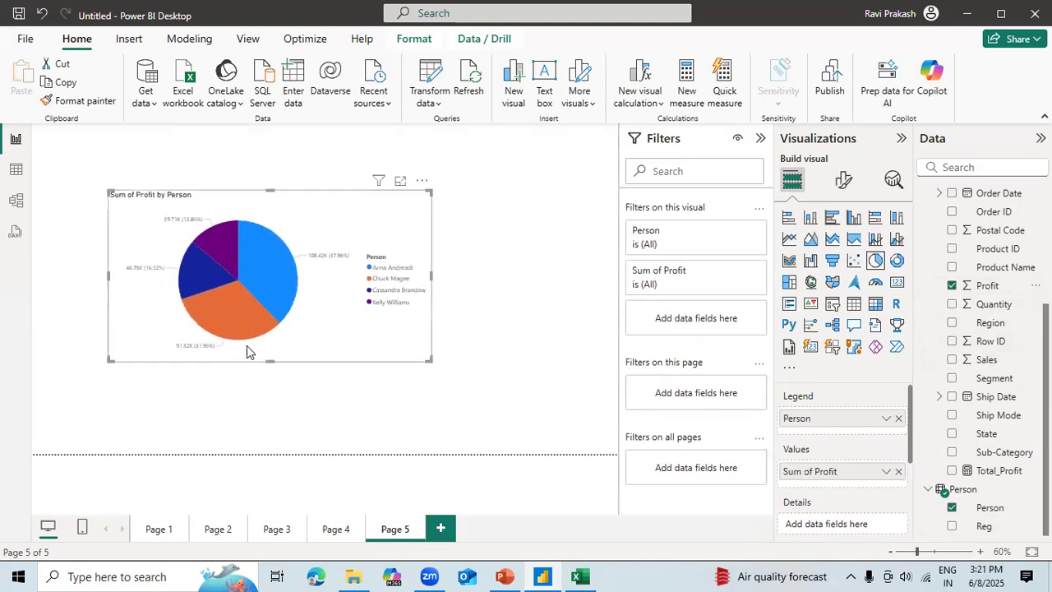
drag(270, 360, 269, 393)
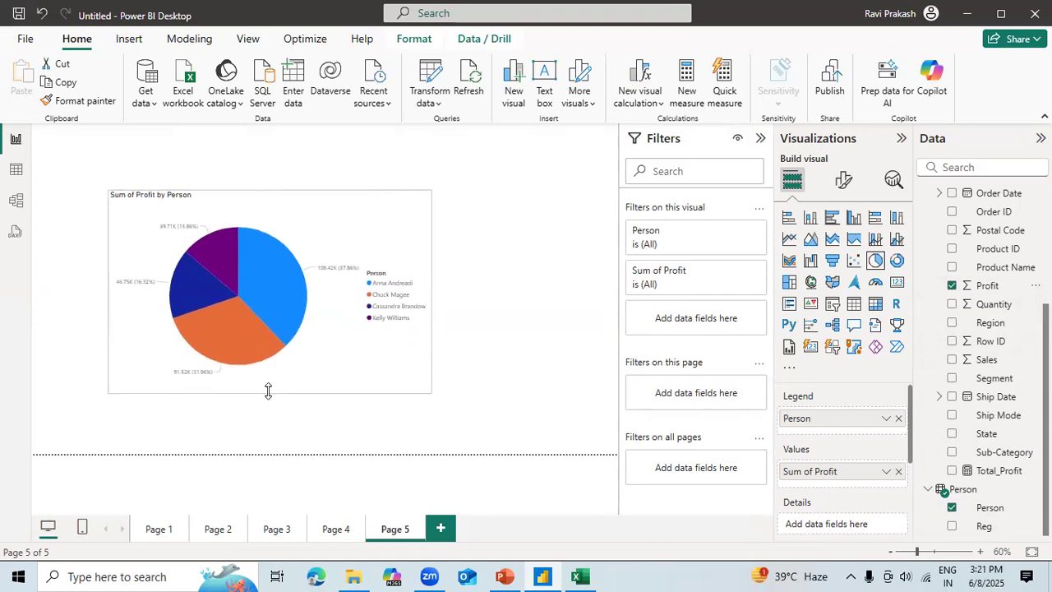
drag(277, 208, 207, 144)
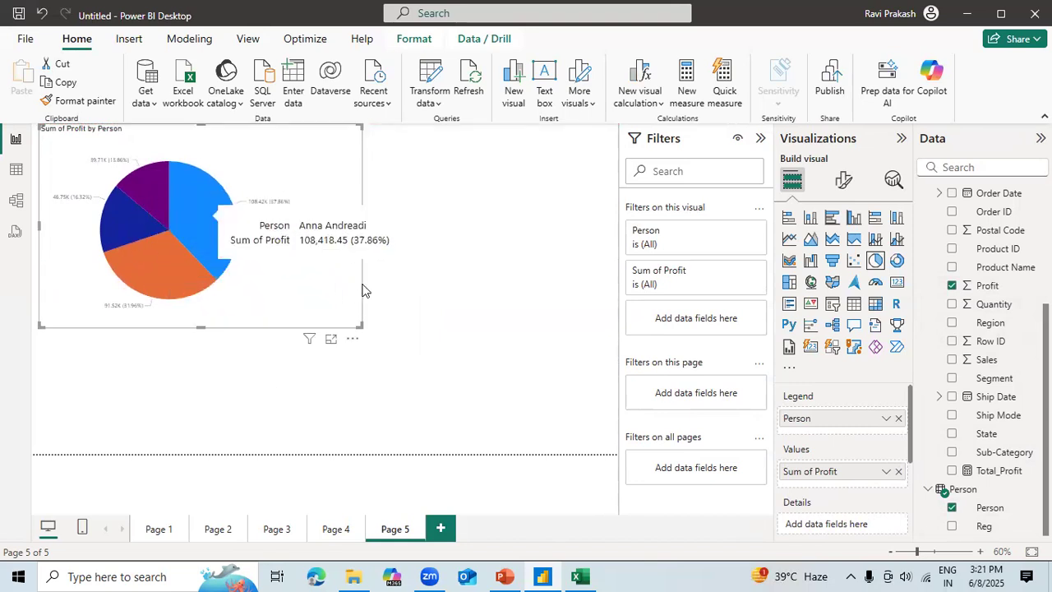
drag(314, 334, 317, 324)
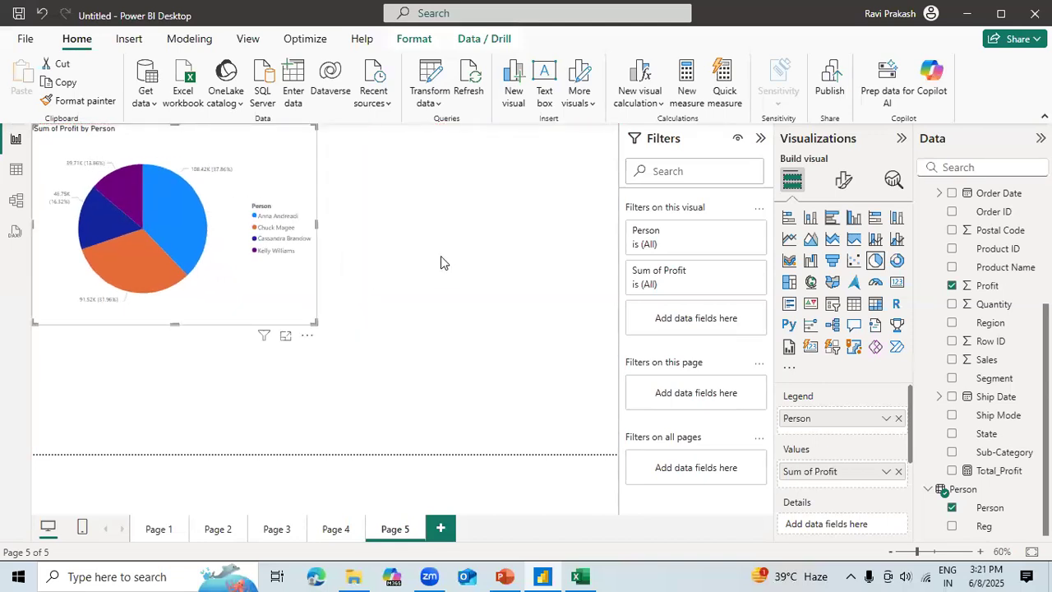
Step: Add an empty stacked column chart beside the pie chart, enlarged to fill the remaining width and about half the page height
click(440, 262)
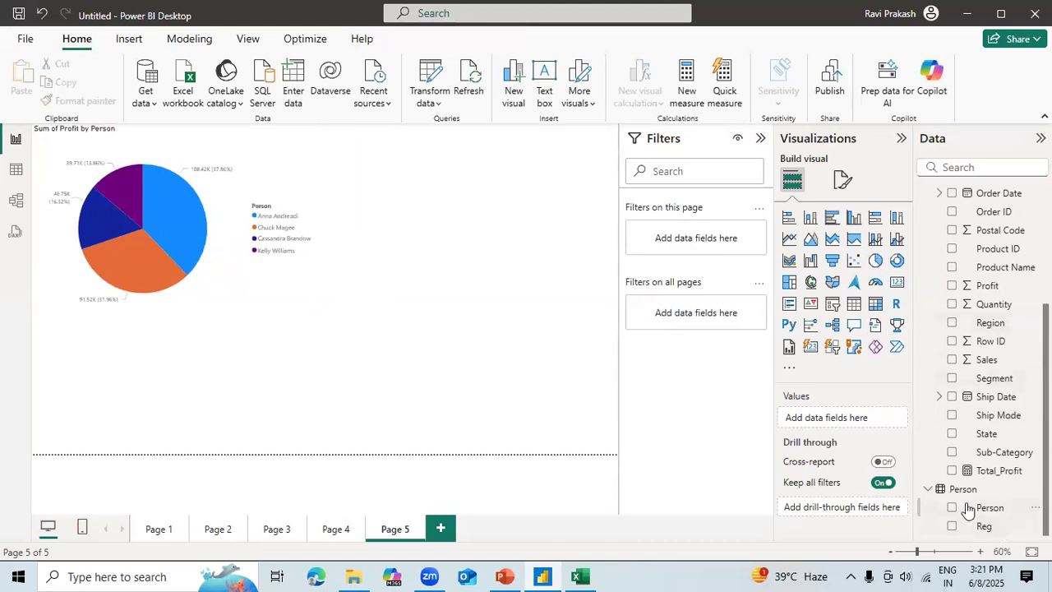
scroll(999, 271, up, 5)
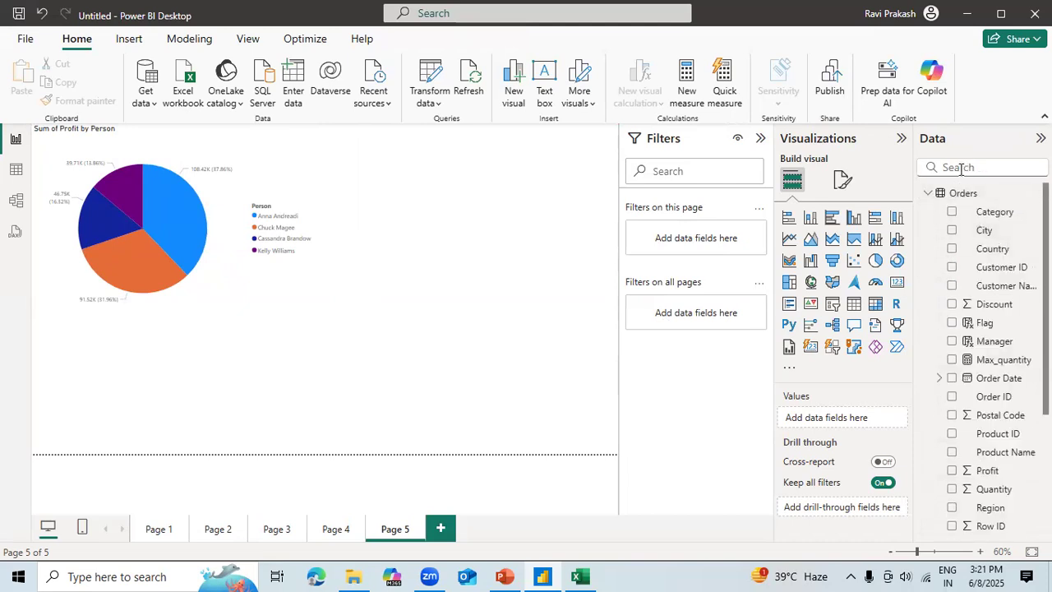
click(812, 219)
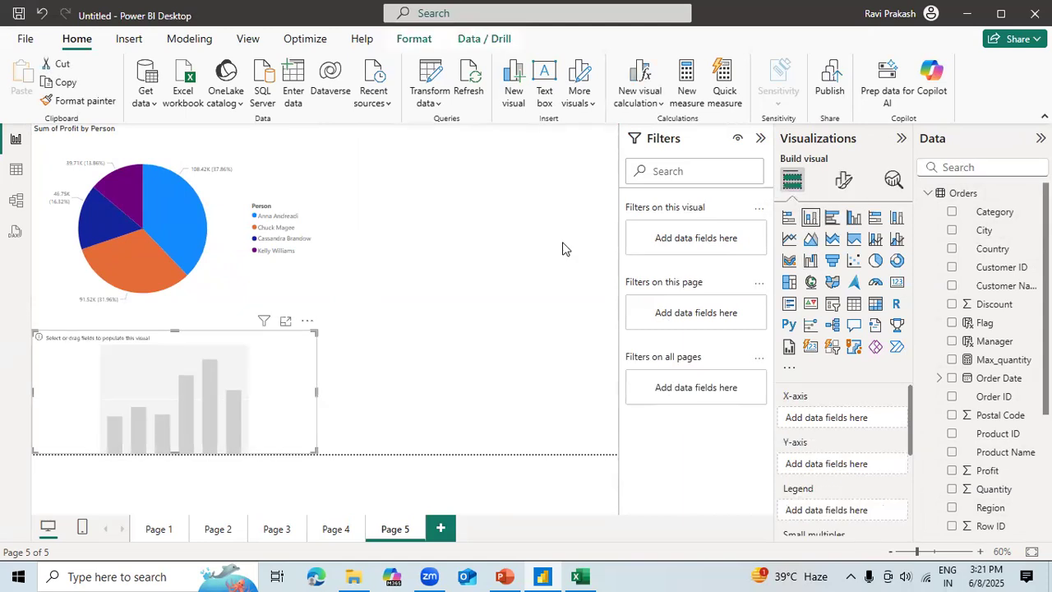
drag(258, 348, 563, 151)
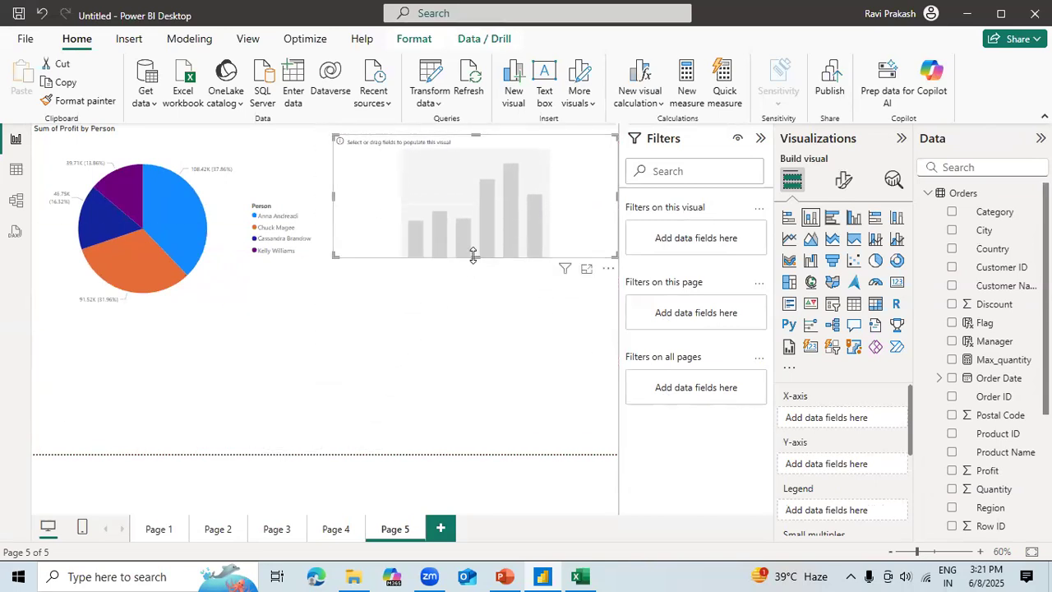
drag(475, 256, 475, 400)
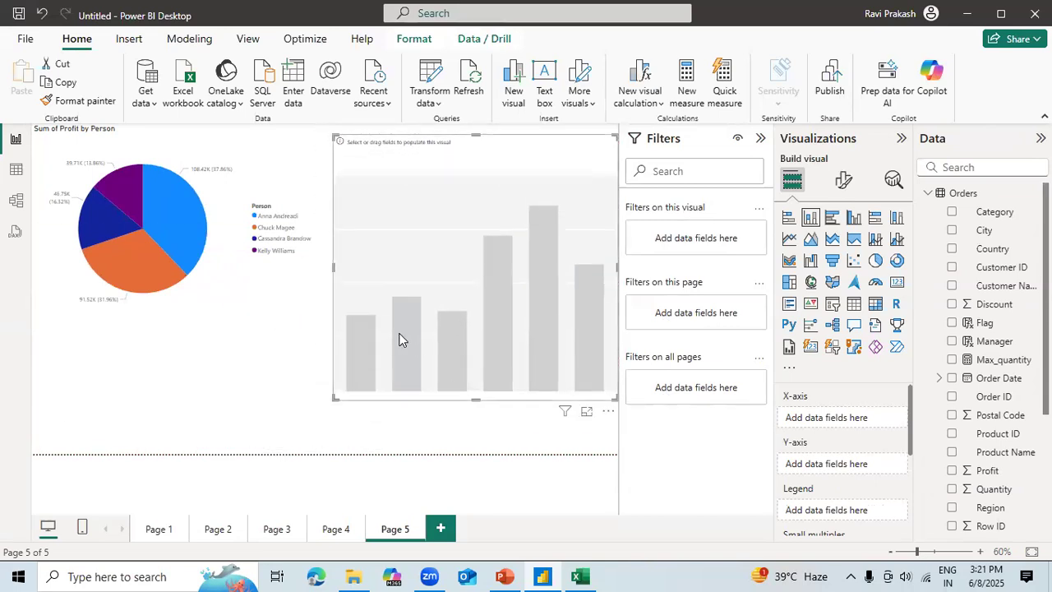
drag(326, 274, 319, 274)
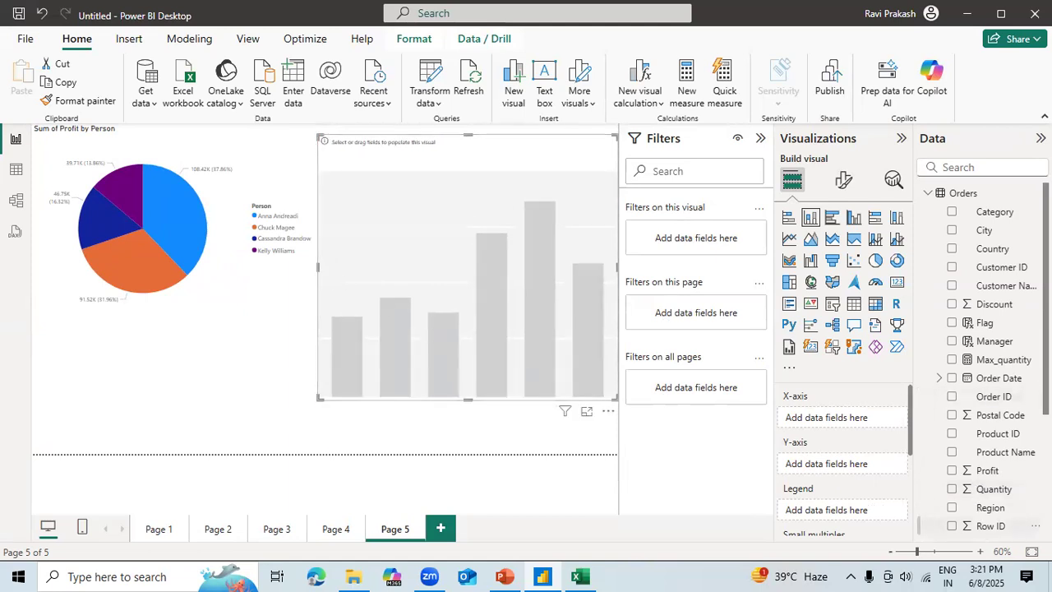
Step: Plot Sales by Person in the new column chart, with Region as the legend
scroll(954, 494, down, 5)
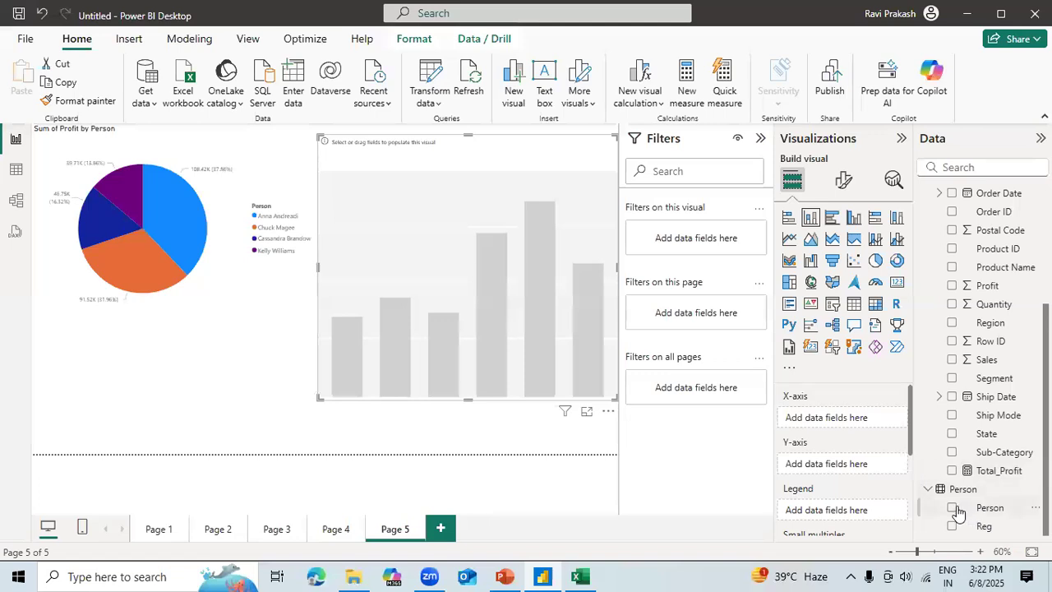
click(953, 508)
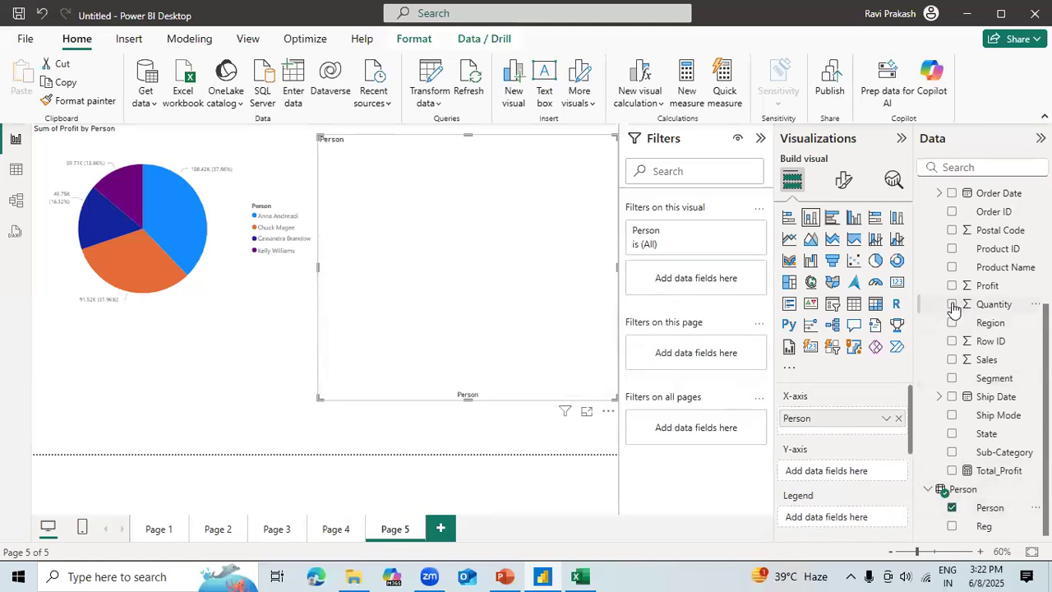
click(953, 360)
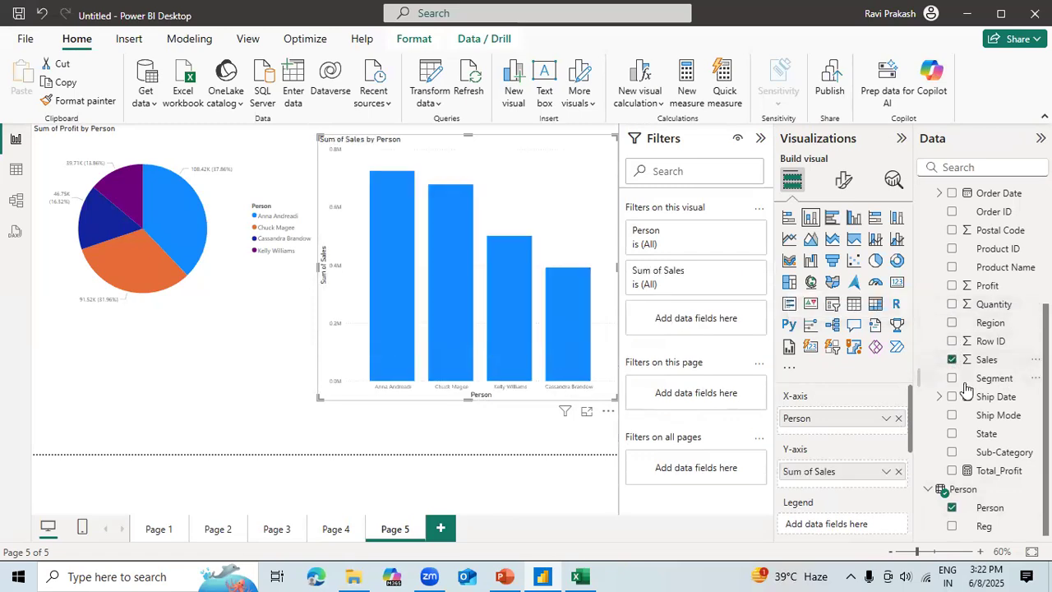
click(953, 323)
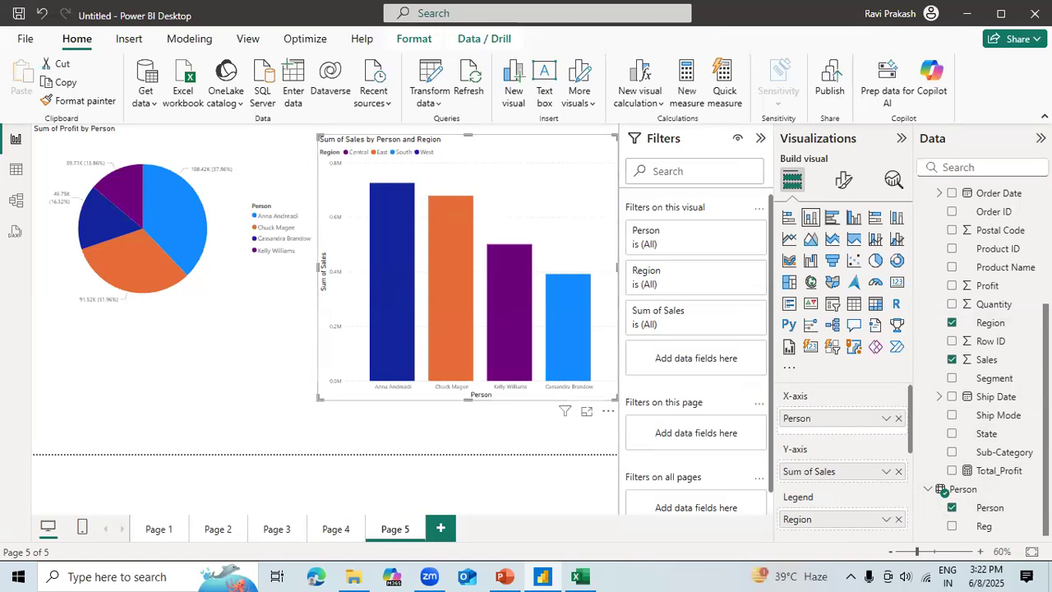
scroll(987, 353, up, 3)
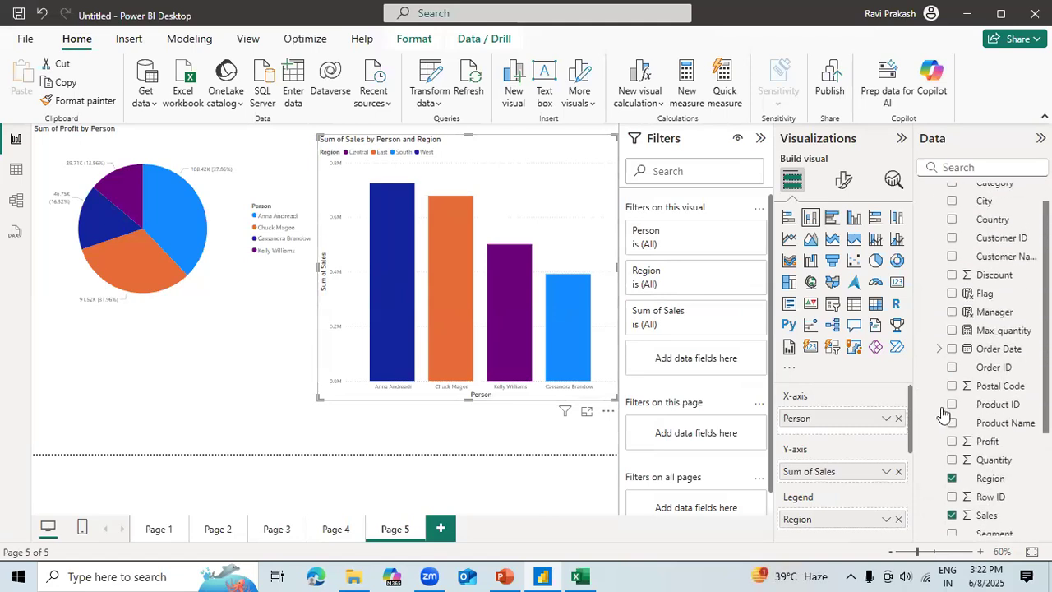
Step: Set State as the drill-through field of Page 5 and look through its filter options
click(336, 530)
click(392, 532)
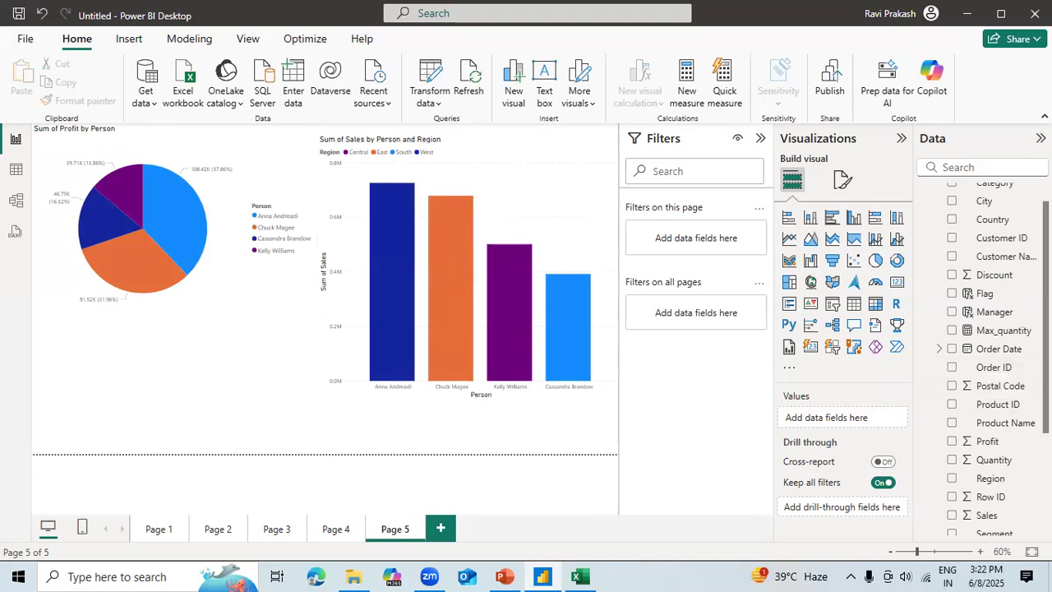
scroll(986, 360, down, 3)
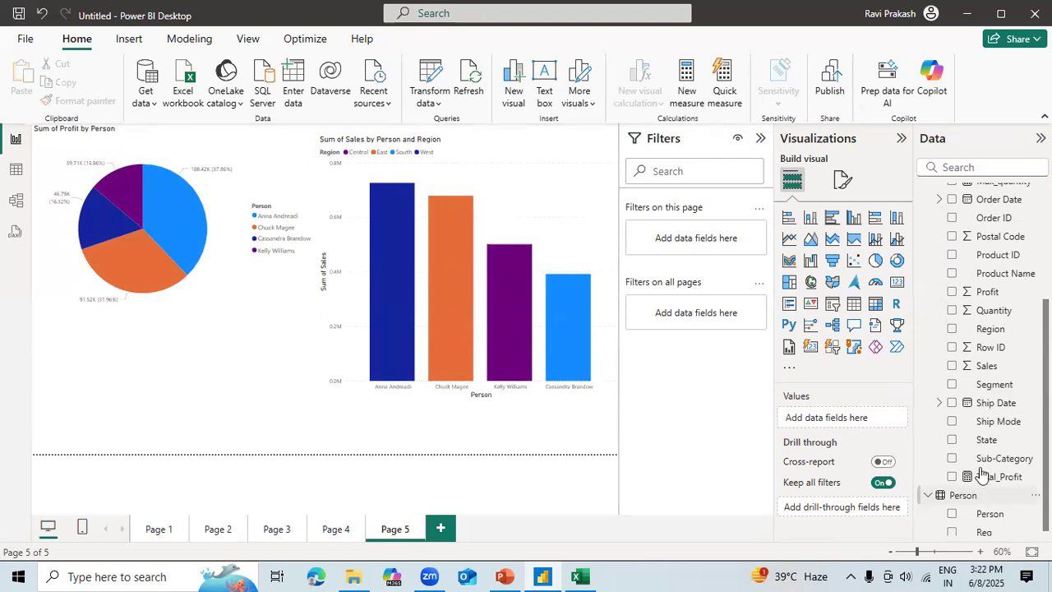
drag(984, 444, 844, 513)
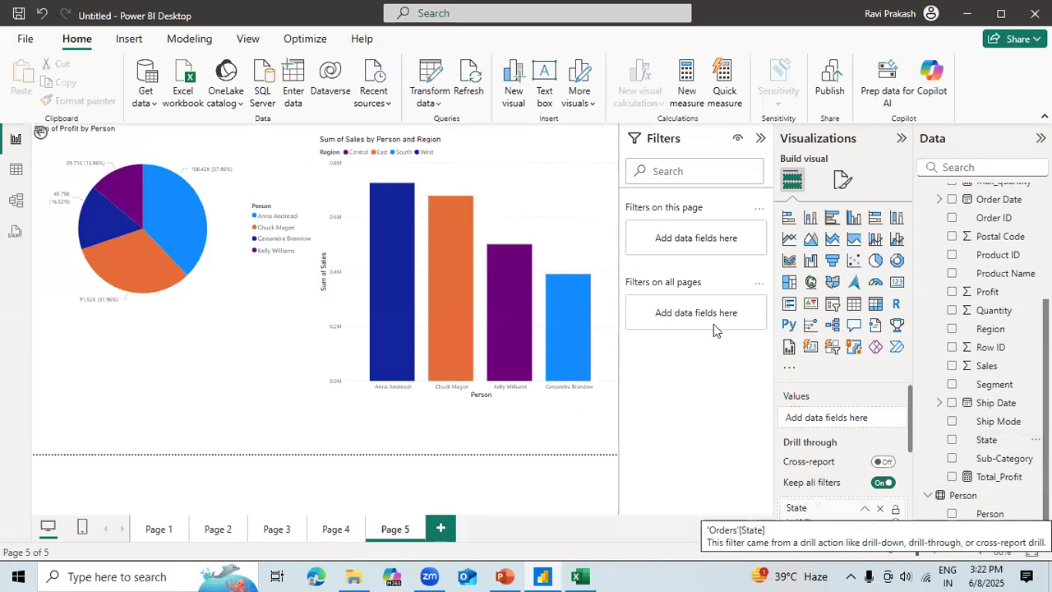
scroll(909, 435, down, 1)
scroll(909, 480, down, 5)
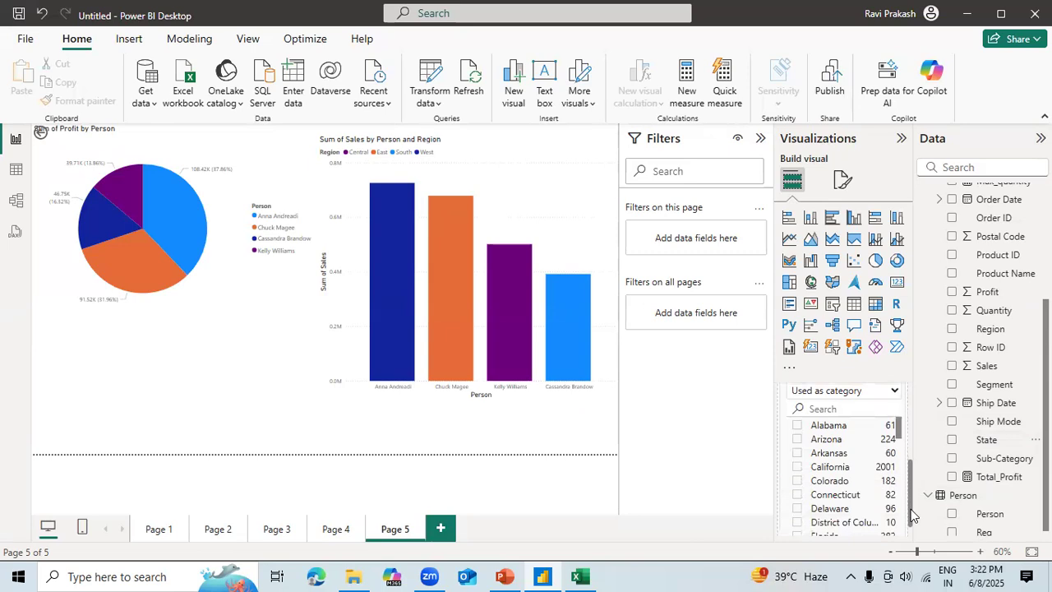
scroll(912, 435, up, 5)
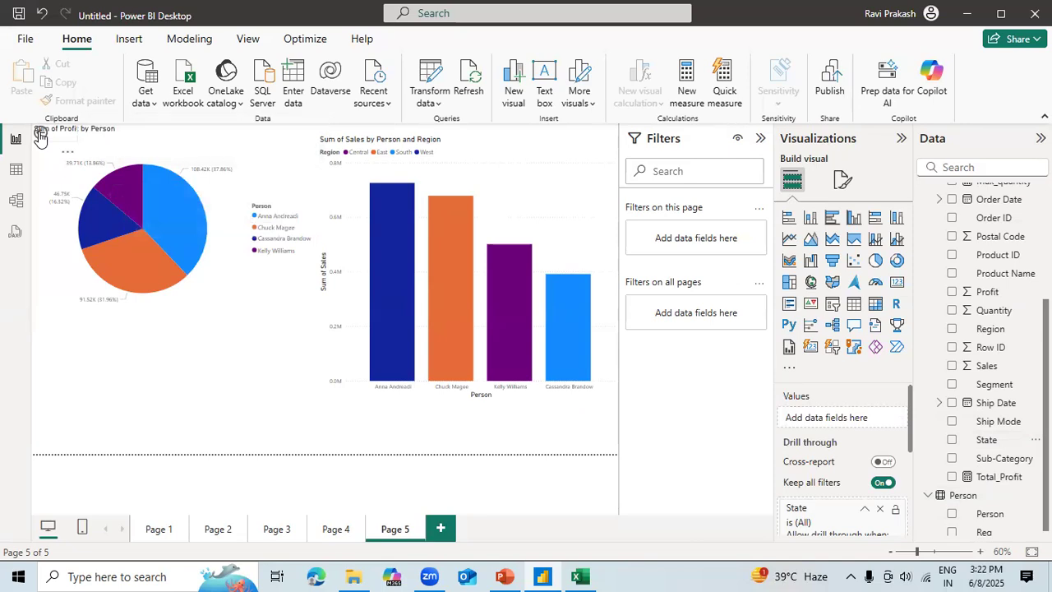
Step: Follow the back button to the map page and drill through from Washington to Page 5
ctrl+click(39, 135)
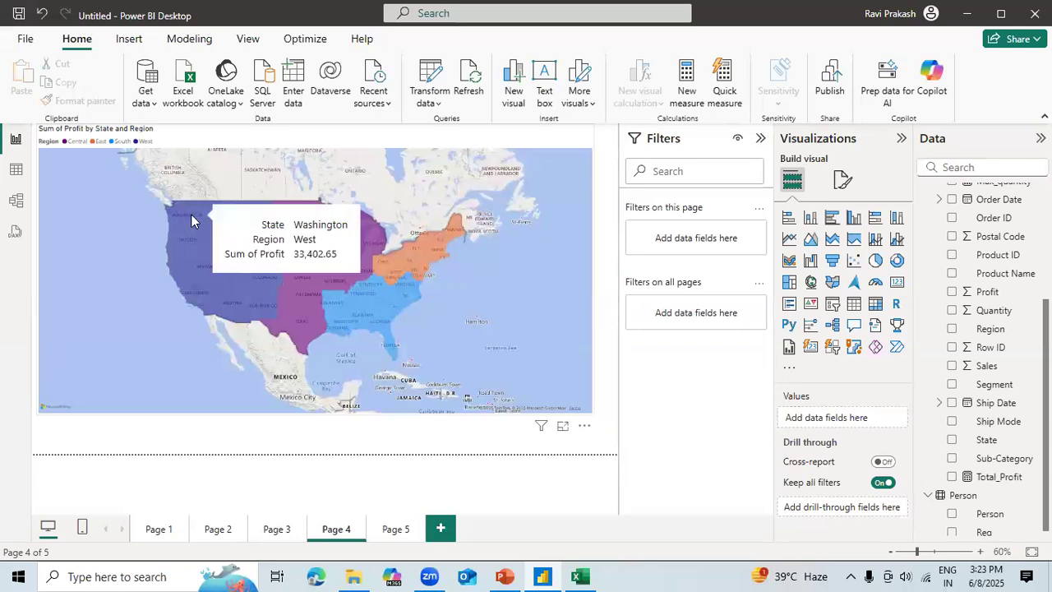
right_click(191, 219)
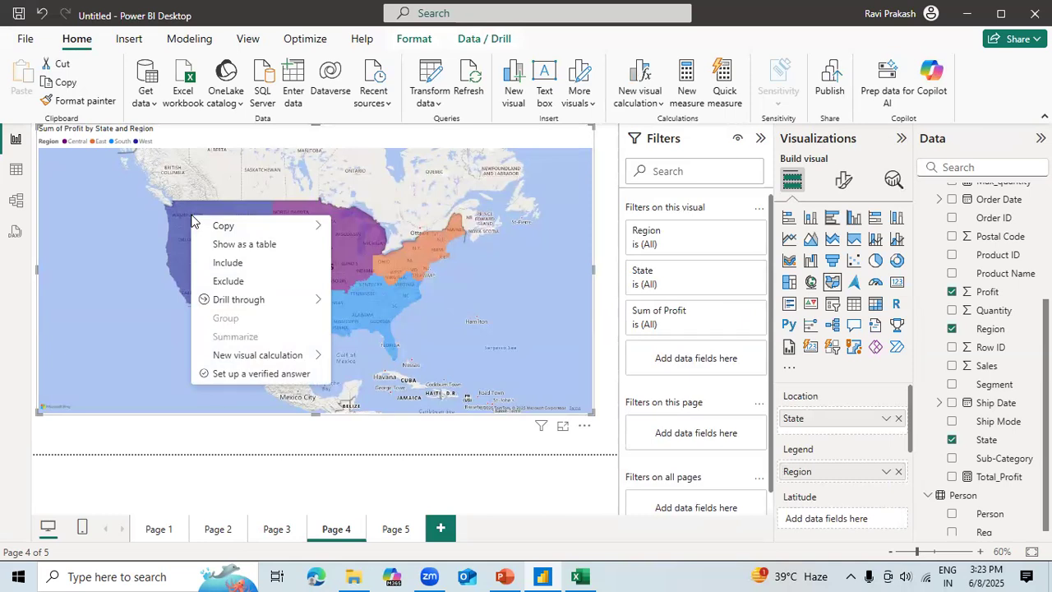
mouse_move(264, 301)
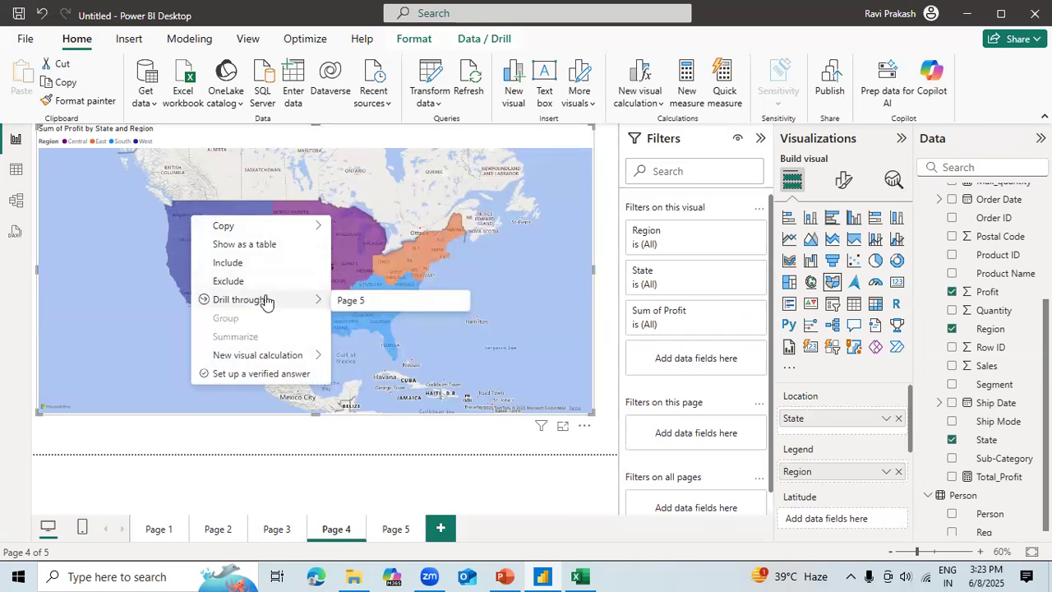
click(358, 303)
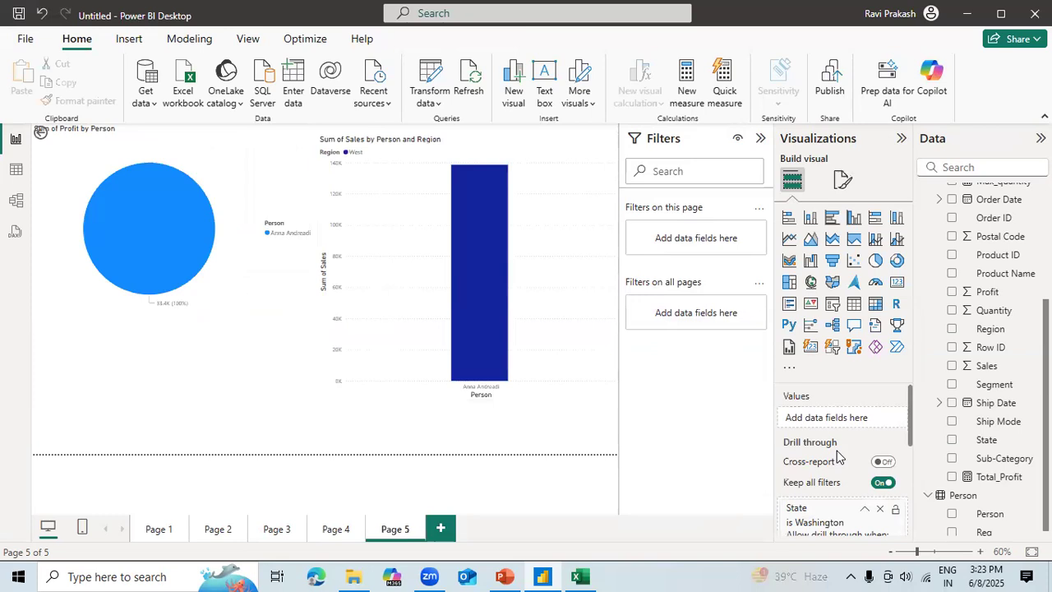
Step: Turn on cross-report drill through for Page 5 and remove its Region and State drill-through filters
click(908, 462)
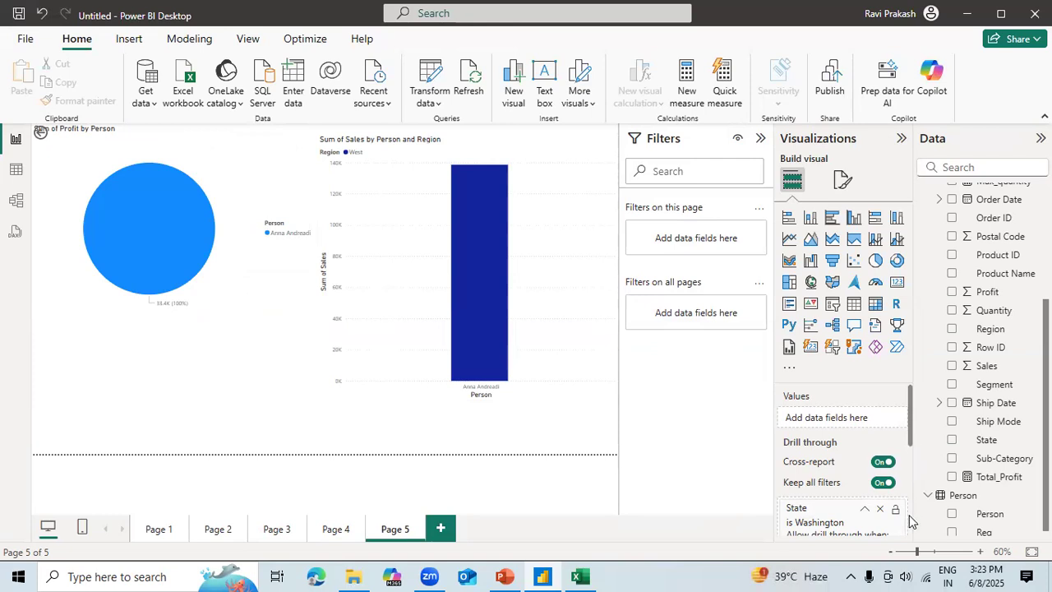
drag(909, 433, 913, 533)
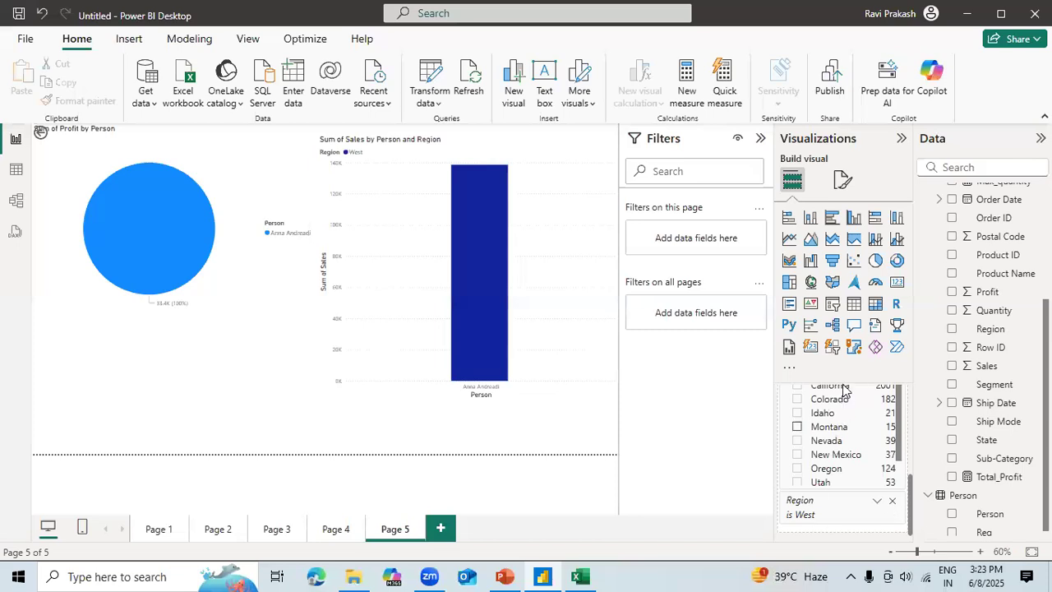
click(892, 500)
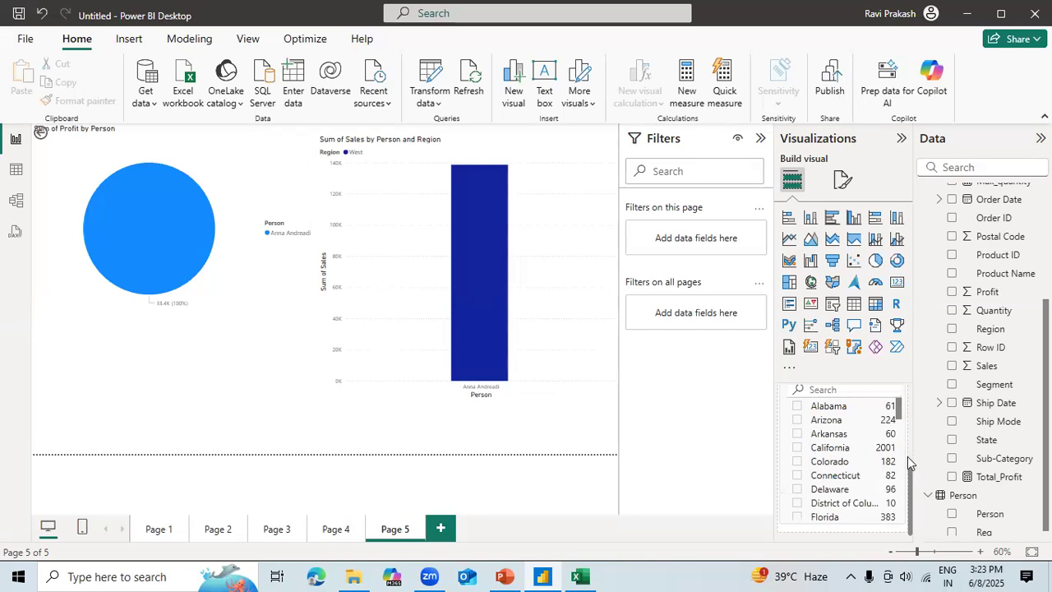
scroll(909, 463, up, 2)
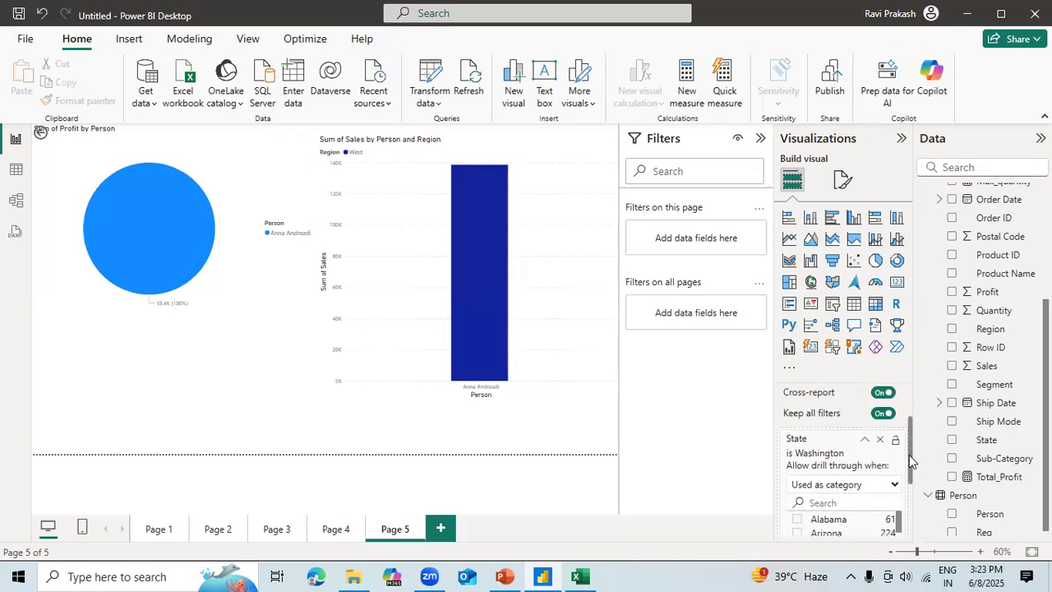
scroll(909, 485, down, 2)
scroll(907, 453, up, 3)
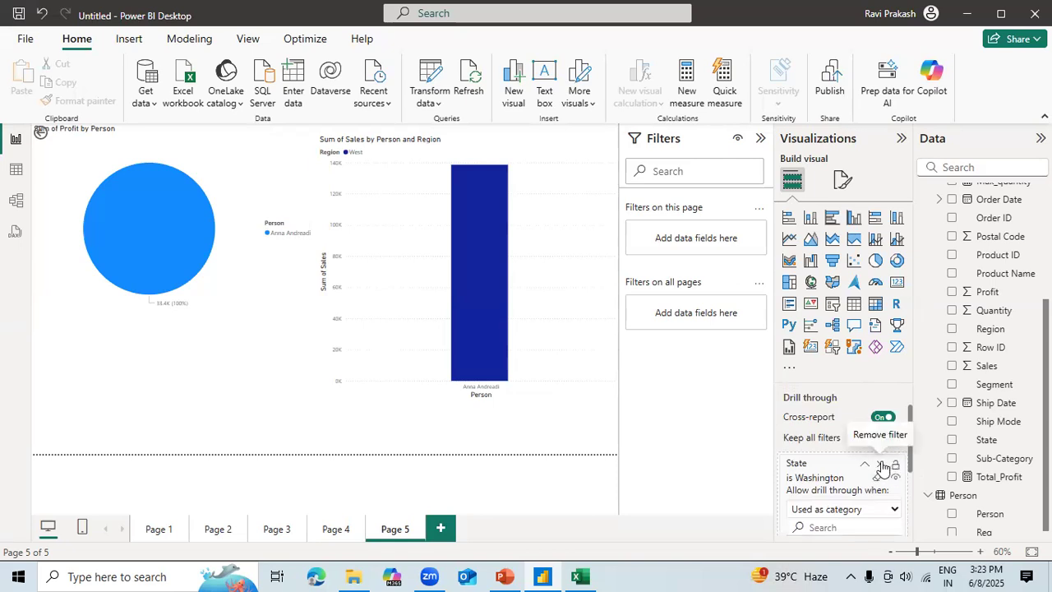
click(881, 464)
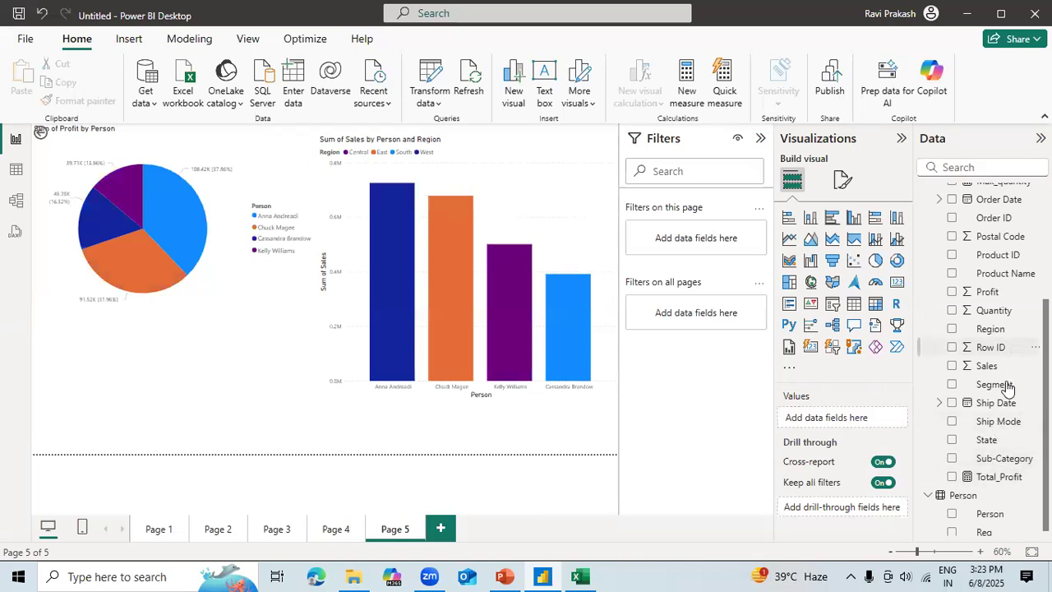
Step: Set City from the Orders table as the drill-through field of Page 5
drag(990, 444, 975, 448)
scroll(992, 237, up, 5)
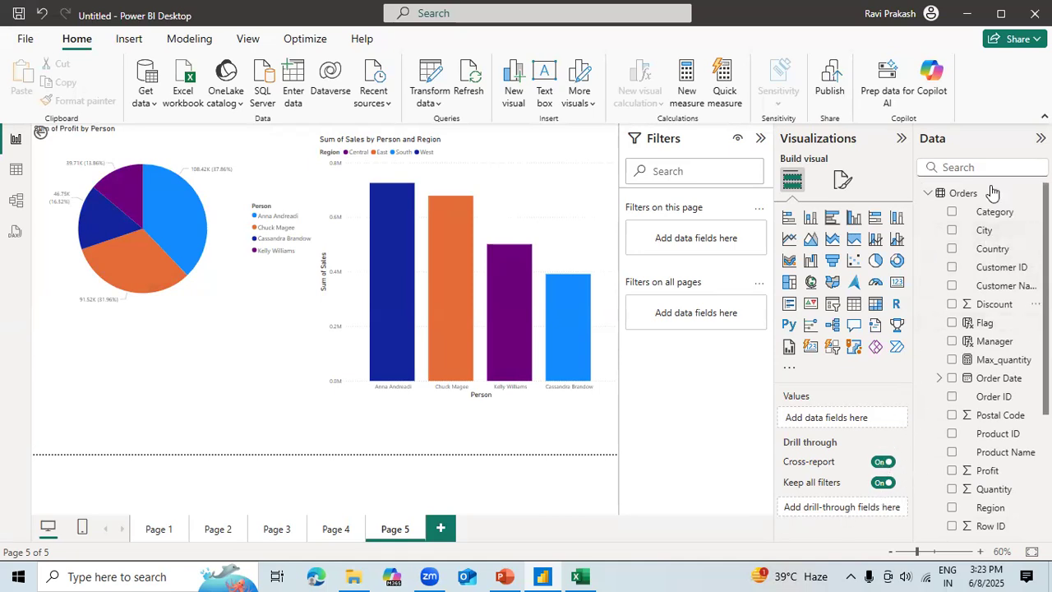
drag(982, 233, 836, 511)
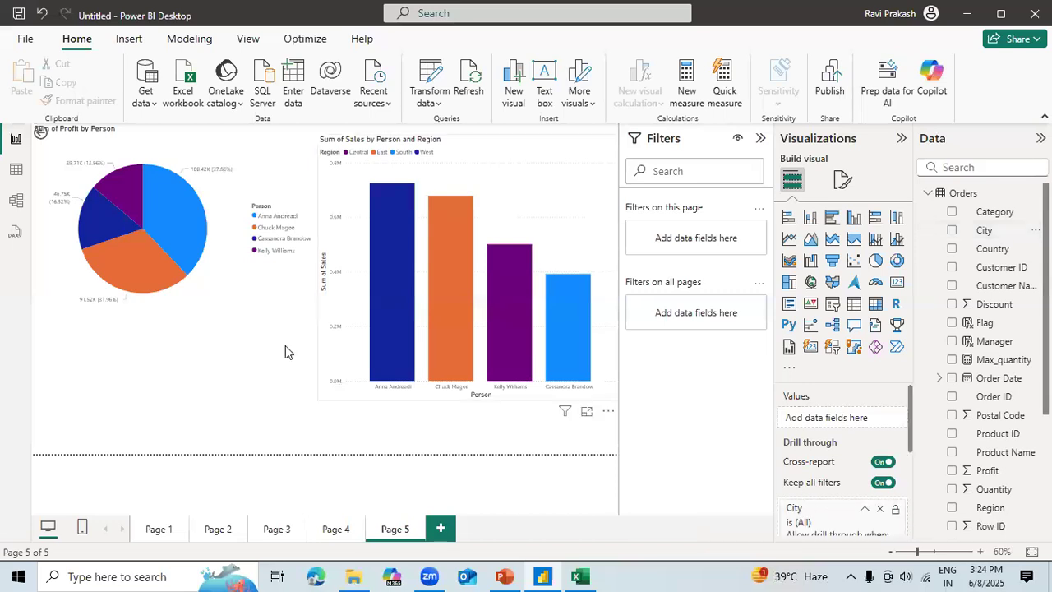
Step: Return to the map page and check North Carolina and an eastern state for a drill-through option
ctrl+click(41, 135)
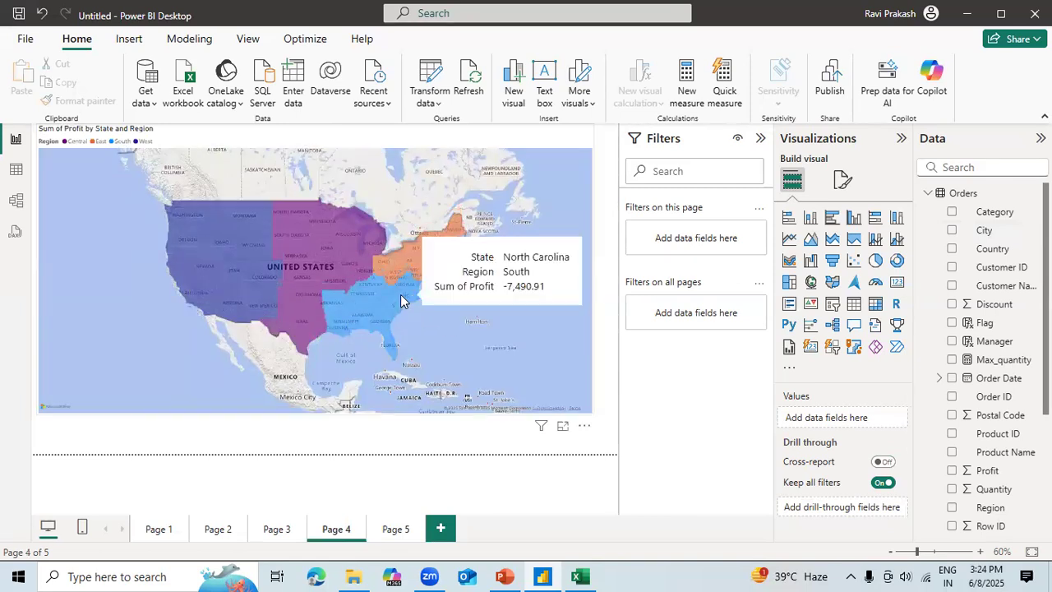
right_click(401, 301)
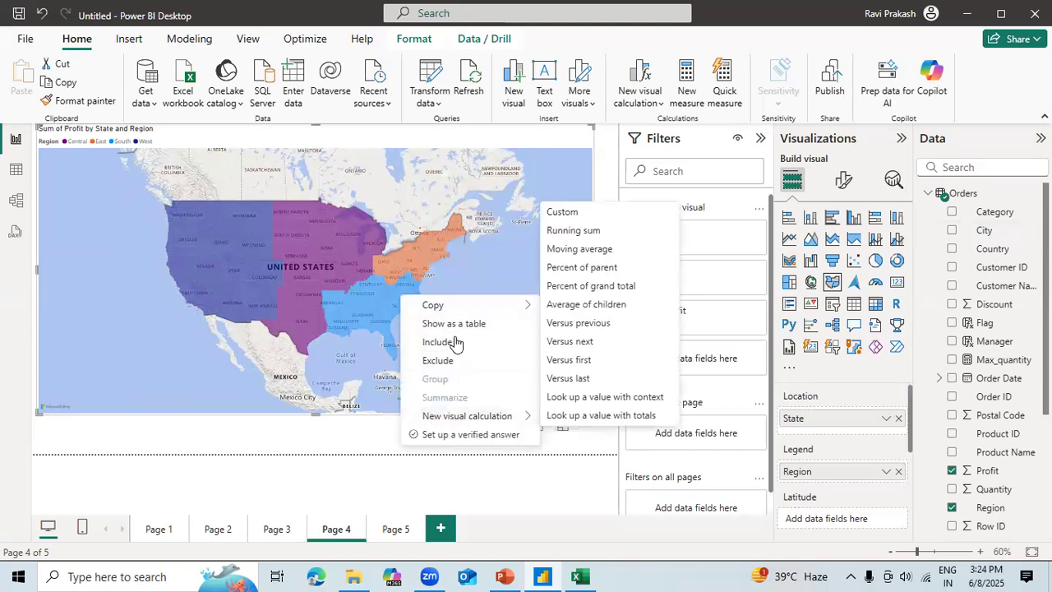
mouse_move(460, 307)
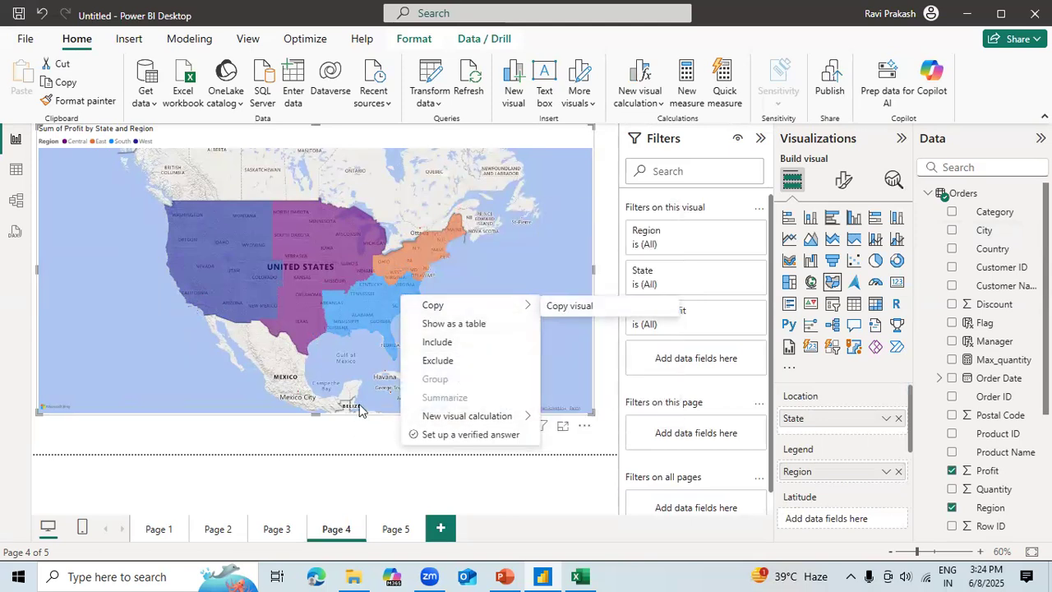
click(500, 275)
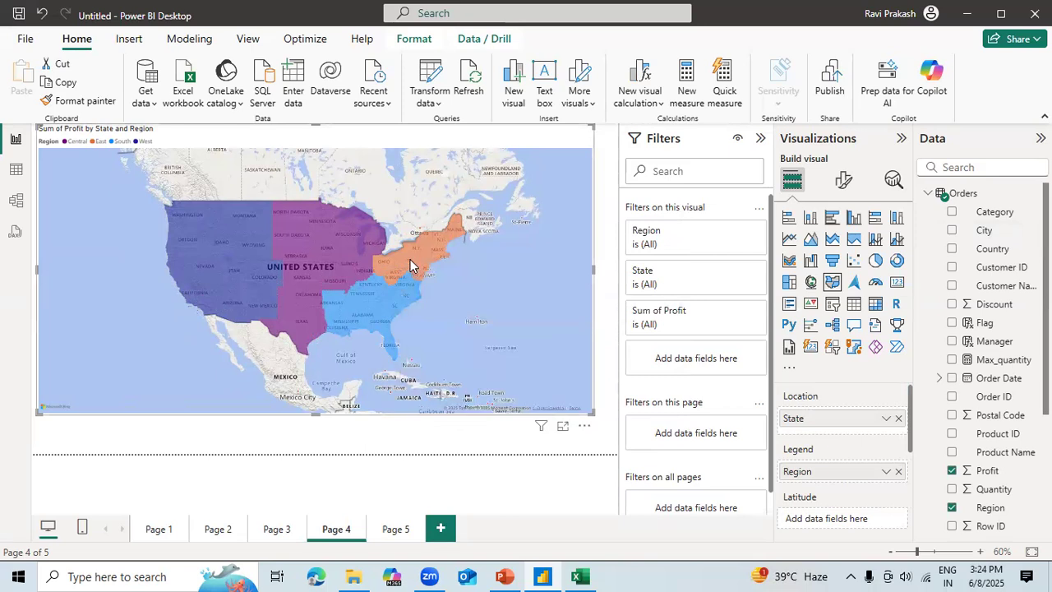
click(410, 261)
right_click(410, 263)
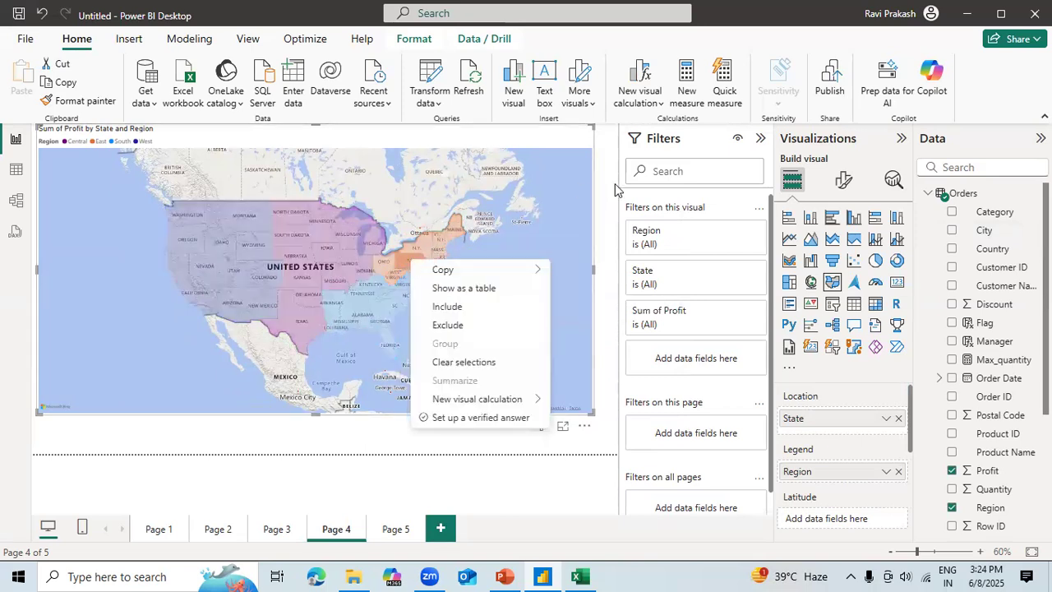
click(526, 234)
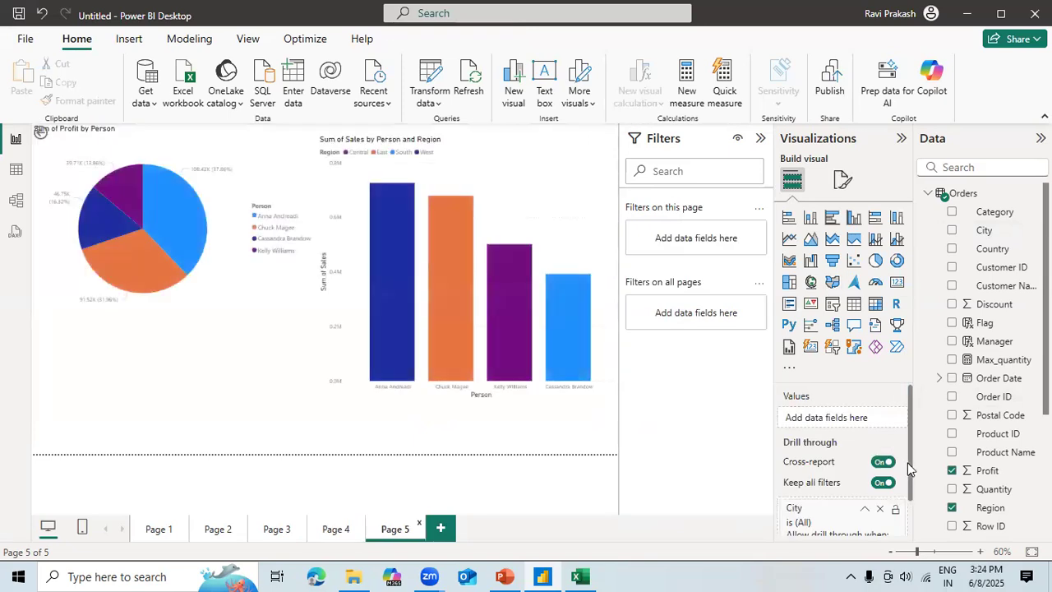
Step: Remove the City drill-through field from Page 5 and add State from the Orders table as a new visual on the page
scroll(910, 494, down, 3)
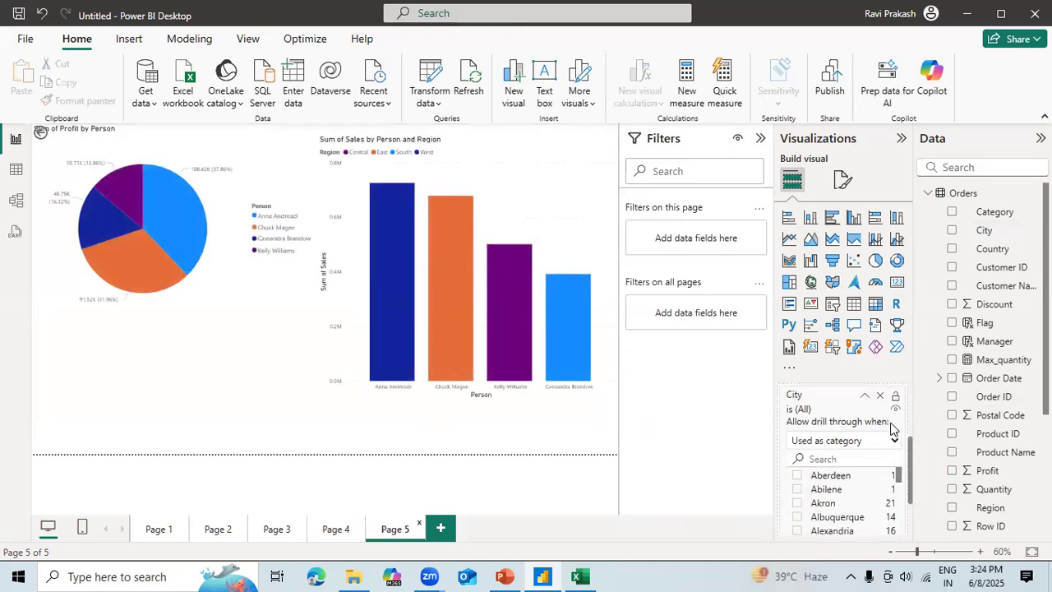
click(878, 399)
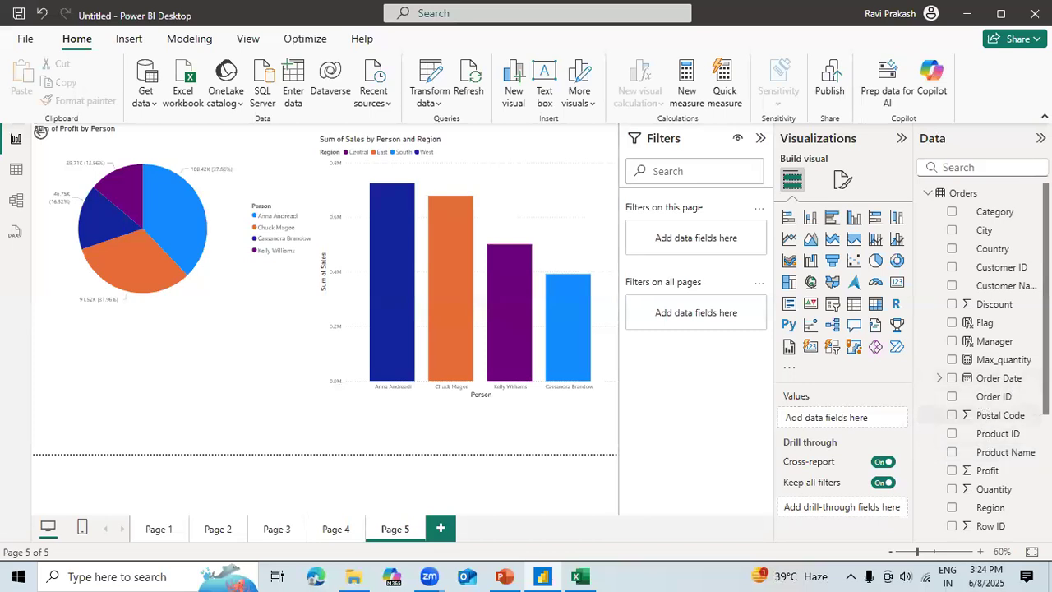
scroll(986, 362, down, 5)
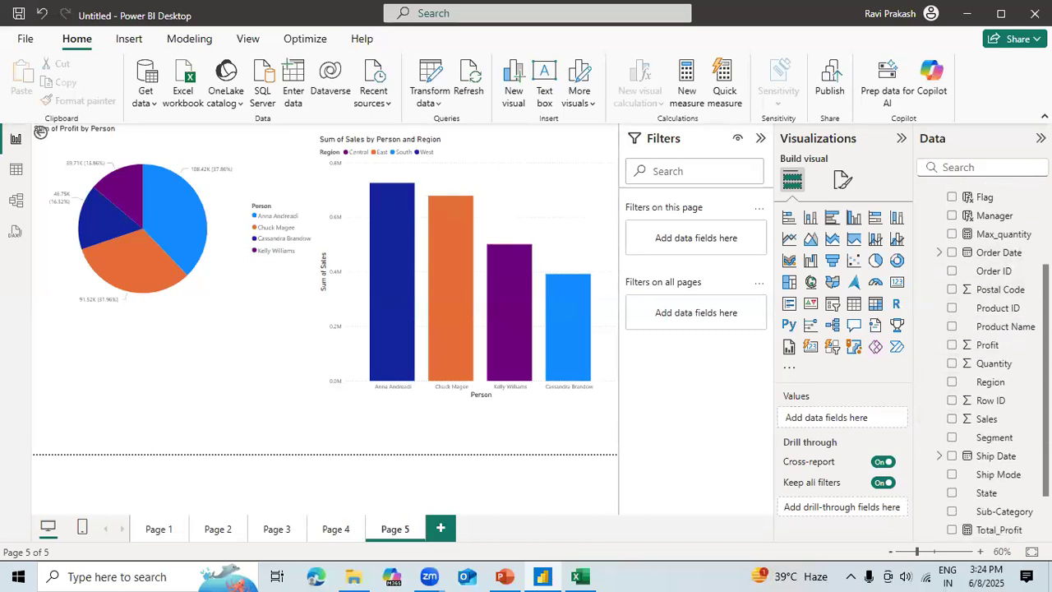
drag(955, 446, 846, 418)
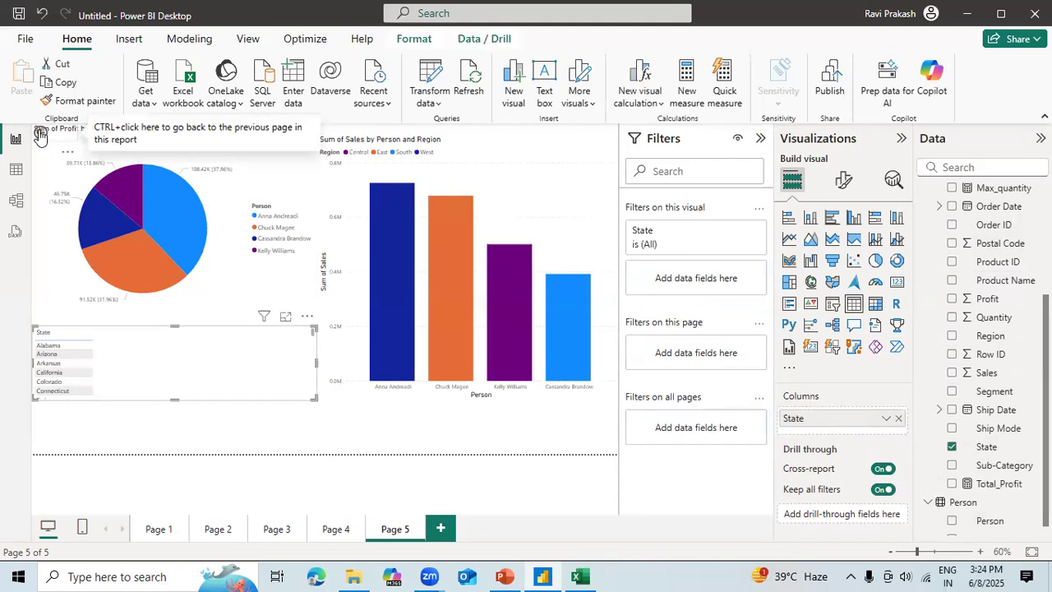
Step: Follow the back button to the map page and check an eastern and a western state for a drill-through option
ctrl+click(38, 134)
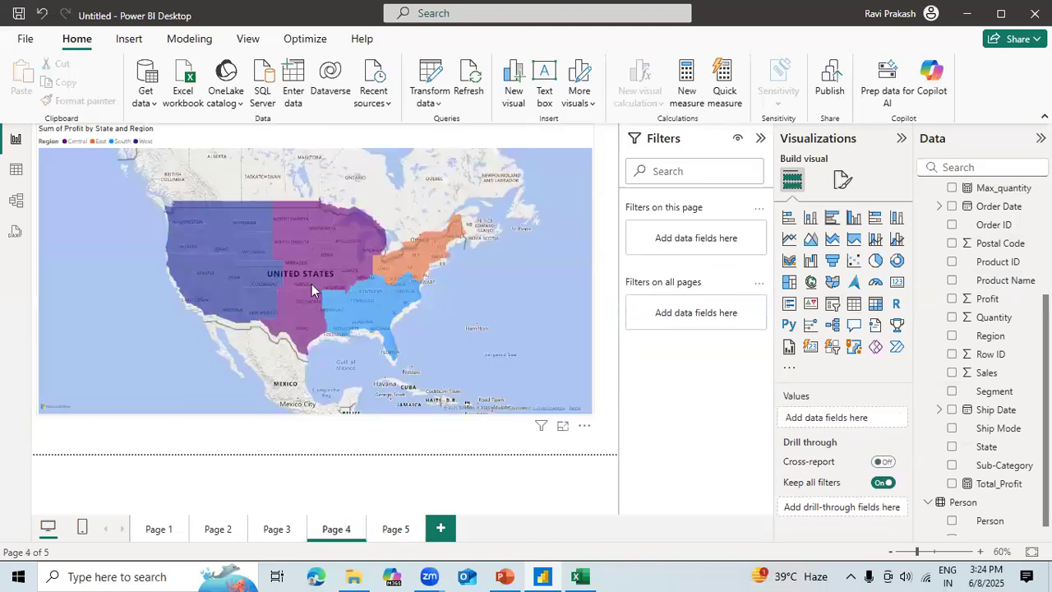
right_click(383, 262)
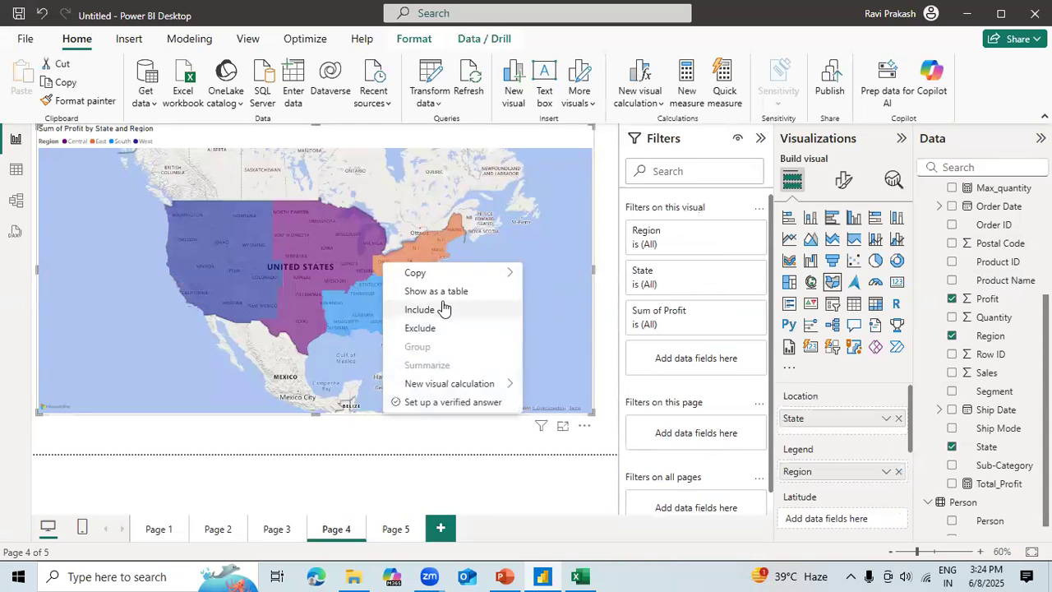
click(550, 276)
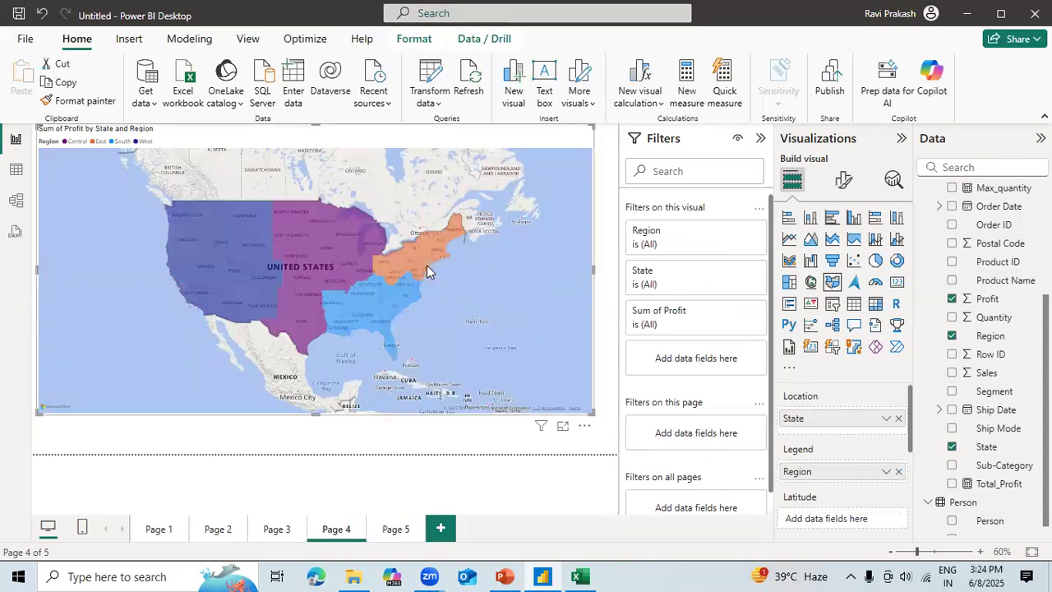
right_click(189, 233)
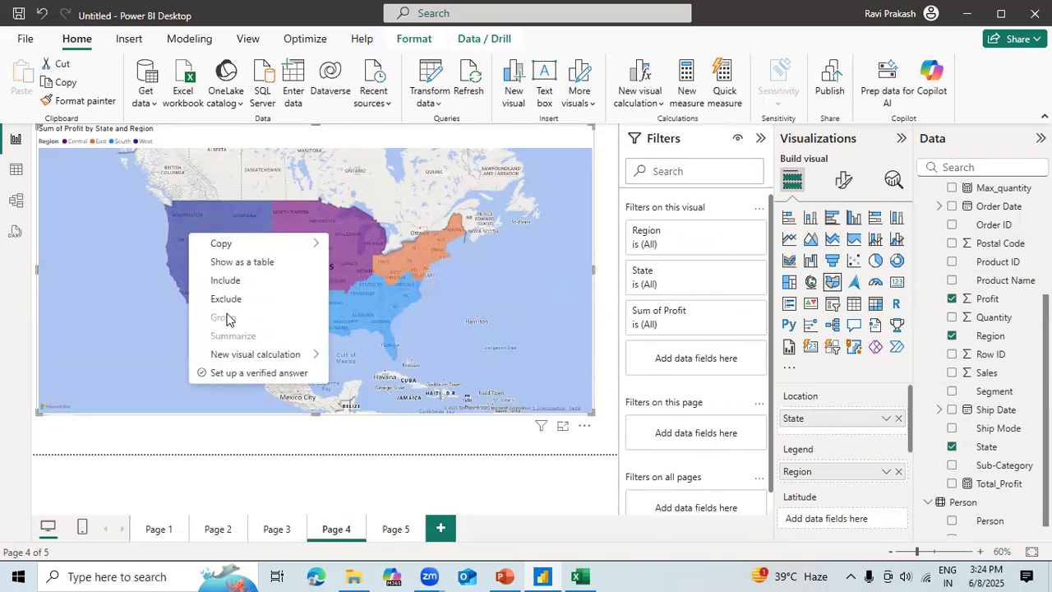
mouse_move(273, 358)
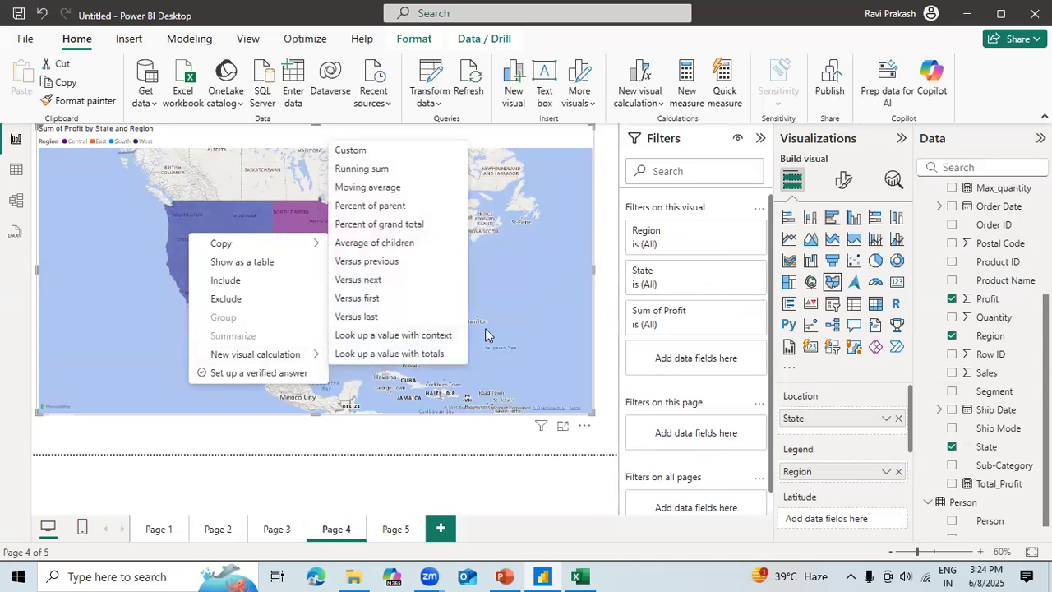
click(531, 331)
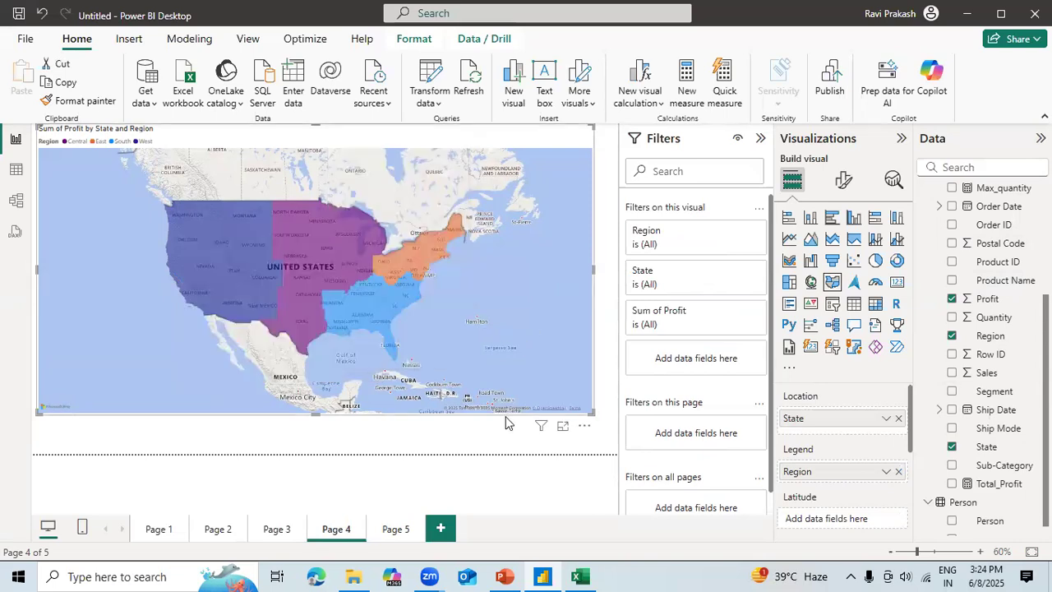
Step: Remove the State table from Page 5 and set State from the Orders table as the page's drill-through field
click(394, 530)
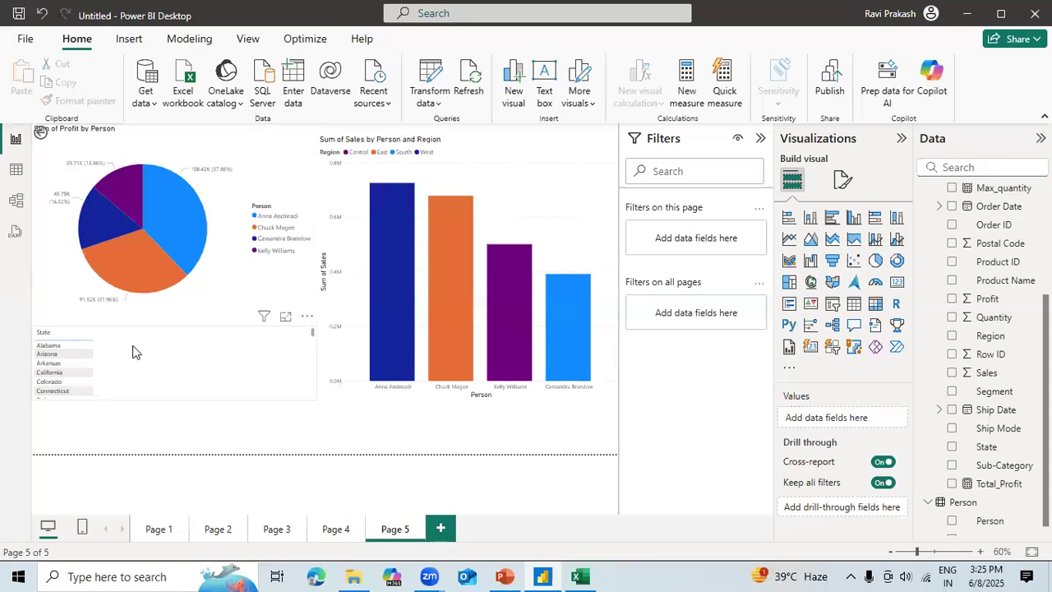
click(293, 319)
click(307, 319)
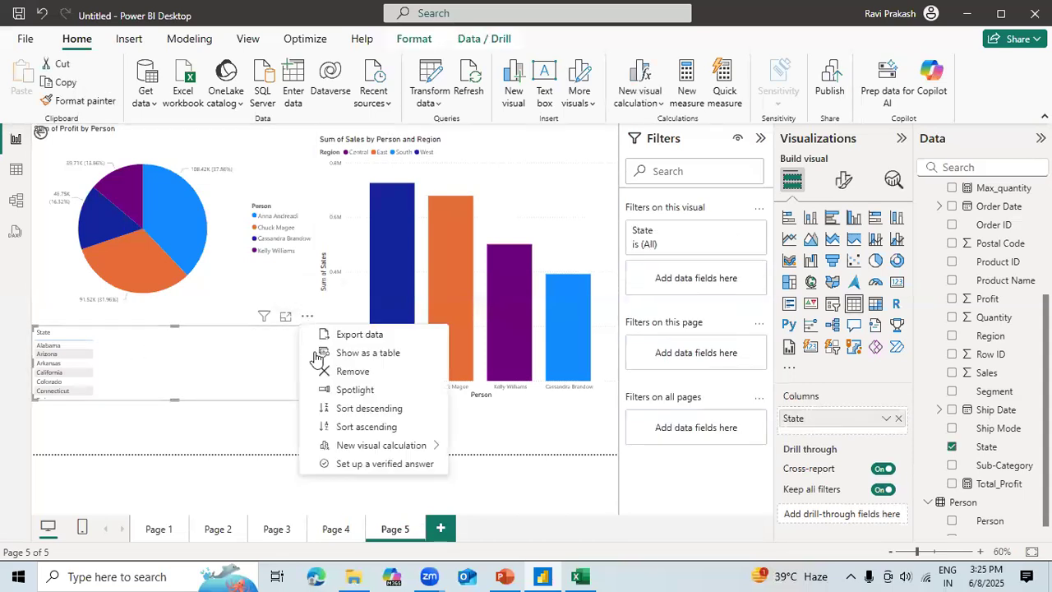
click(329, 375)
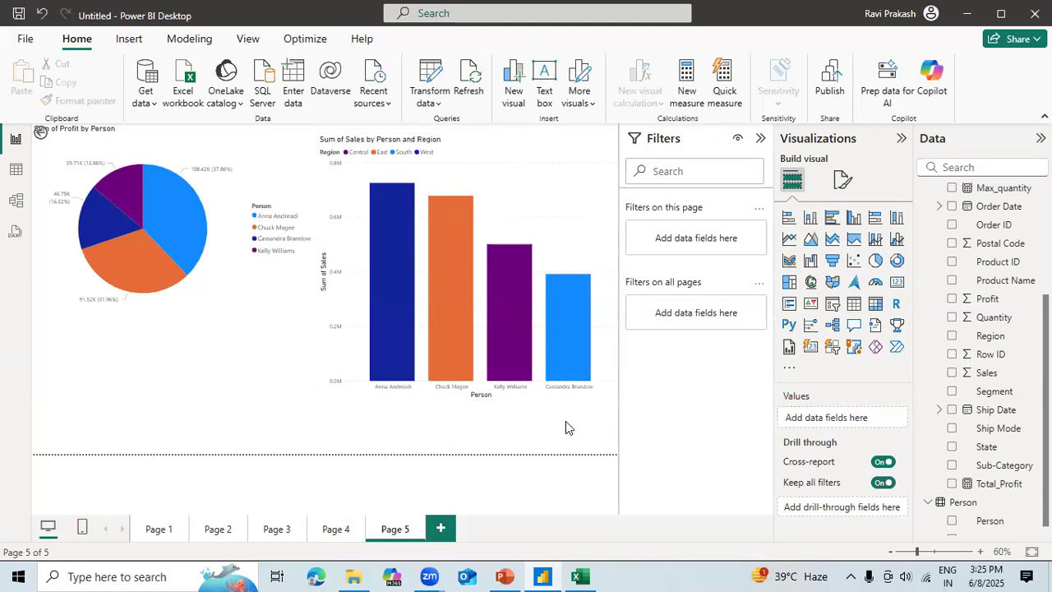
drag(985, 451, 842, 511)
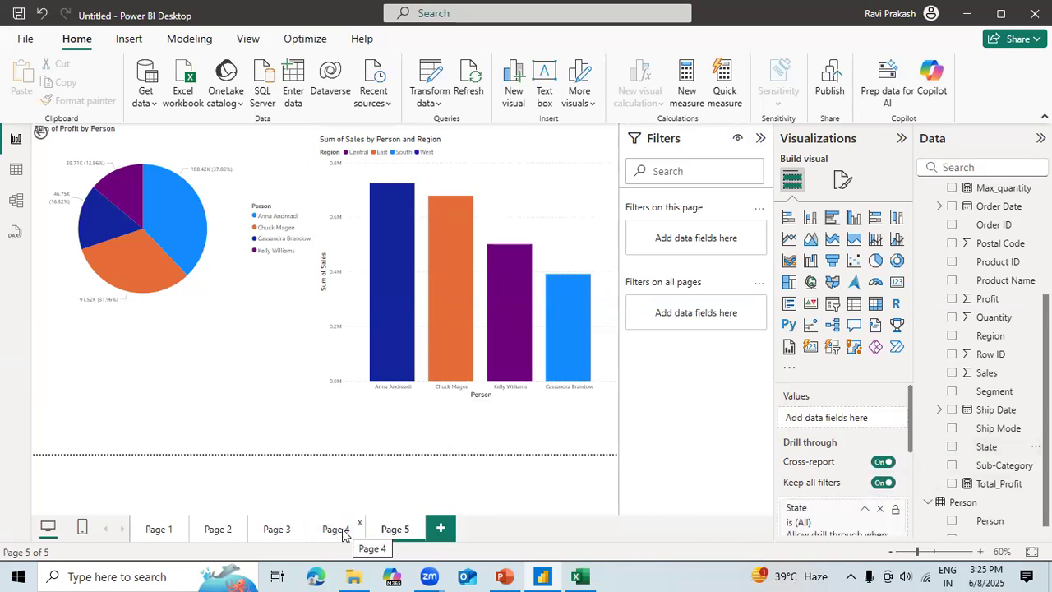
Step: Follow the back button to the map page and drill through from Missouri to Page 5
ctrl+click(40, 136)
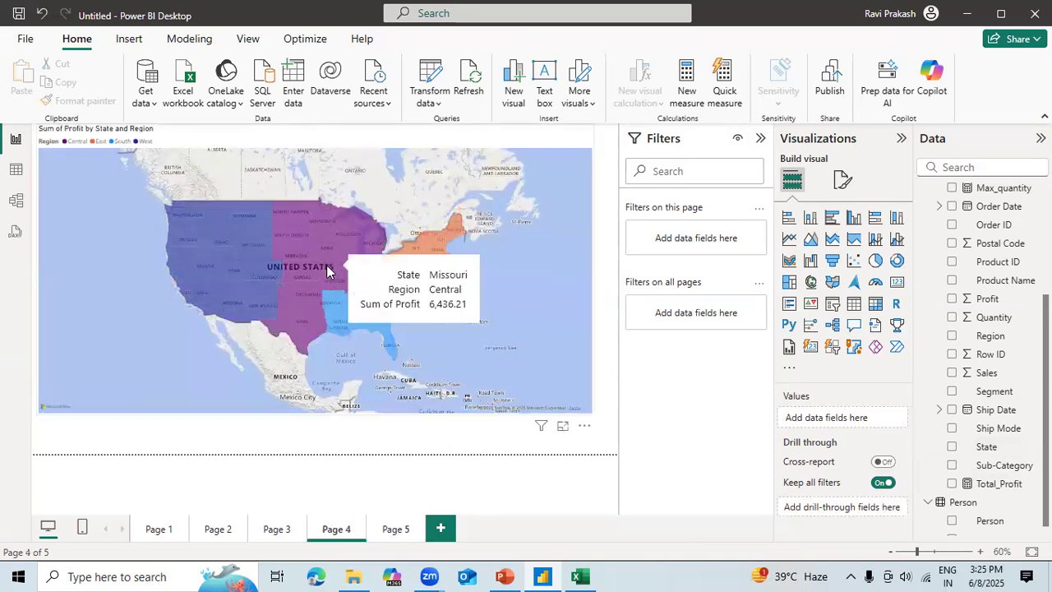
right_click(328, 271)
mouse_move(399, 351)
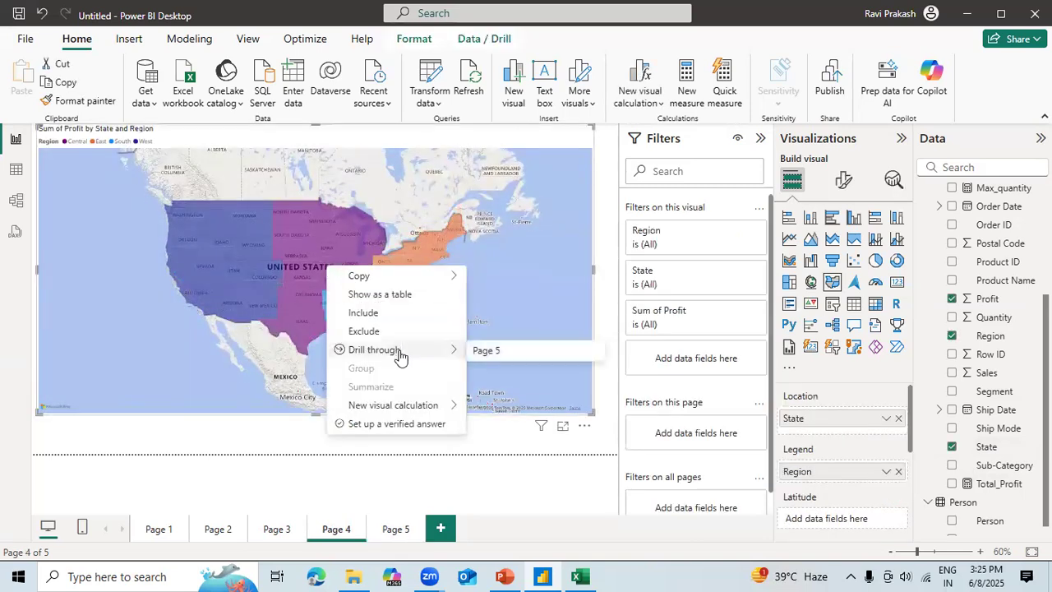
click(485, 351)
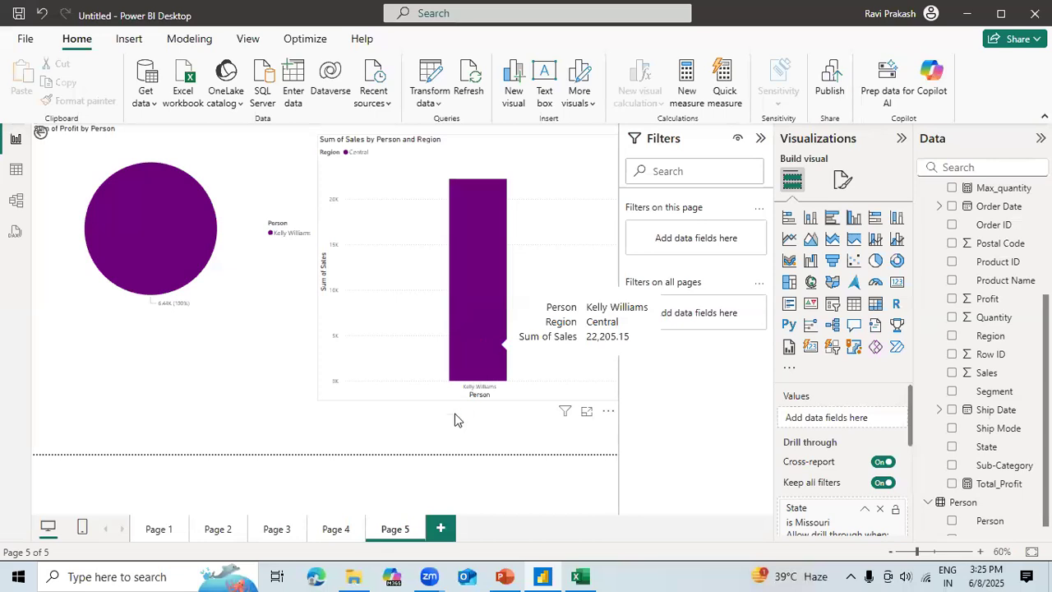
Step: Shrink the Sum of Sales by Person and Region chart's height and align it with the upper edge of Page 5
click(493, 323)
drag(476, 296, 465, 258)
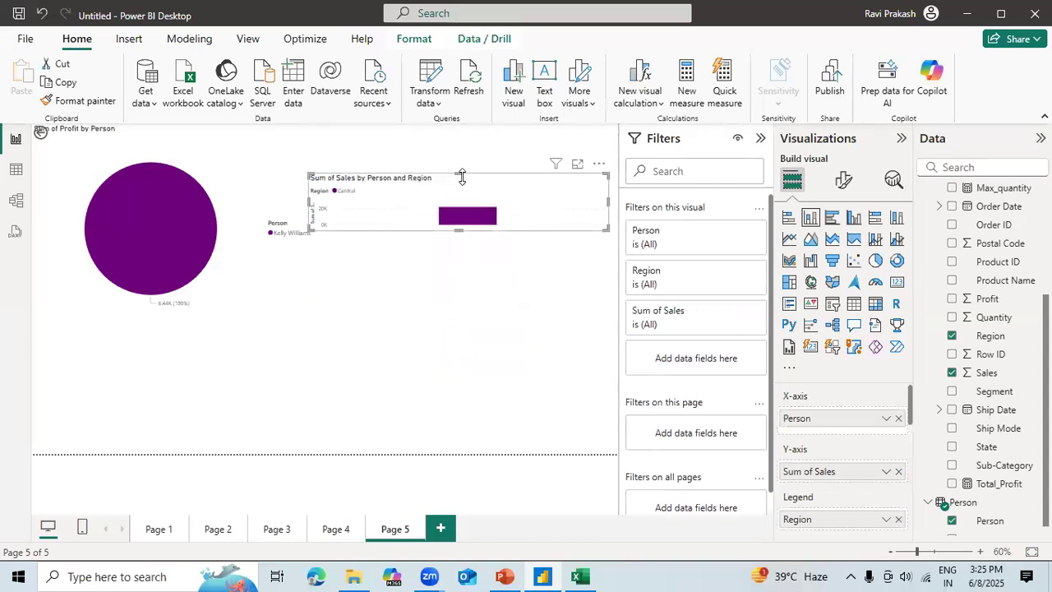
drag(460, 173, 459, 125)
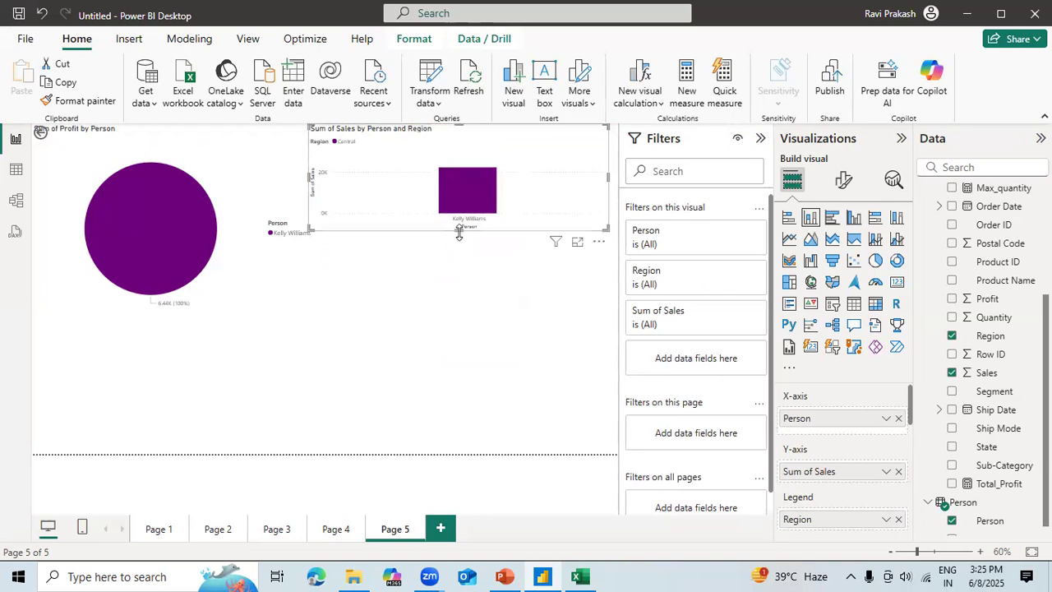
drag(458, 231, 460, 252)
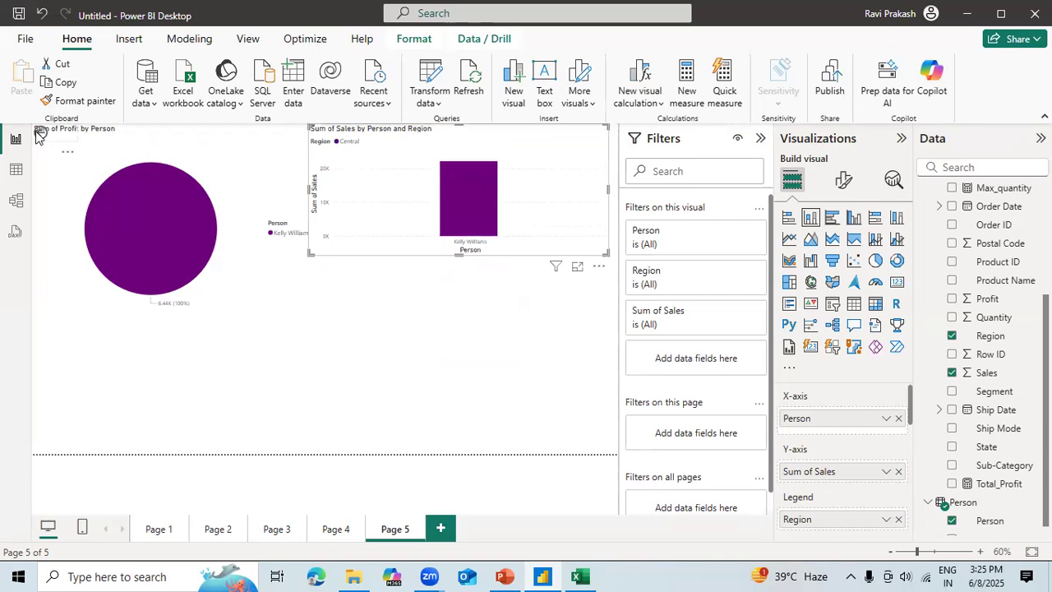
Step: Follow the back button to the map page and return to Page 5
click(38, 136)
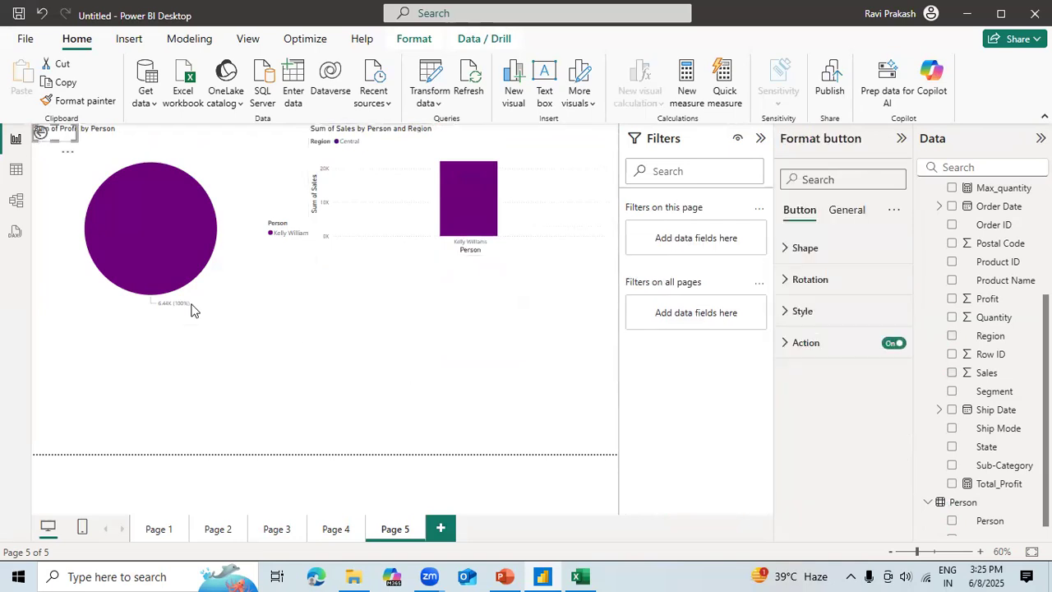
ctrl+click(46, 138)
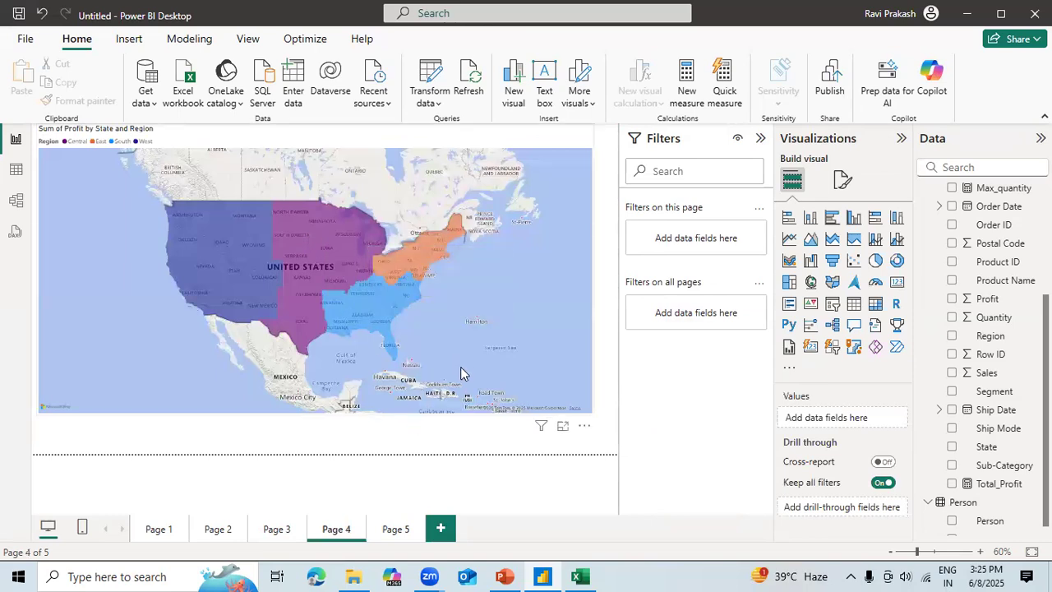
click(396, 530)
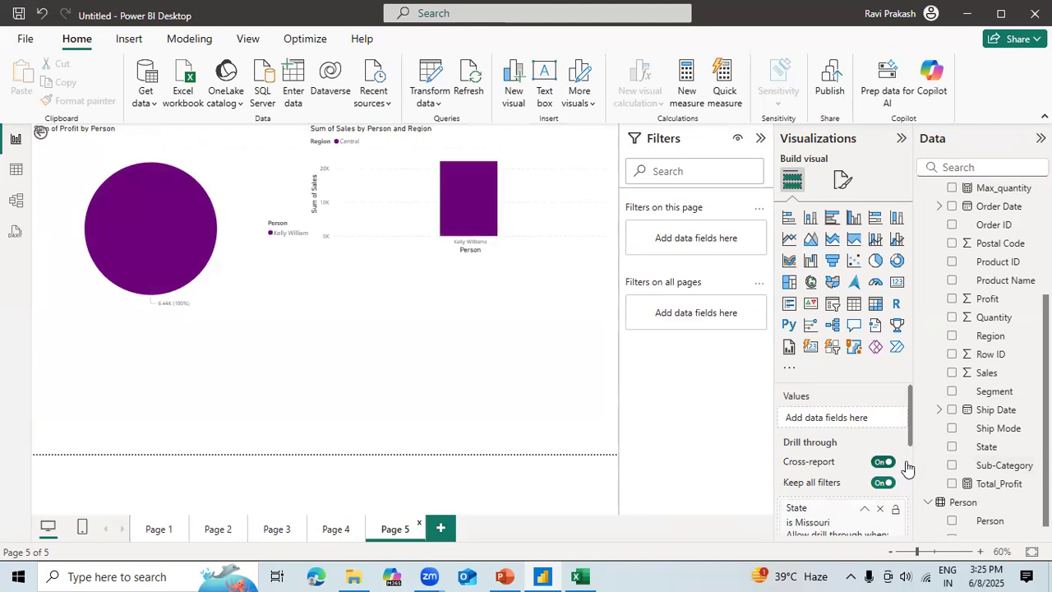
Step: Clear the State and Region drill-through filters of Page 5 and add State again as its drill-through field
scroll(909, 467, down, 3)
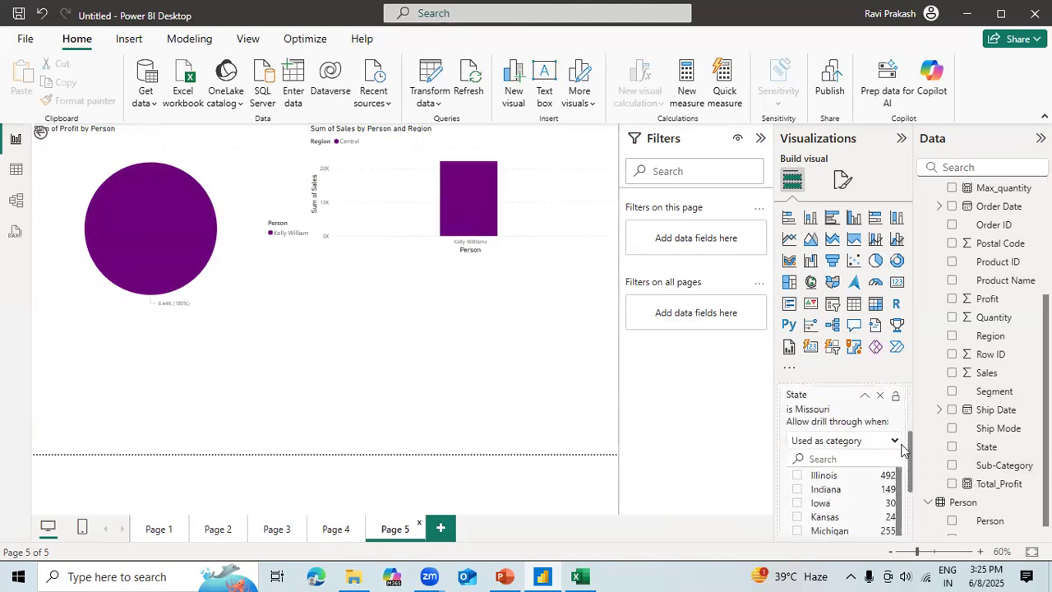
click(879, 396)
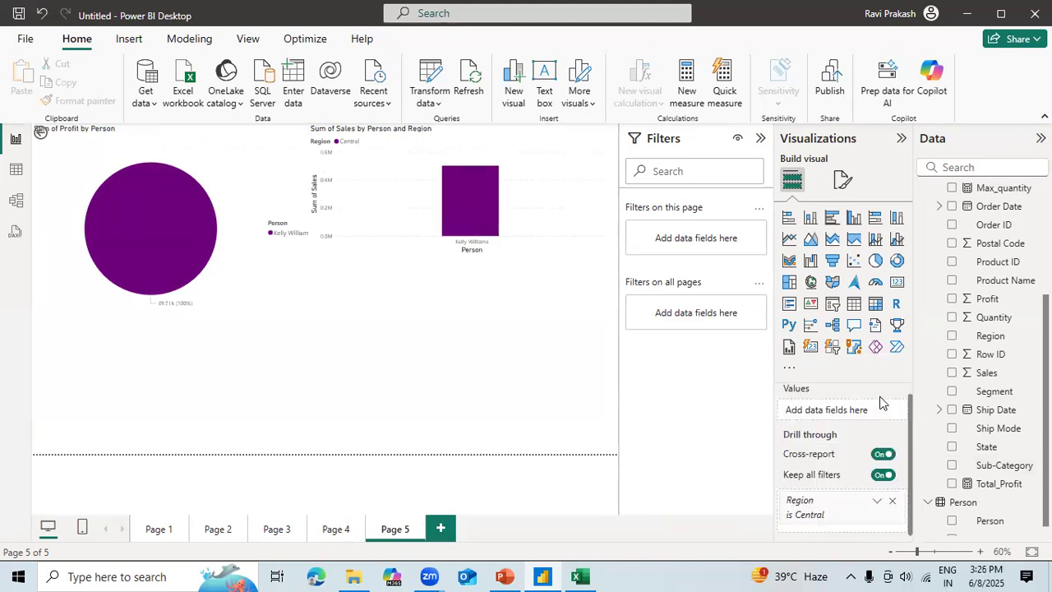
click(893, 501)
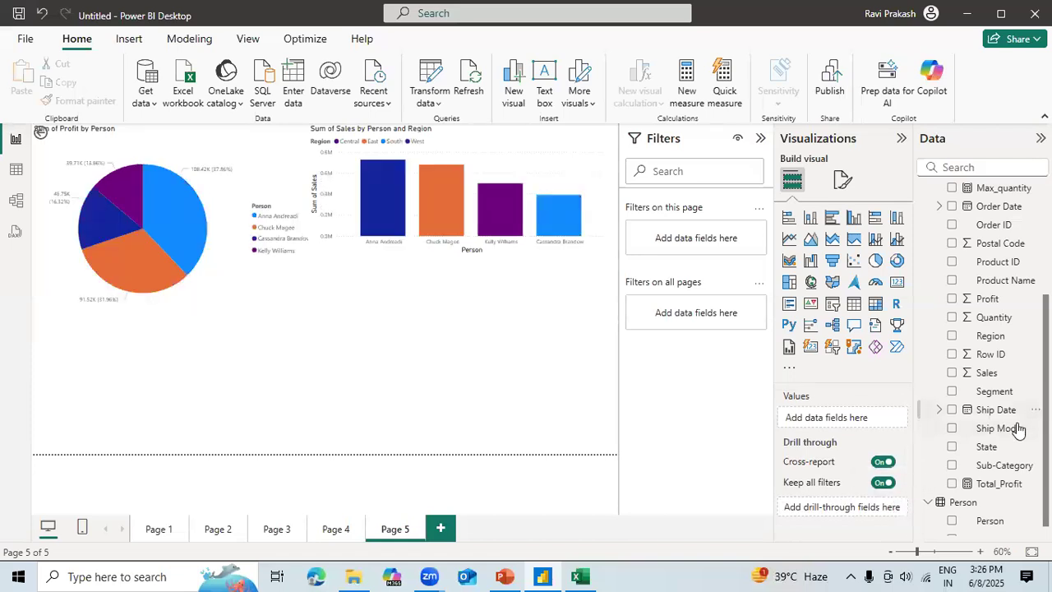
drag(989, 449, 852, 509)
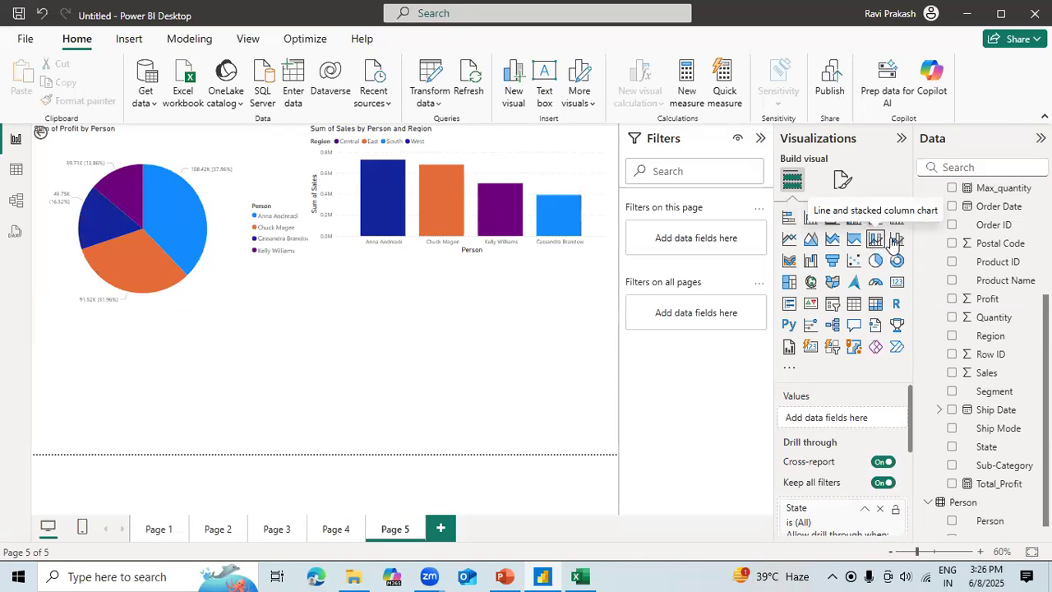
Step: Insert an area chart on Page 5, place it below the column chart, and enlarge it downward and toward the pie chart
click(811, 240)
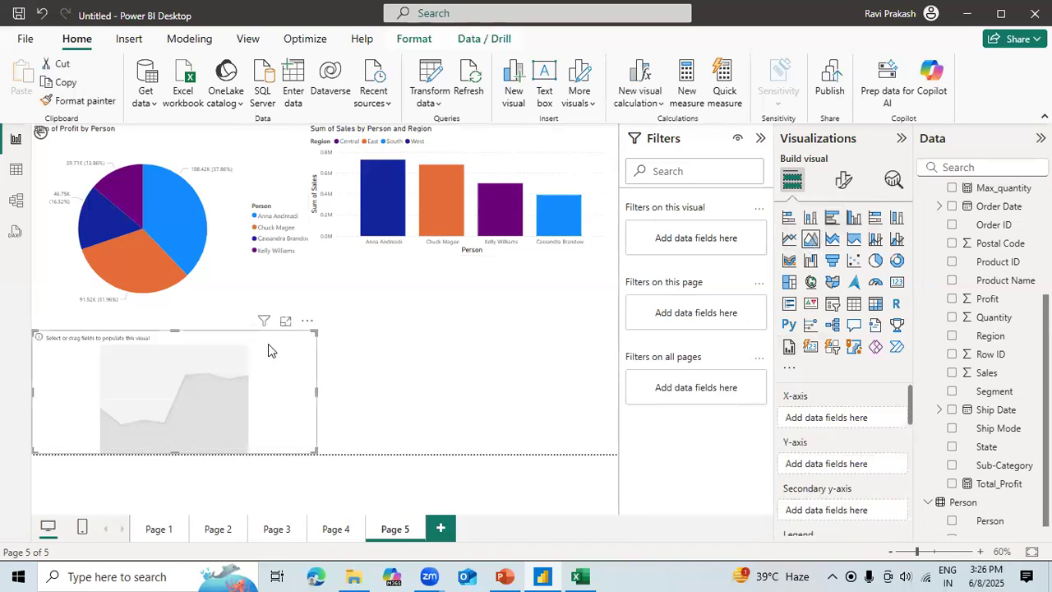
drag(282, 351, 556, 291)
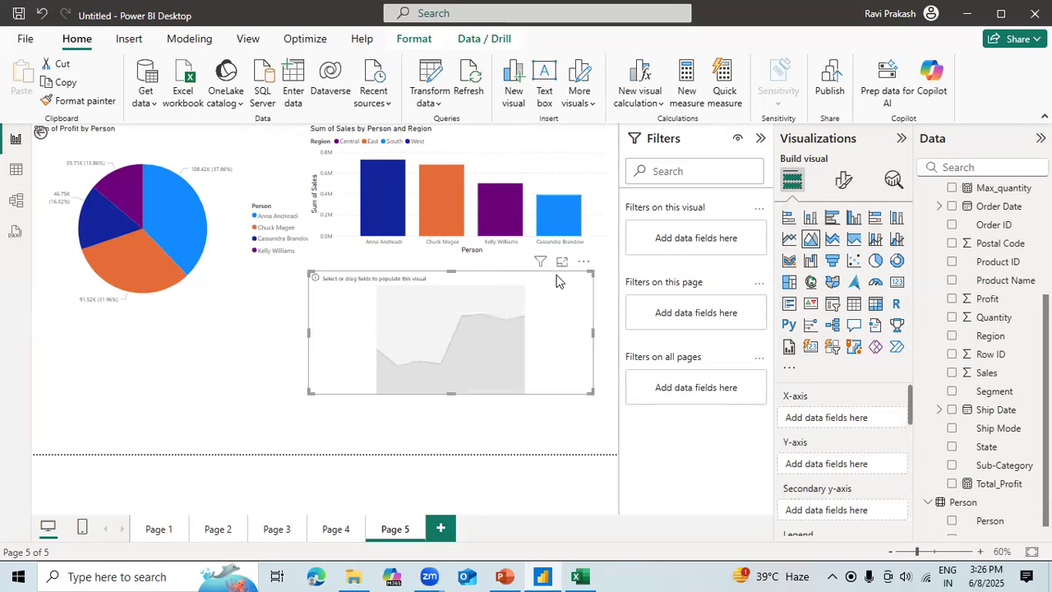
click(453, 436)
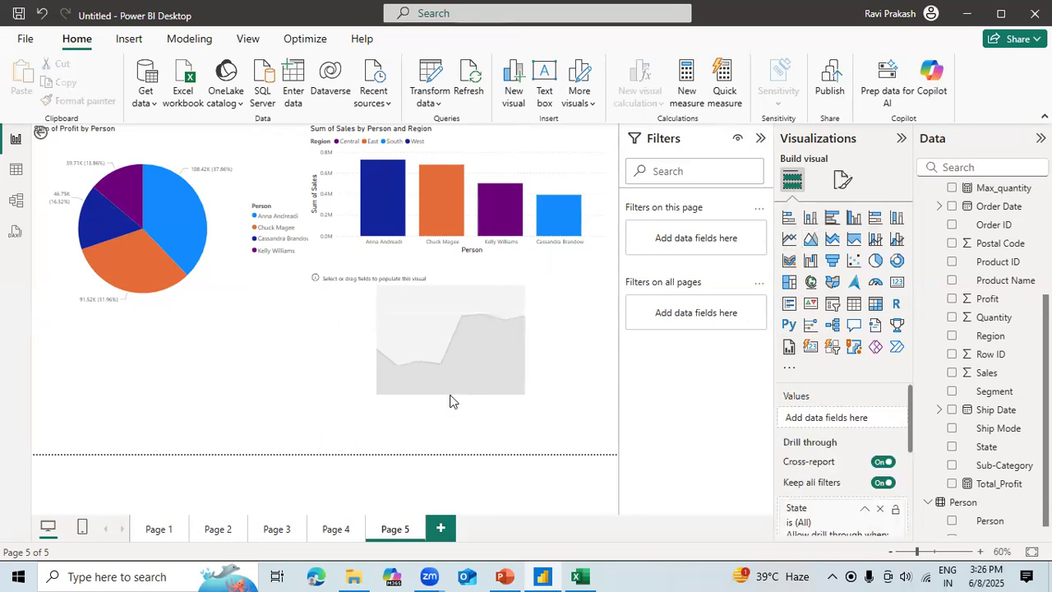
click(453, 333)
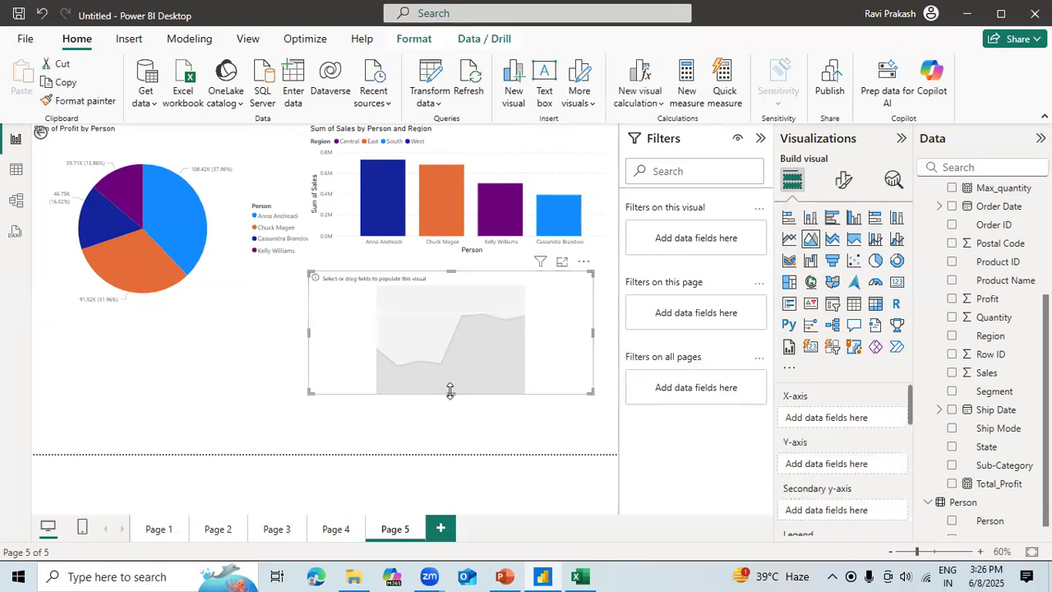
drag(450, 393, 451, 432)
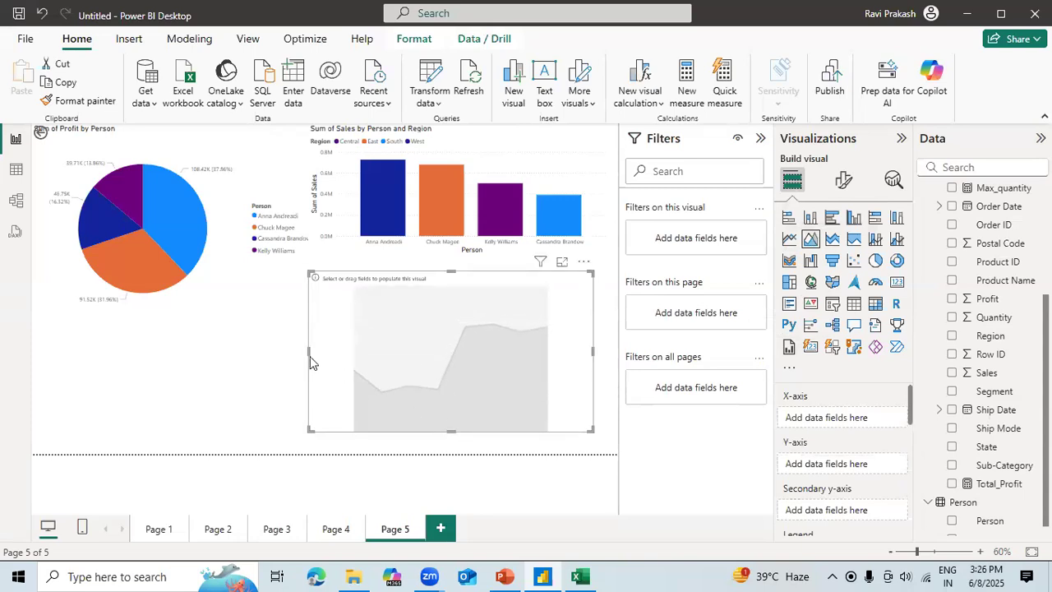
drag(307, 351, 175, 353)
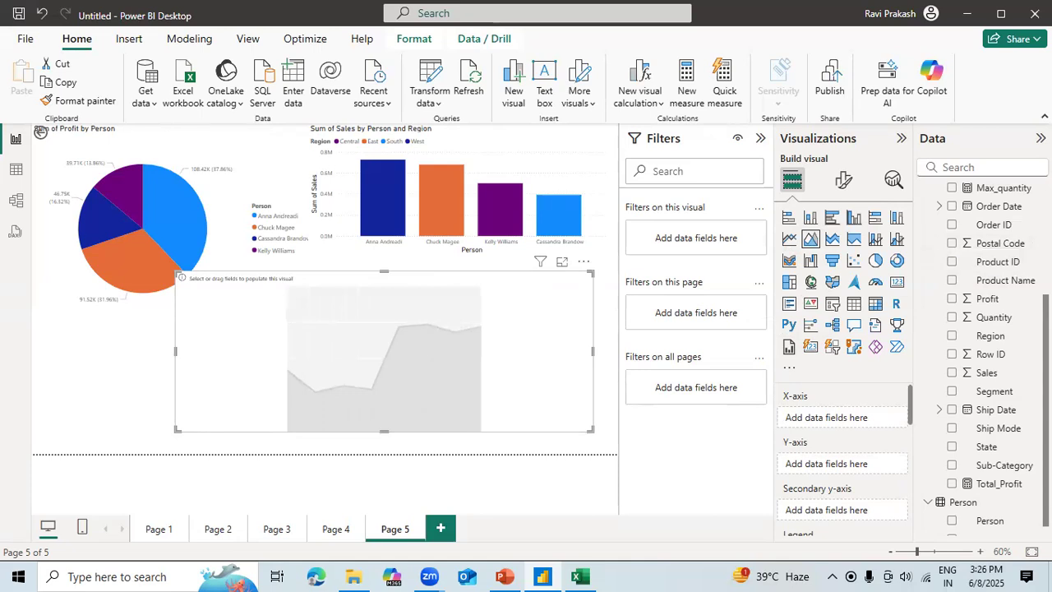
Step: Plot Profit by City in the area chart on Page 5 and shift the chart slightly toward the page's right edge
scroll(954, 238, up, 5)
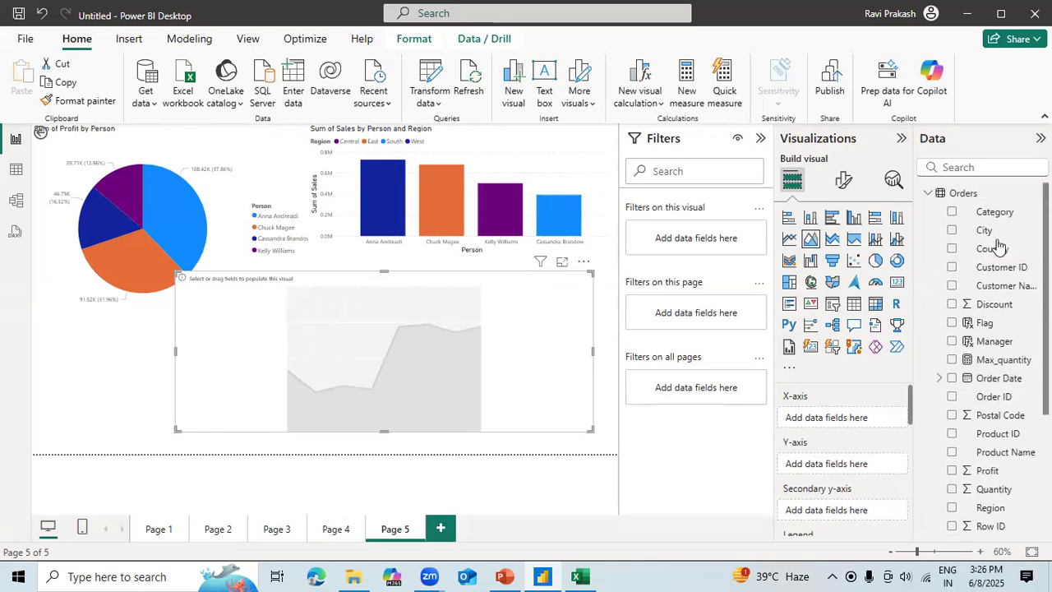
click(952, 230)
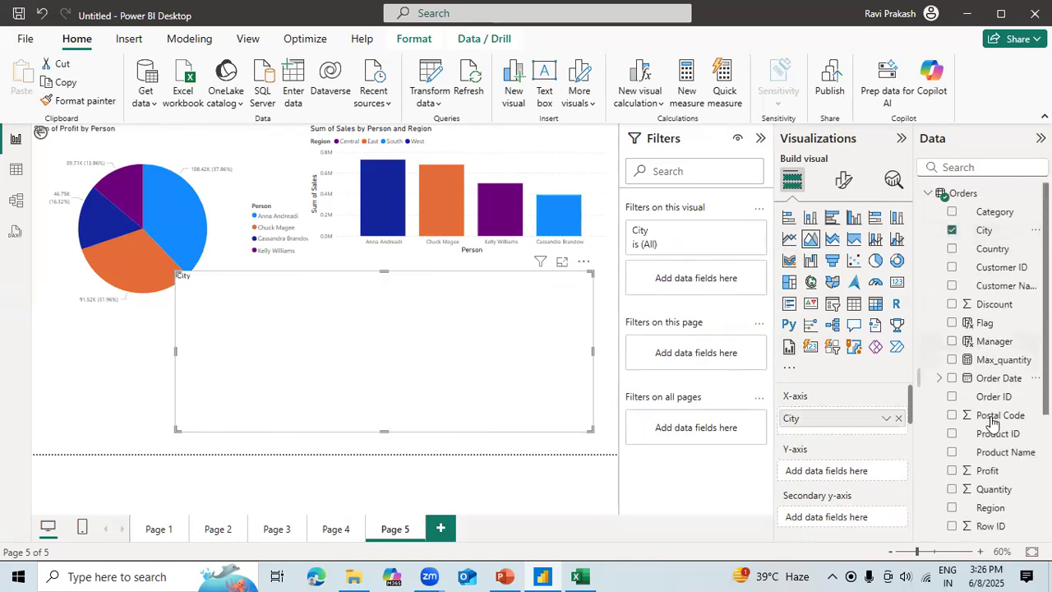
click(953, 470)
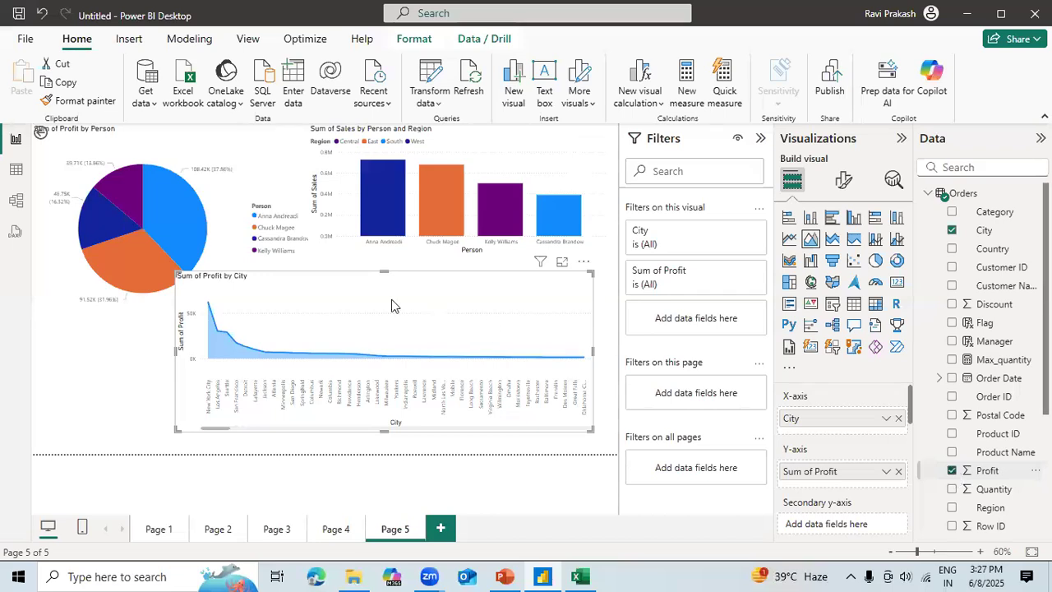
drag(233, 355, 257, 360)
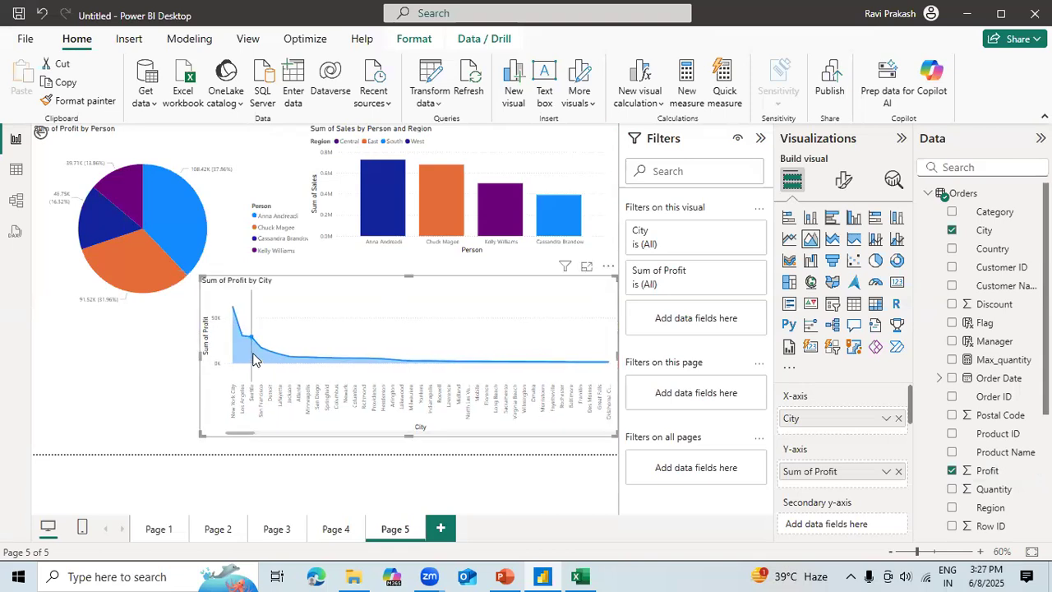
click(326, 274)
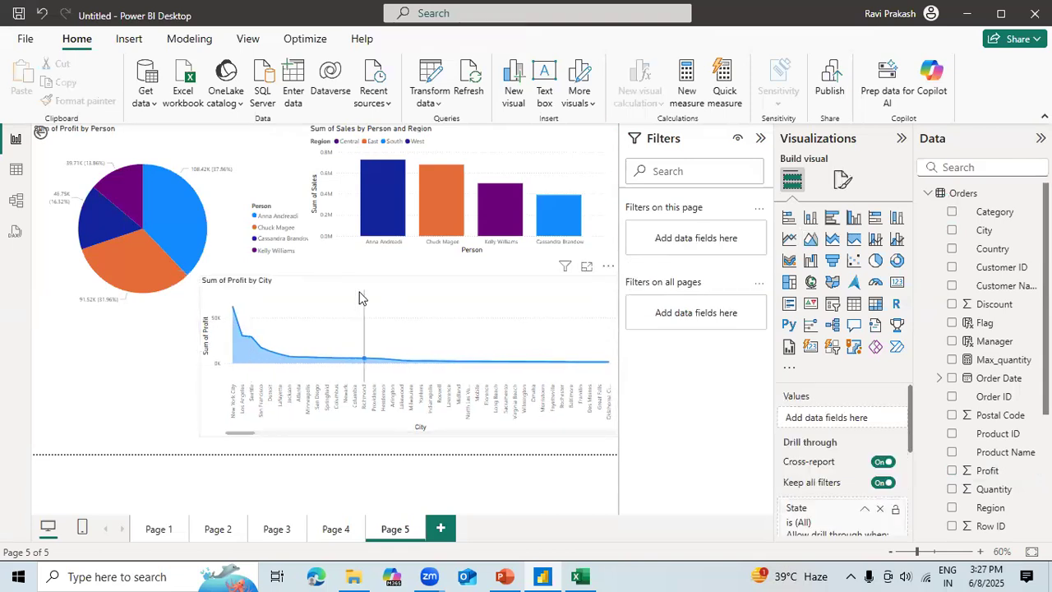
Step: Drill through from Pennsylvania on the Page 4 profit map to Page 5
click(334, 531)
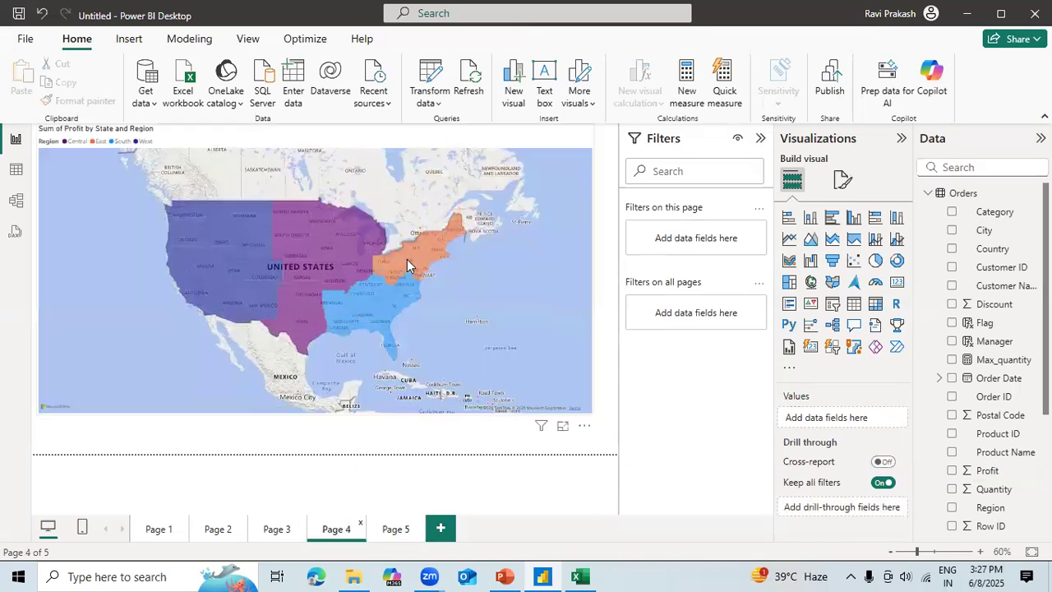
mouse_move(407, 262)
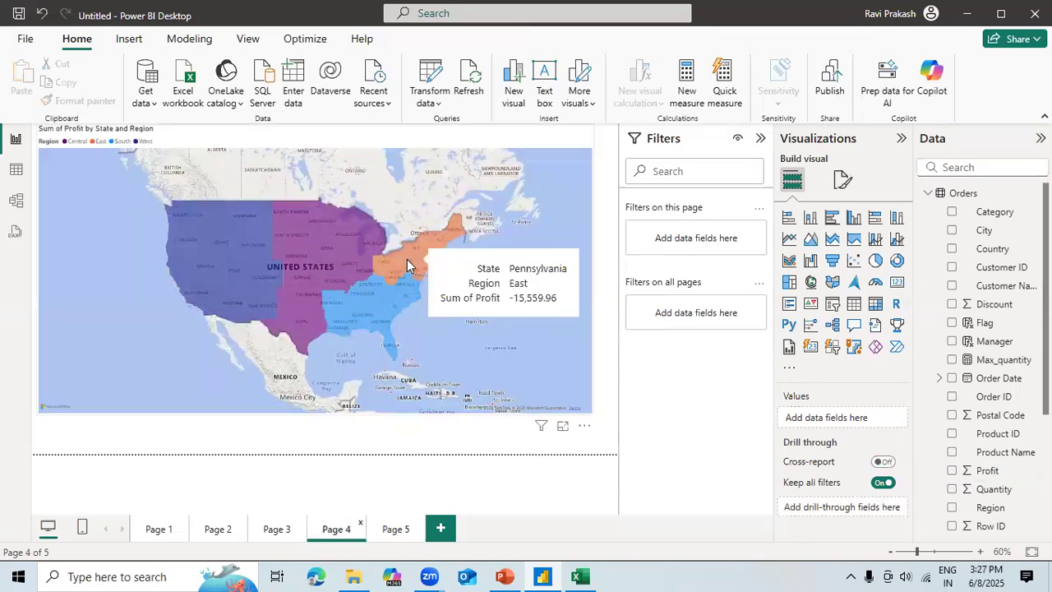
right_click(407, 261)
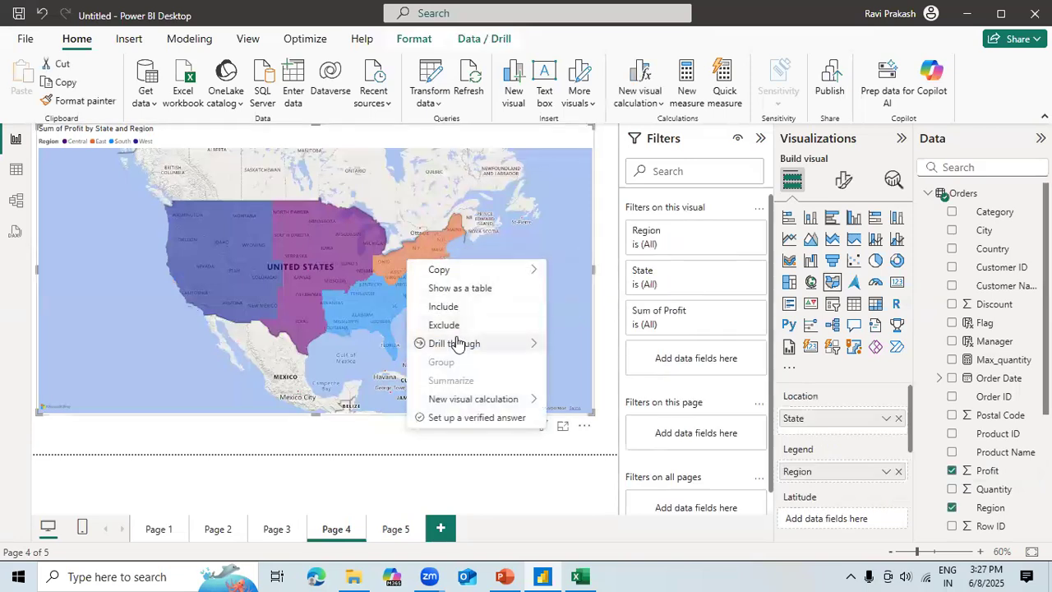
mouse_move(499, 343)
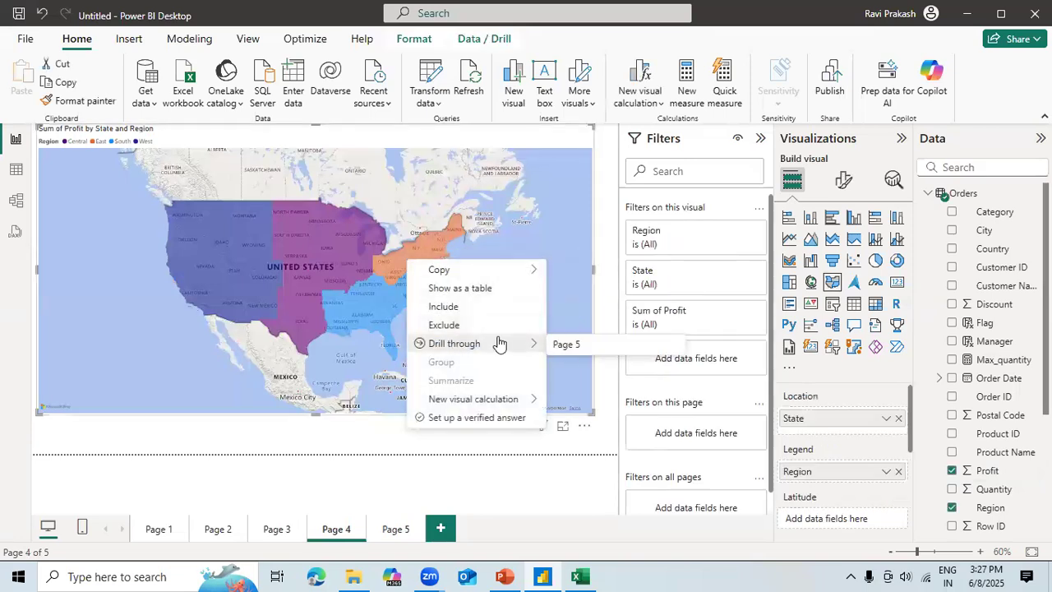
click(575, 345)
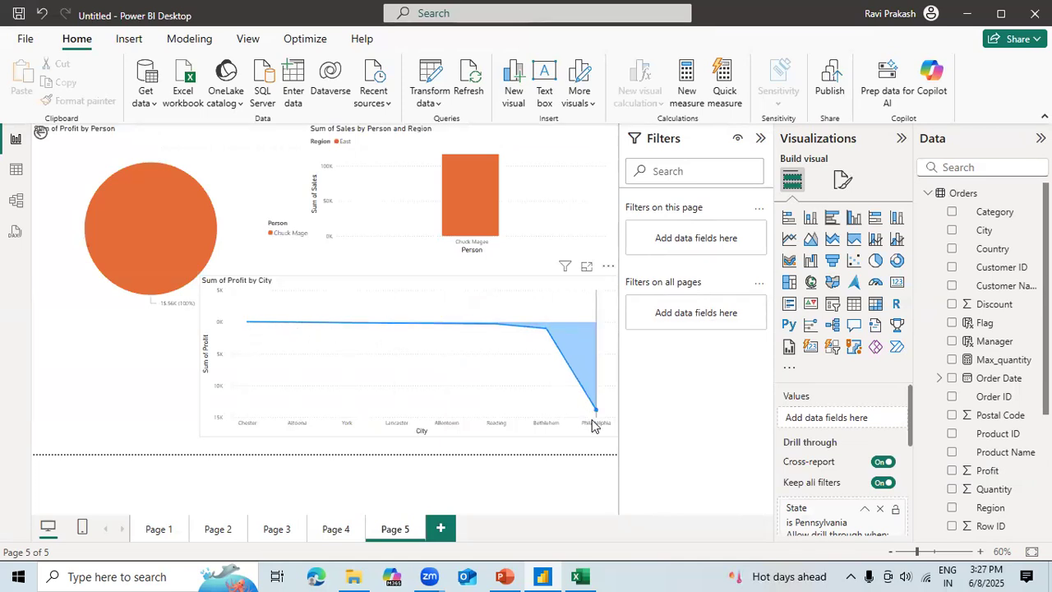
Step: Widen the Sum of Profit by City chart across Page 5, move it down, and reduce its height to clear the pie chart
click(353, 284)
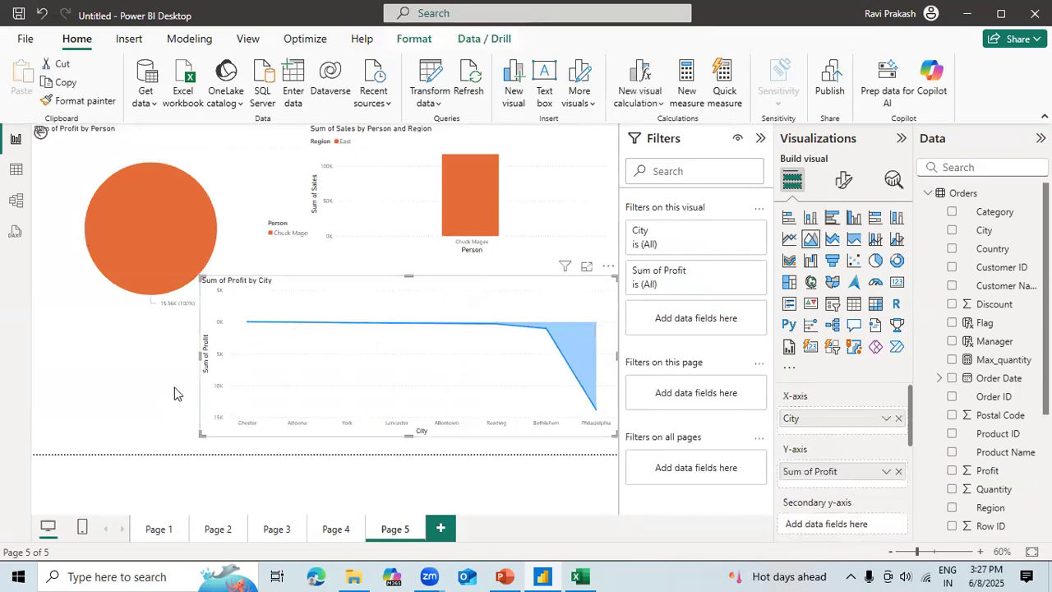
drag(198, 354, 22, 353)
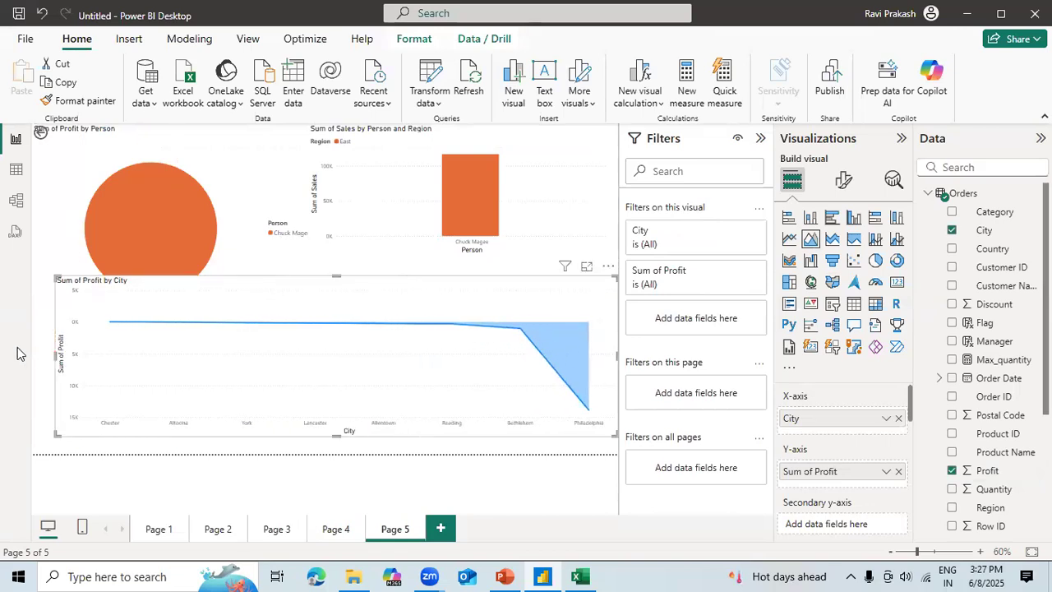
drag(117, 354, 236, 371)
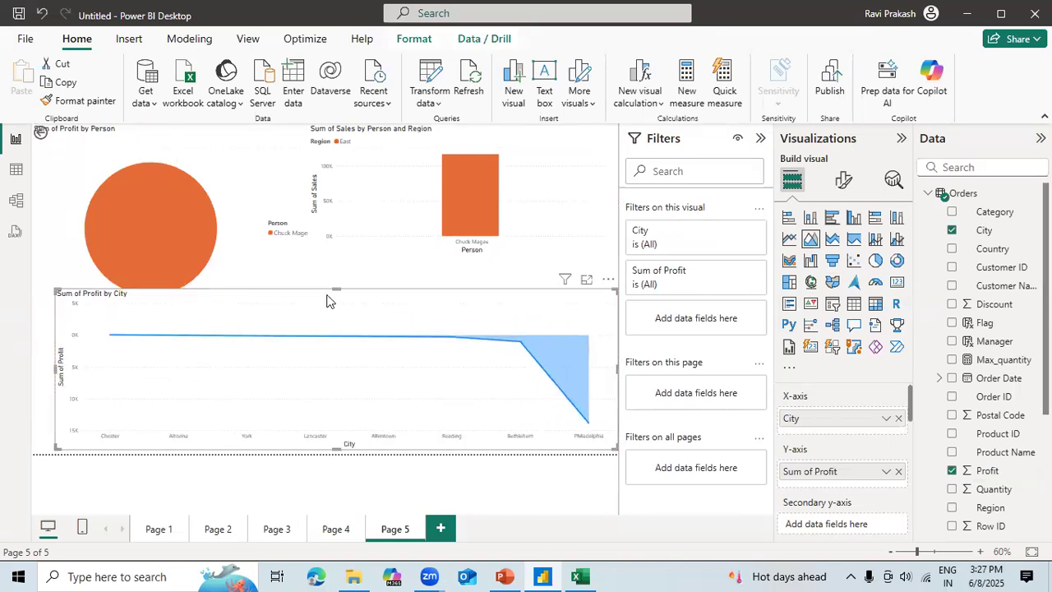
drag(324, 301, 315, 305)
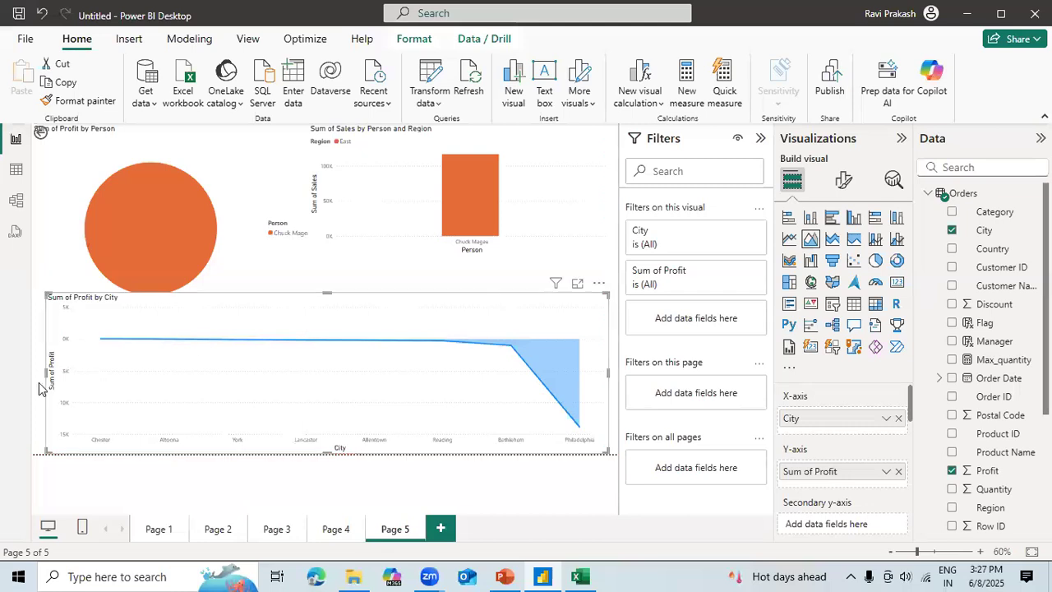
drag(43, 375, 150, 375)
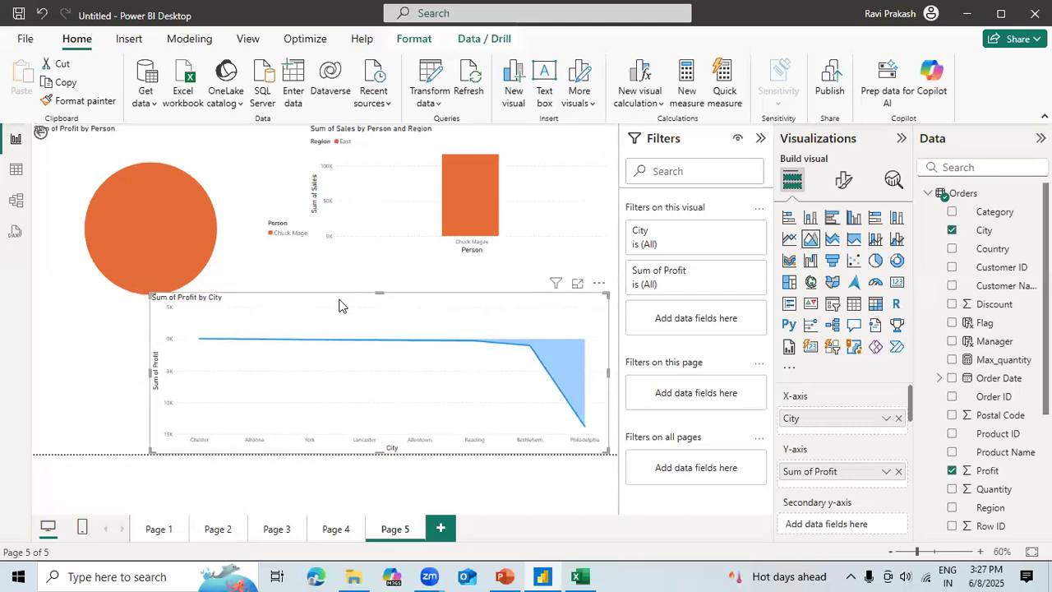
drag(289, 327, 207, 333)
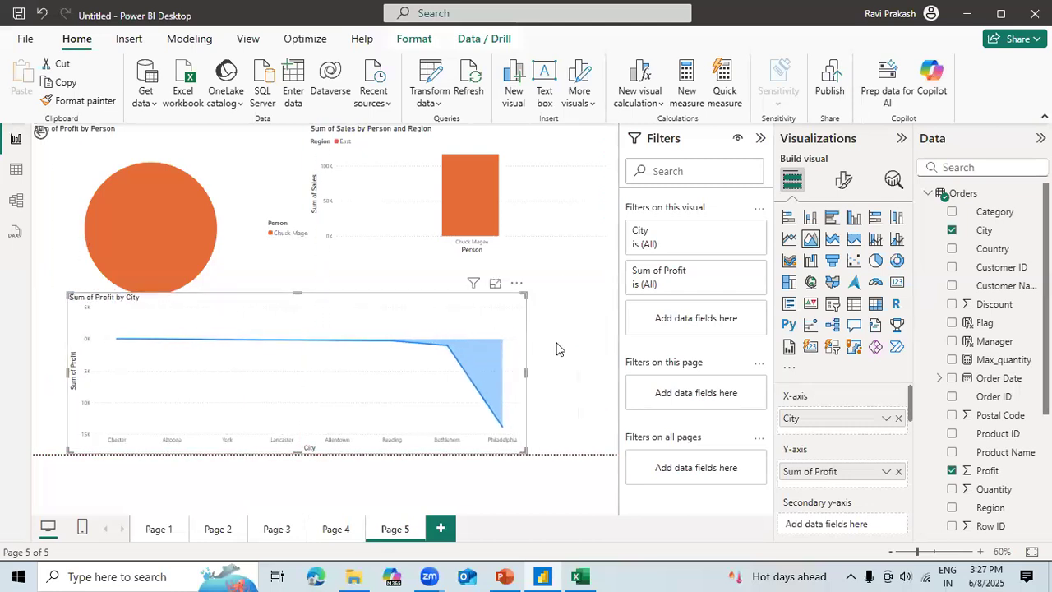
drag(526, 371, 608, 366)
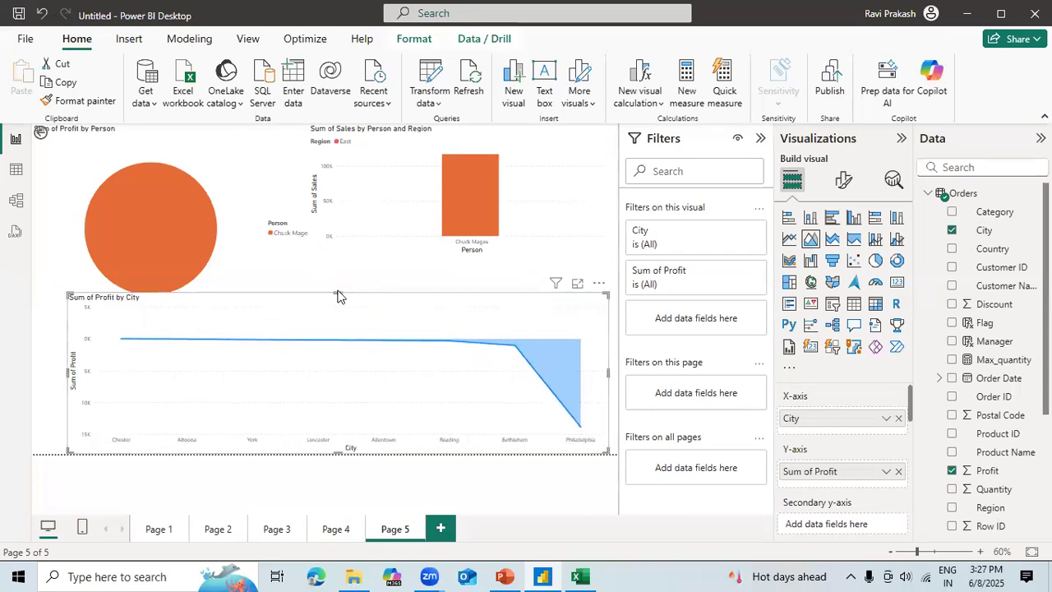
drag(336, 294, 335, 315)
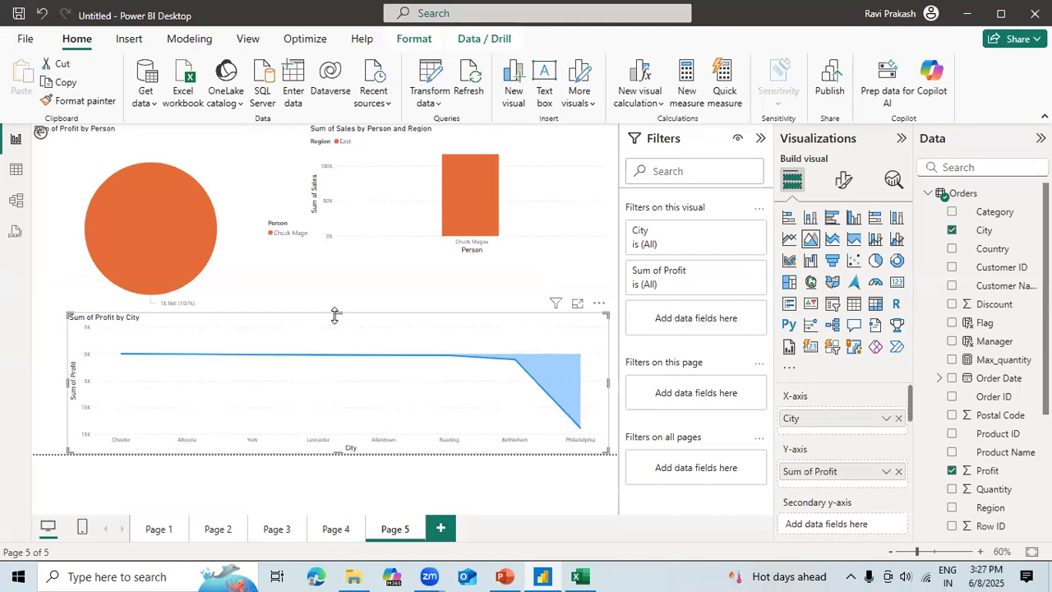
Step: Follow the back button to the map page, insert a blank button, and place it just below the map's lower-left corner
ctrl+click(41, 137)
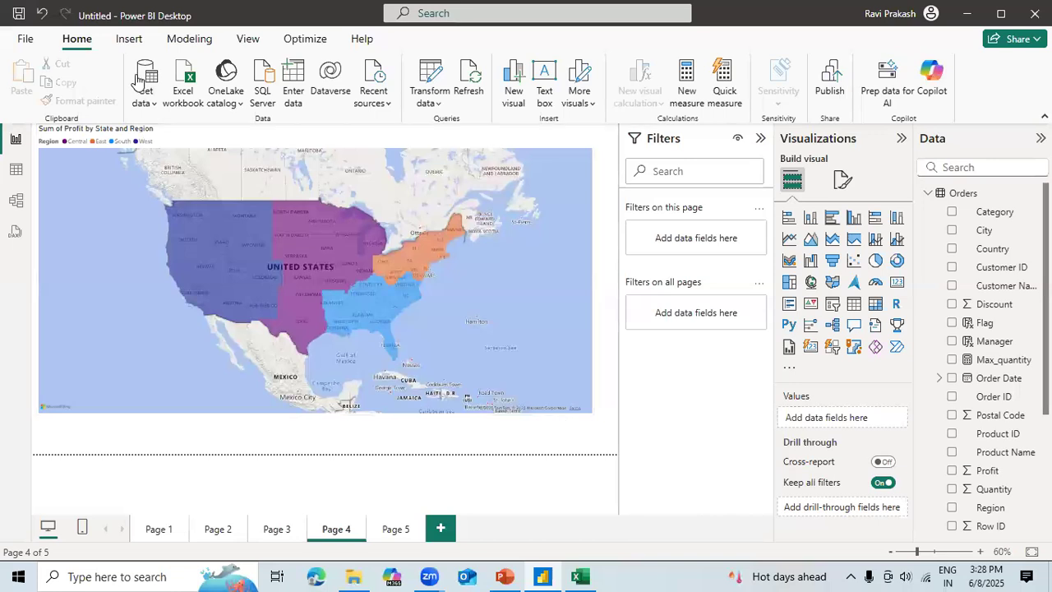
click(129, 39)
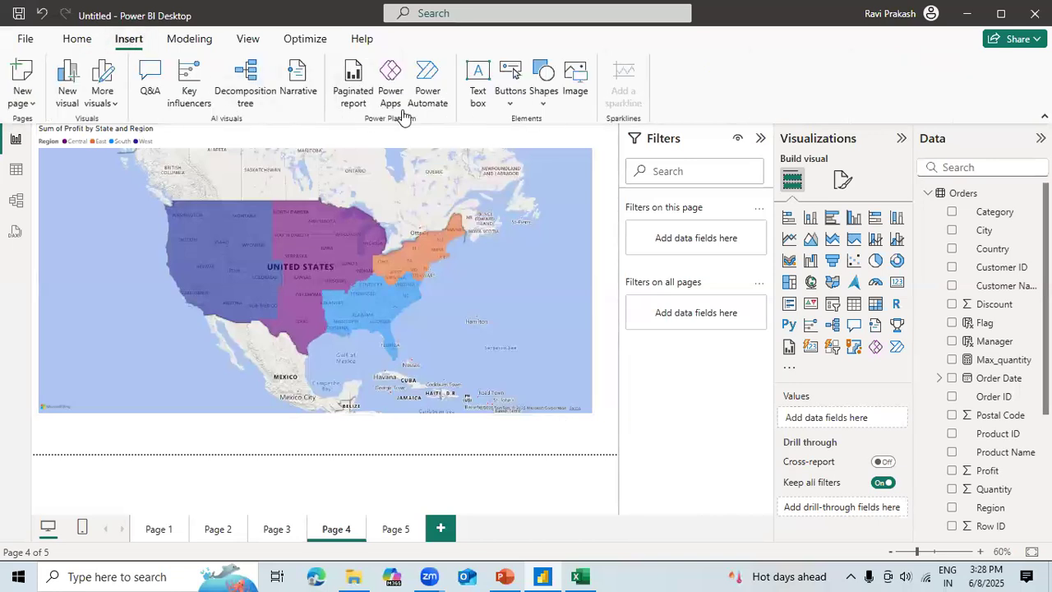
click(513, 107)
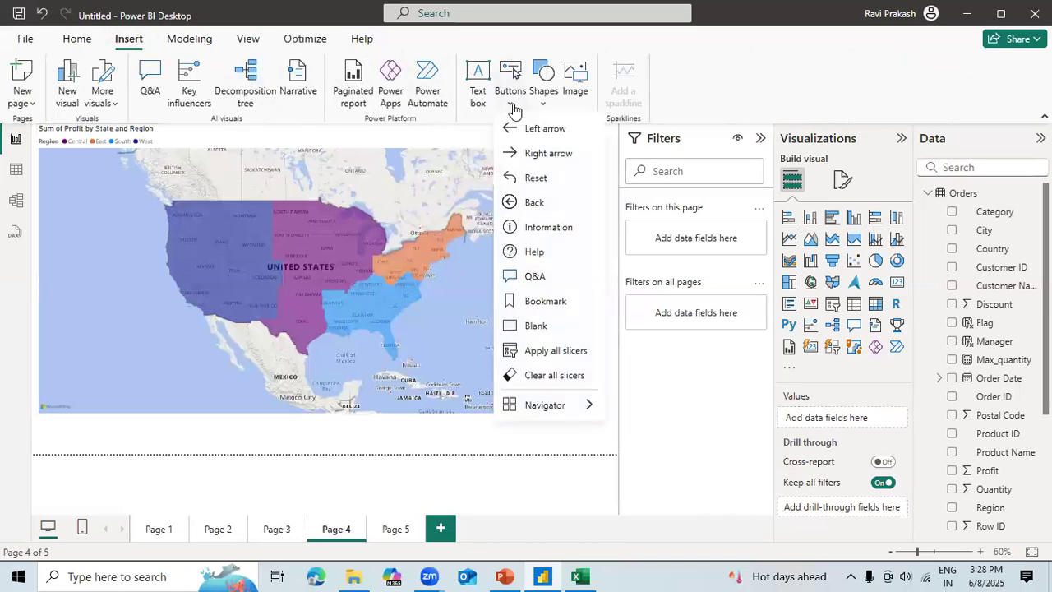
click(530, 326)
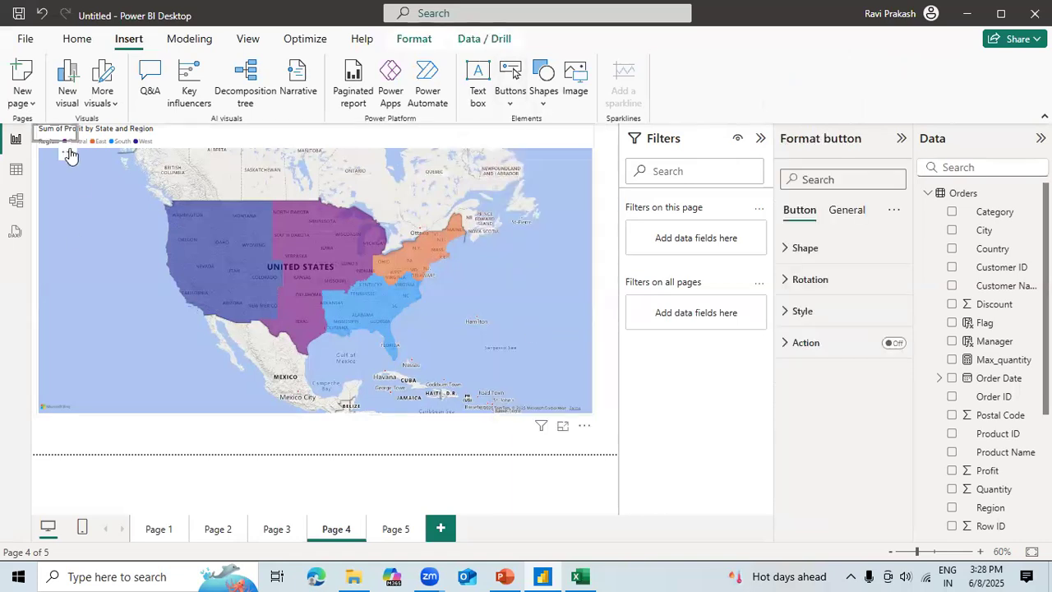
drag(59, 132, 88, 417)
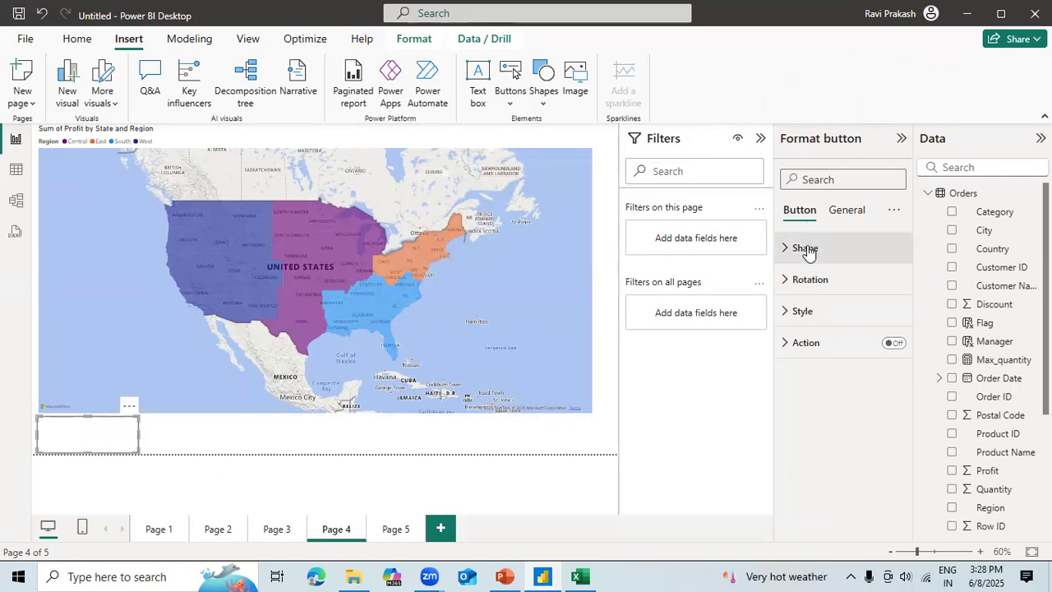
Step: Enable the blank button's action and set it to Drill through with Page 5 as the destination
click(826, 349)
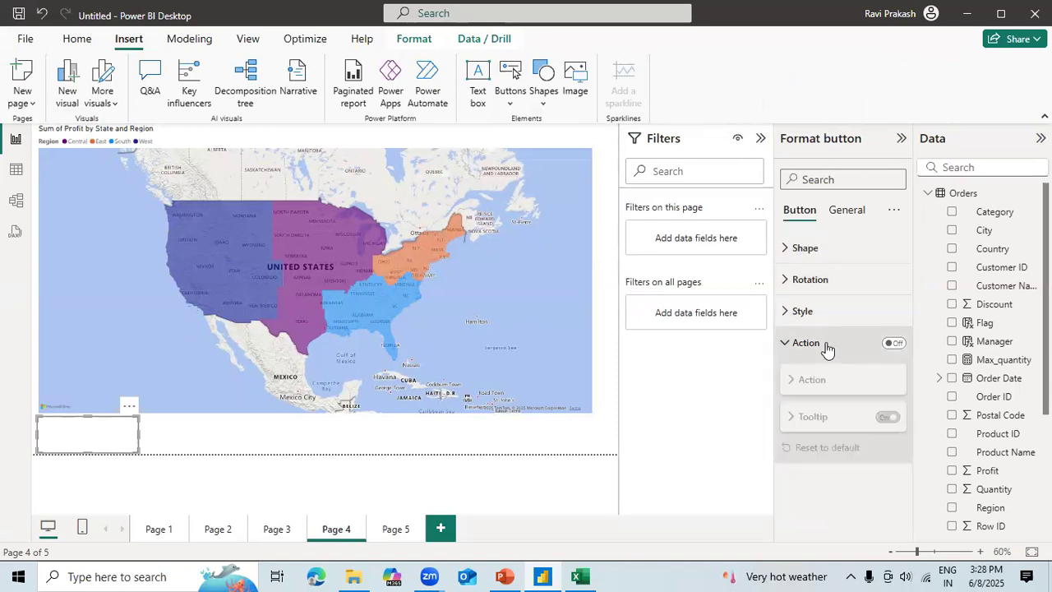
click(896, 343)
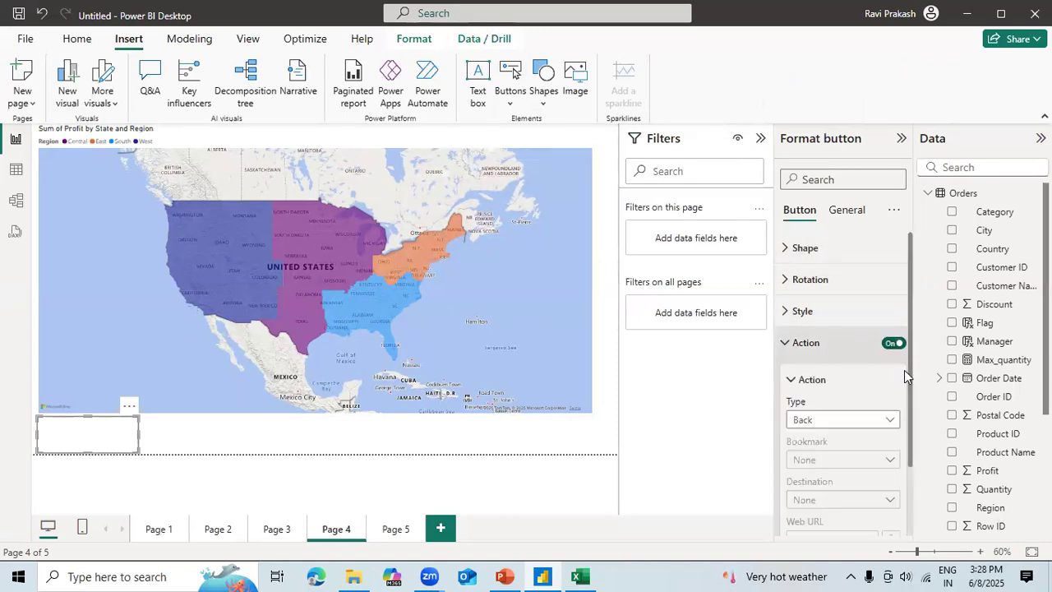
click(870, 424)
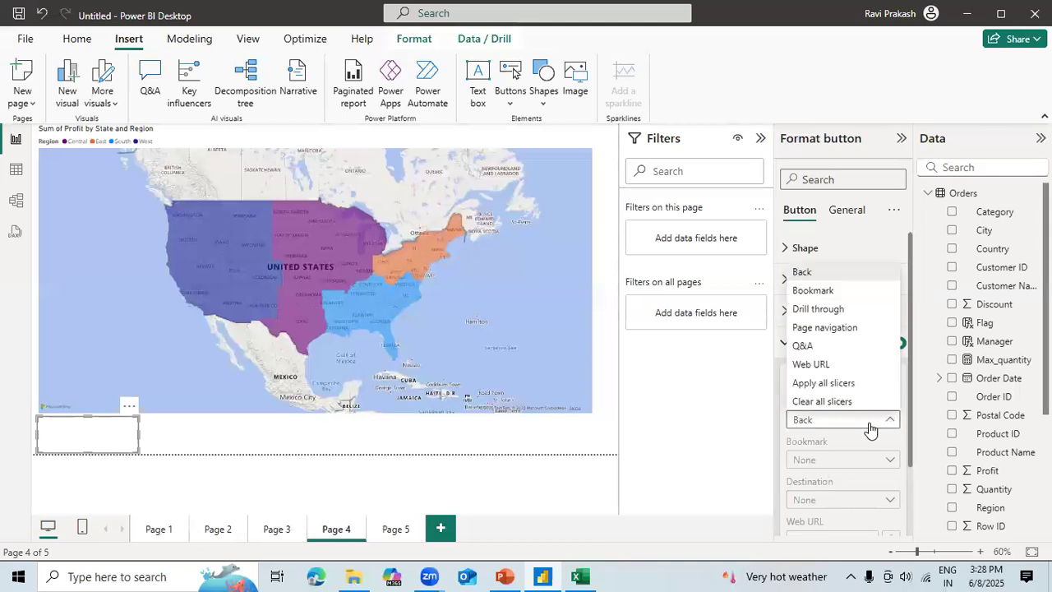
click(819, 310)
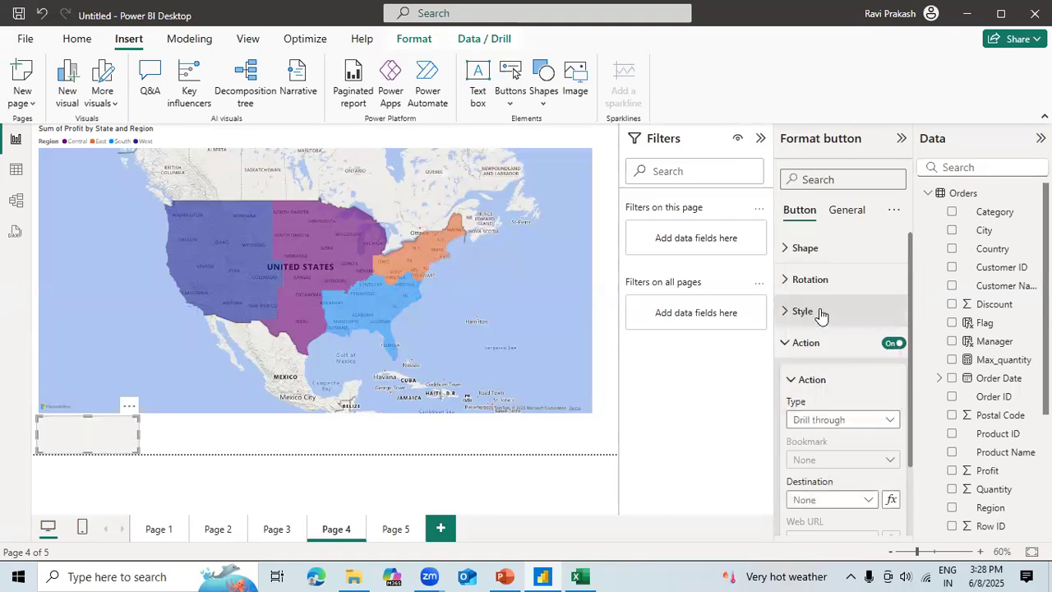
click(869, 502)
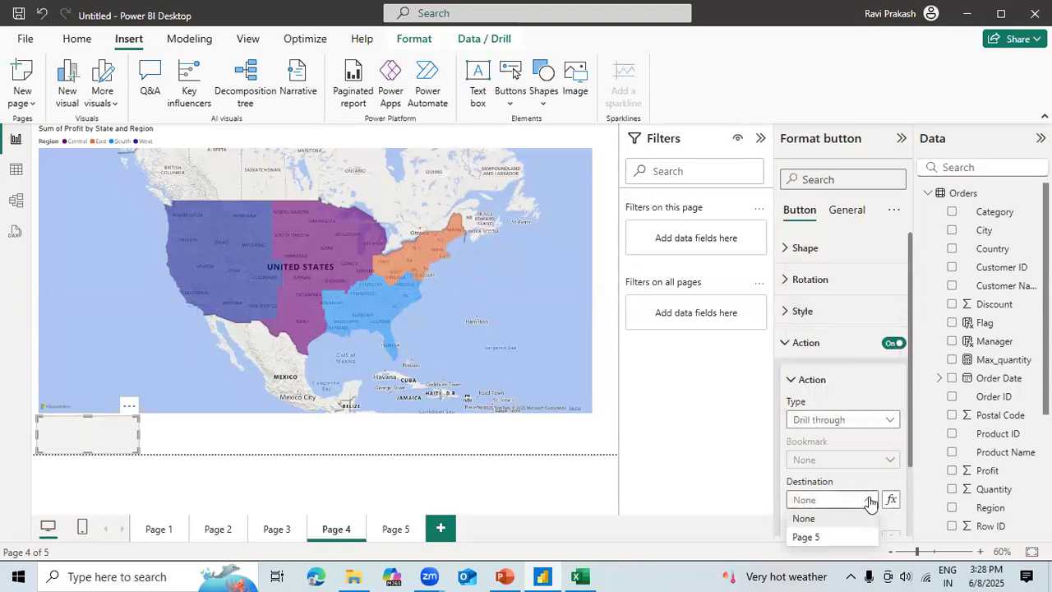
click(822, 537)
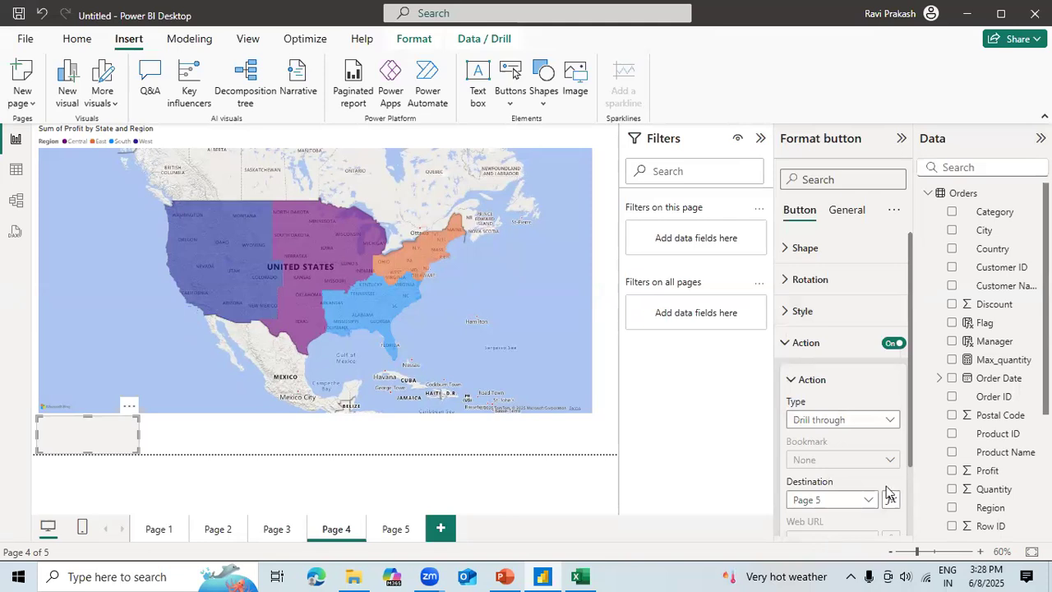
Step: Enable the button's text in its default state and label it State in bold at font size 14
click(818, 316)
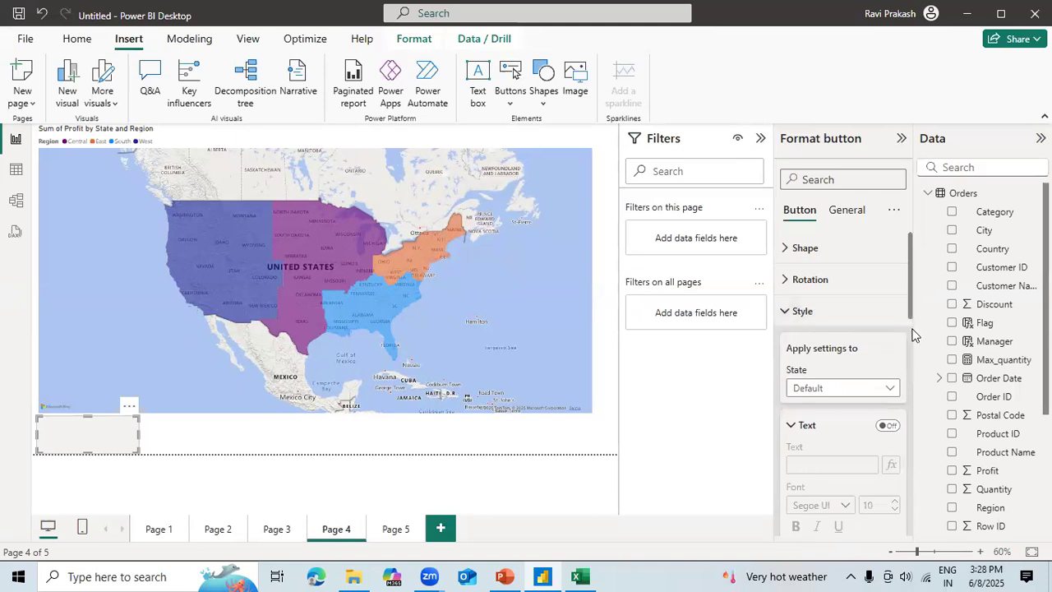
scroll(911, 324, down, 5)
scroll(909, 287, up, 5)
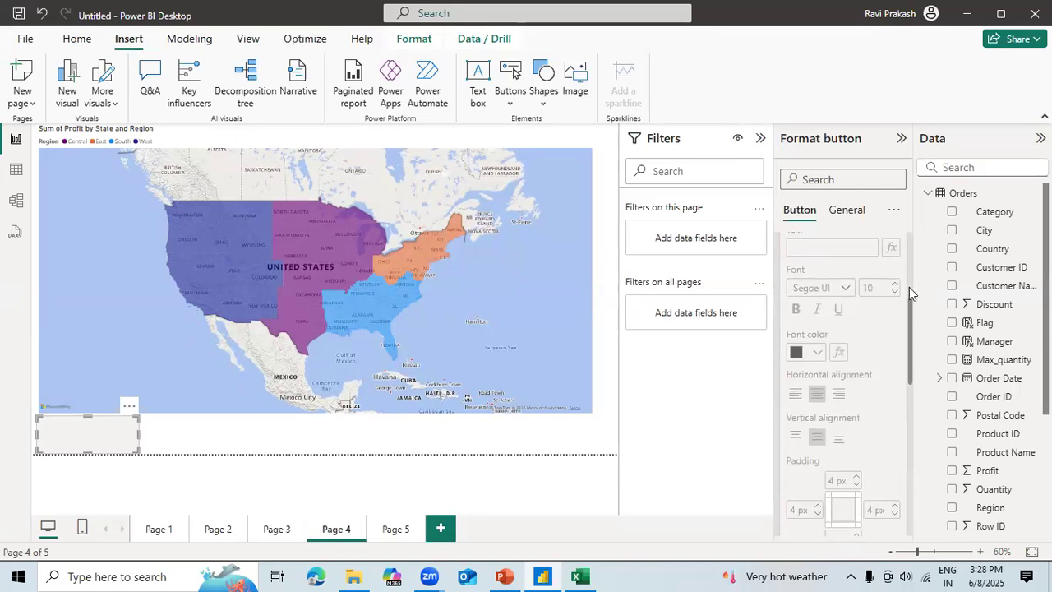
click(889, 426)
click(845, 463)
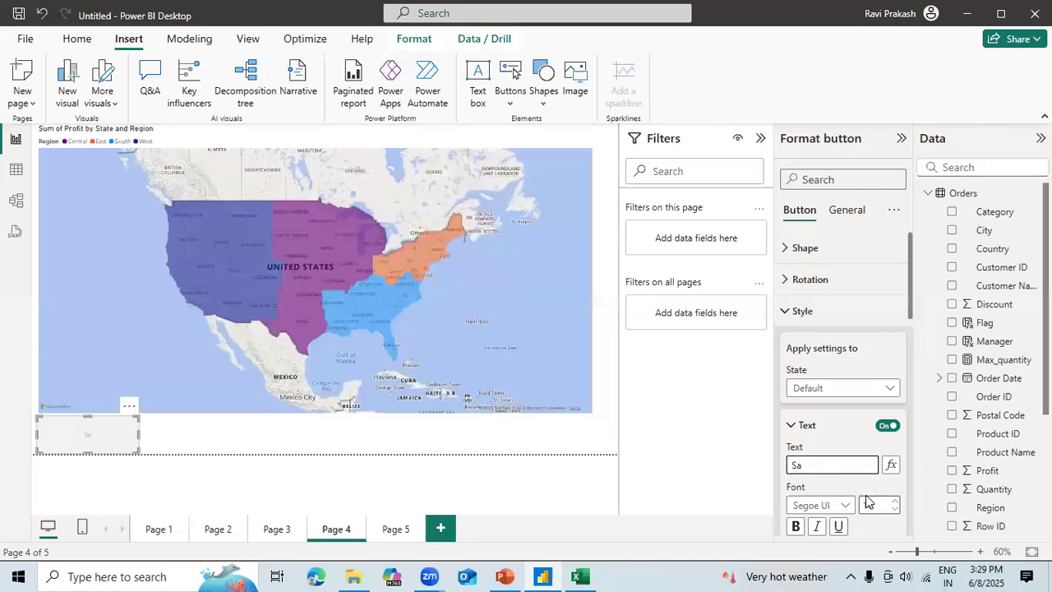
key(BackSpace)
text(tate)
click(895, 502)
click(895, 501)
click(895, 502)
click(895, 501)
click(796, 531)
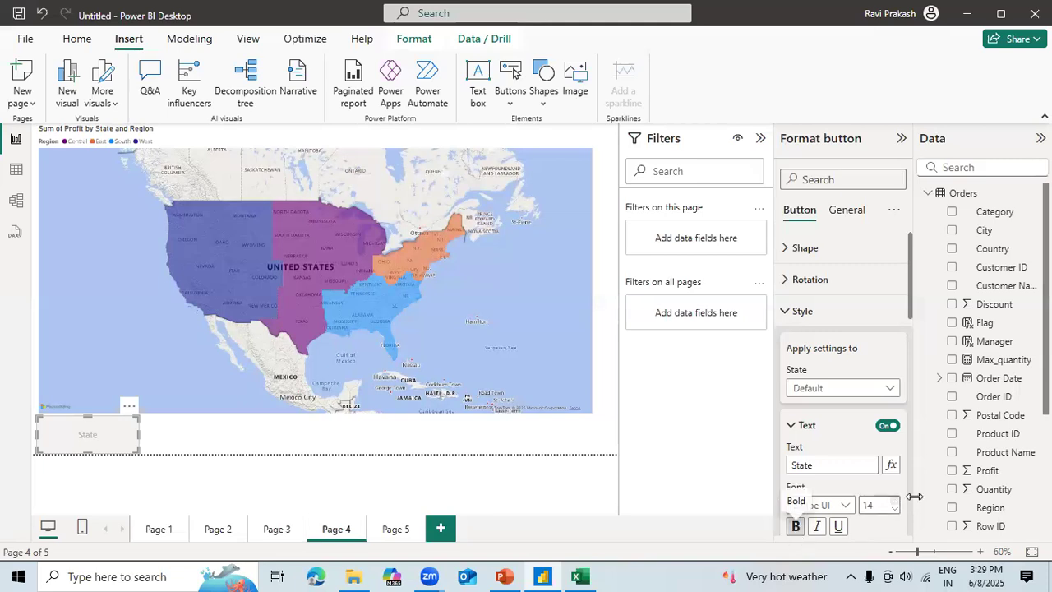
Step: Set the State button's text color to a dark yellow shade and deselect the button
scroll(908, 487, down, 3)
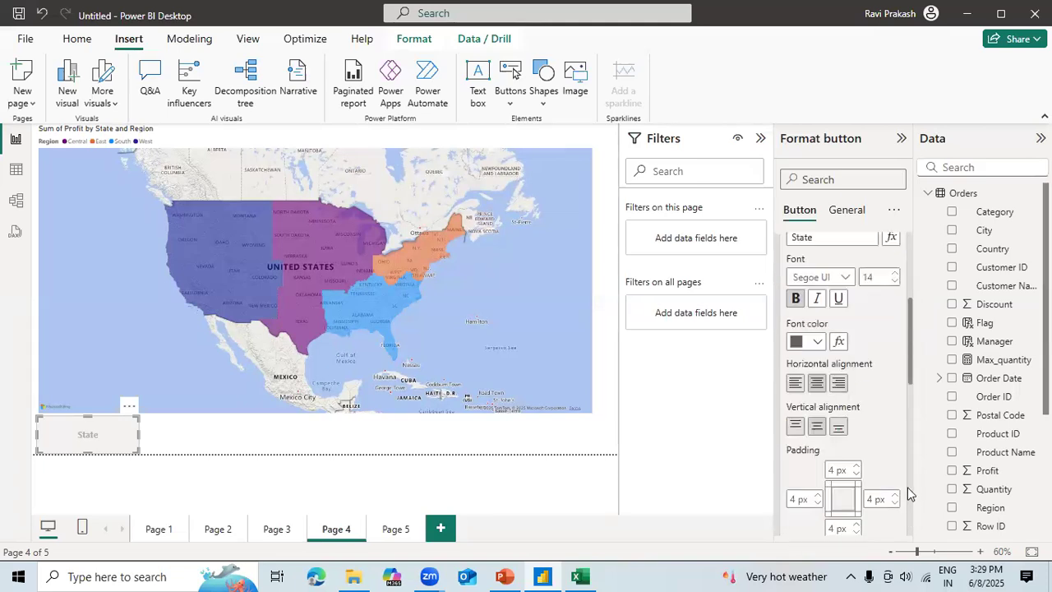
click(806, 349)
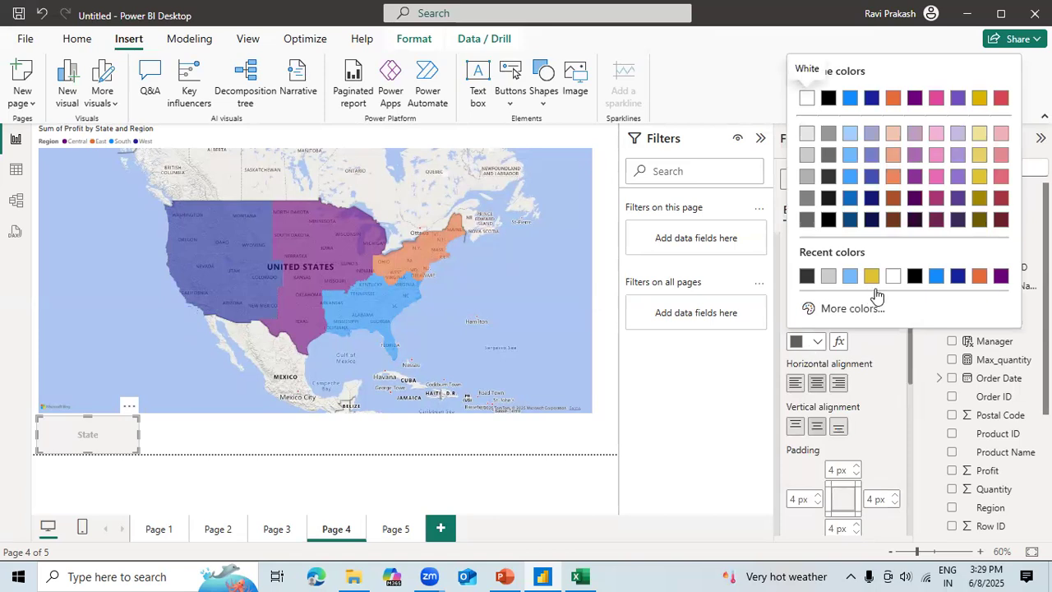
click(982, 198)
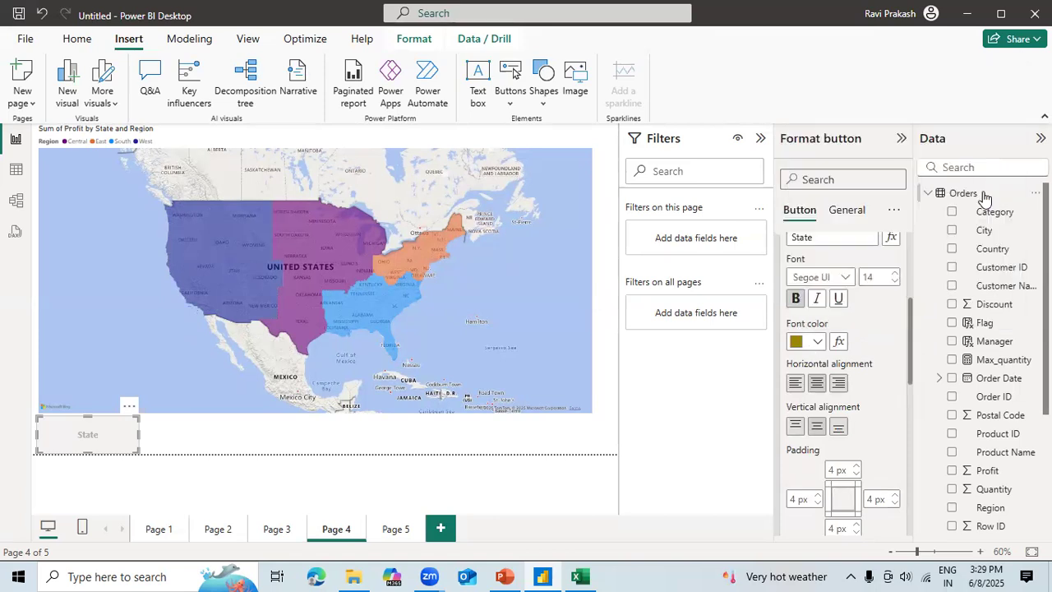
click(897, 273)
click(460, 452)
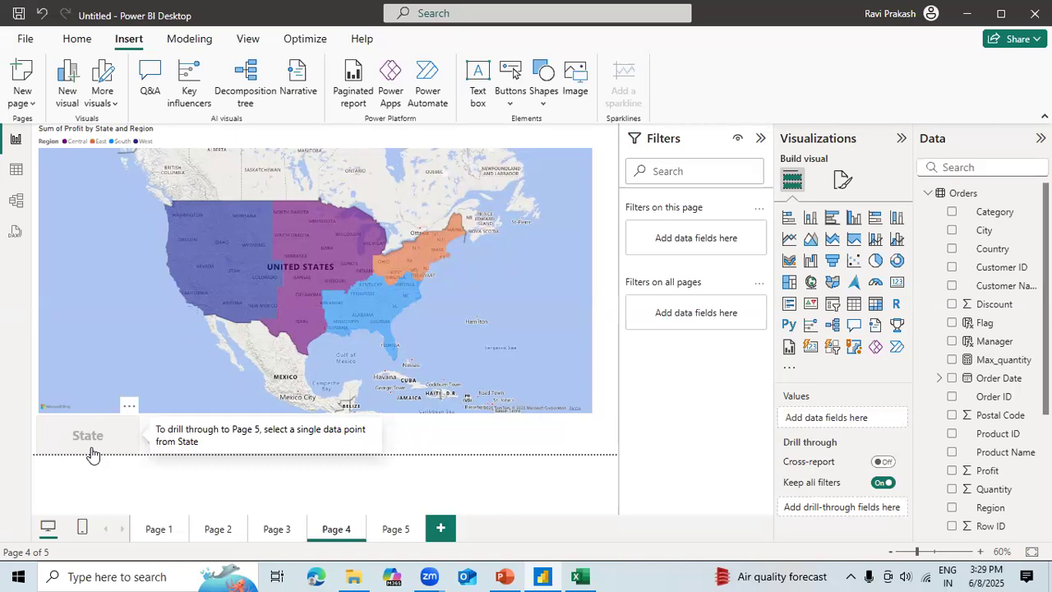
Step: Test the State button by drilling through from the map to Page 5 for Idaho and, after returning, for New York
click(217, 236)
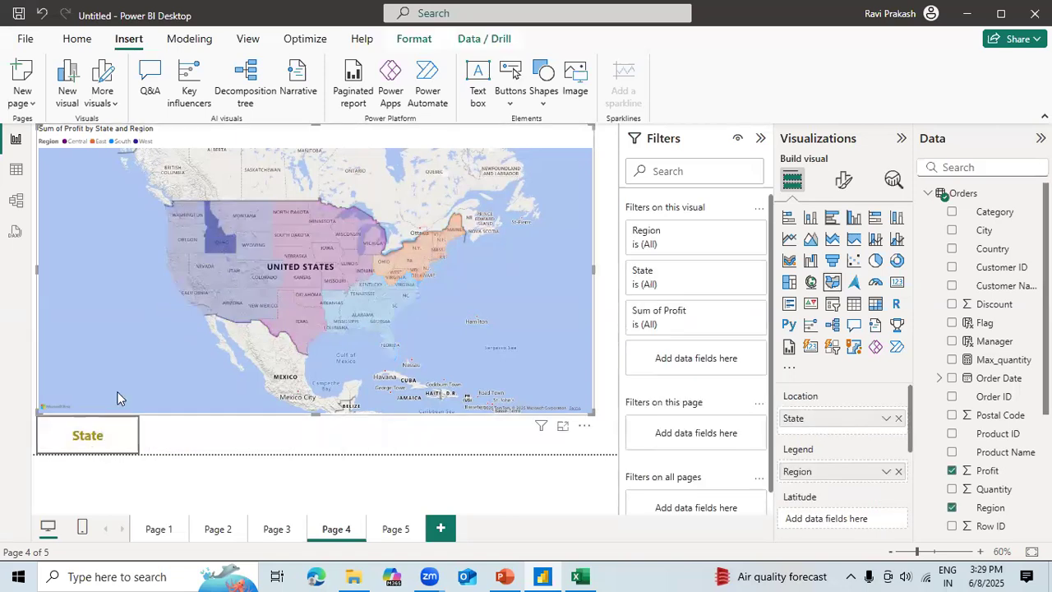
ctrl+click(89, 437)
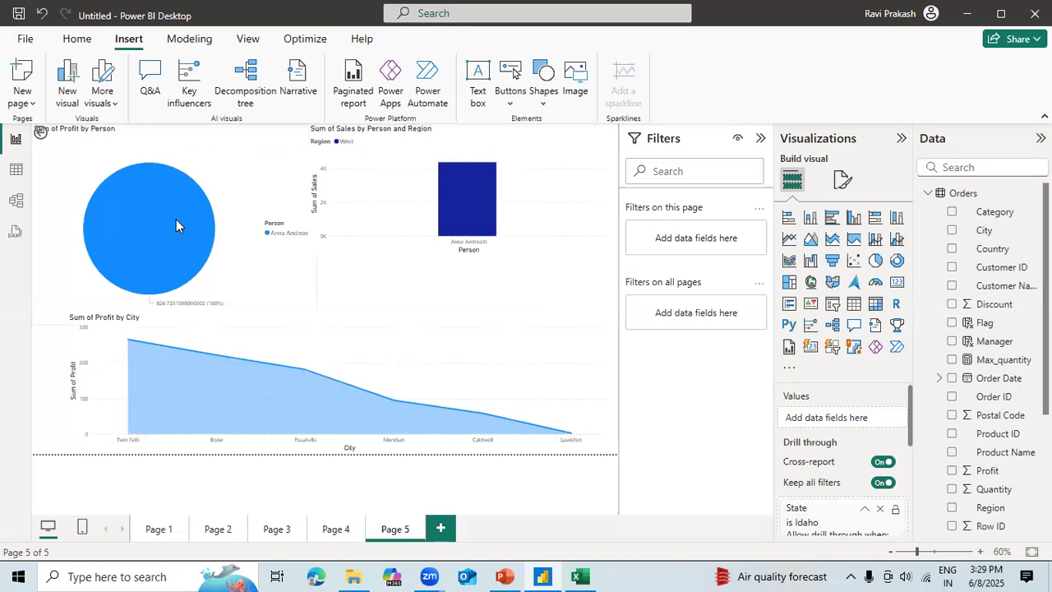
mouse_move(175, 220)
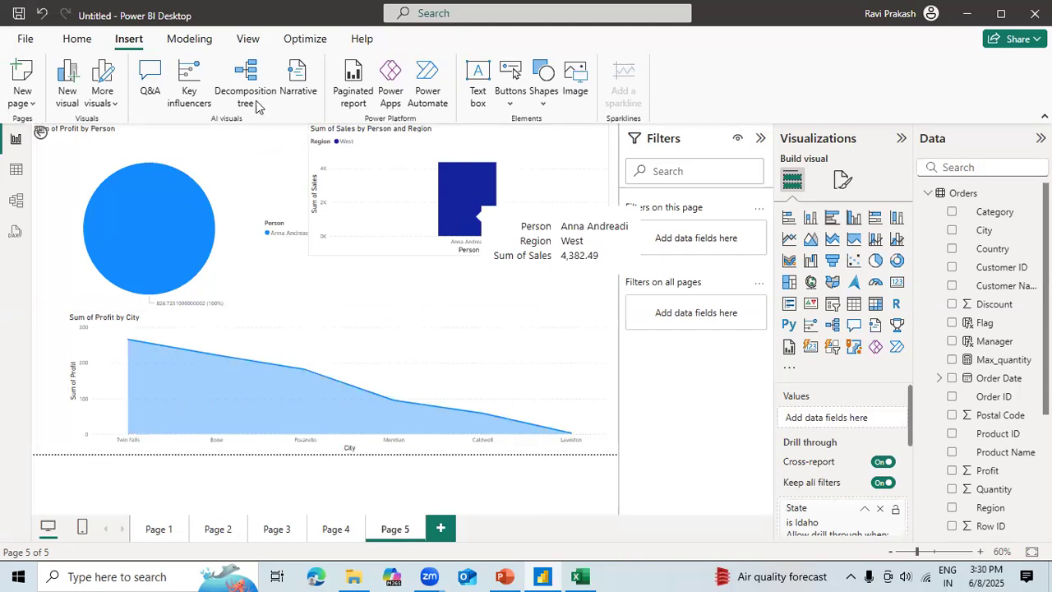
ctrl+click(41, 136)
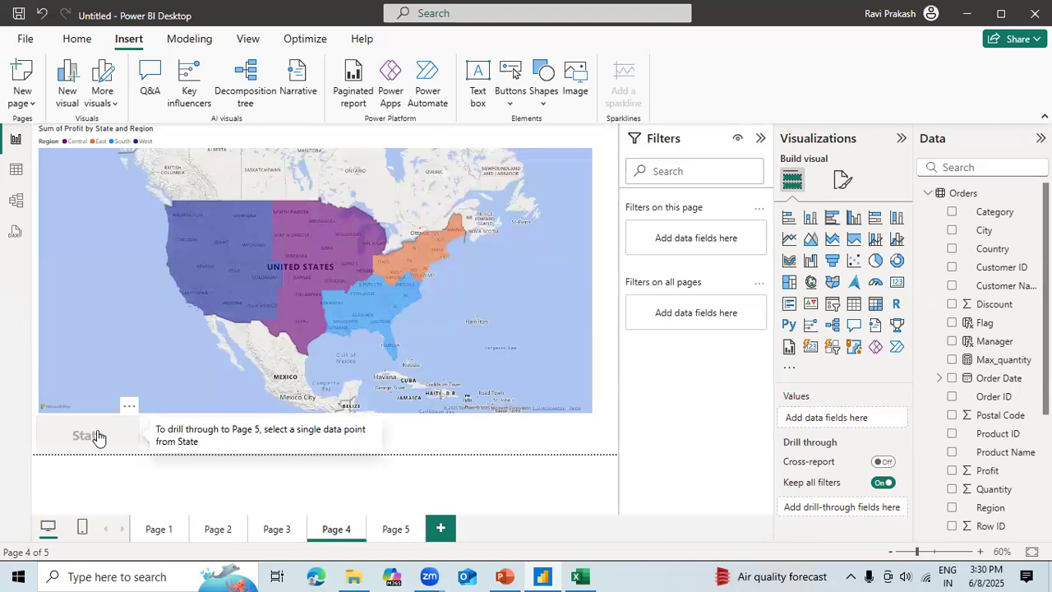
click(424, 257)
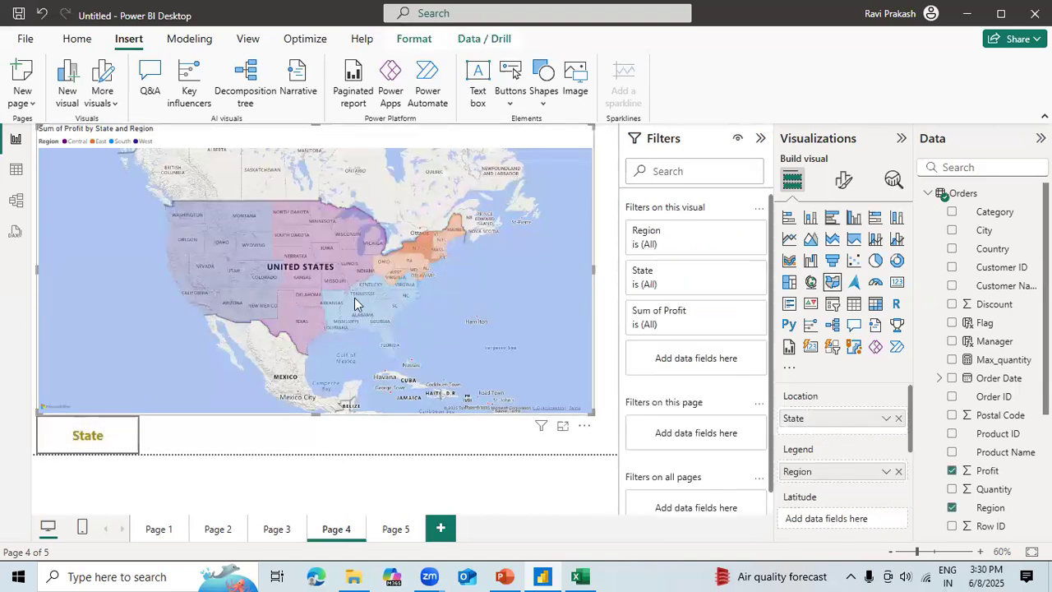
ctrl+click(126, 435)
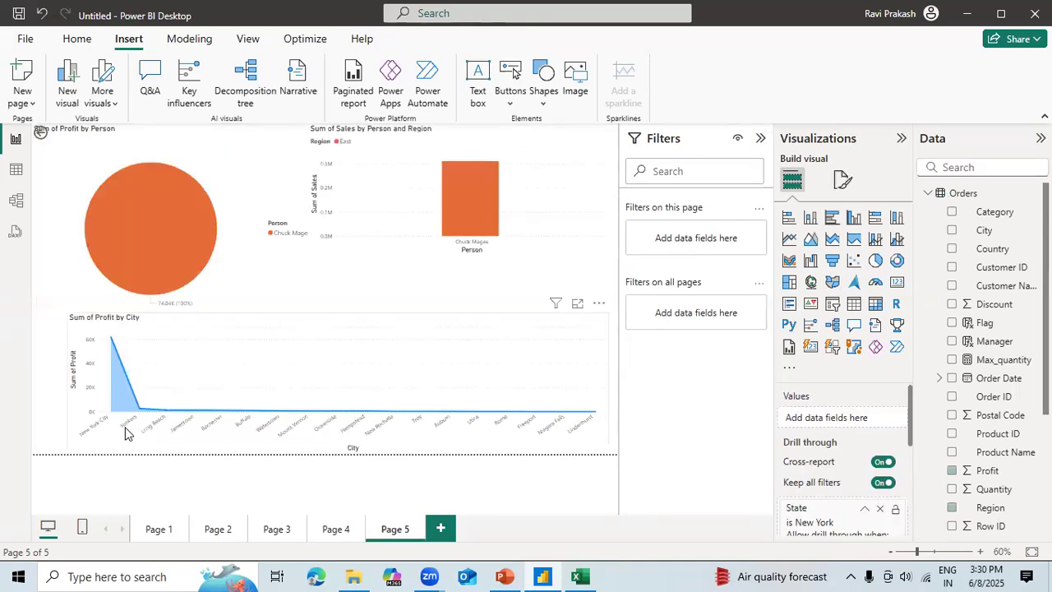
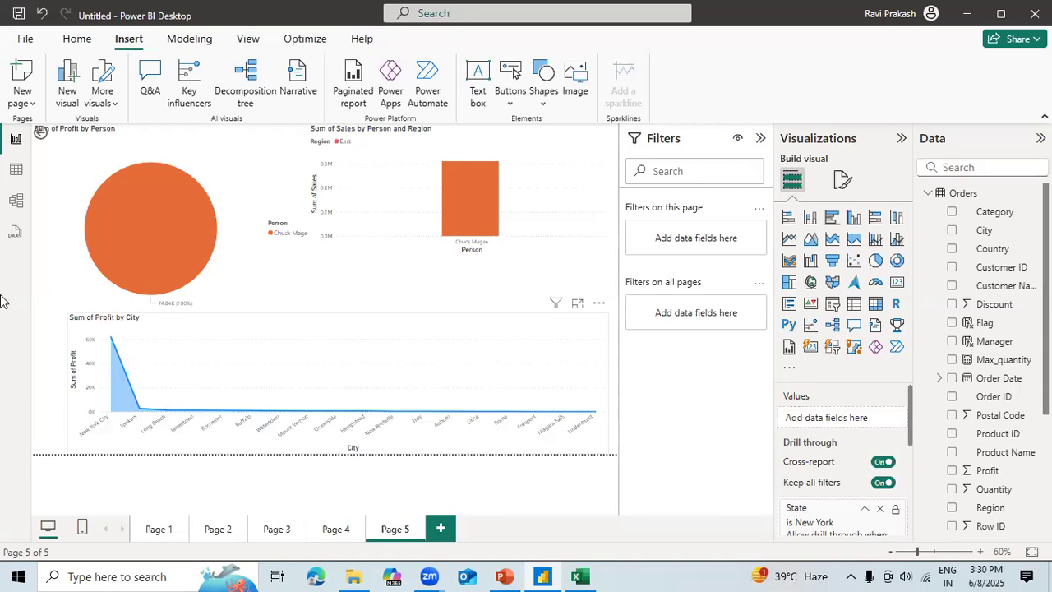
Step: Add a new report page and start a SQL Server database connection
click(78, 39)
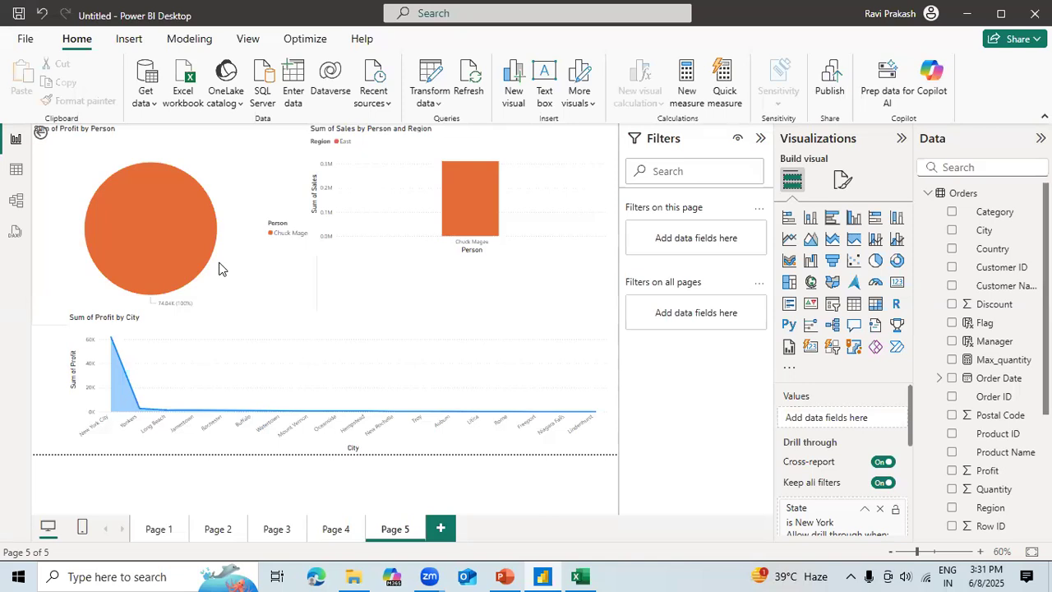
click(441, 528)
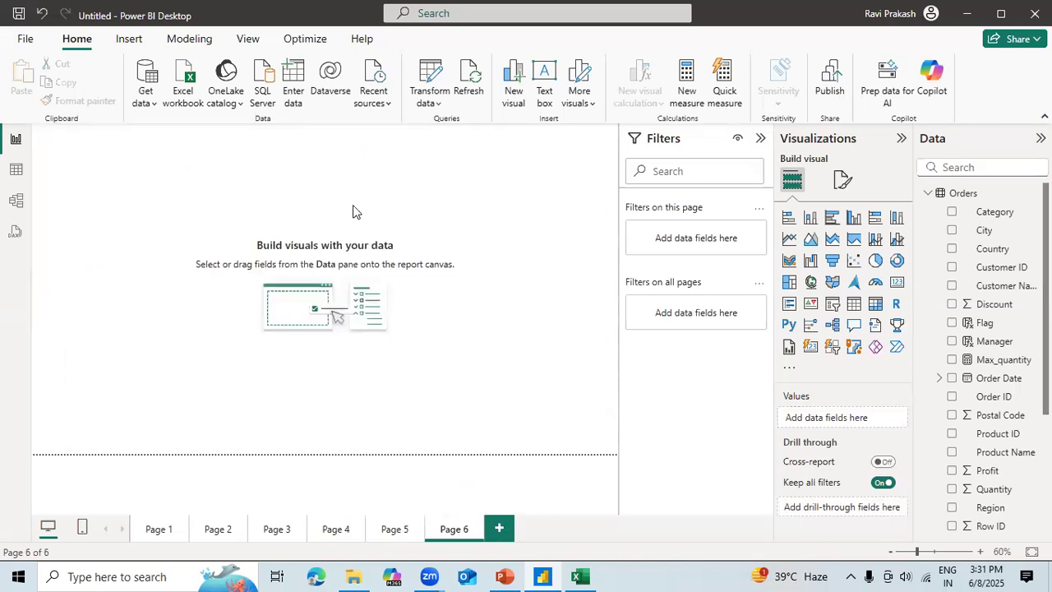
click(264, 92)
Step: Launch Microsoft SQL Server Management Studio 18 to obtain the server name from its connection dialog
click(103, 573)
text(sq)
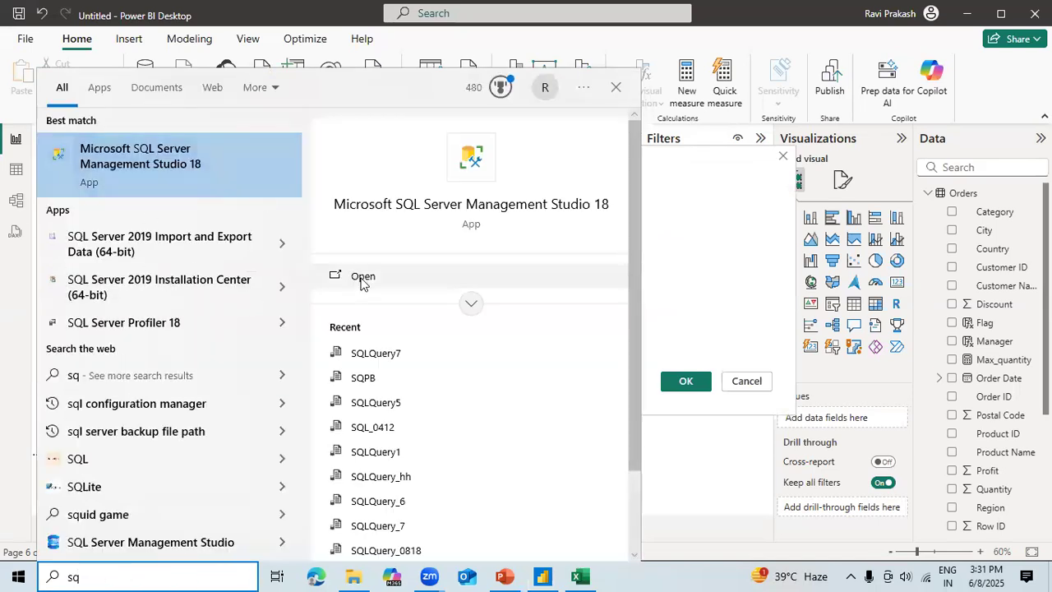
click(362, 278)
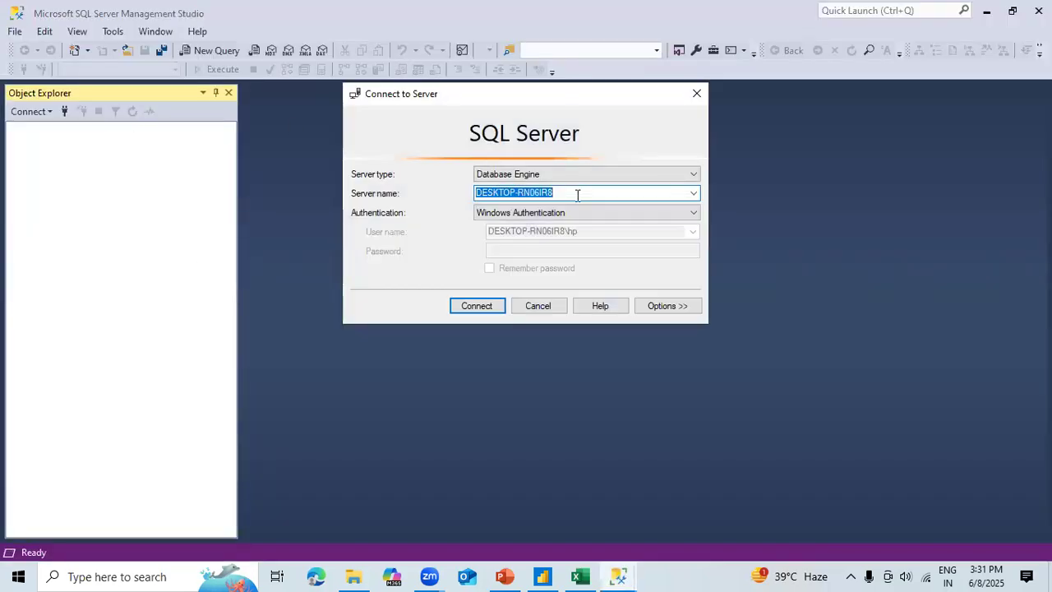
Step: Switch back to Power BI and connect to the SQL Server DESKTOP-RN06IR8 in DirectQuery mode
key(alt+Tab)
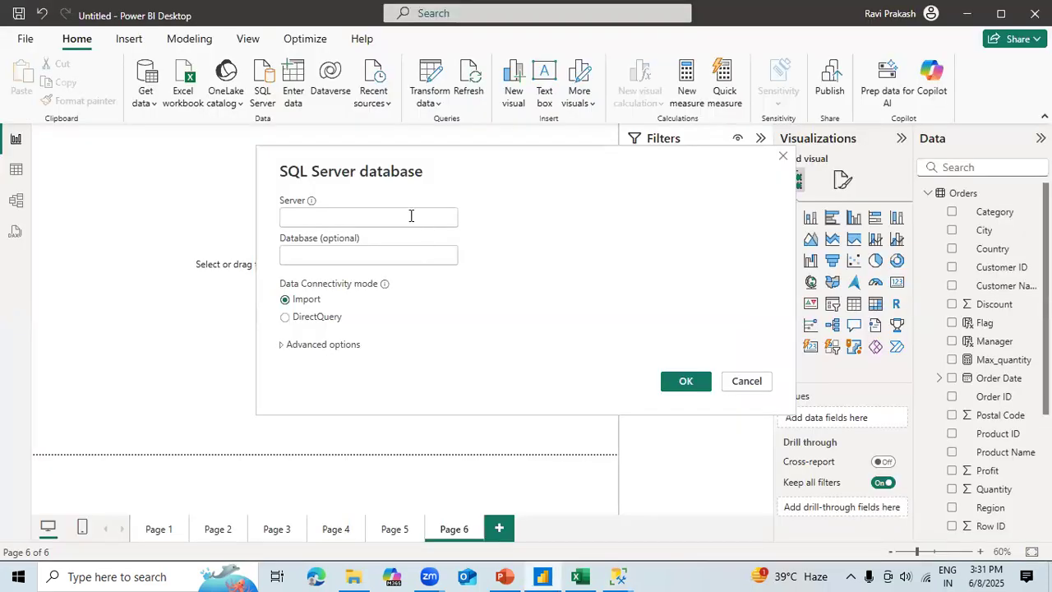
click(411, 215)
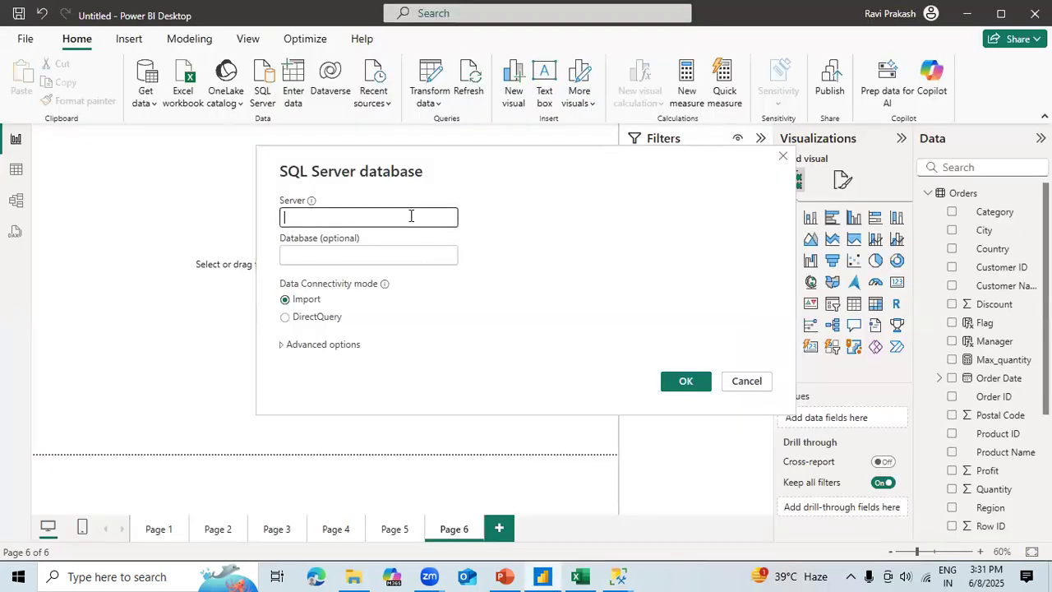
text(DESKTOP-RN06IR8)
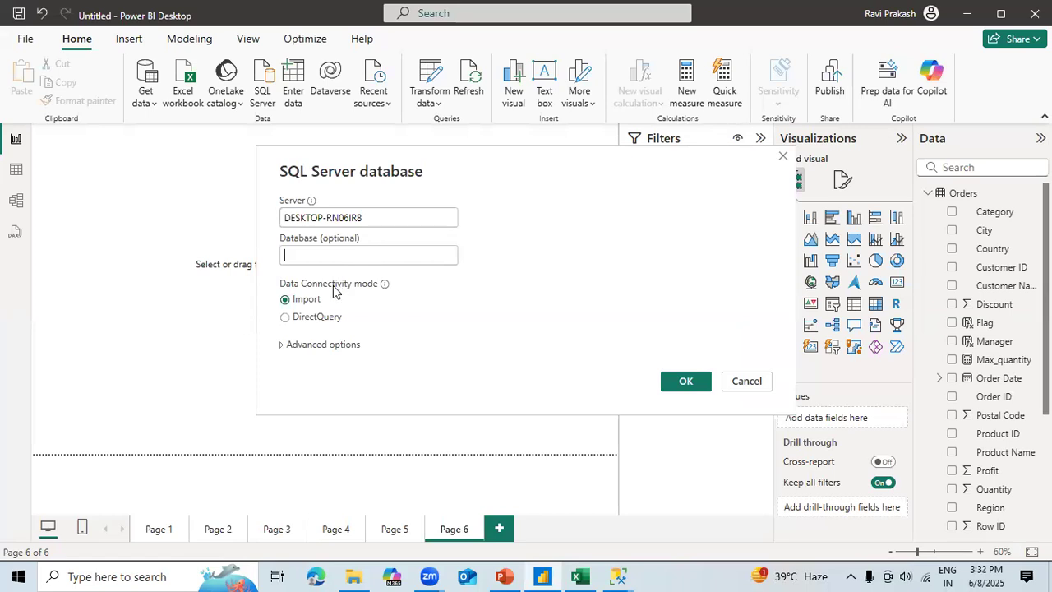
click(320, 320)
click(689, 381)
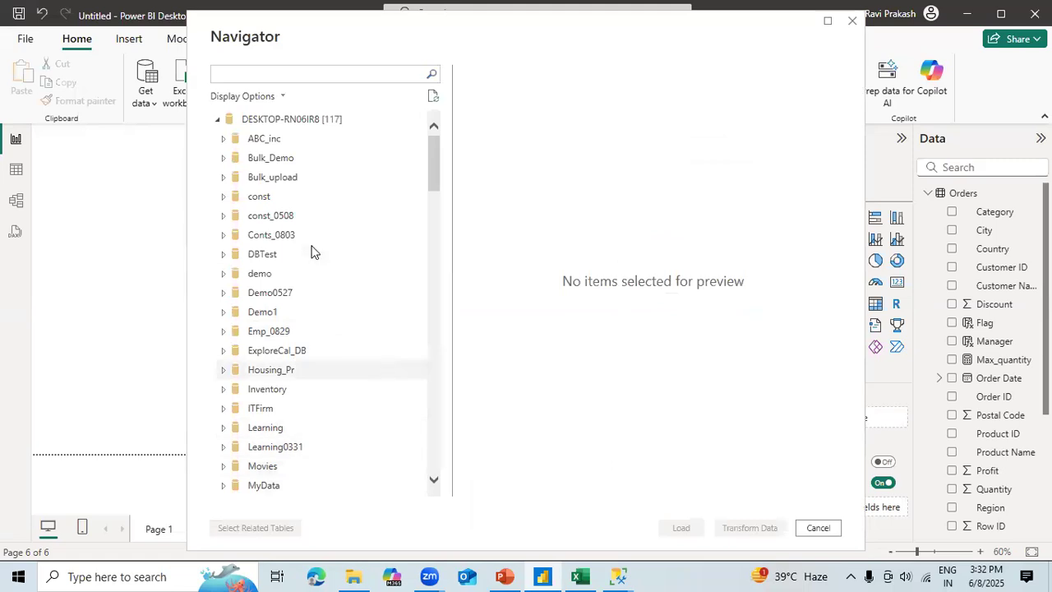
Step: Find the XLA_HR database in the server's database list and expand it
click(432, 251)
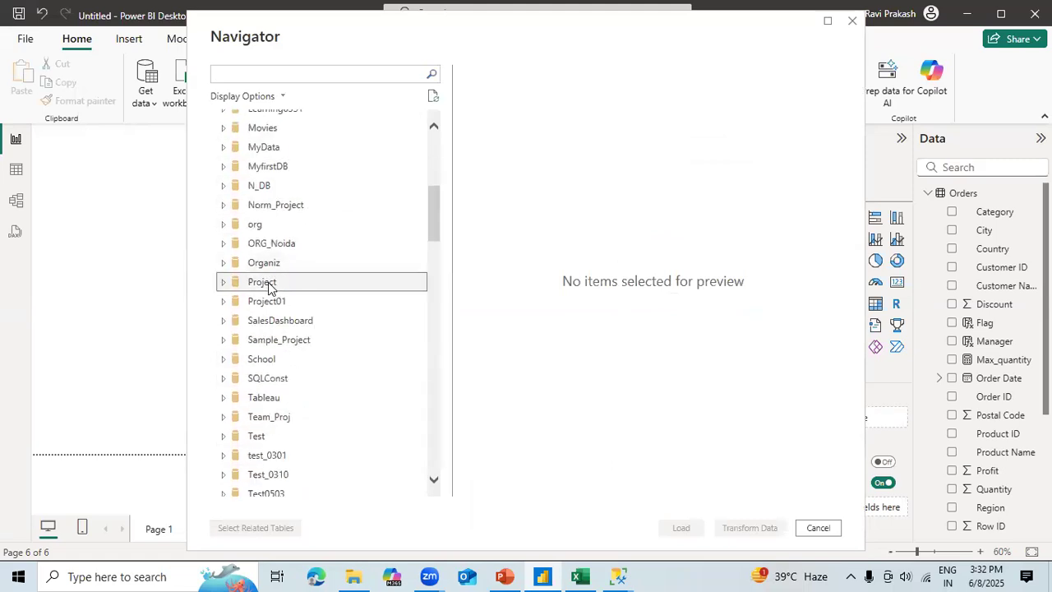
key(Down)
key(Down)
key(Down)
key(Down)
key(Down)
key(Down)
key(Down)
key(Down)
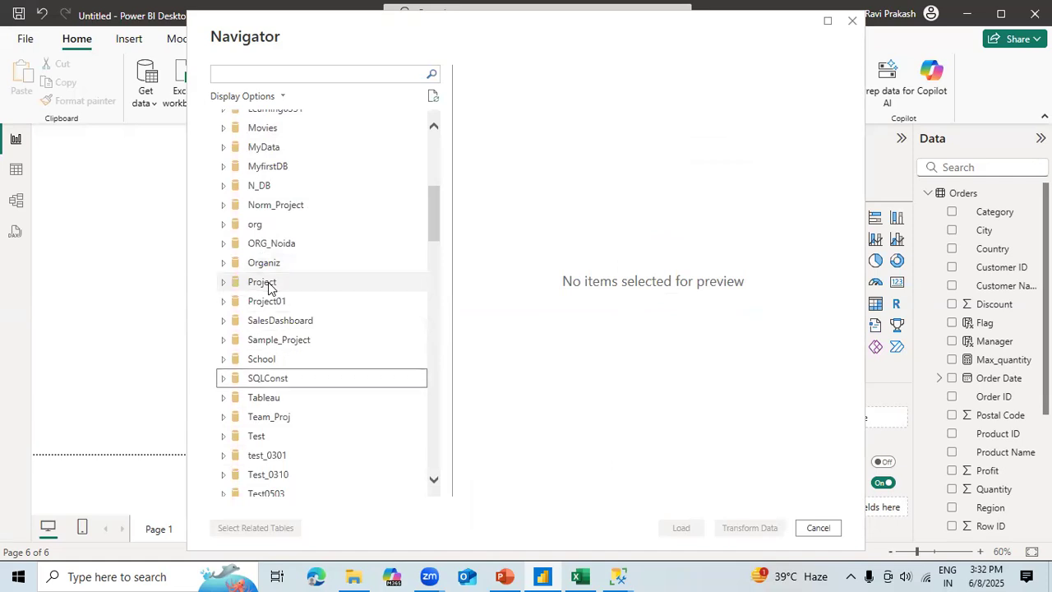
key(Down)
key(Down)
key(Down)
key(Down)
key(Down)
key(Down)
key(Down)
key(Down)
key(Down)
key(Down)
key(Down)
key(Down)
key(Down)
key(Down)
key(Down)
key(Down)
key(Down)
key(Down)
key(Down)
key(Down)
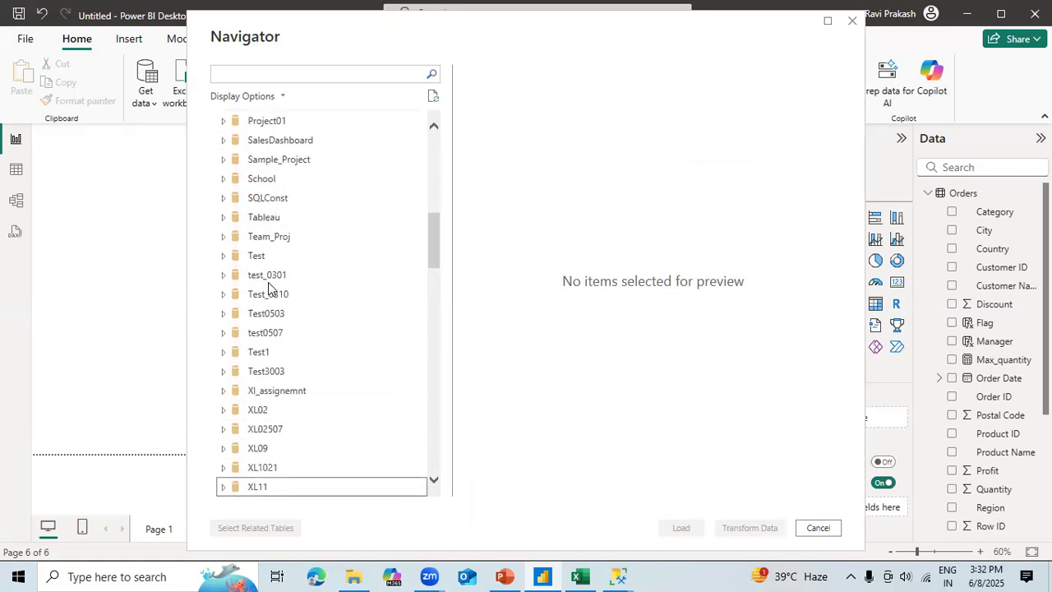
key(Up)
key(Up)
key(Up)
key(Up)
key(Up)
key(Up)
key(Up)
key(Up)
key(Up)
key(Up)
key(Up)
key(Up)
key(Up)
key(Up)
key(Up)
key(Up)
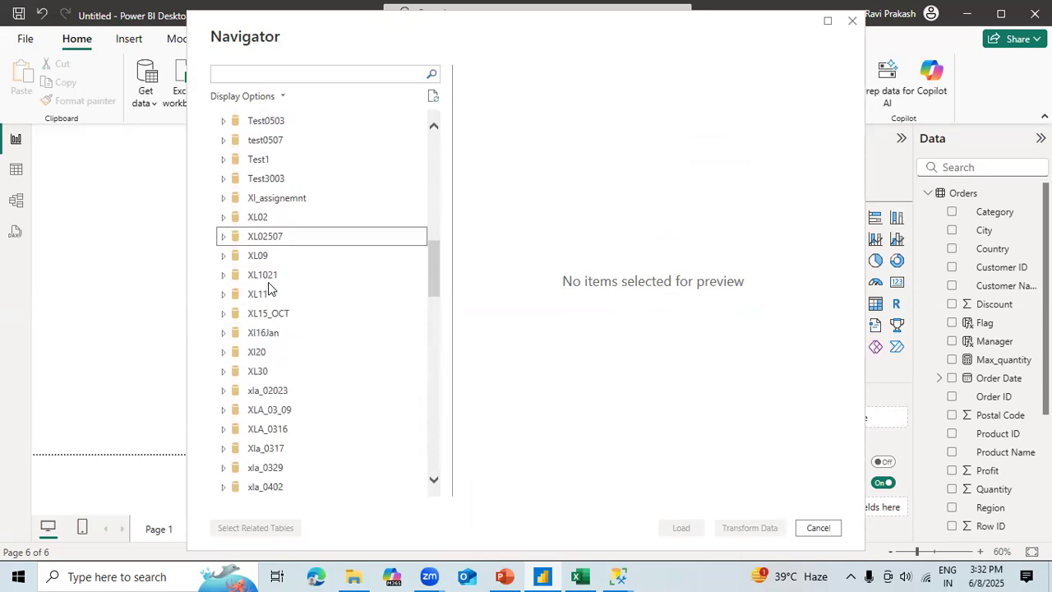
key(Down)
key(Down)
key(Down)
key(Down)
key(Down)
key(Down)
key(Down)
key(Down)
key(Down)
key(Down)
key(Down)
key(Down)
key(Down)
key(Down)
key(Down)
key(Down)
key(Down)
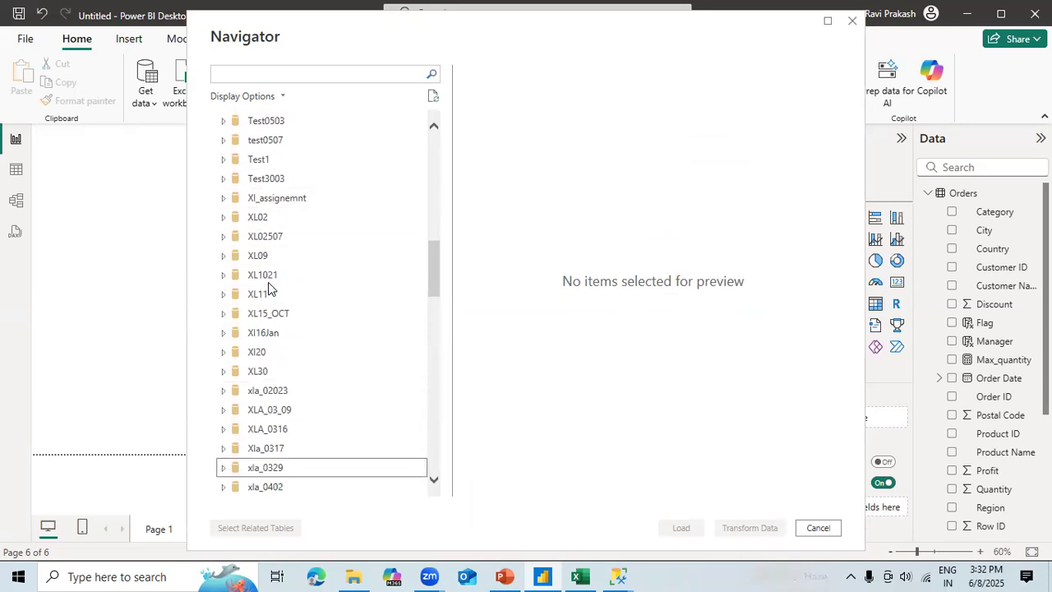
key(Down)
key(Down)
key(Down)
key(Down)
key(Down)
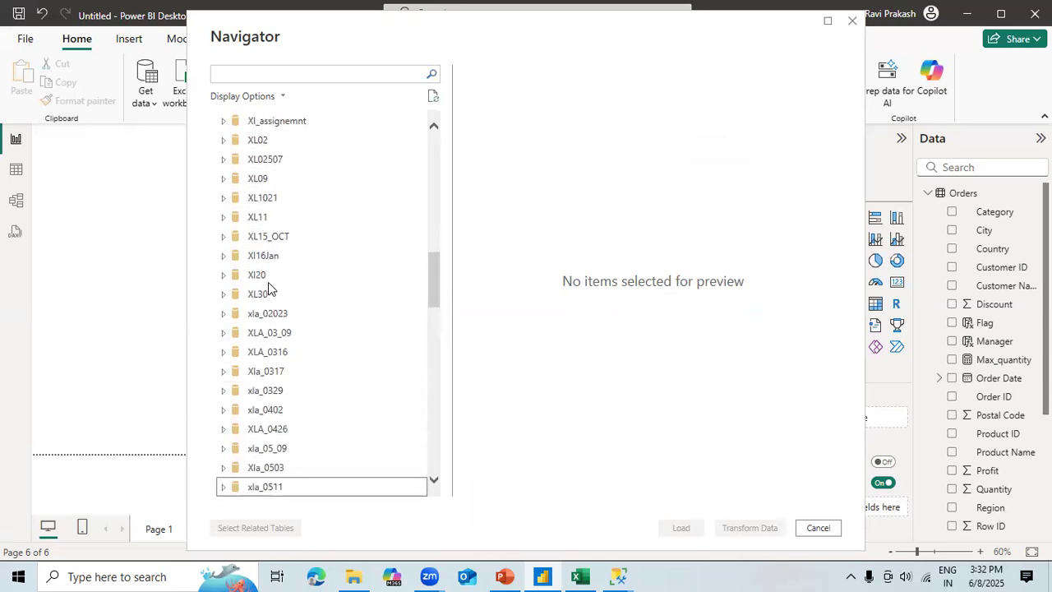
key(Down)
key(Down)
key(Down)
key(Down)
key(Down)
key(Down)
key(Down)
key(Down)
key(Down)
key(Down)
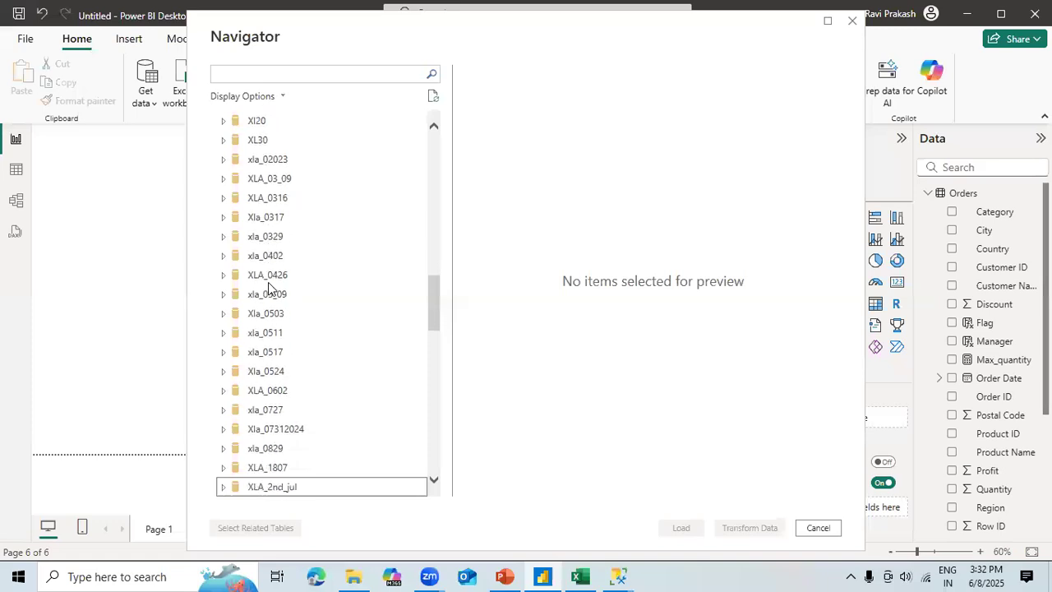
key(Down)
key(Up)
key(Up)
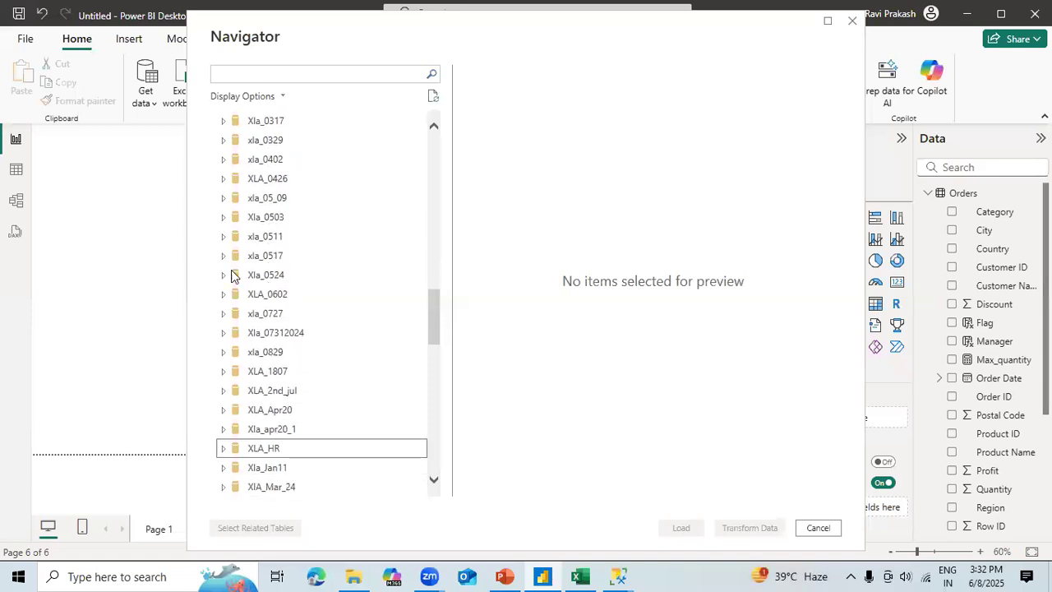
click(223, 448)
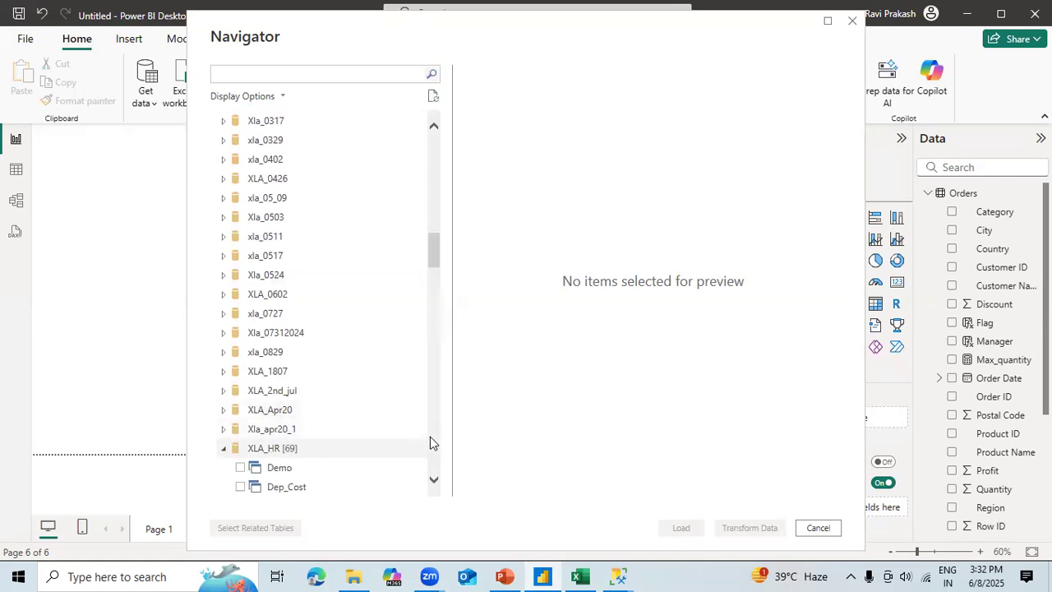
Step: Select Emp_managers_v under XLA_HR and examine its preview through to the last columns
scroll(433, 484, down, 4)
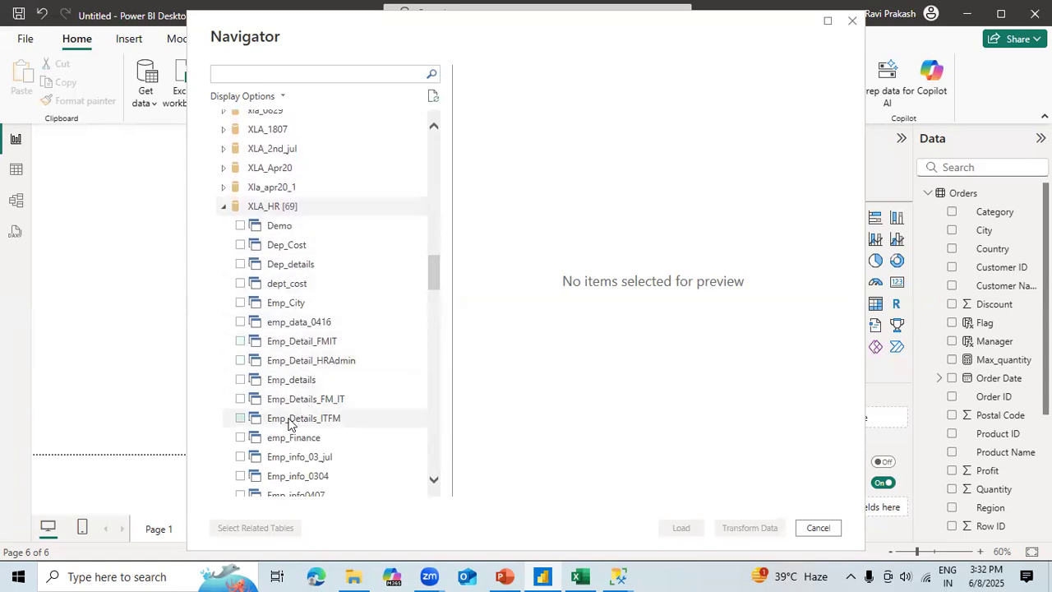
scroll(435, 486, down, 4)
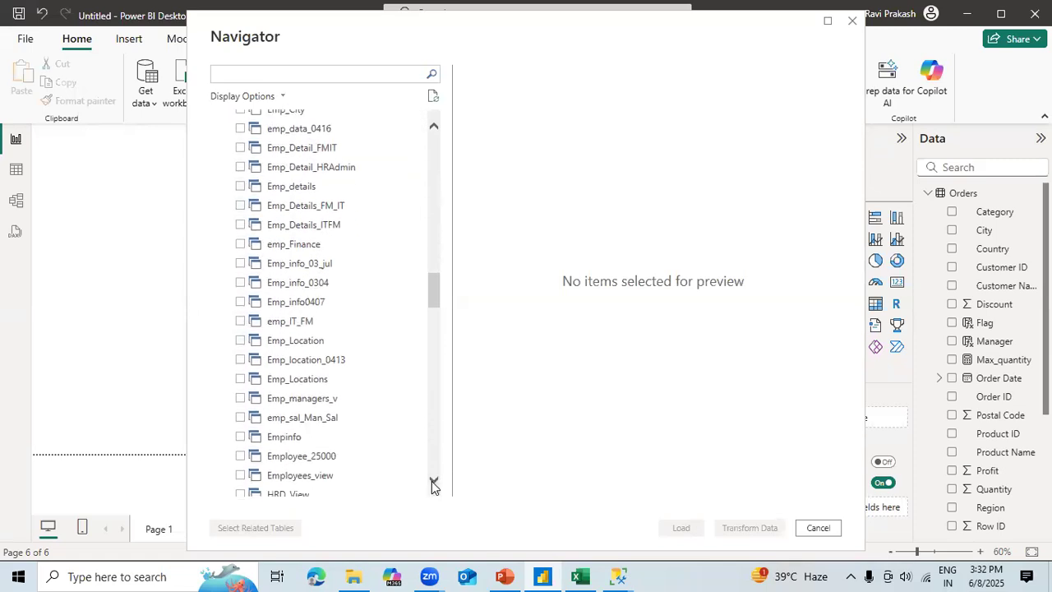
scroll(434, 486, down, 1)
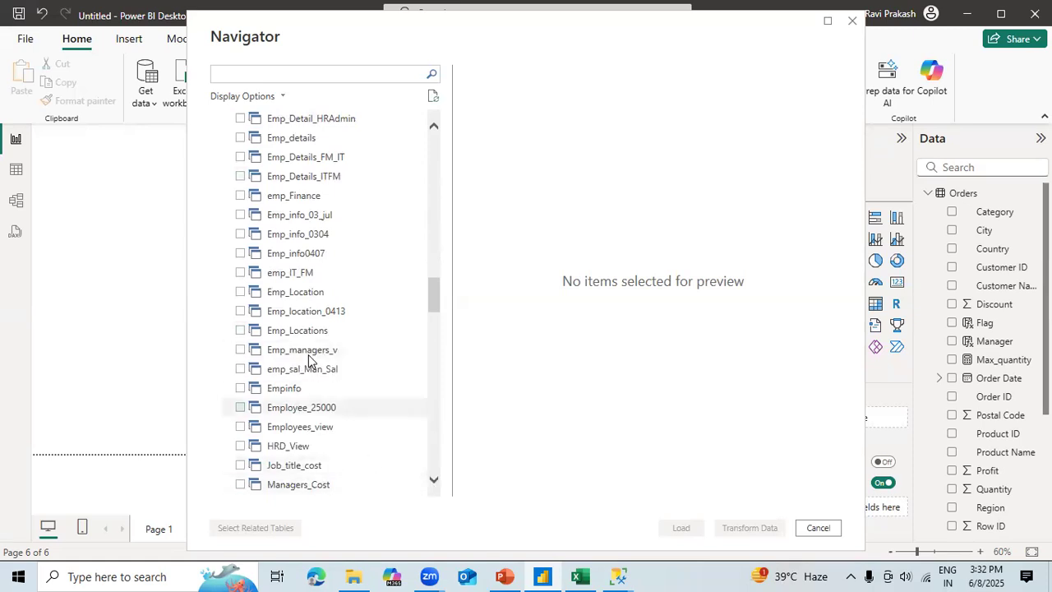
click(240, 349)
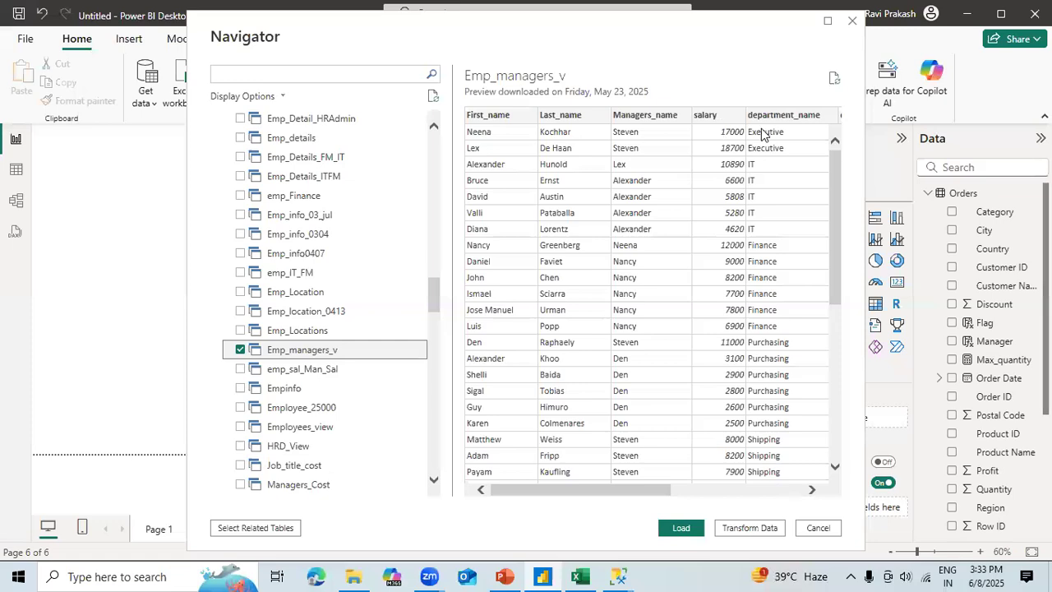
click(717, 490)
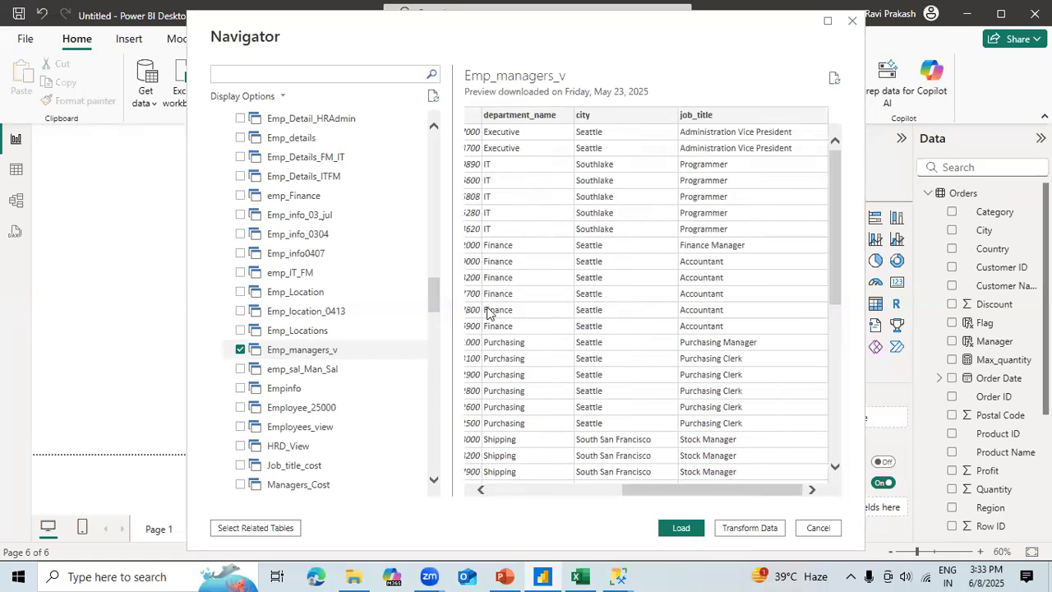
Step: Deselect Emp_managers_v and select emp_sal_Man_Sal instead
click(241, 349)
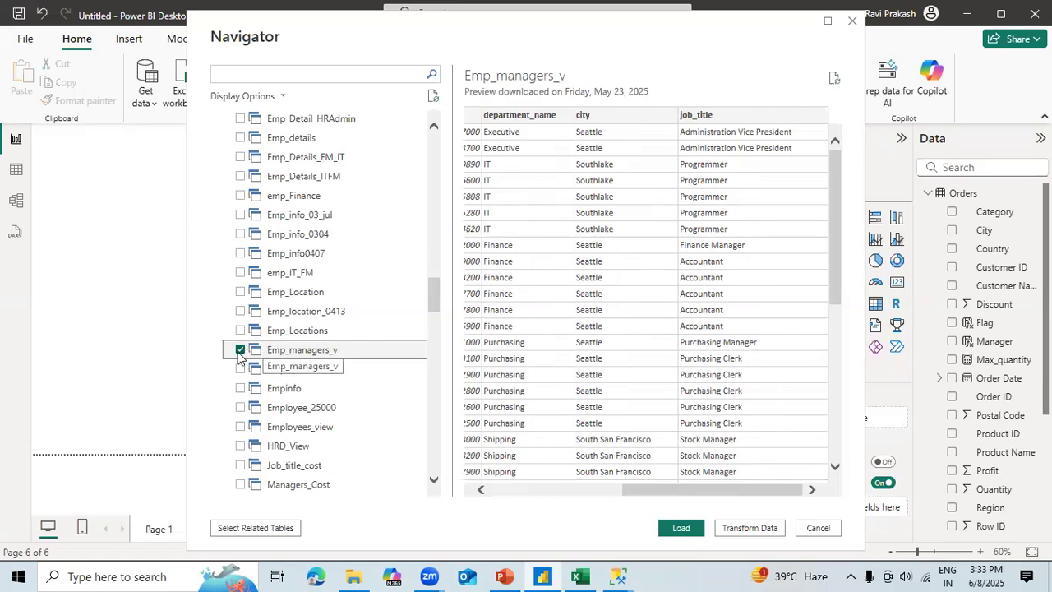
click(240, 370)
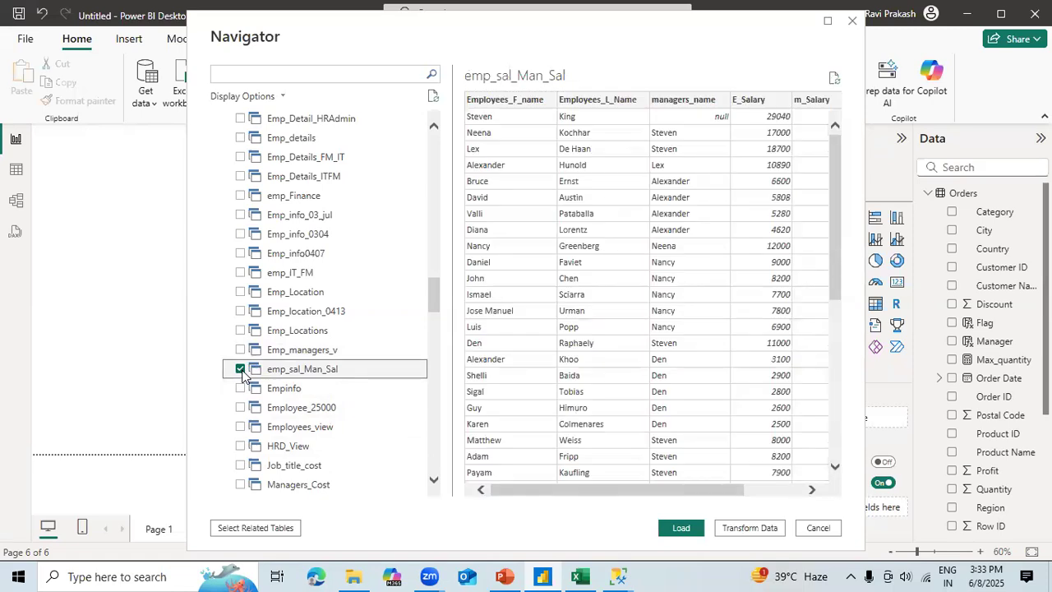
Step: Load the emp_sal_Man_Sal view into the model, accepting the potential security risk of adding a second data source
click(764, 491)
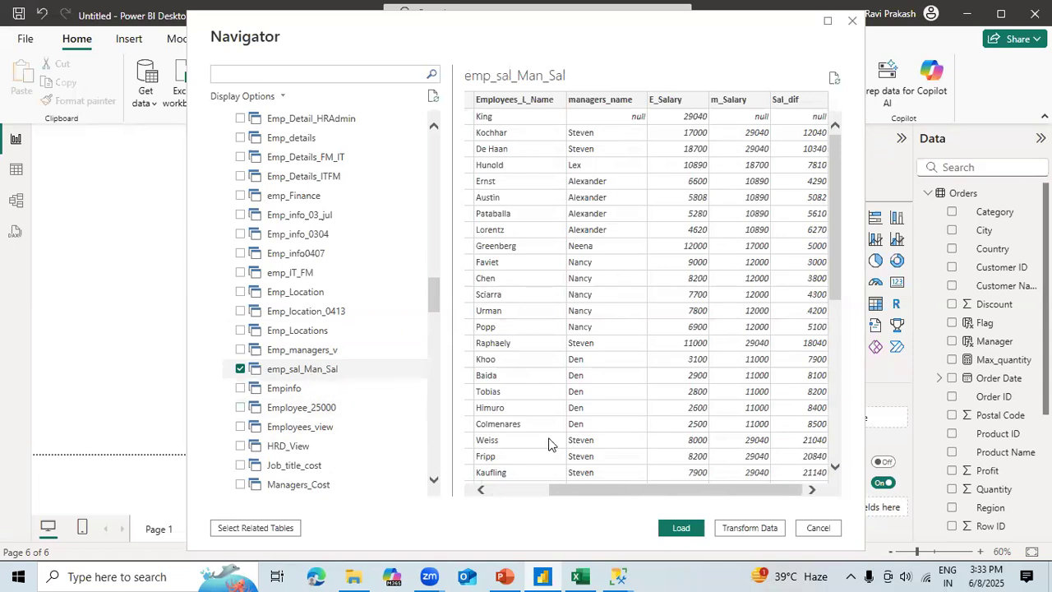
click(682, 528)
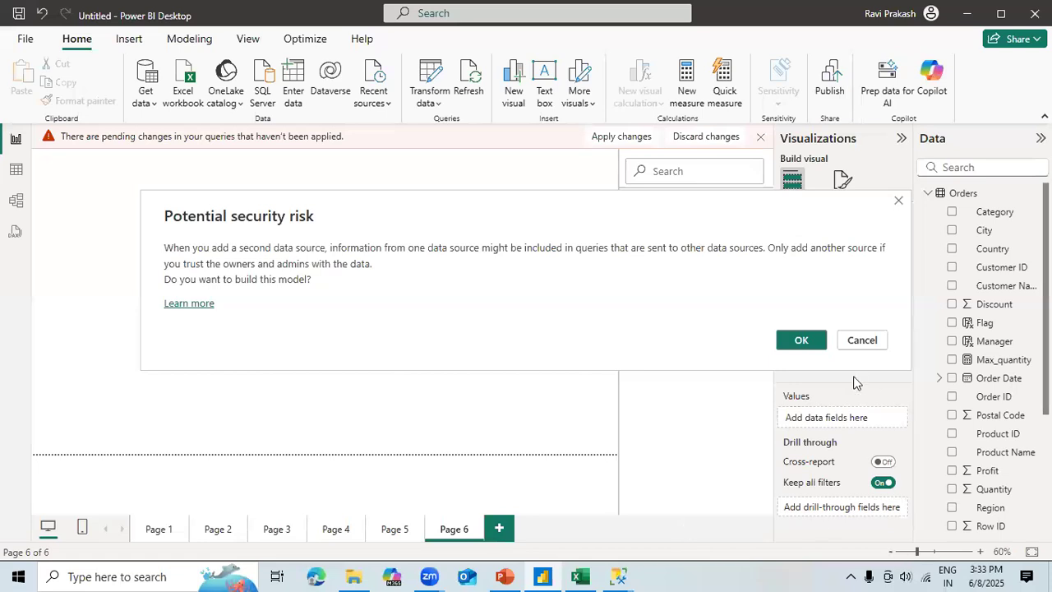
click(814, 344)
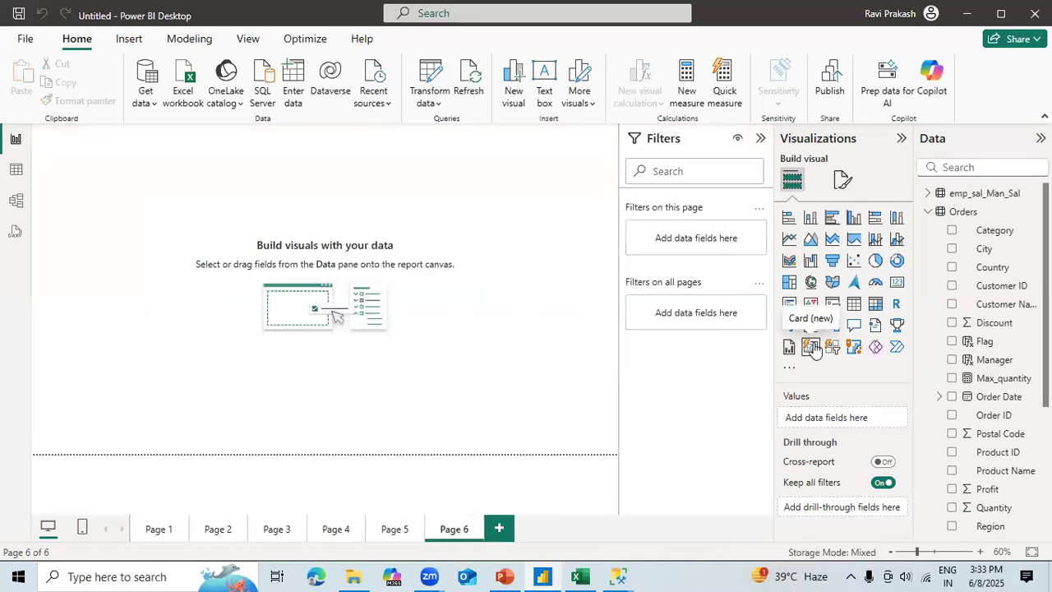
Step: Look through the tables in table view and select emp_sal_Man_Sal, expanding its field list
click(18, 171)
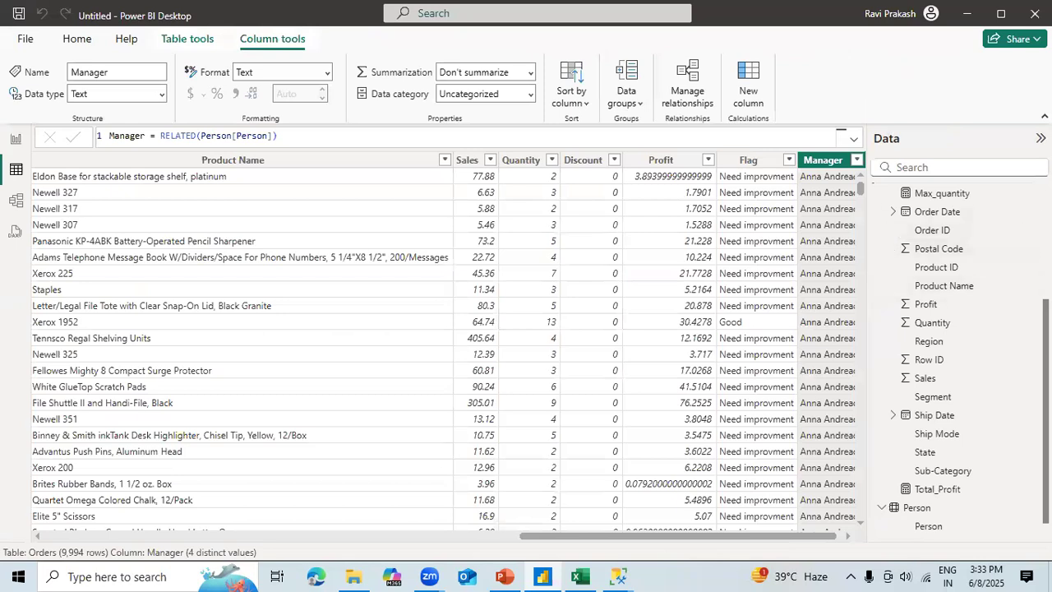
scroll(950, 255, up, 5)
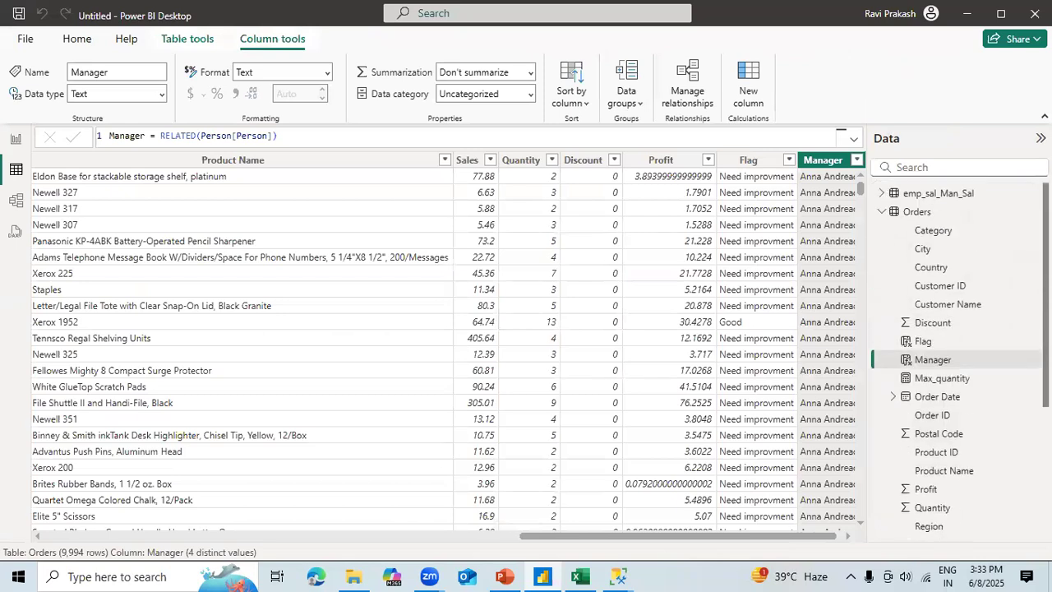
click(886, 212)
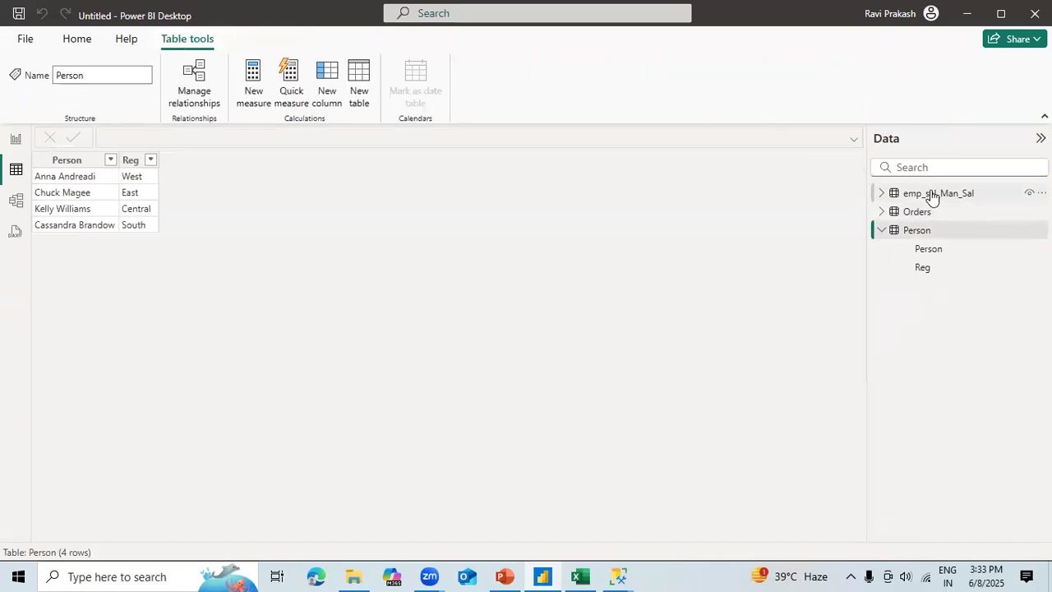
click(931, 195)
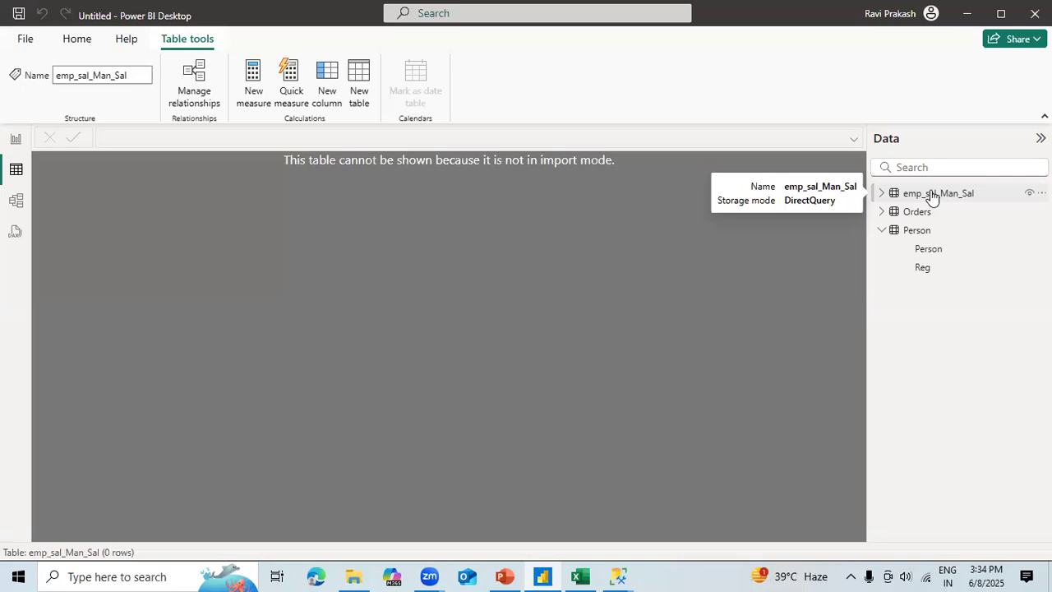
click(881, 196)
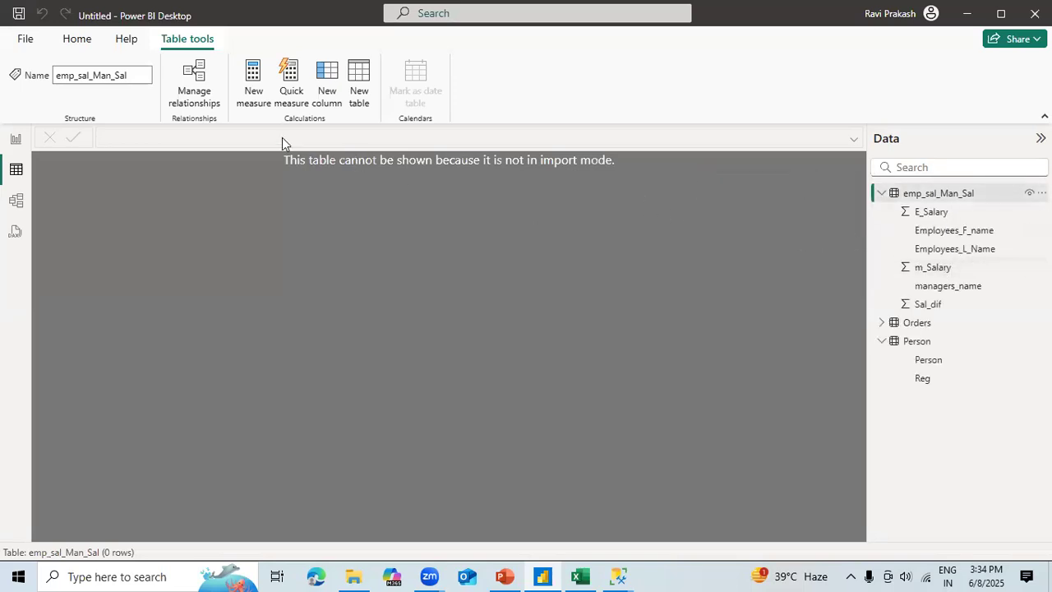
Step: Open the emp_sal_Man_Sal query in Power Query Editor and examine its manager and salary columns
click(72, 41)
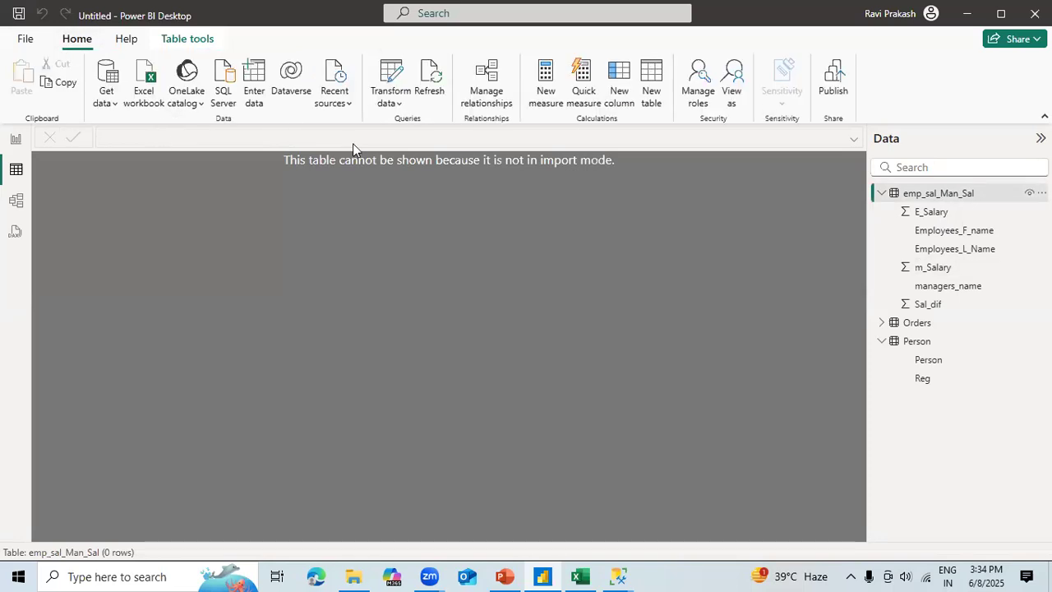
click(393, 109)
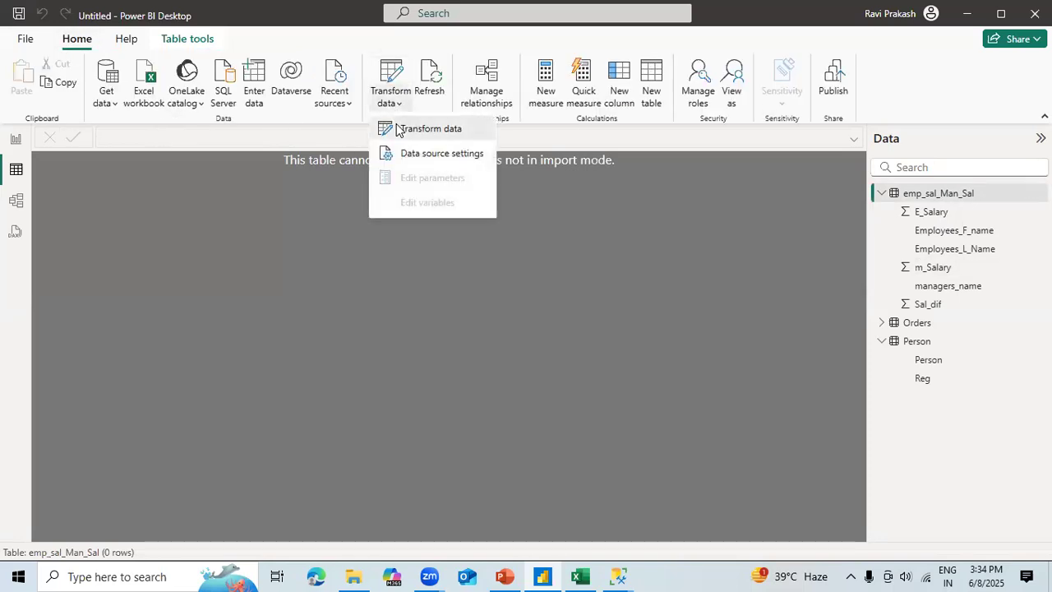
click(400, 129)
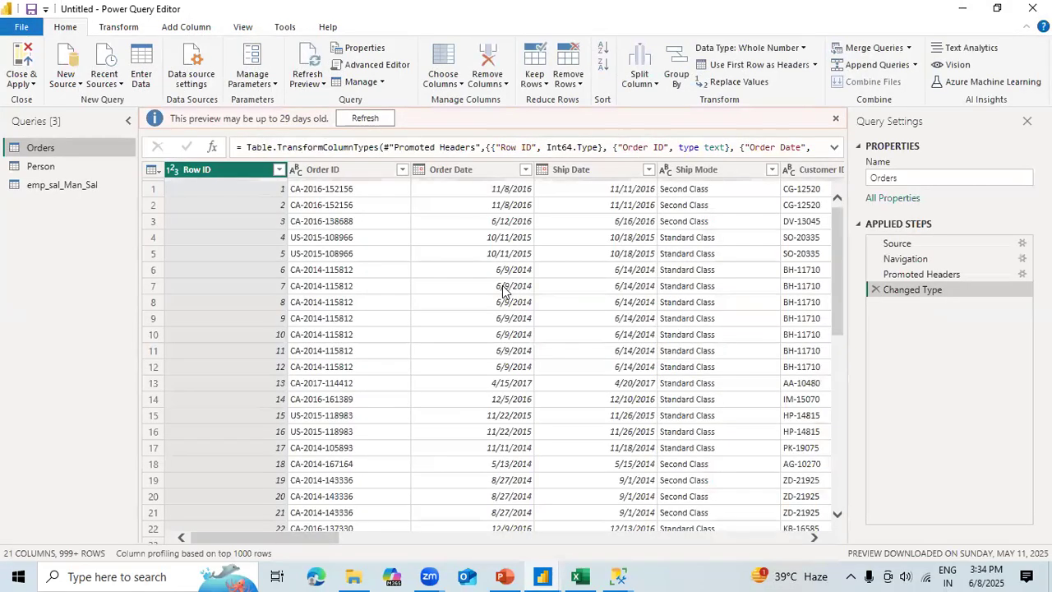
click(837, 121)
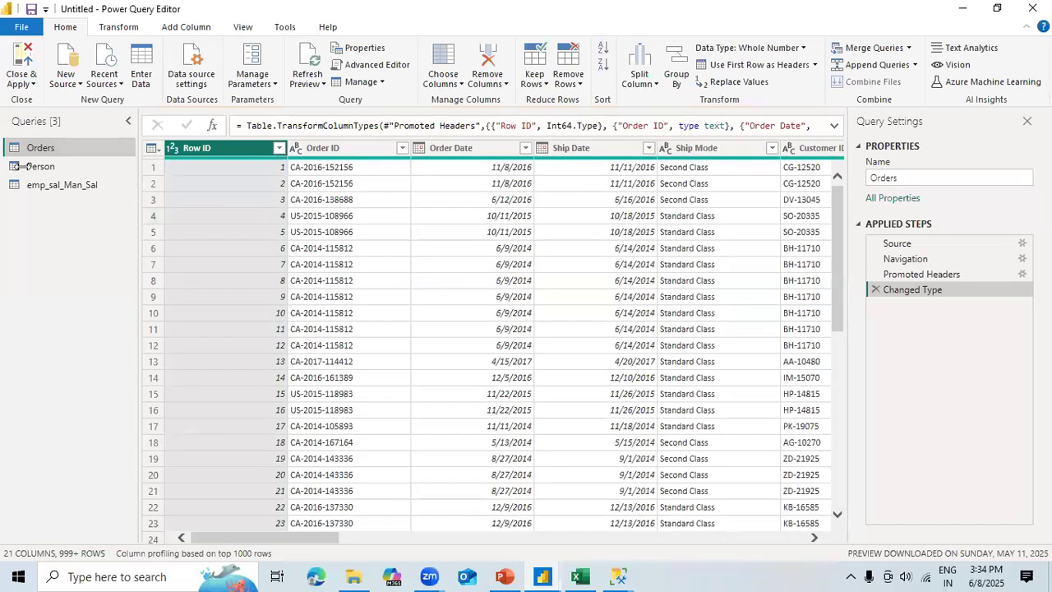
click(43, 185)
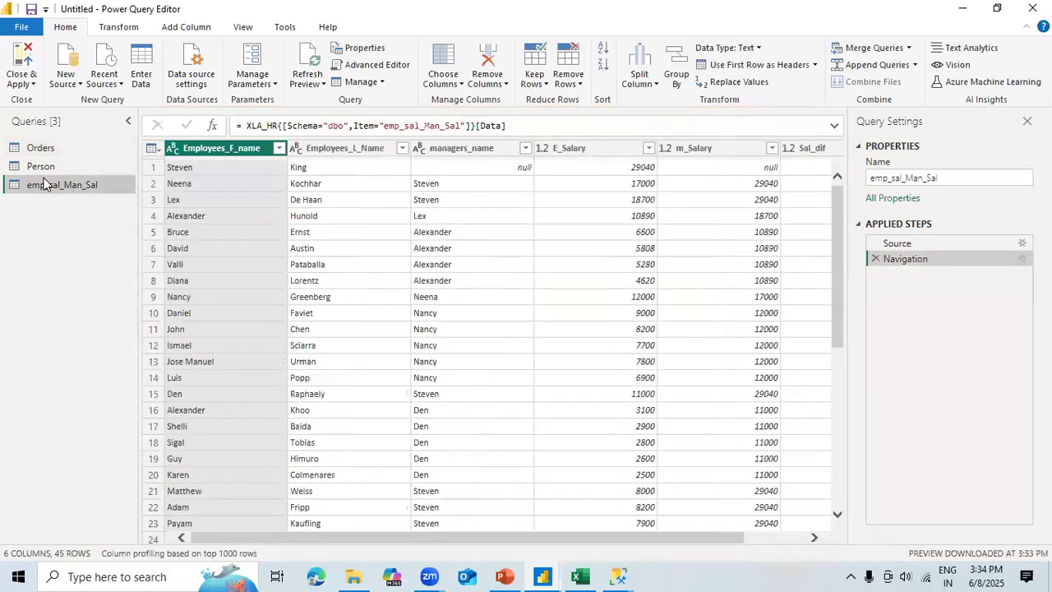
click(490, 164)
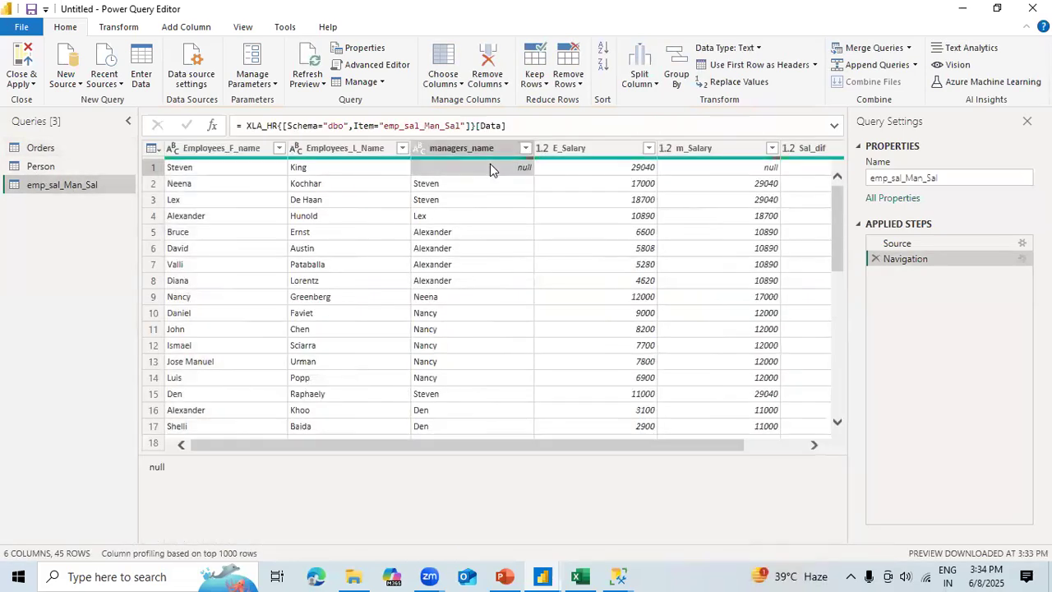
click(770, 443)
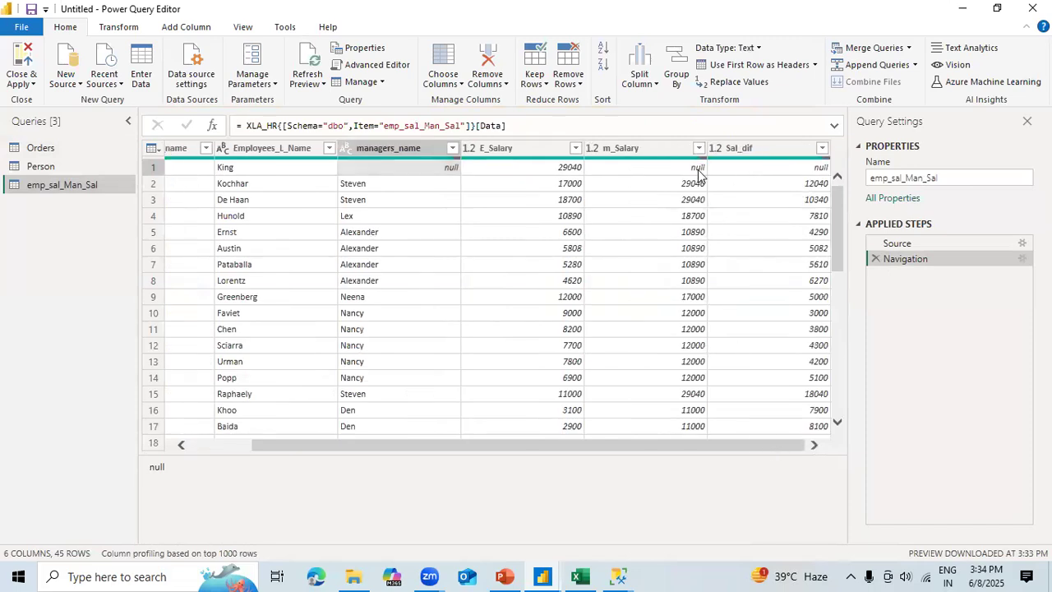
Step: Replace the value "Null" with "No Manager" in the managers_name column
click(413, 148)
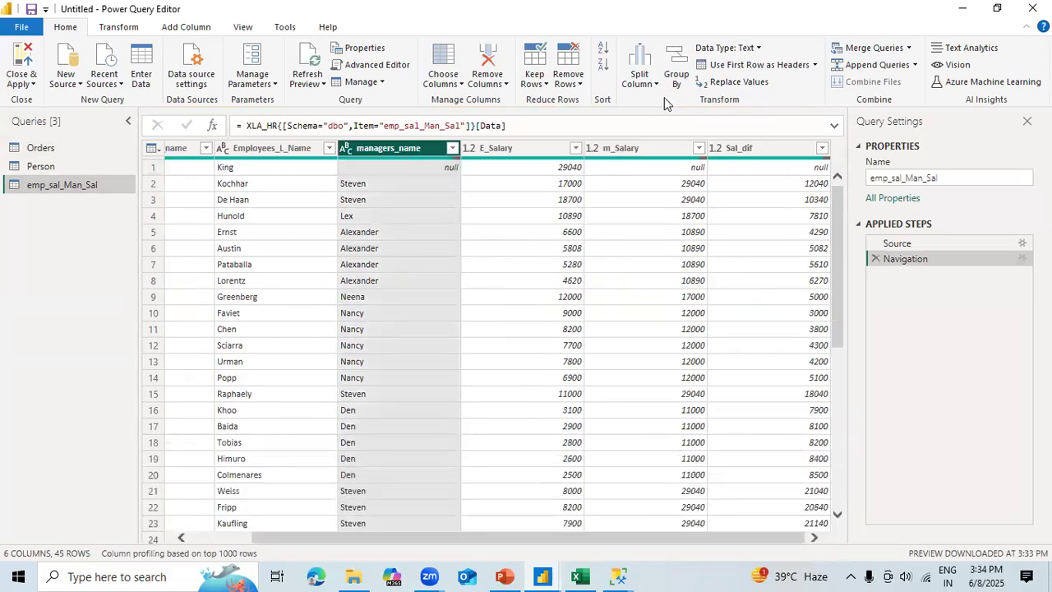
click(737, 86)
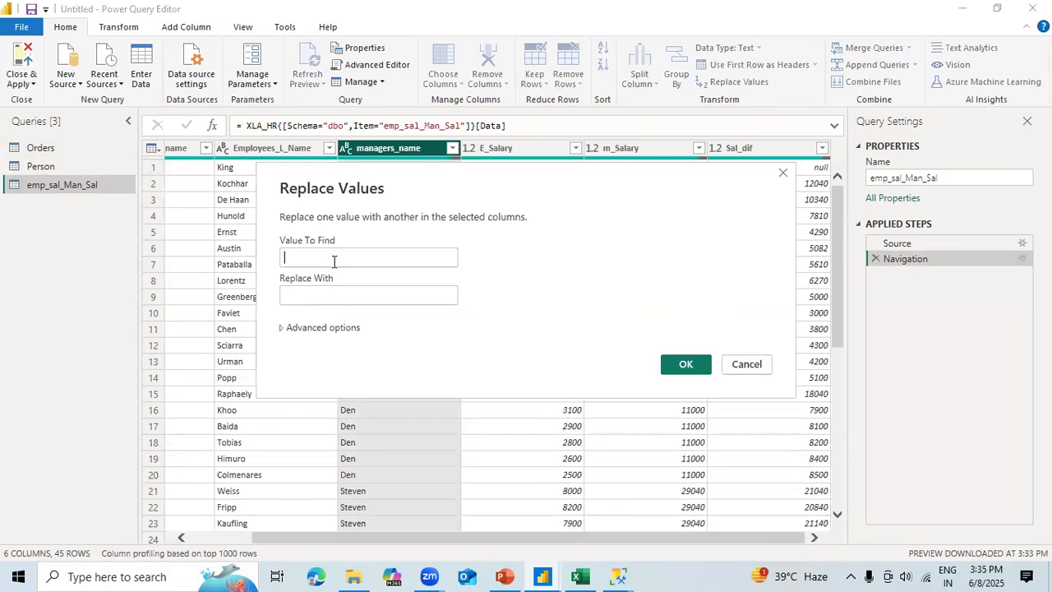
text(Null)
key(Tab)
text(No )
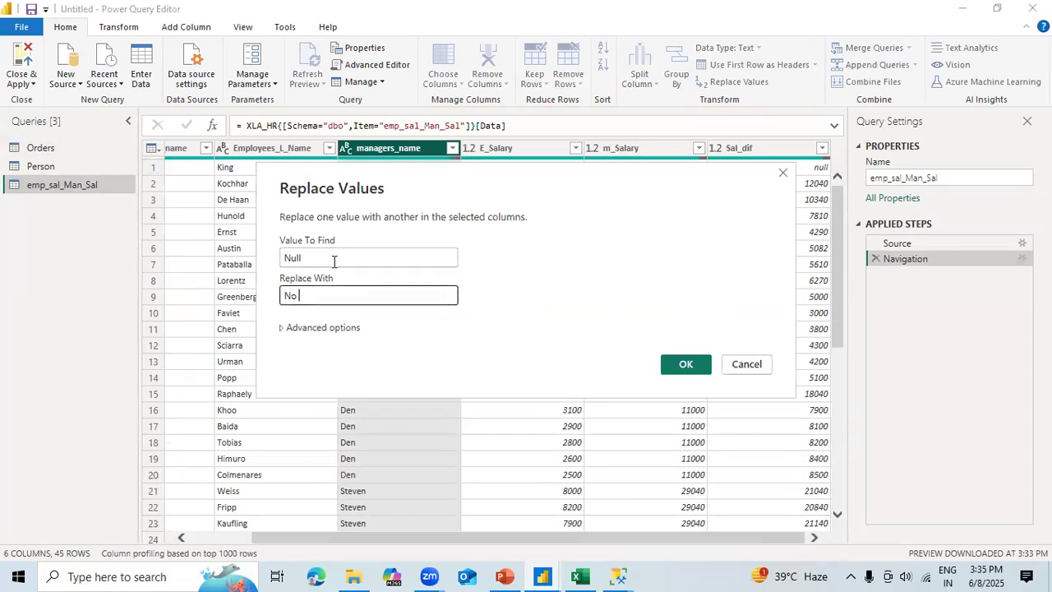
text(MAna)
key(BackSpace)
key(BackSpace)
key(BackSpace)
text(anager)
click(679, 364)
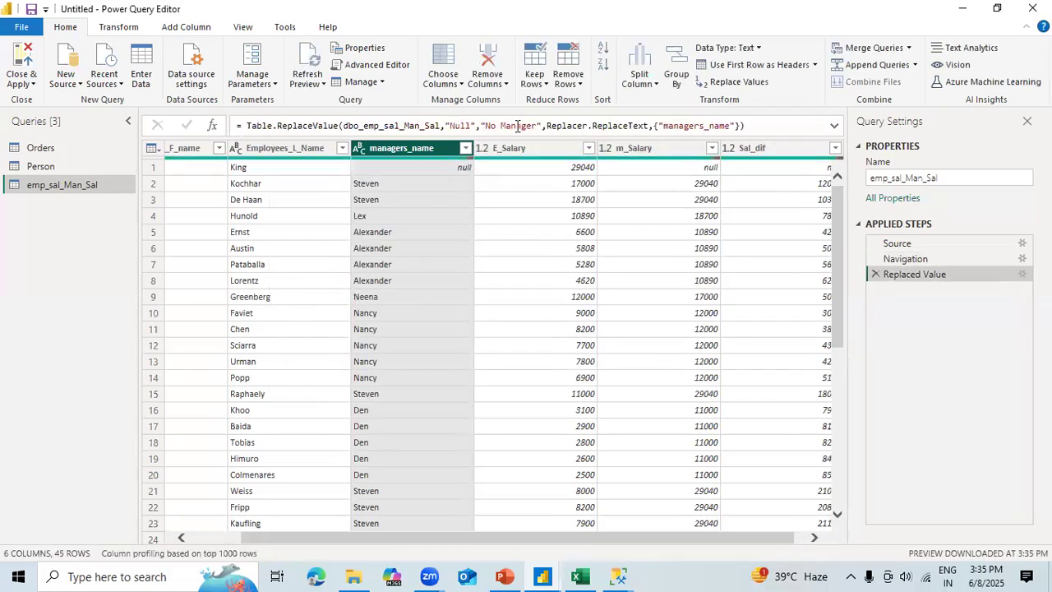
Step: Change the searched text in the replacement formula to lowercase "null" and check the managers_name cell in the first row
click(456, 125)
key(BackSpace)
text(n)
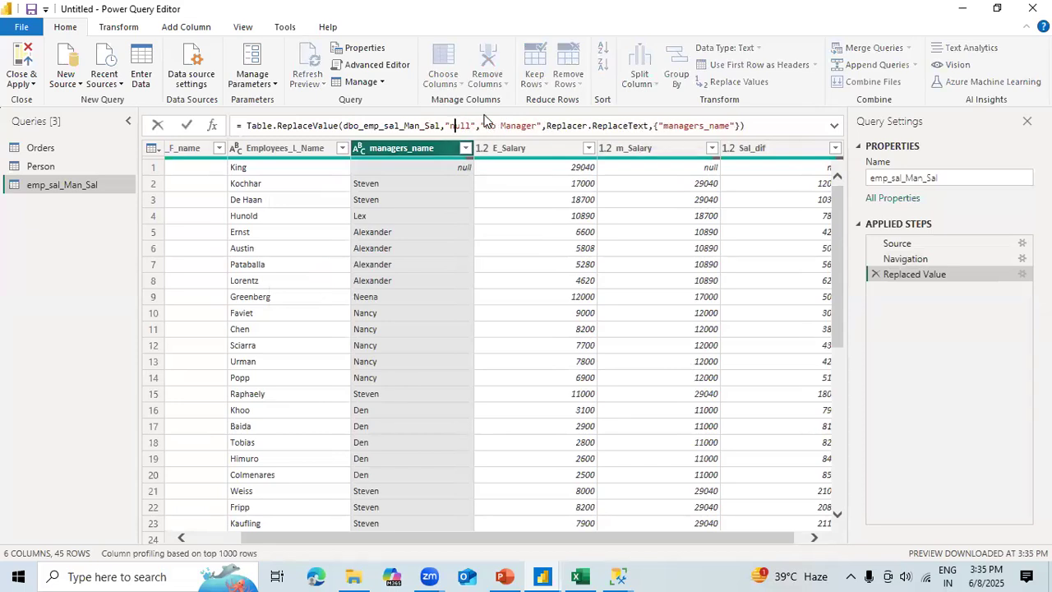
click(187, 125)
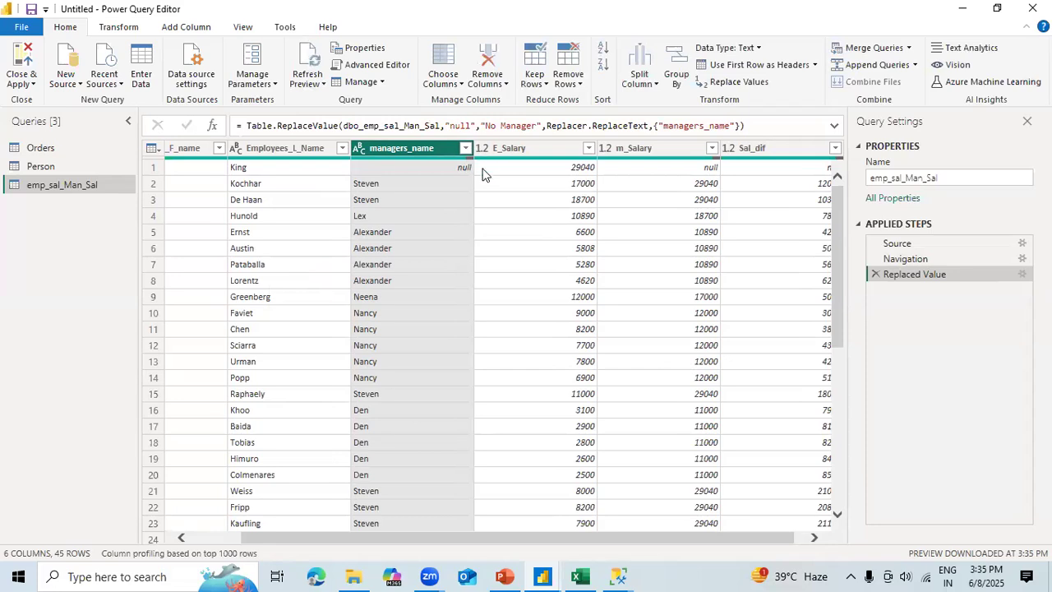
click(433, 187)
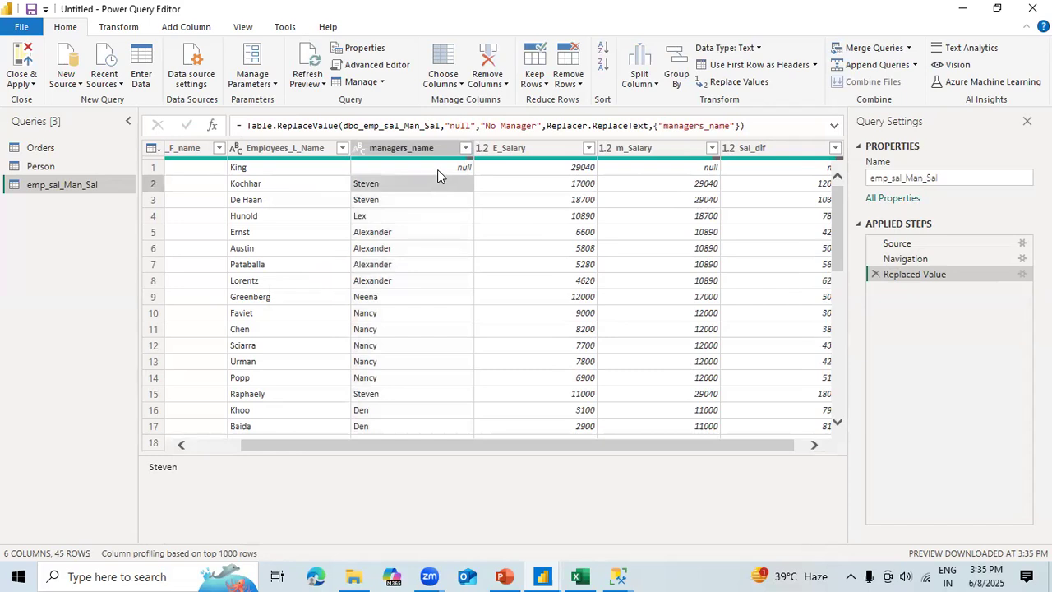
click(437, 171)
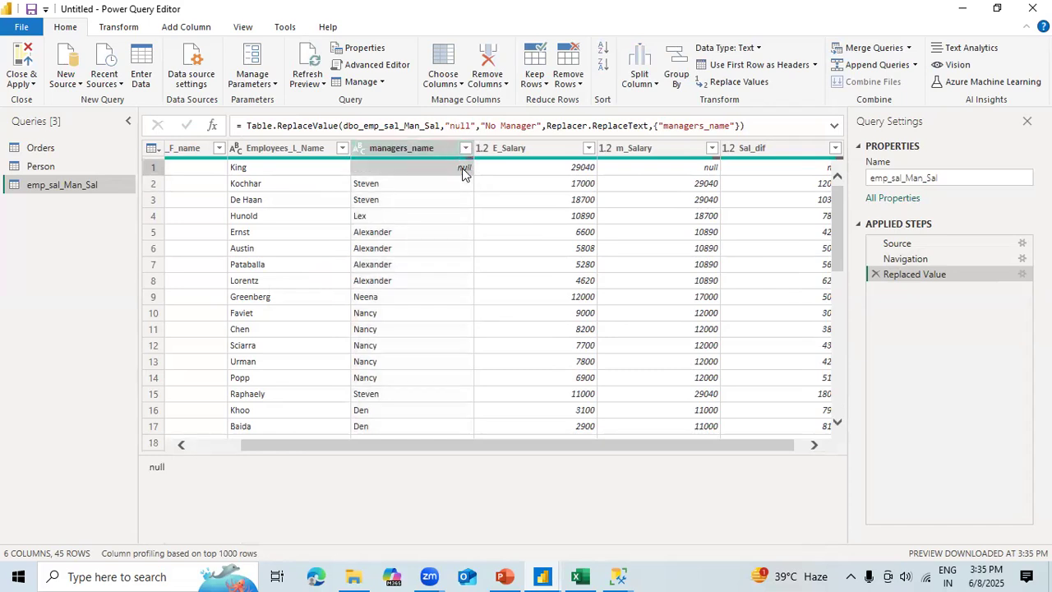
double_click(157, 467)
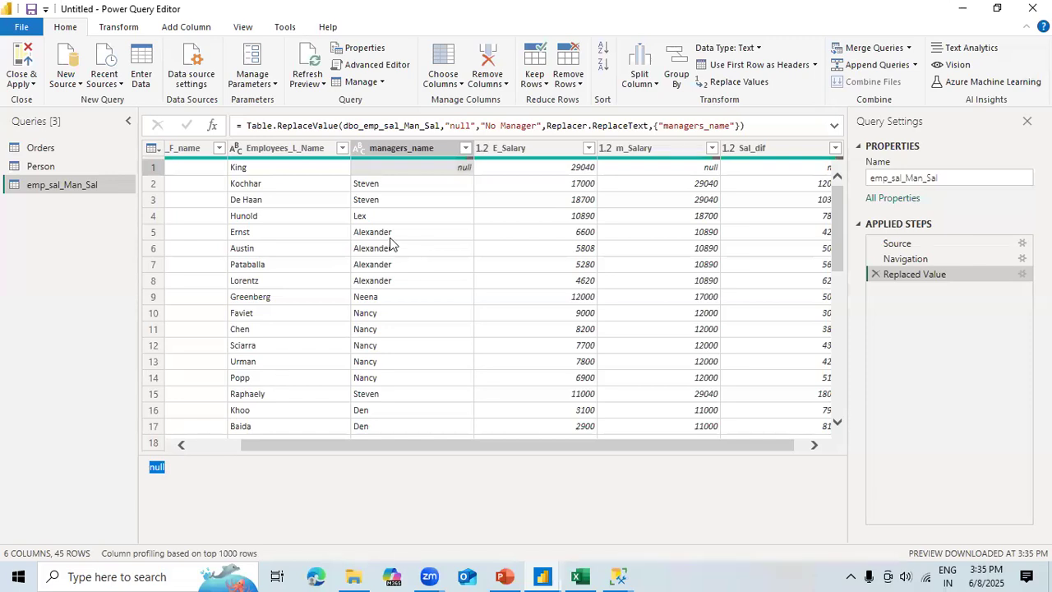
Step: Edit the Replaced Value step's settings, re-entering null as the value to find and keeping No Manager as the replacement
click(407, 148)
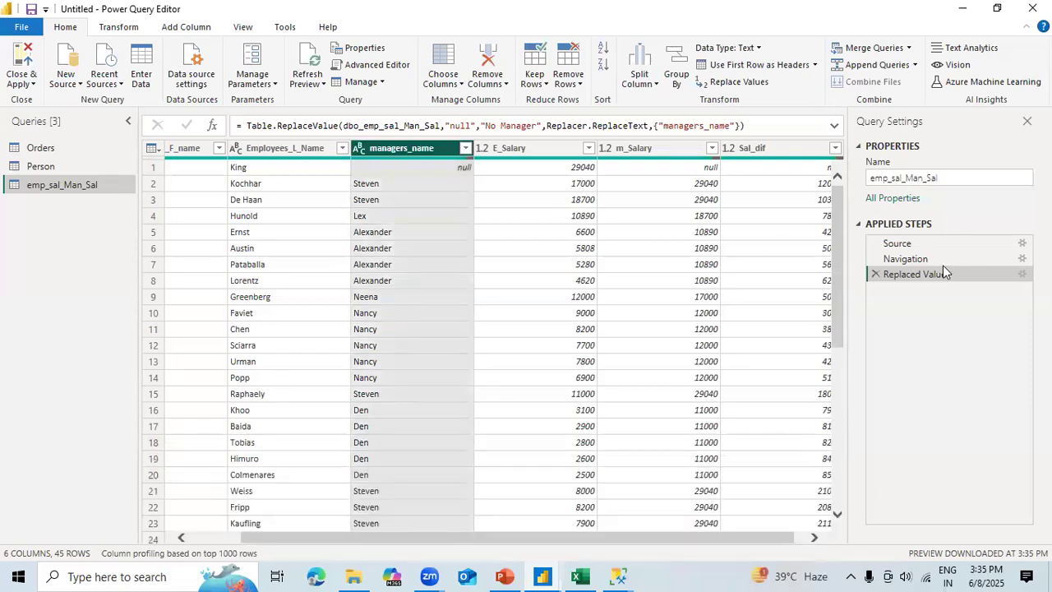
click(1023, 277)
click(332, 258)
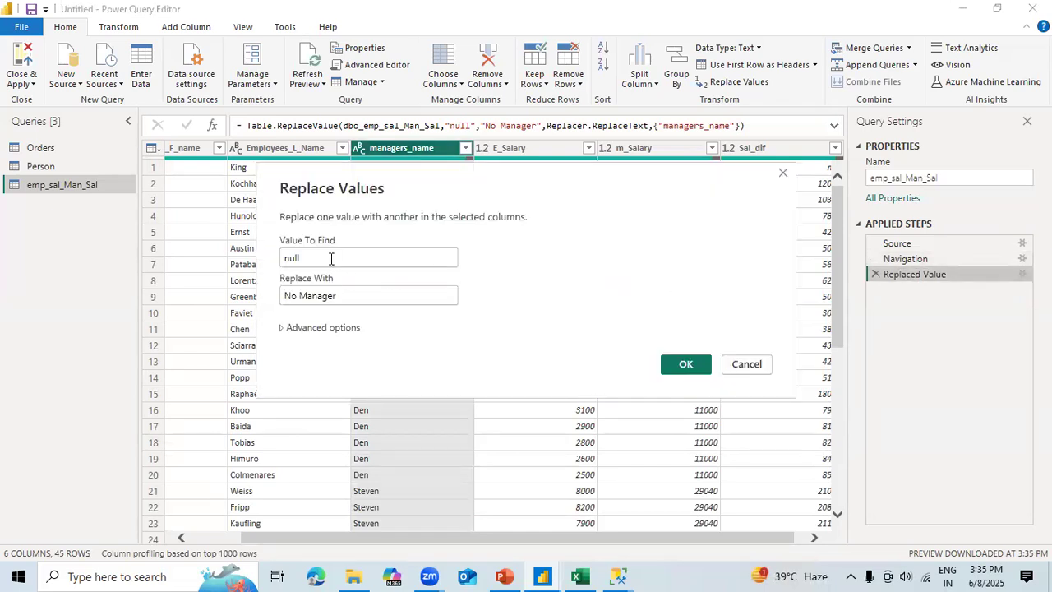
key(BackSpace)
key(BackSpace)
key(BackSpace)
text(null)
click(364, 297)
click(684, 365)
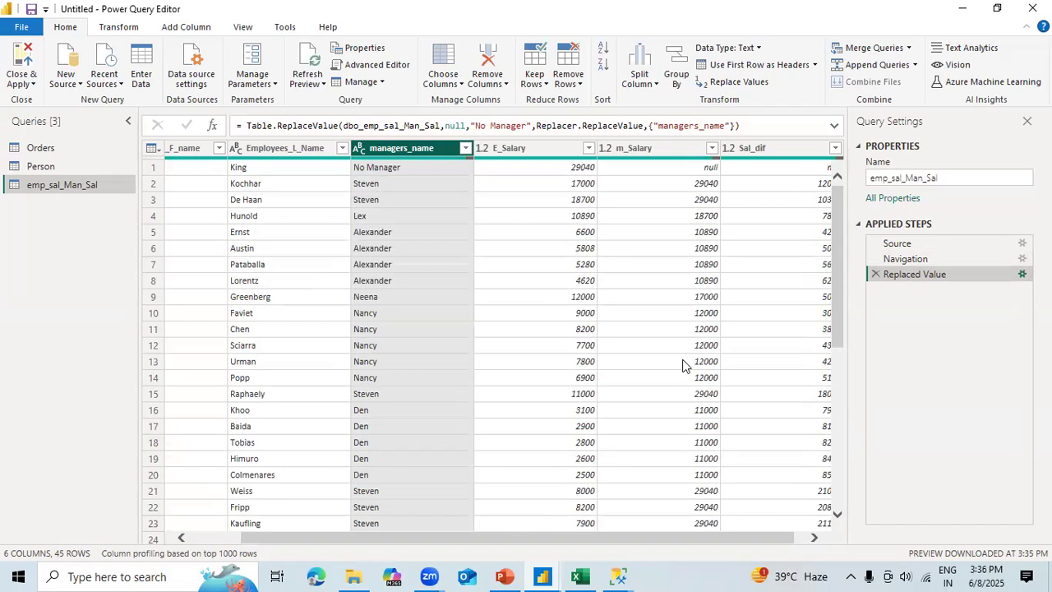
Step: Replace null with 0 in the m_Salary and Sal_dif columns together
click(679, 151)
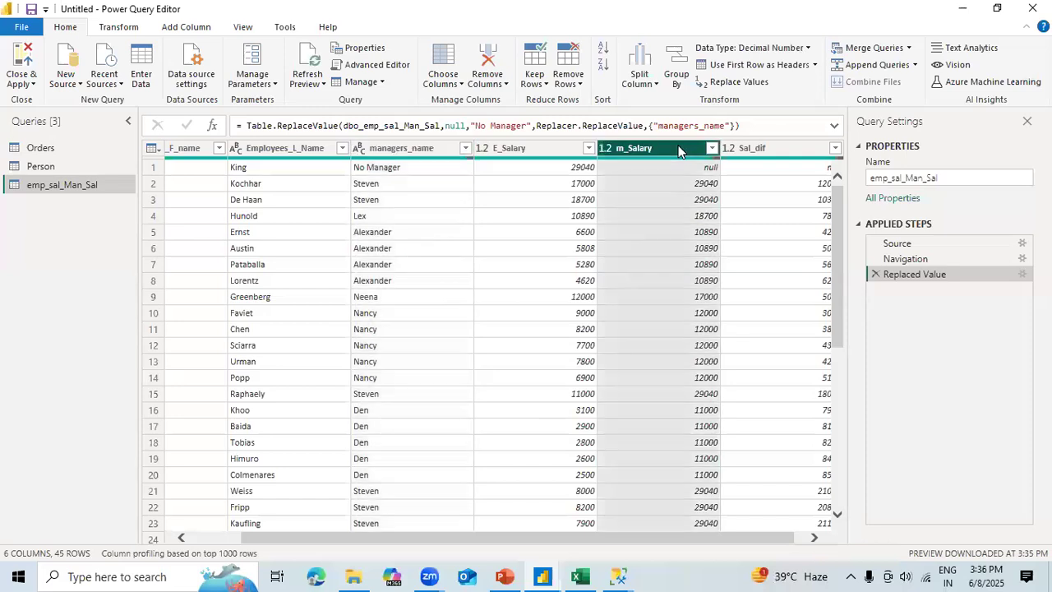
ctrl+click(744, 148)
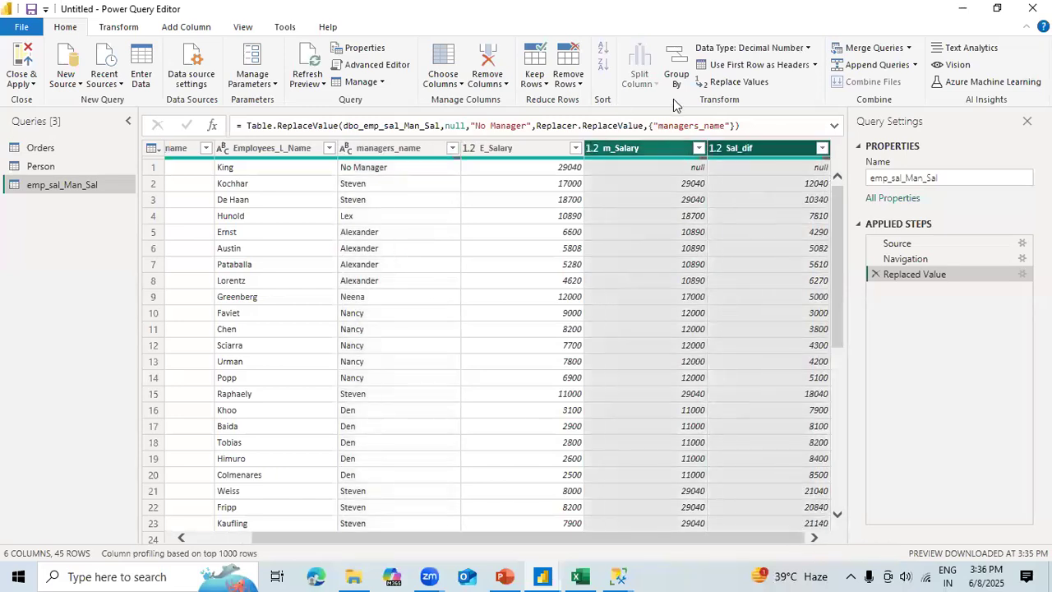
click(720, 85)
text(null)
click(318, 306)
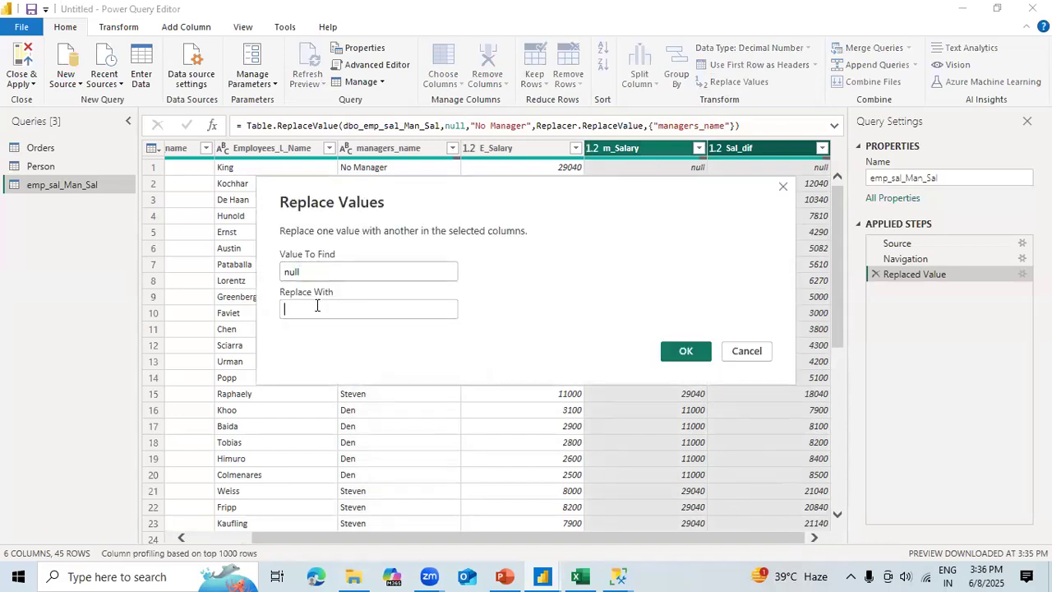
text(0)
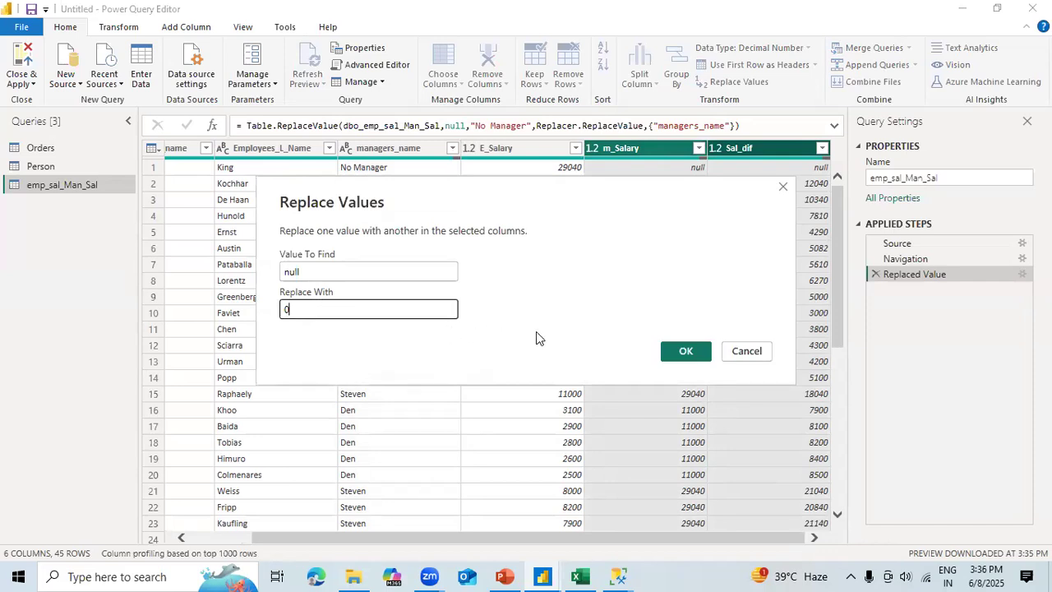
click(670, 352)
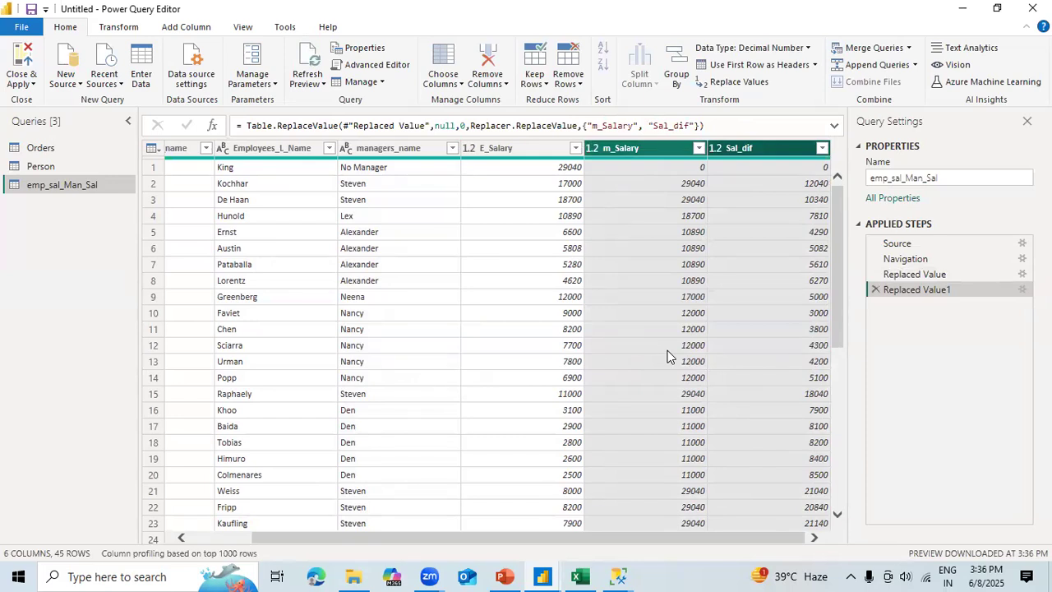
Step: Apply the query changes, close Power Query Editor and return to the report view
click(240, 540)
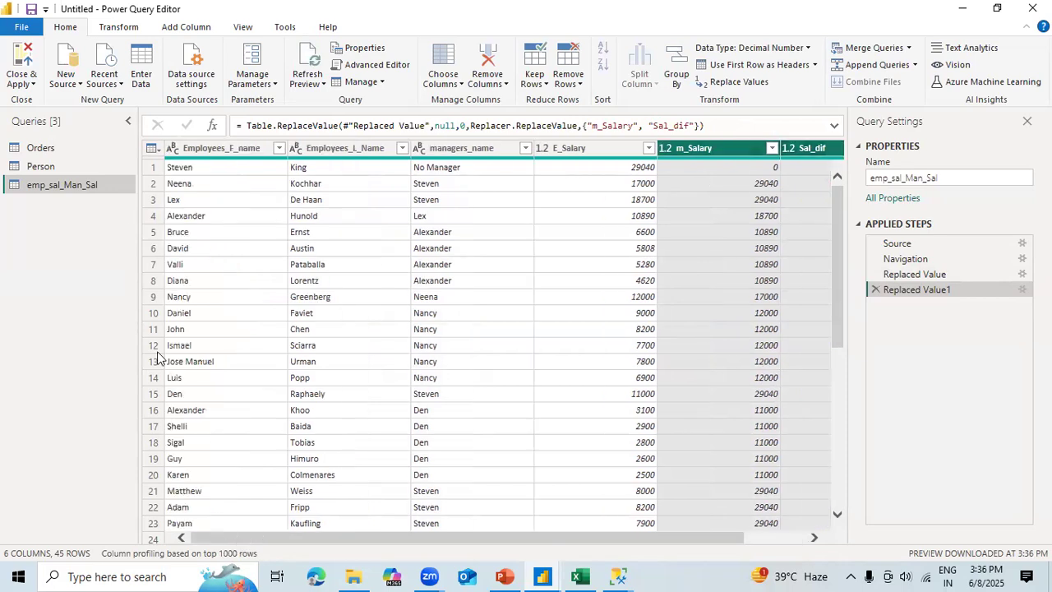
click(22, 83)
click(49, 100)
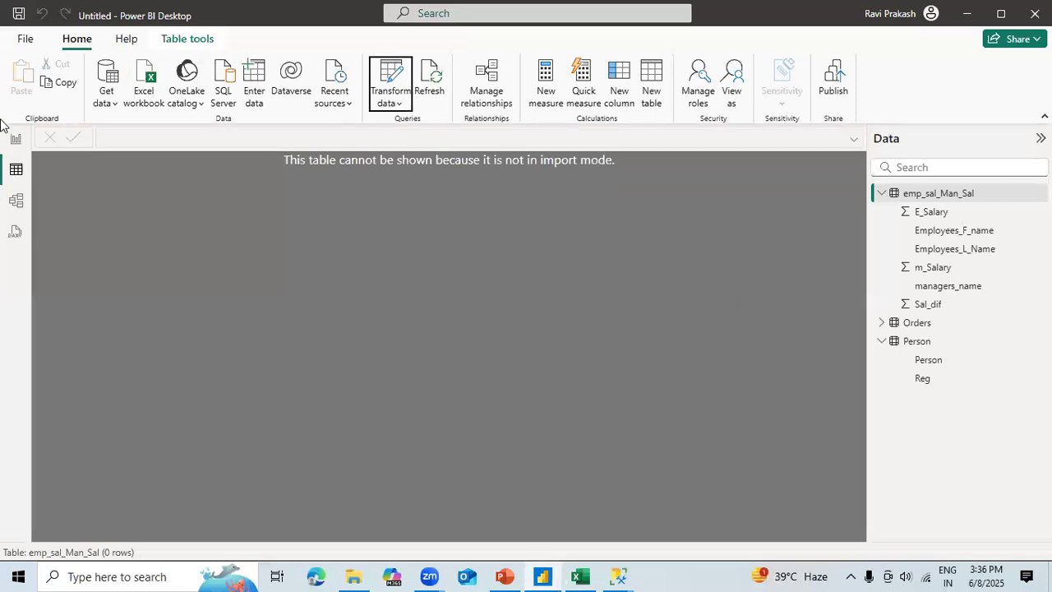
click(15, 144)
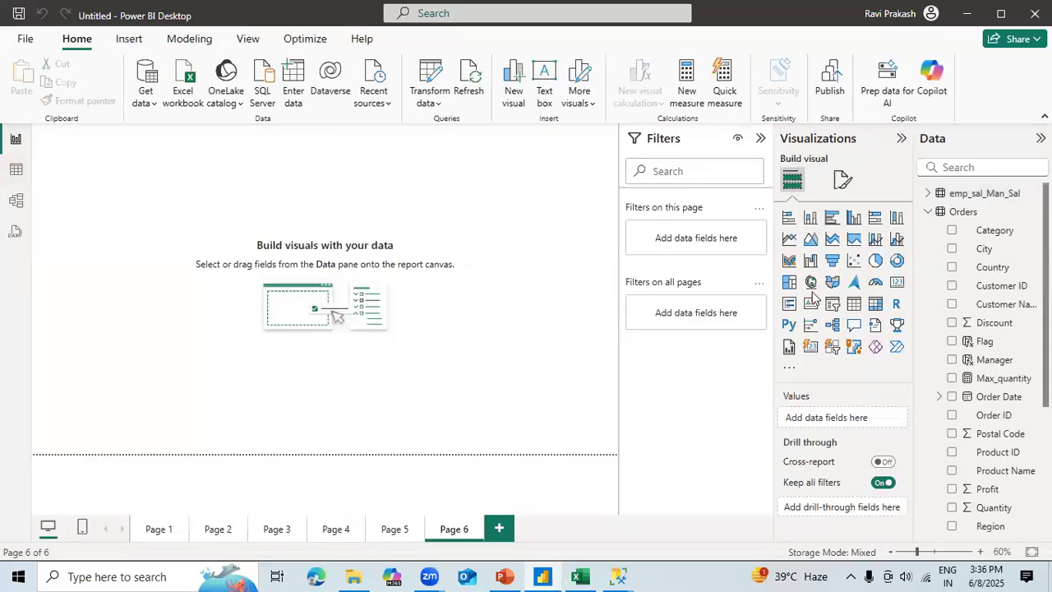
Step: Create a table visual on Page 6 with managers_name and Sal_dif from the emp_sal_Man_Sal table
click(929, 212)
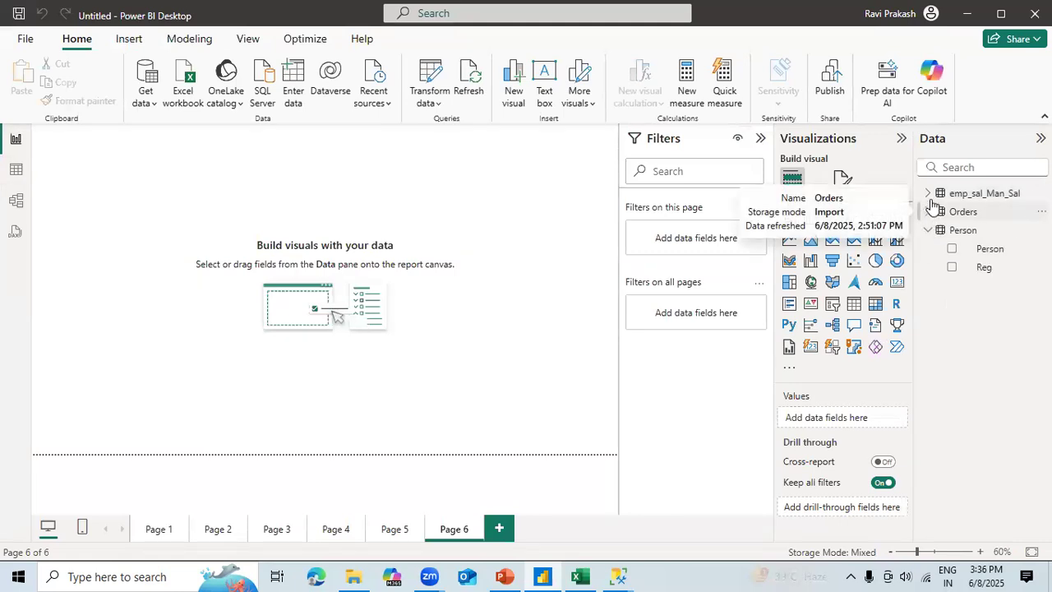
click(930, 196)
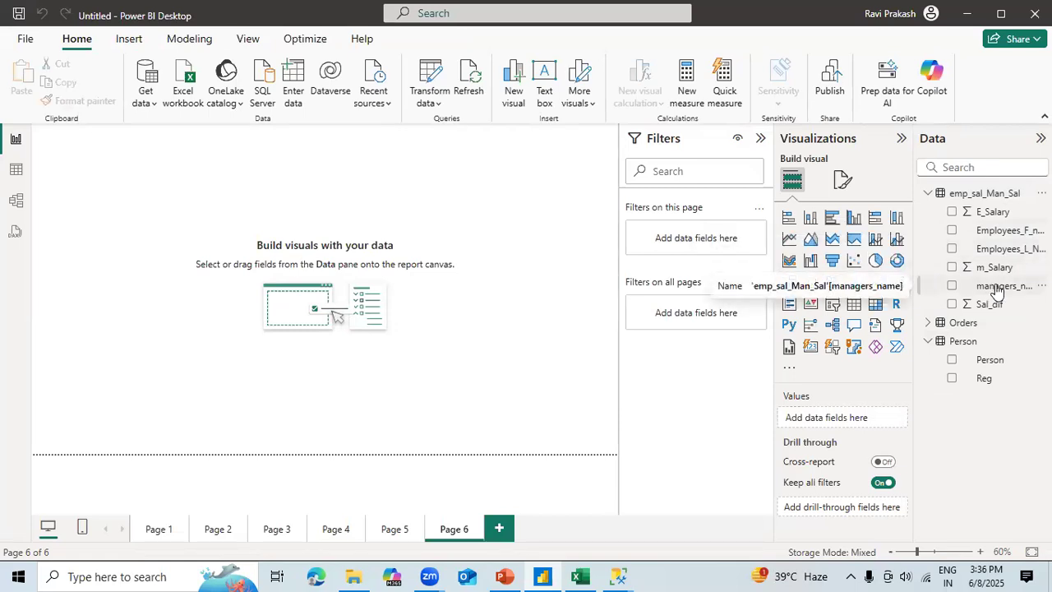
click(951, 286)
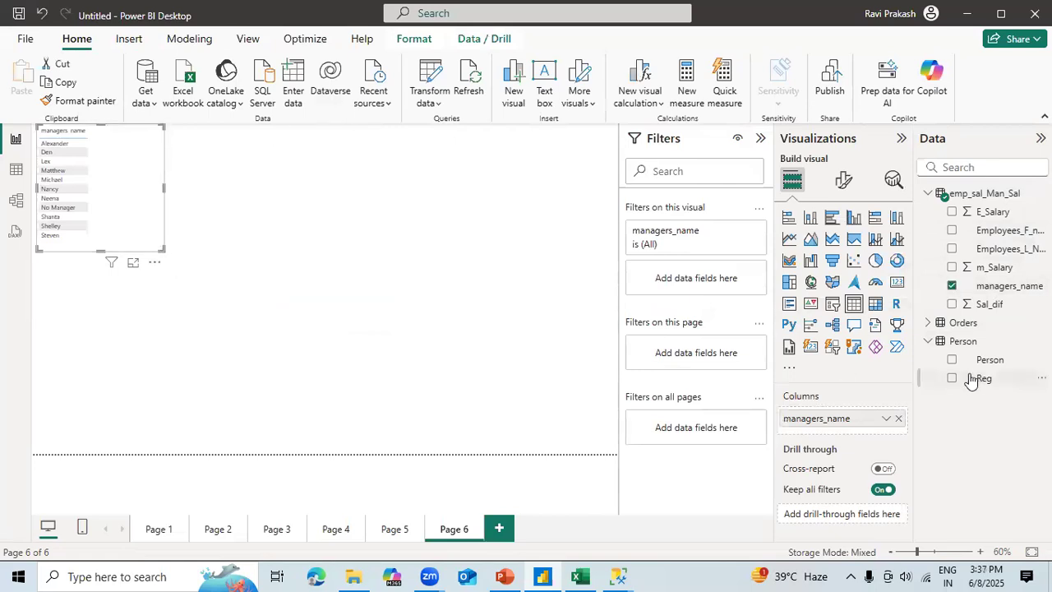
click(952, 305)
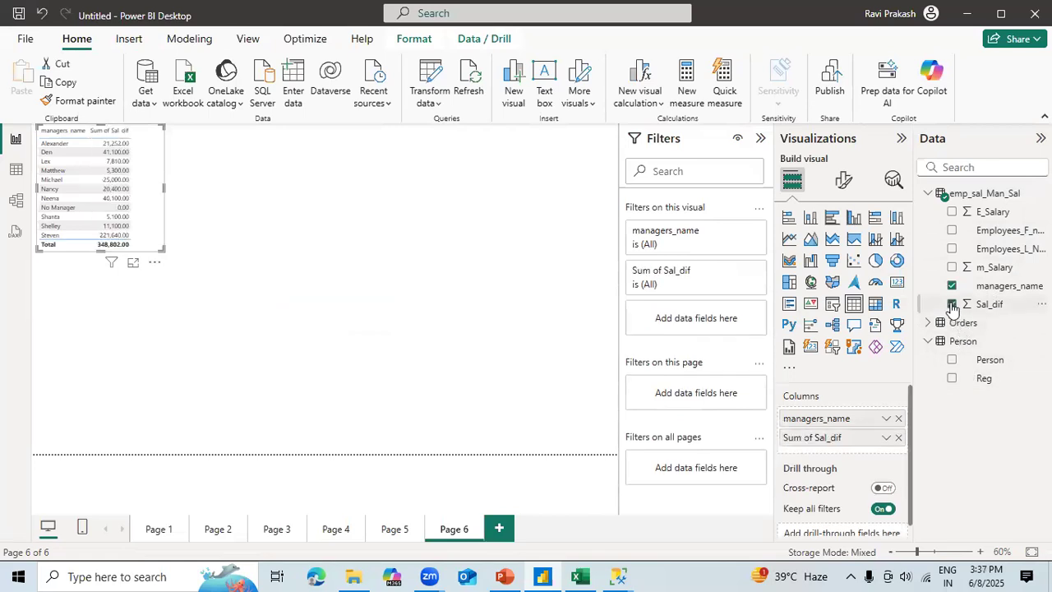
Step: Enlarge the managers_name and Sal_dif table visual on Page 6, check its formatting options and deselect it
click(168, 267)
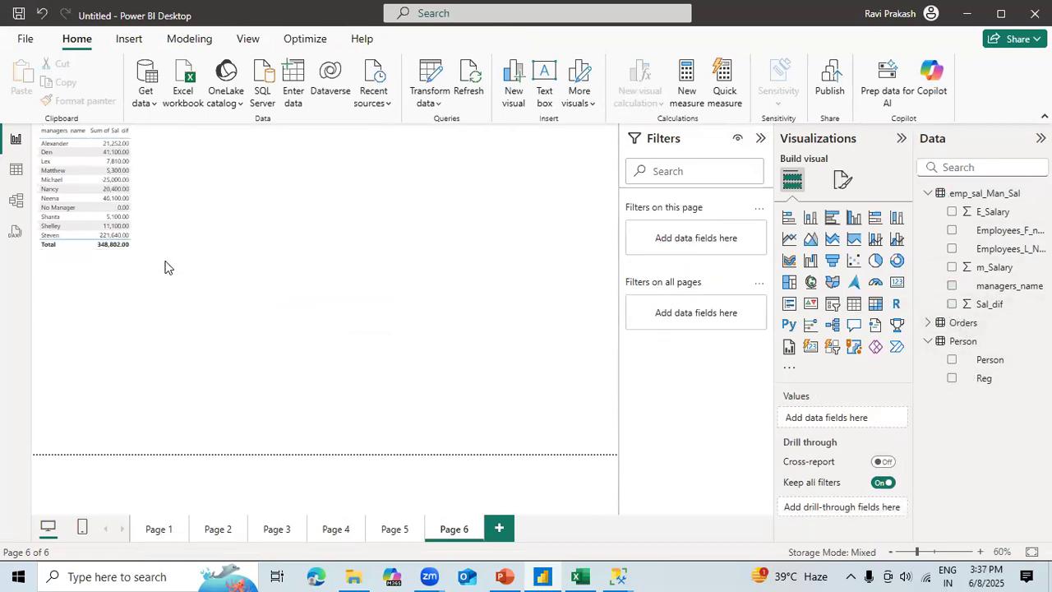
click(153, 217)
drag(164, 252, 245, 357)
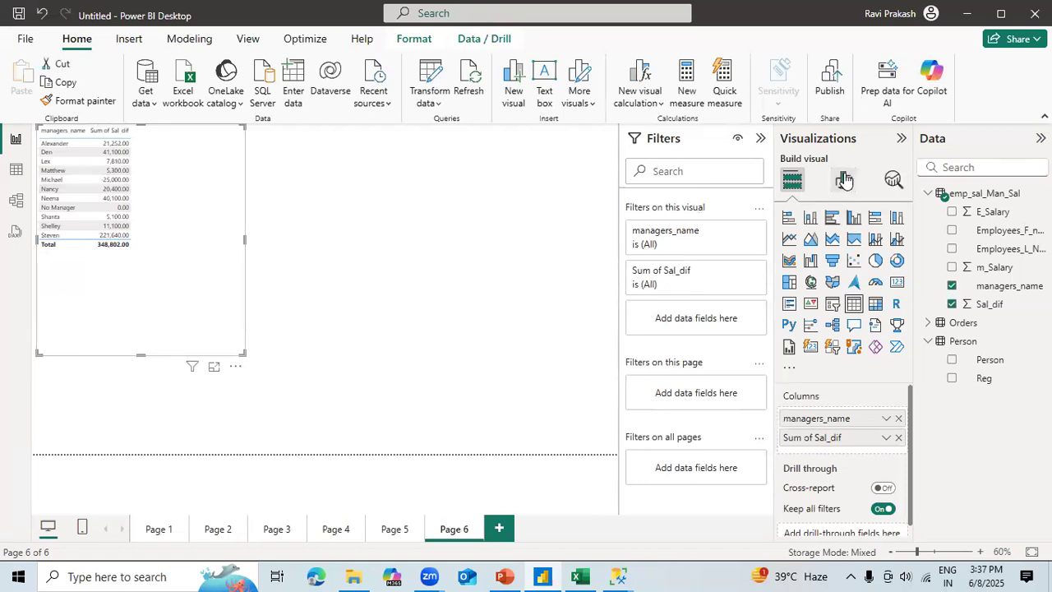
click(845, 179)
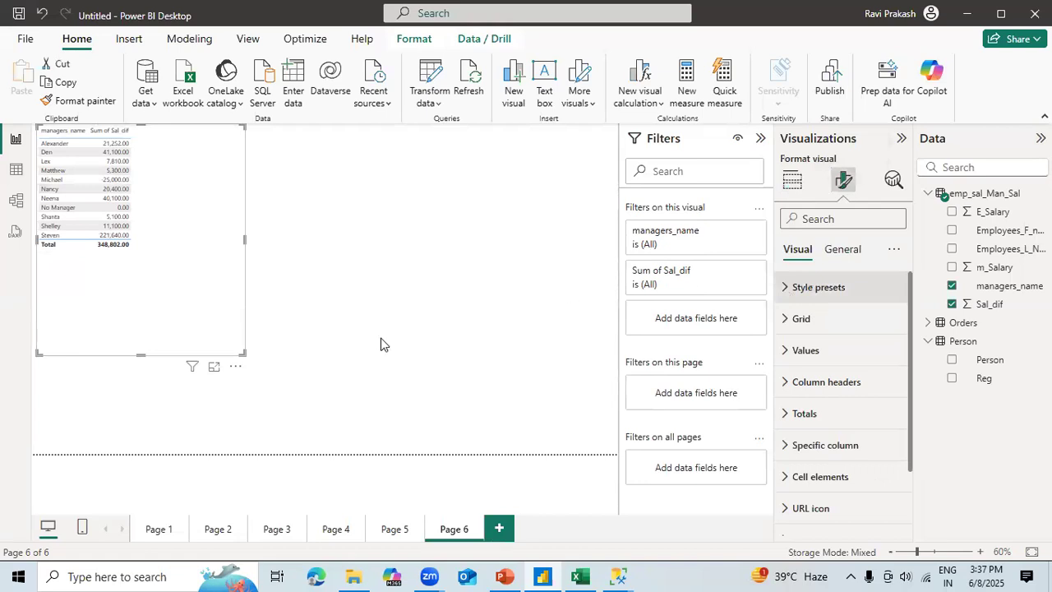
click(256, 353)
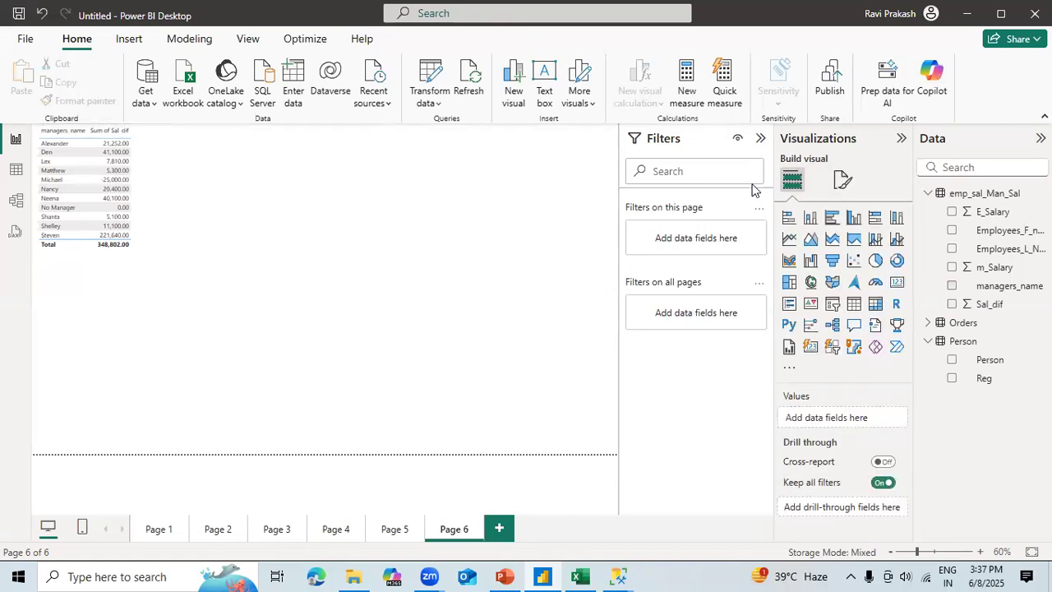
Step: Convert the managers table to a stacked column chart of Sal_dif by managers_name and enlarge the chart
click(812, 220)
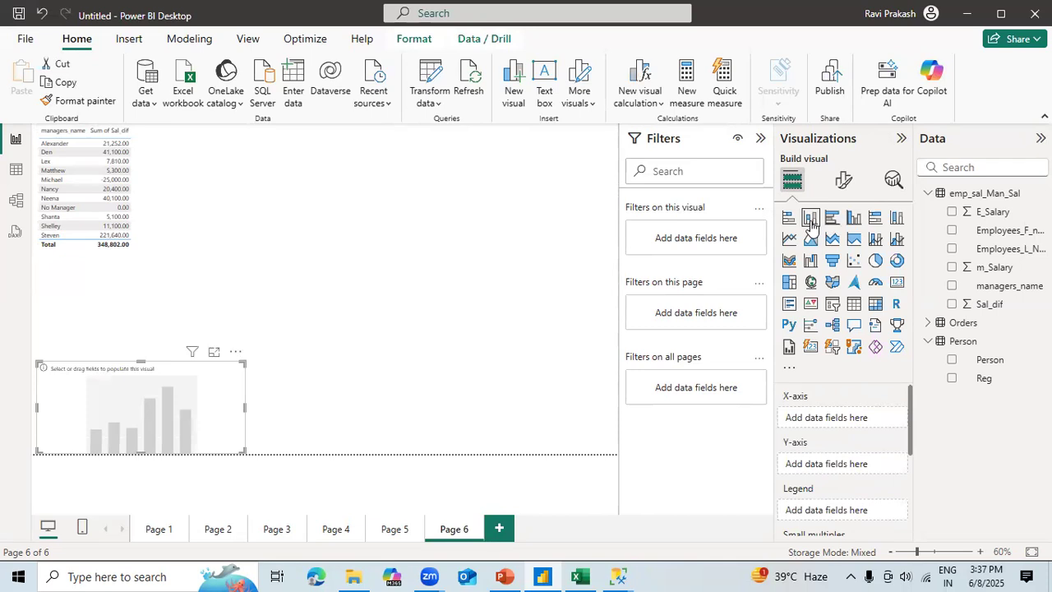
click(140, 229)
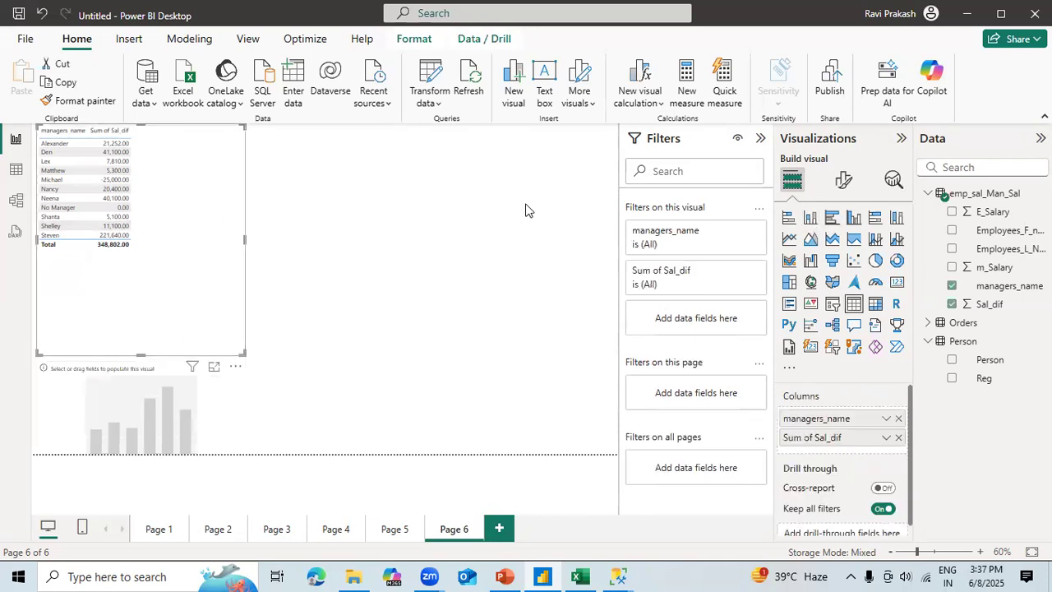
click(811, 218)
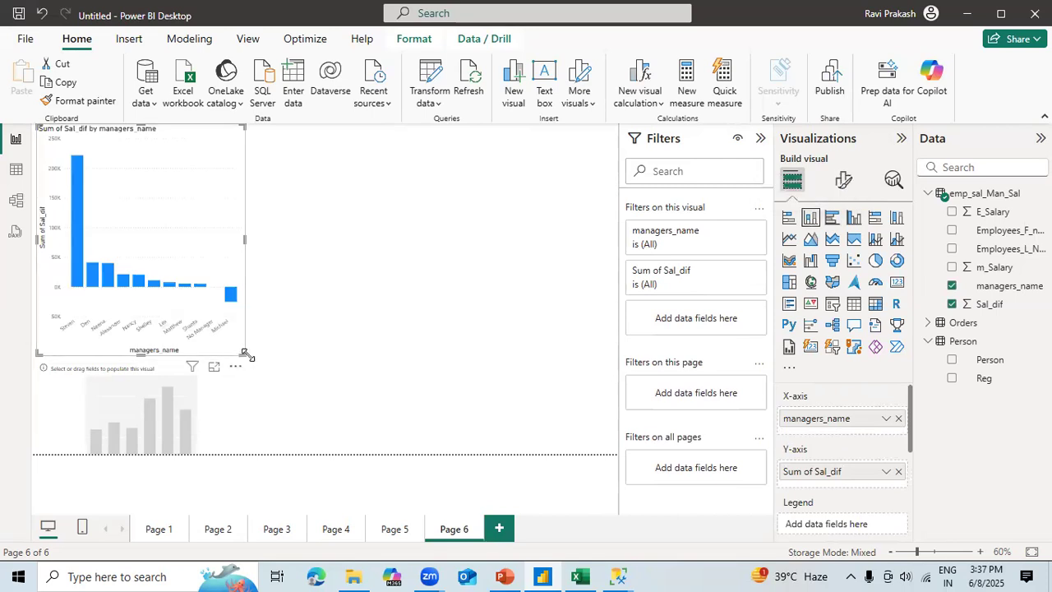
drag(245, 353, 489, 398)
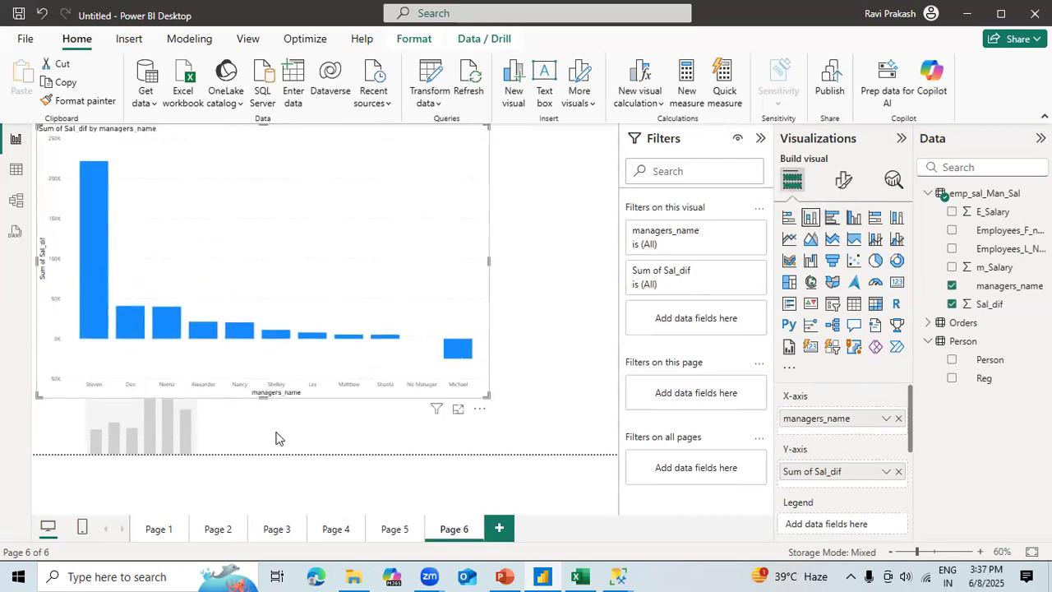
Step: Remove the empty stacked column chart underneath the Sal_dif chart
click(205, 434)
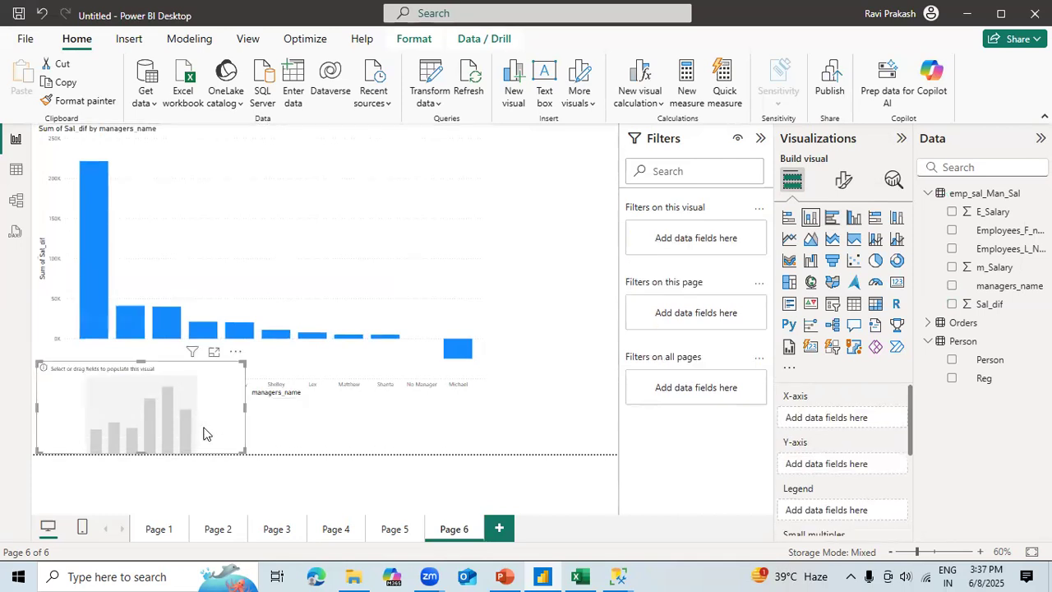
click(237, 352)
click(273, 370)
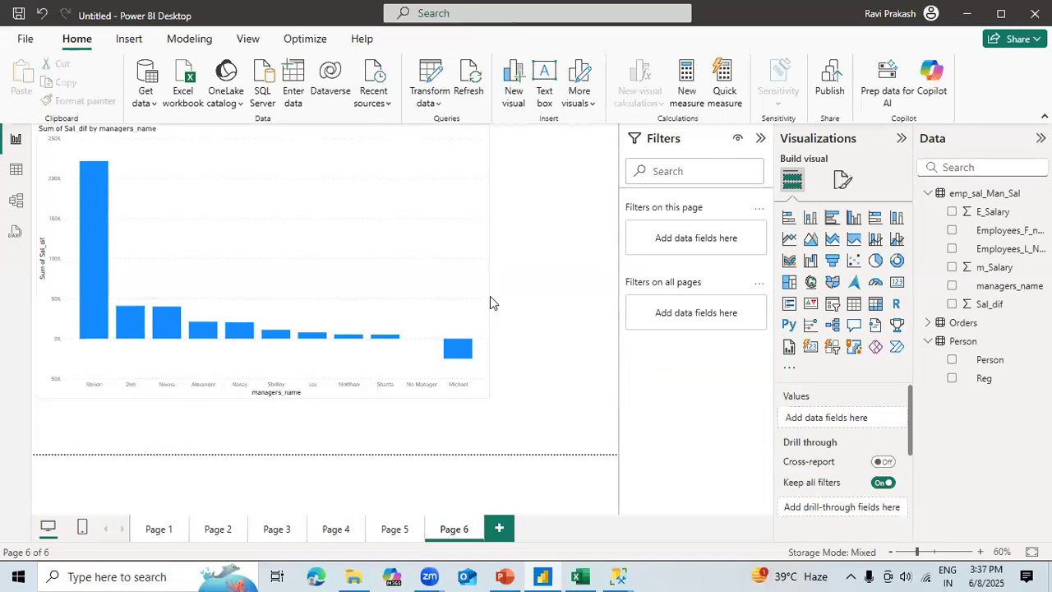
Step: Stretch the Sal_dif by managers_name chart to nearly fill the page's width and height
click(485, 263)
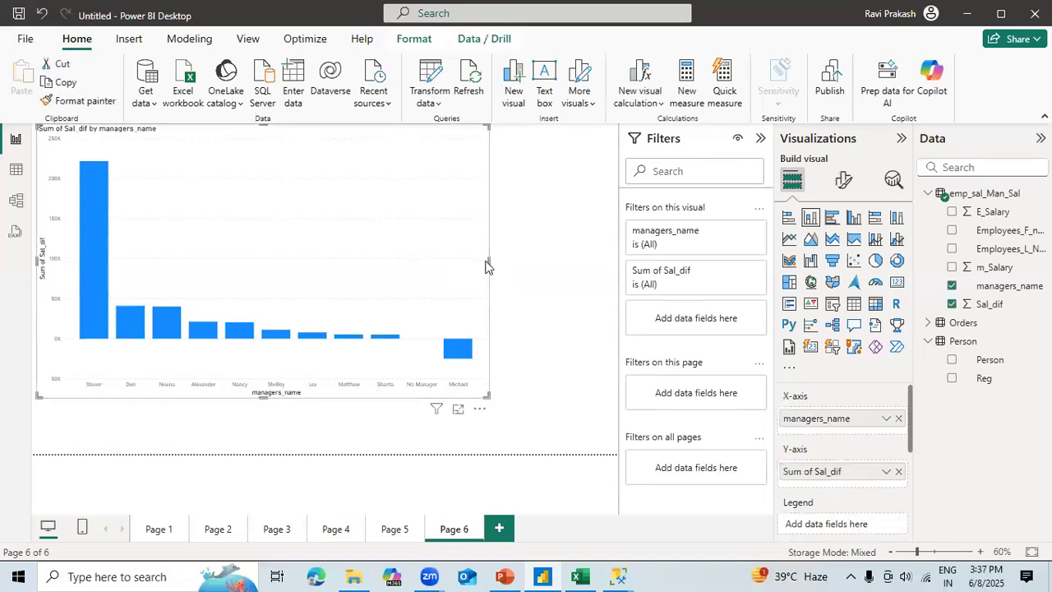
drag(488, 261, 609, 261)
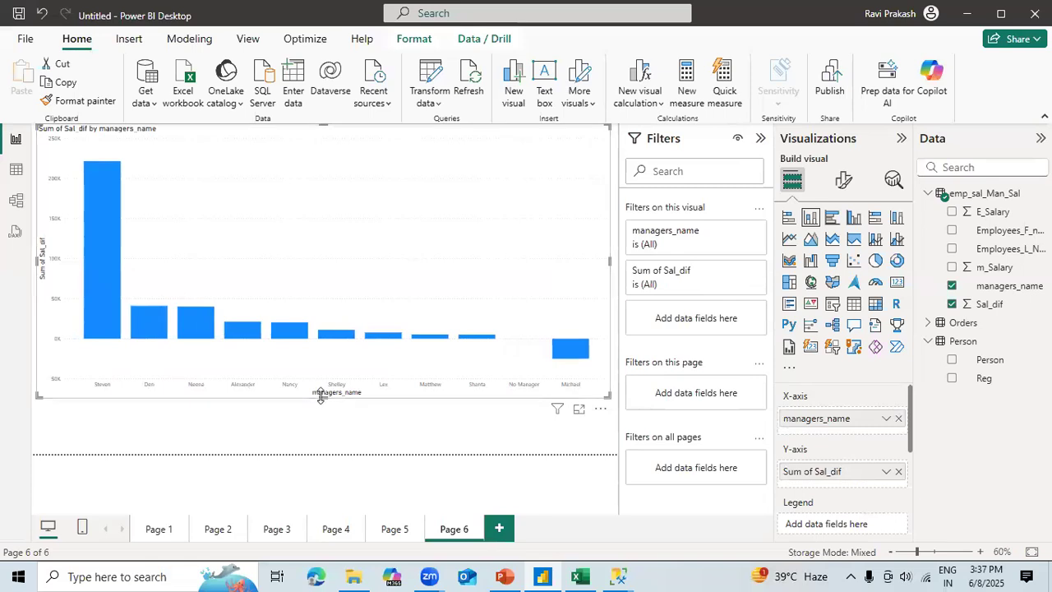
drag(320, 395, 321, 438)
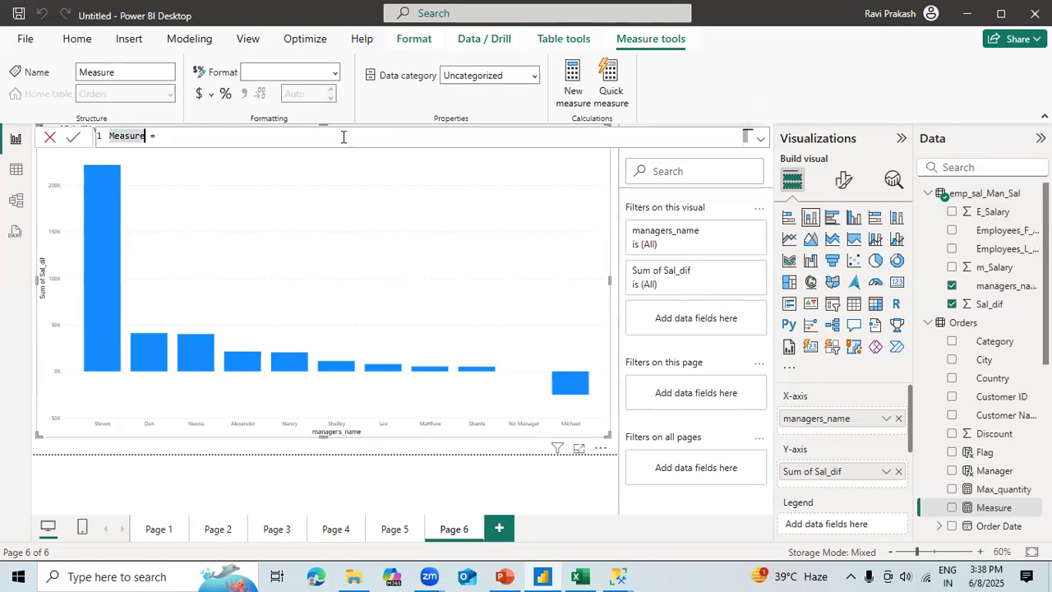
Step: Name the new measure Max
key(BackSpace)
key(BackSpace)
key(BackSpace)
key(BackSpace)
key(BackSpace)
key(BackSpace)
key(BackSpace)
text(MAx)
key(BackSpace)
key(BackSpace)
text(ax)
Step: Define the Max measure as MAX(emp_sal_Man_Sal[E_Salary]) and commit the formula
key(End)
text(Emplo)
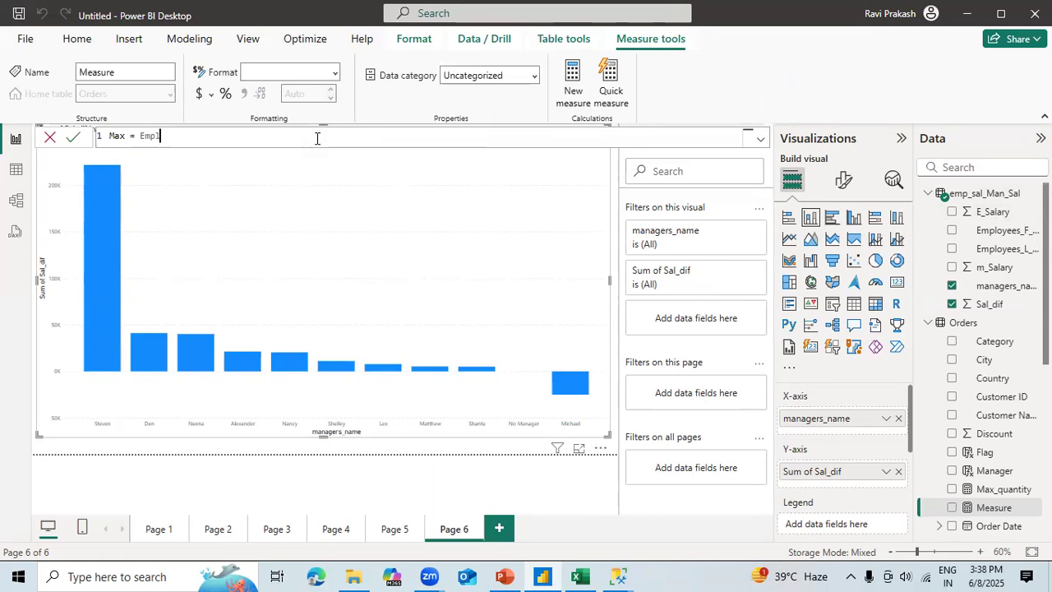
key(BackSpace)
key(BackSpace)
key(BackSpace)
key(BackSpace)
key(BackSpace)
text(max)
key(Tab)
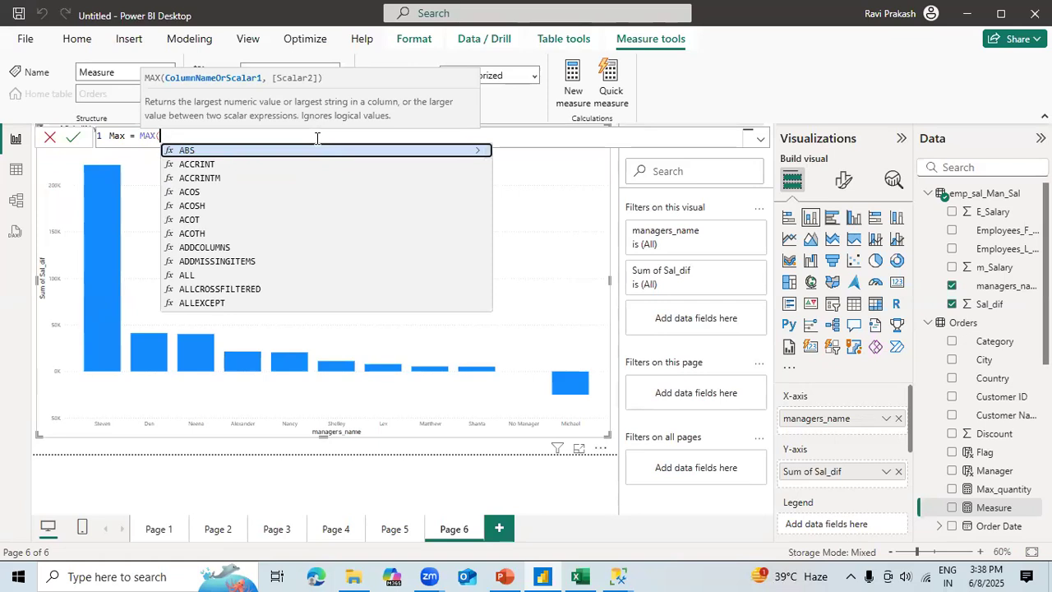
text(e)
key(Down)
key(Down)
key(Down)
key(Down)
key(Down)
key(Down)
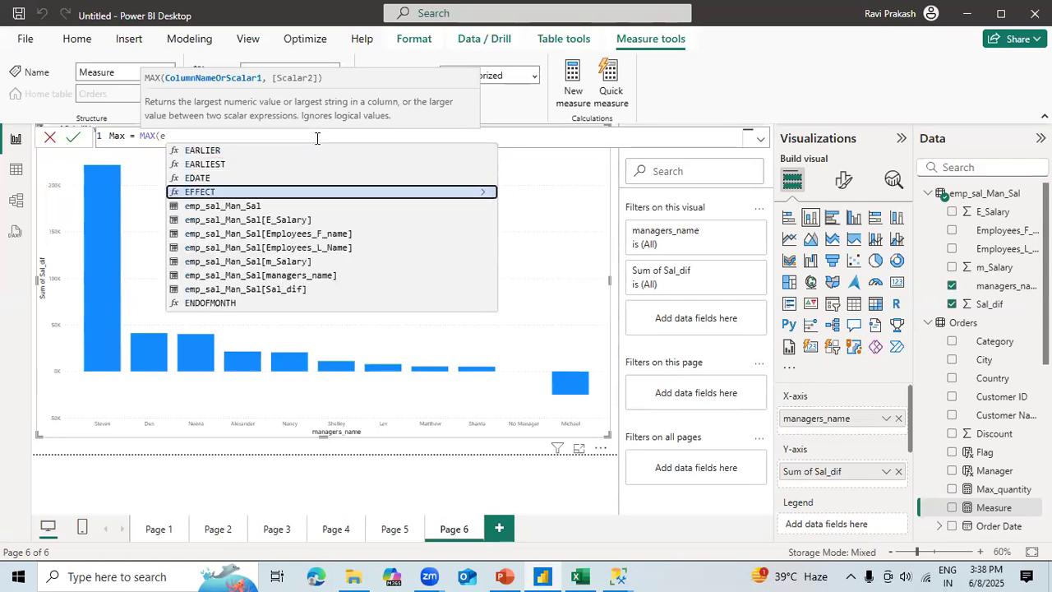
key(Up)
key(Tab)
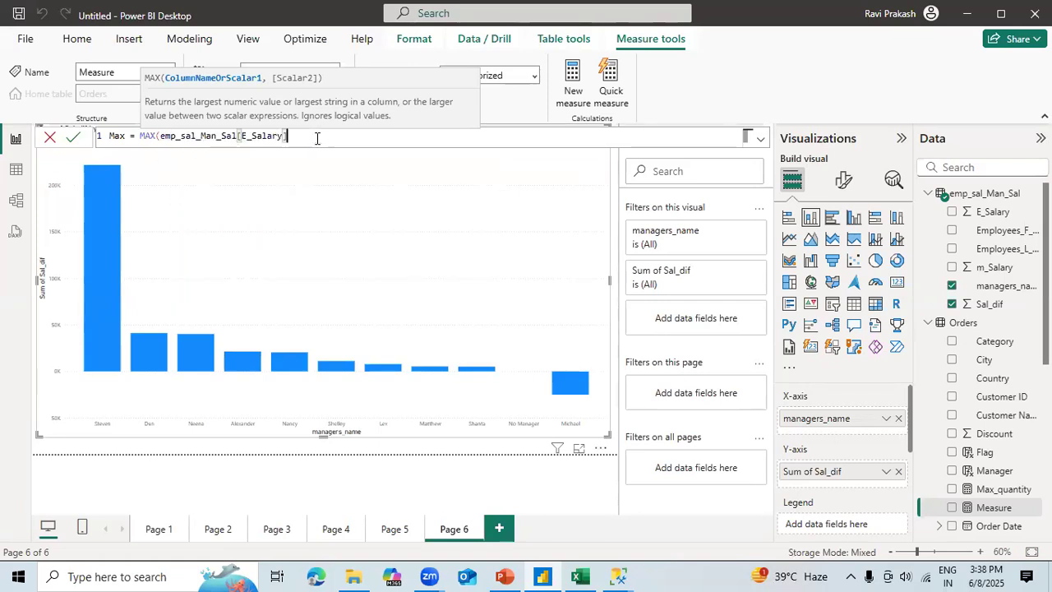
text())
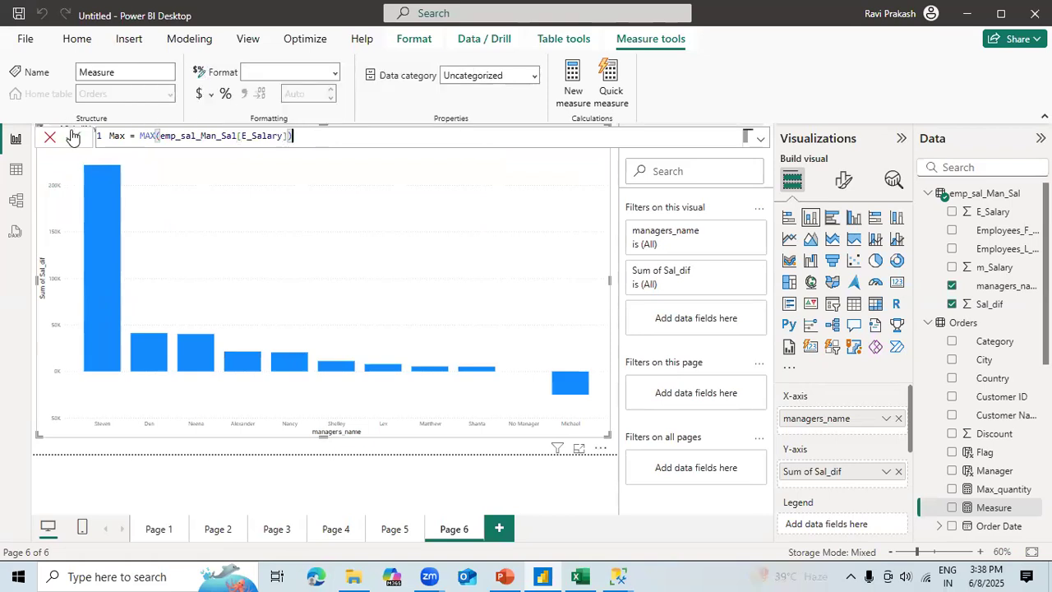
click(73, 139)
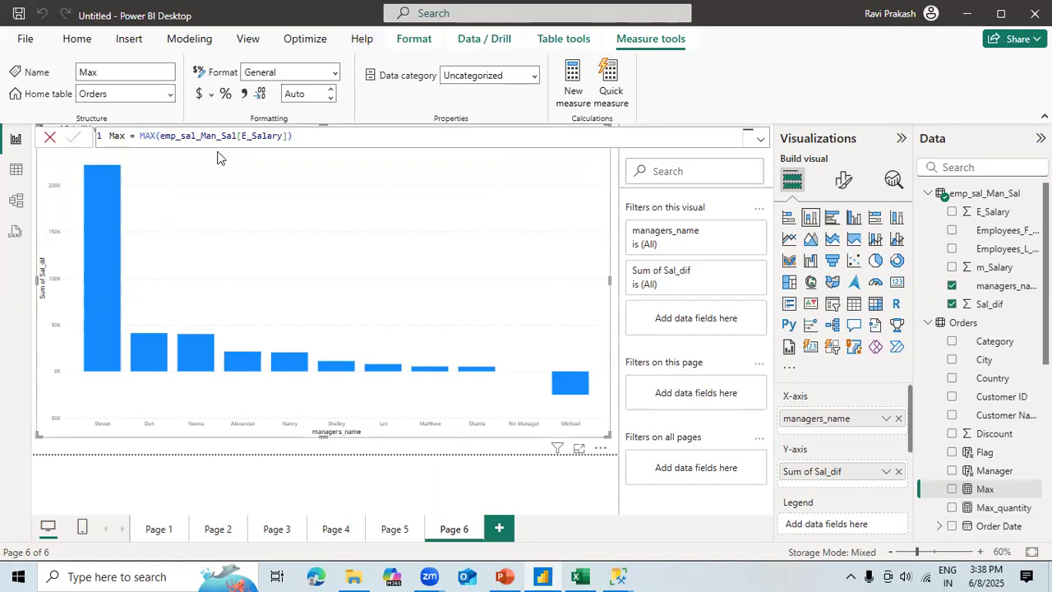
Step: Create another measure named min and begin its formula with the MIN function
click(573, 95)
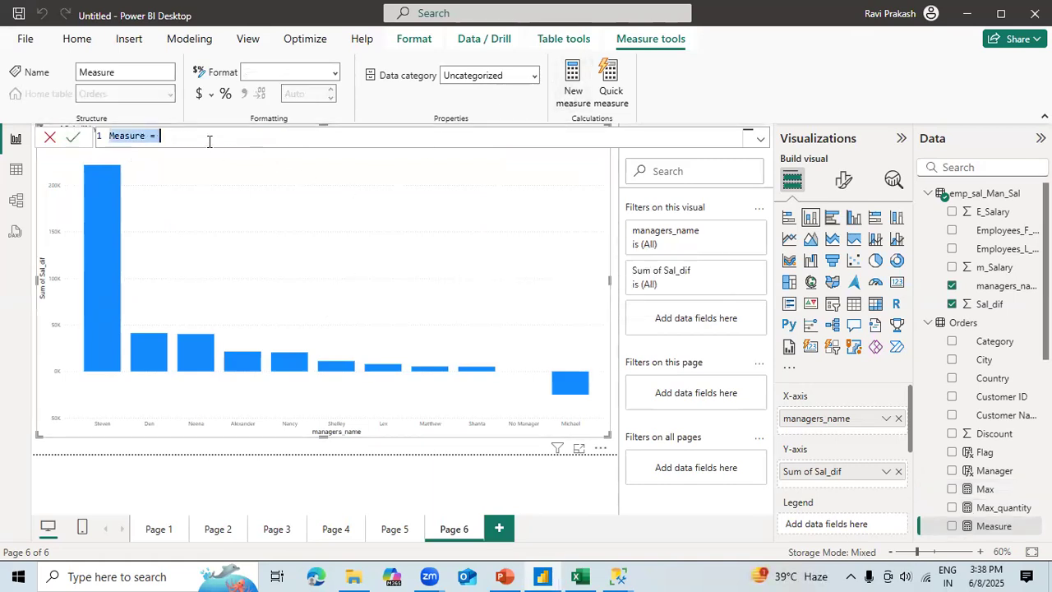
key(Right)
key(Left)
key(Left)
key(BackSpace)
key(BackSpace)
key(BackSpace)
key(BackSpace)
key(BackSpace)
key(BackSpace)
key(BackSpace)
text(min)
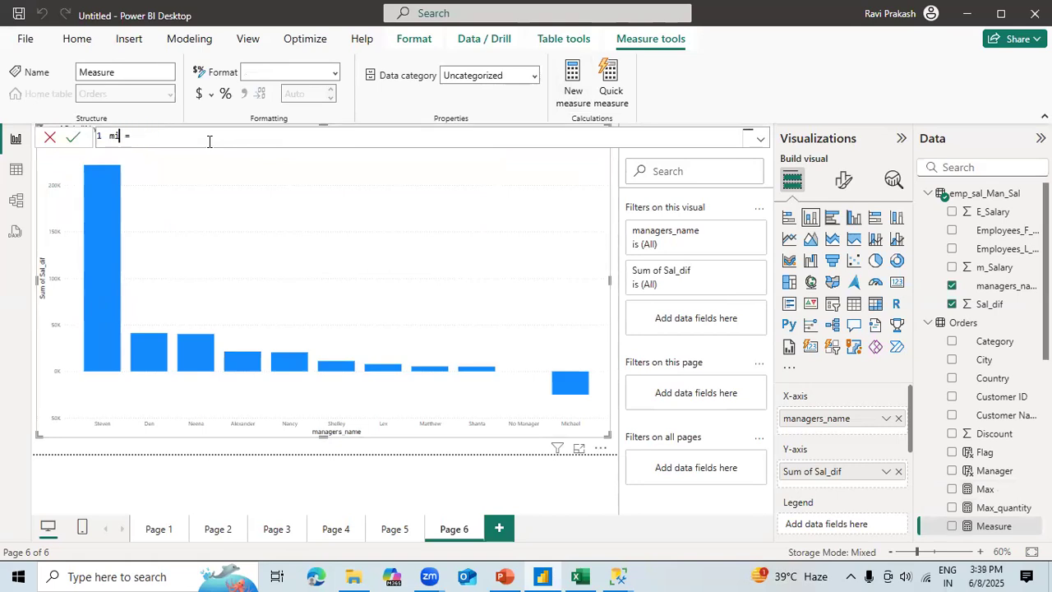
key(End)
text(min)
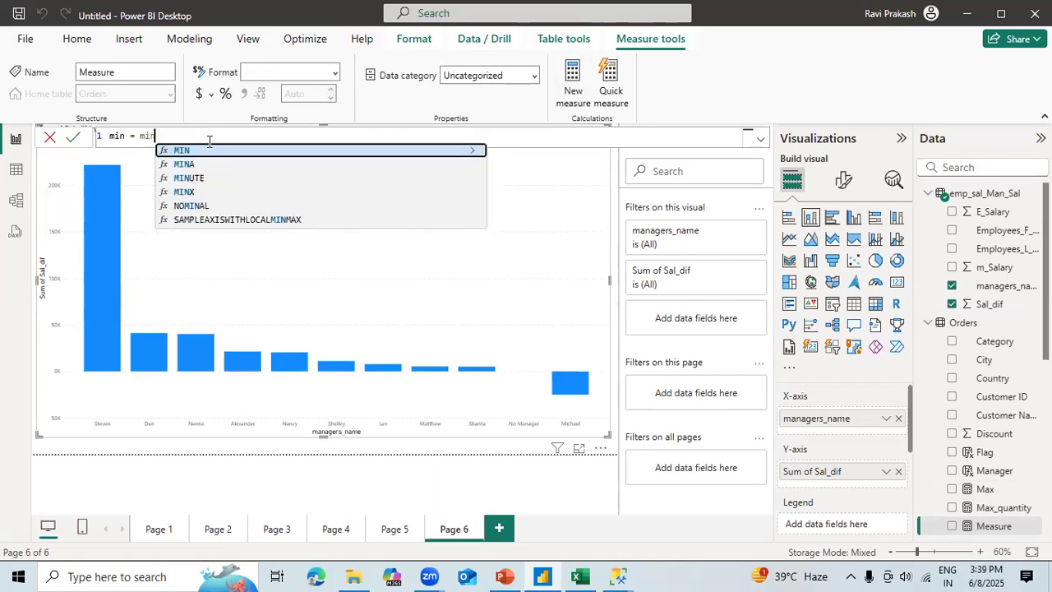
key(Tab)
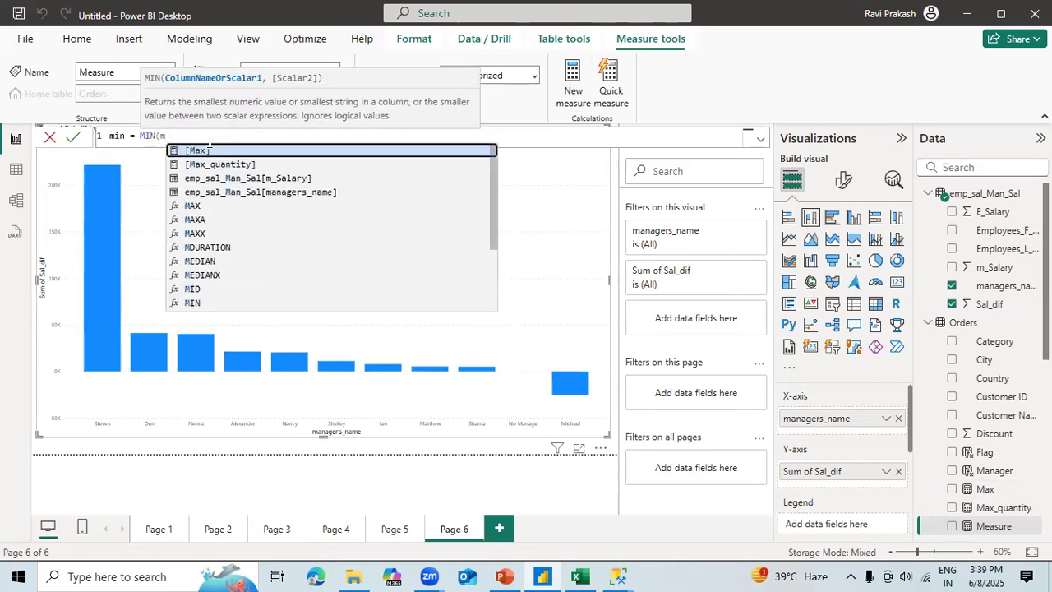
text(e)
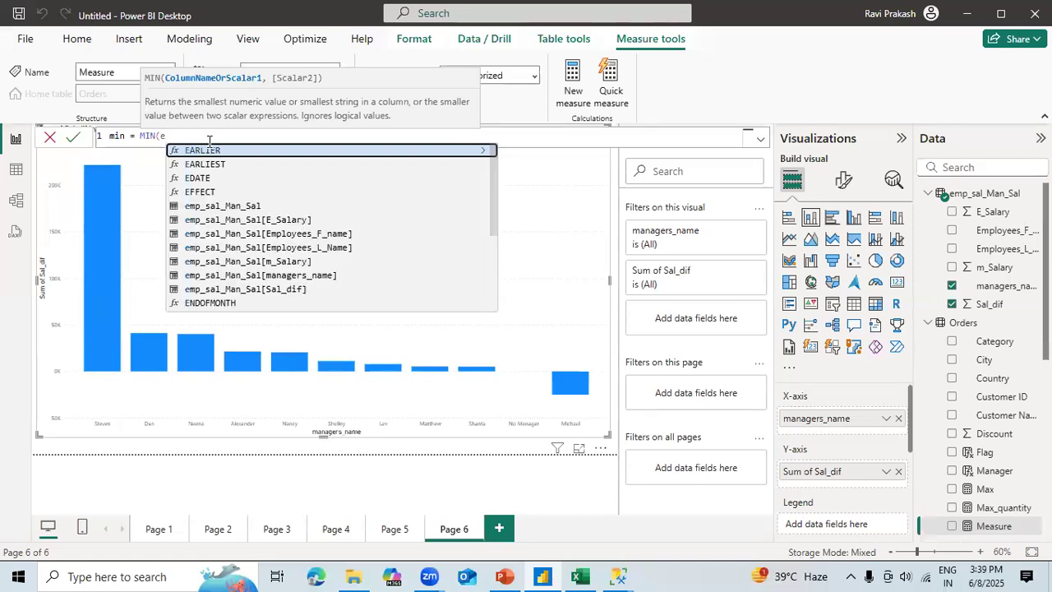
key(Down)
key(Down)
key(Down)
key(Down)
key(Down)
key(Down)
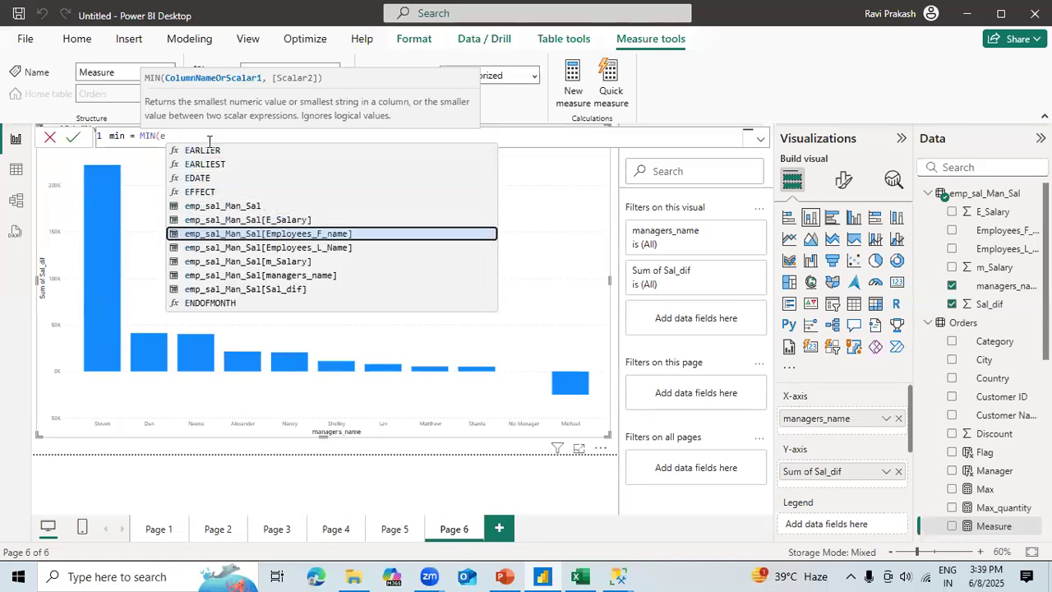
key(Tab)
key(BackSpace)
key(BackSpace)
key(BackSpace)
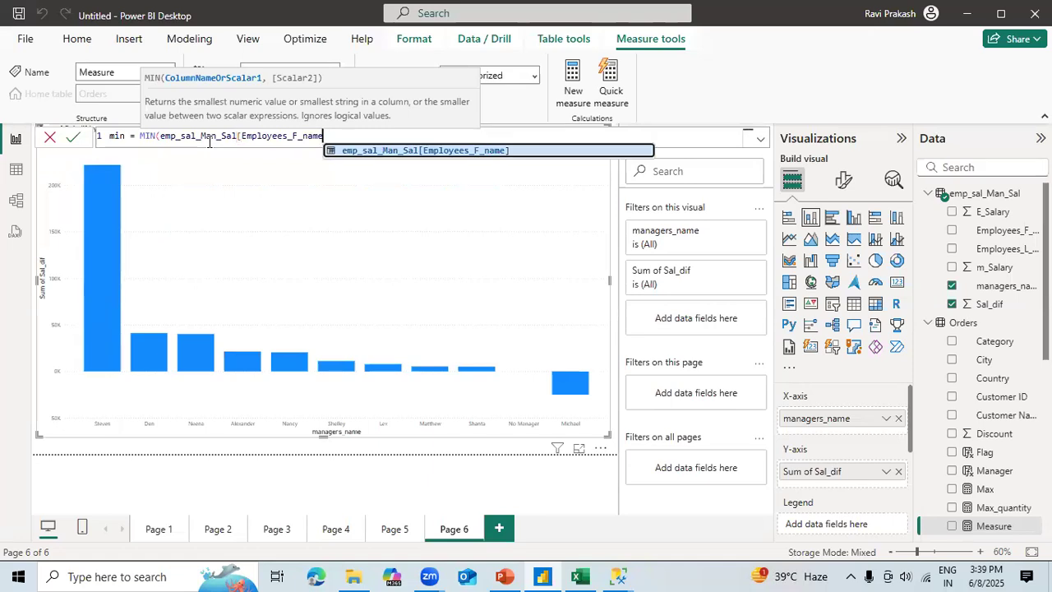
key(BackSpace)
key(BackSpace)
key(BackSpace)
key(BackSpace)
key(BackSpace)
key(BackSpace)
key(BackSpace)
key(BackSpace)
key(BackSpace)
key(BackSpace)
key(BackSpace)
key(BackSpace)
key(BackSpace)
key(BackSpace)
key(BackSpace)
key(BackSpace)
key(BackSpace)
key(BackSpace)
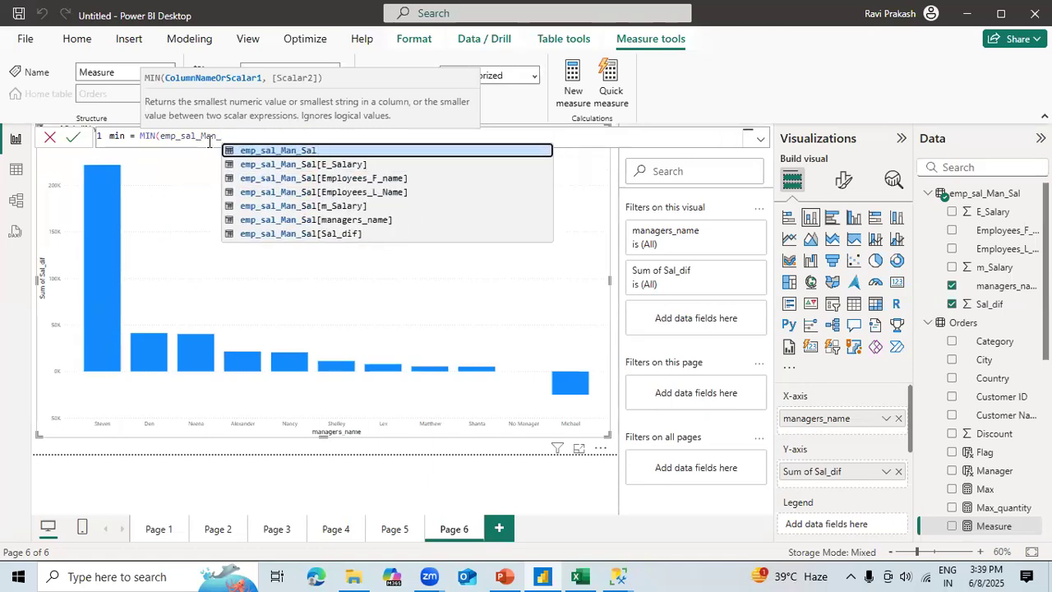
Step: Complete the min measure as MIN(emp_sal_Man_Sal[m_Salary]) and commit the formula
key(Down)
key(Down)
key(Down)
key(Down)
key(Tab)
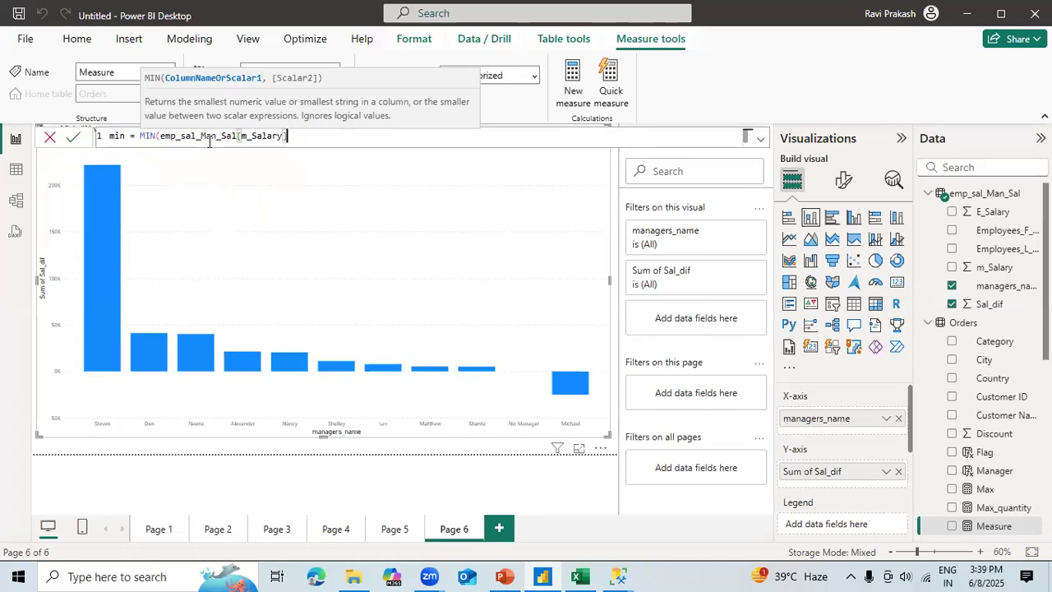
text())
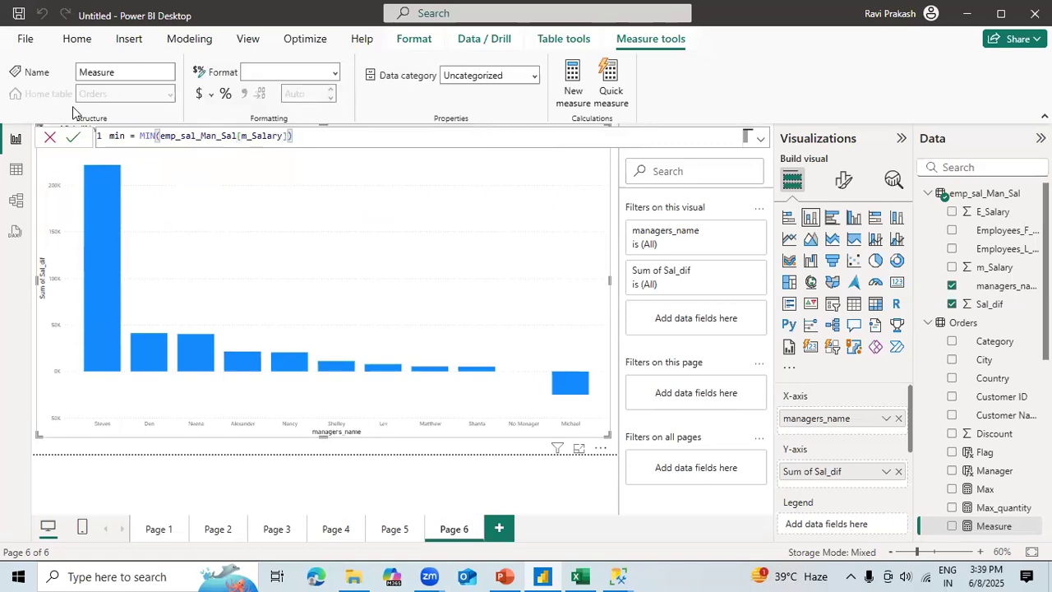
click(74, 138)
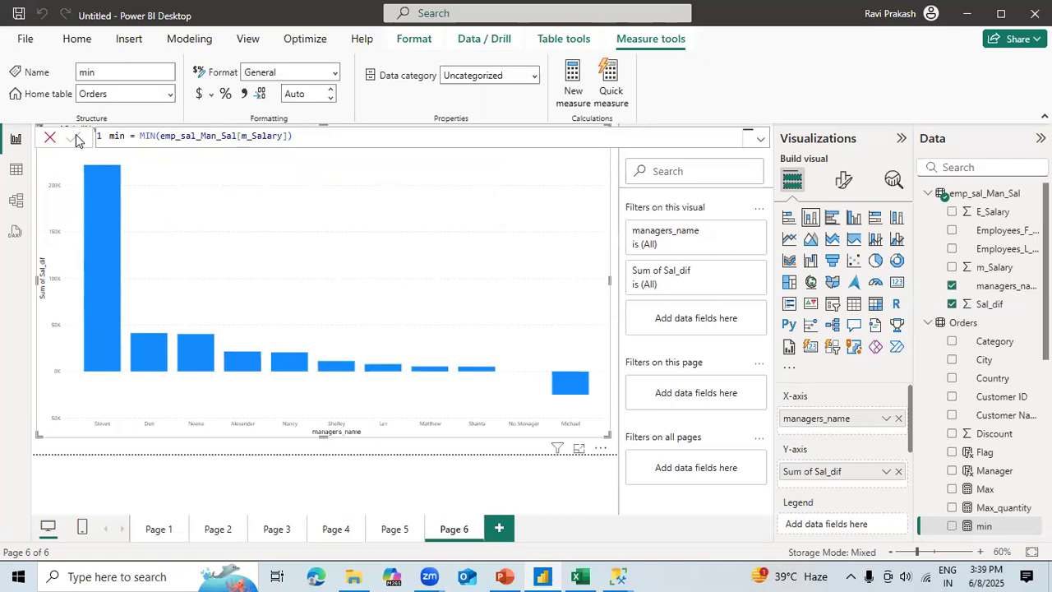
Step: Look through the existing report pages and return to Page 6
click(390, 529)
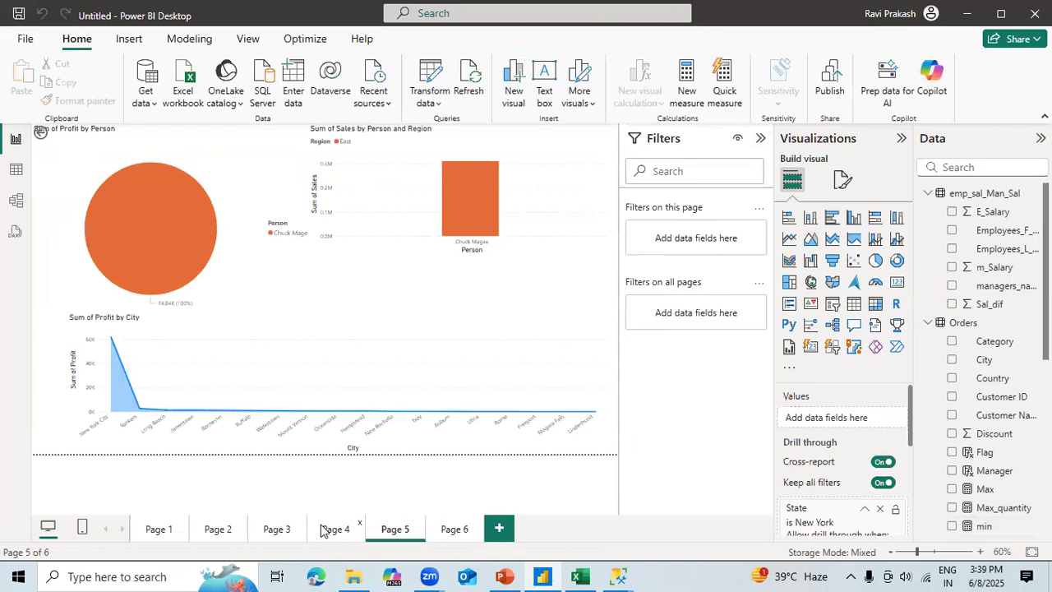
click(321, 530)
click(277, 533)
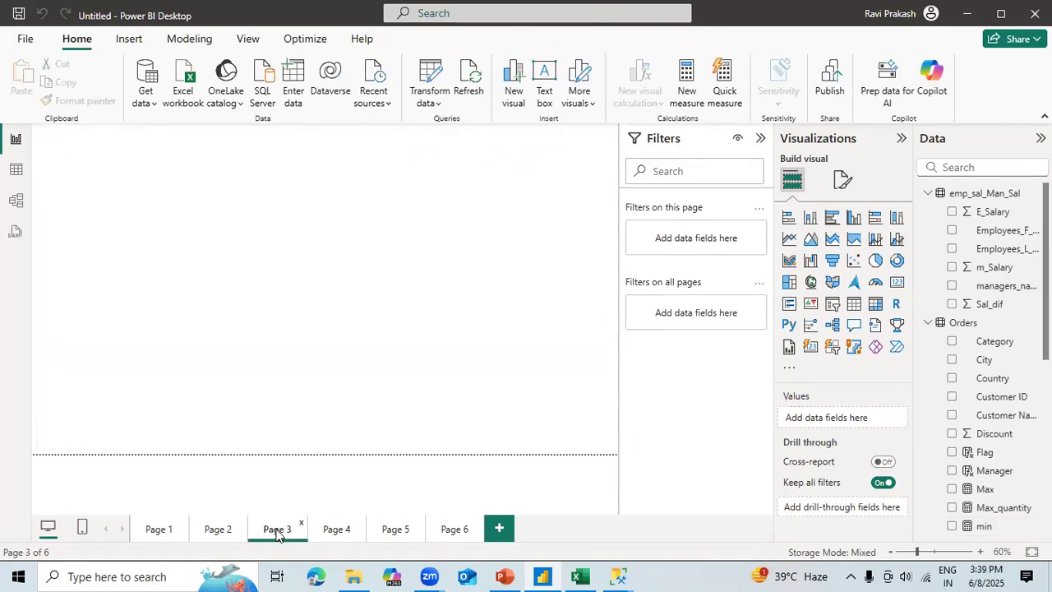
click(216, 531)
click(168, 533)
click(395, 533)
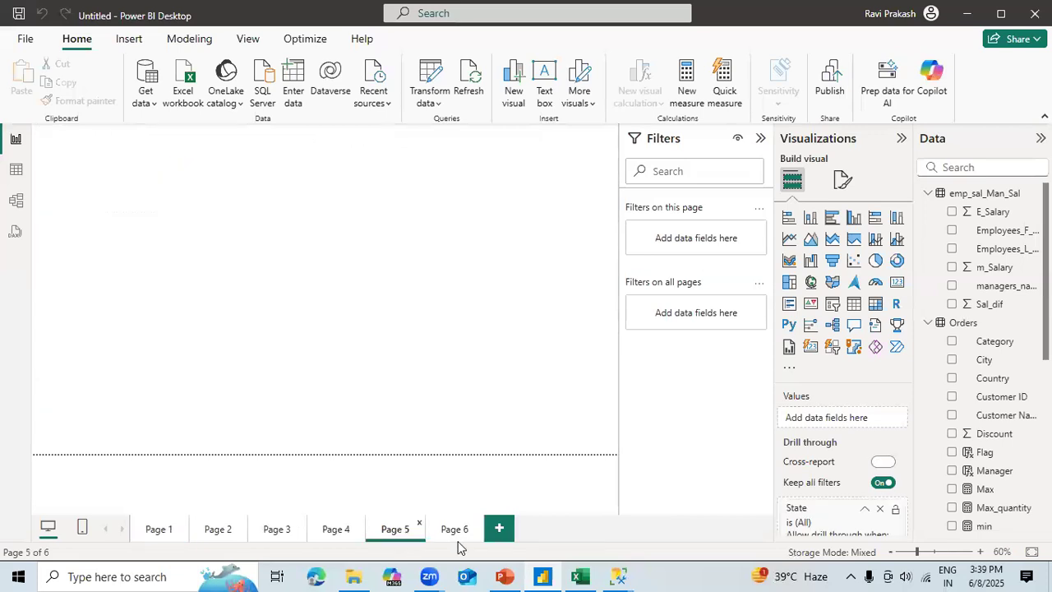
click(456, 533)
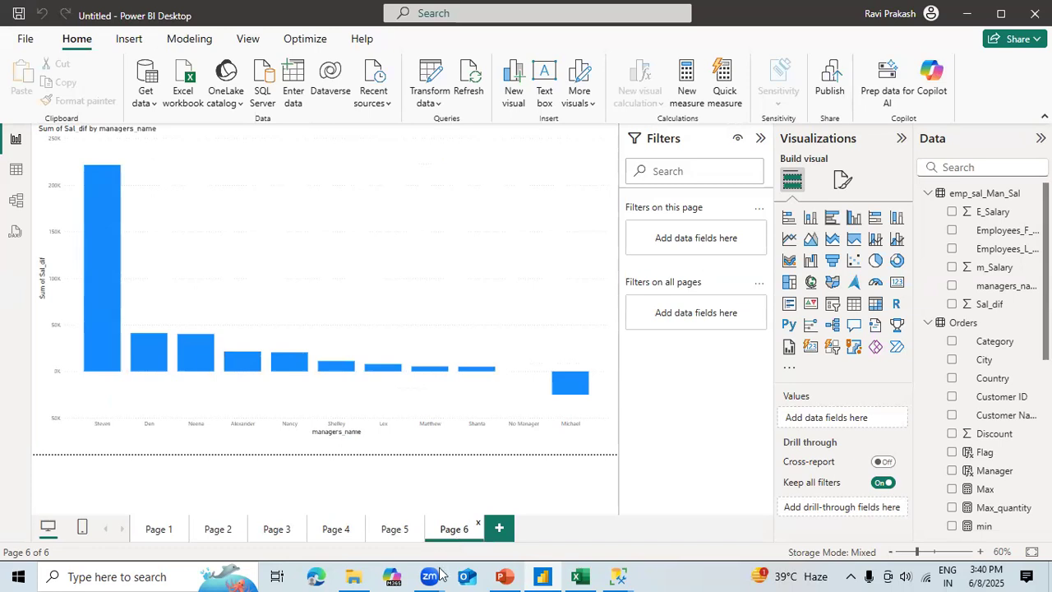
Step: Switch to the PowerPoint presentation and review the slides listing the DAX aggregation functions, ending on the DISTINCTCOUNT and COUNT slide
click(503, 575)
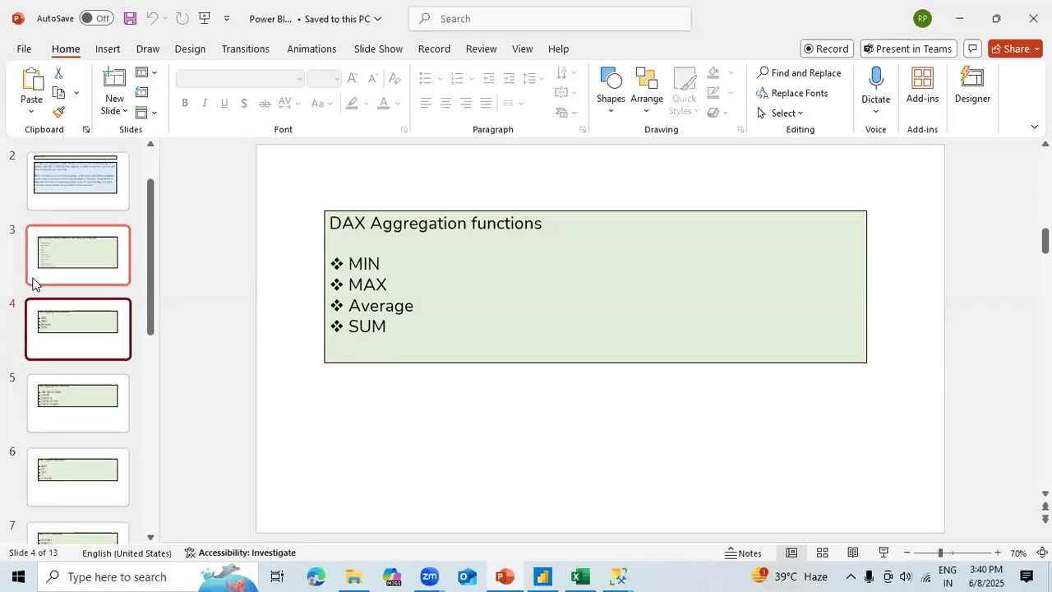
click(58, 394)
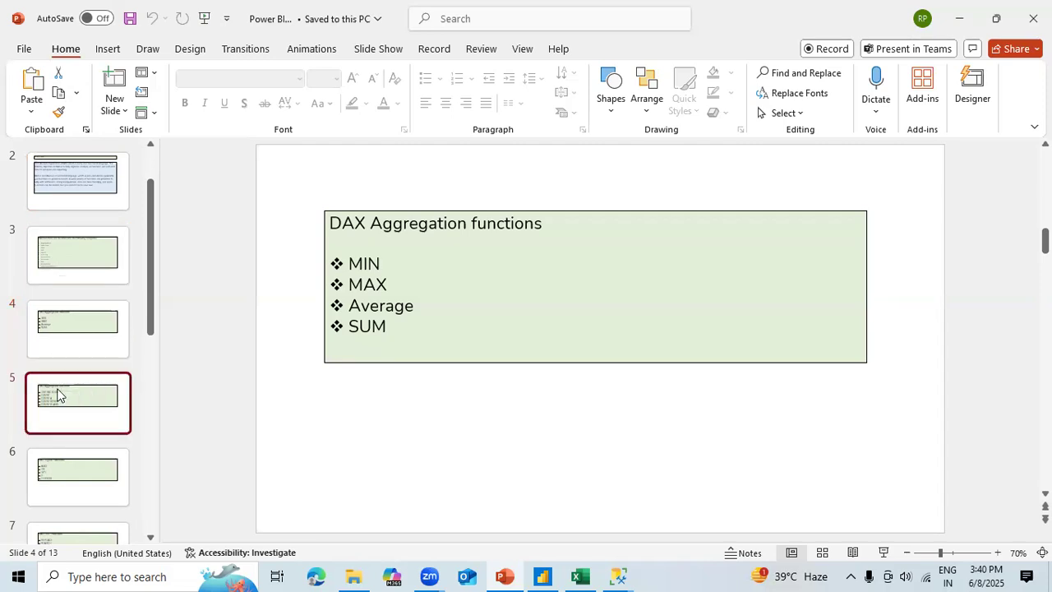
click(72, 335)
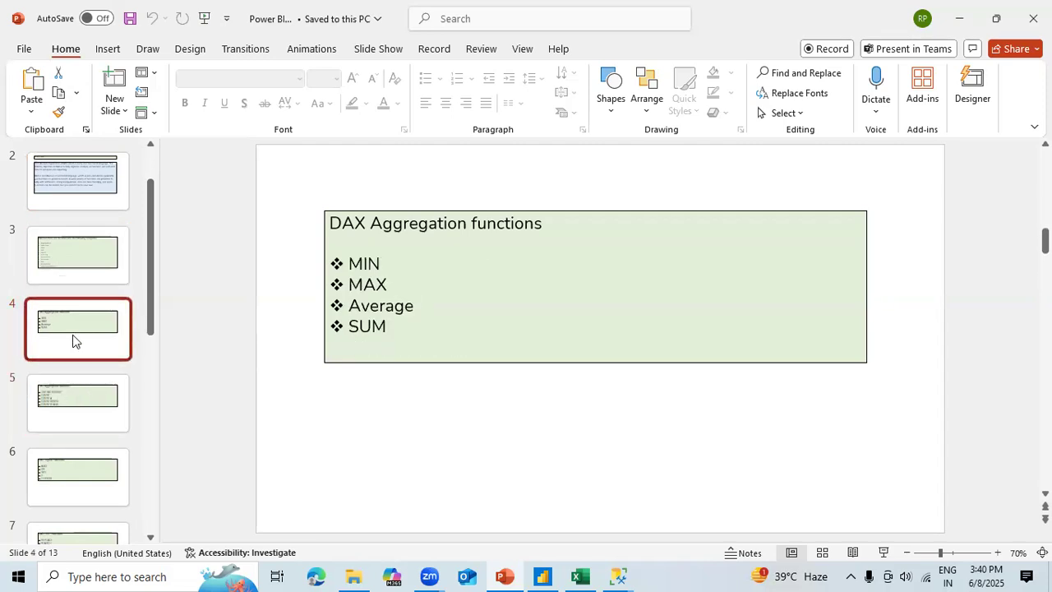
click(66, 388)
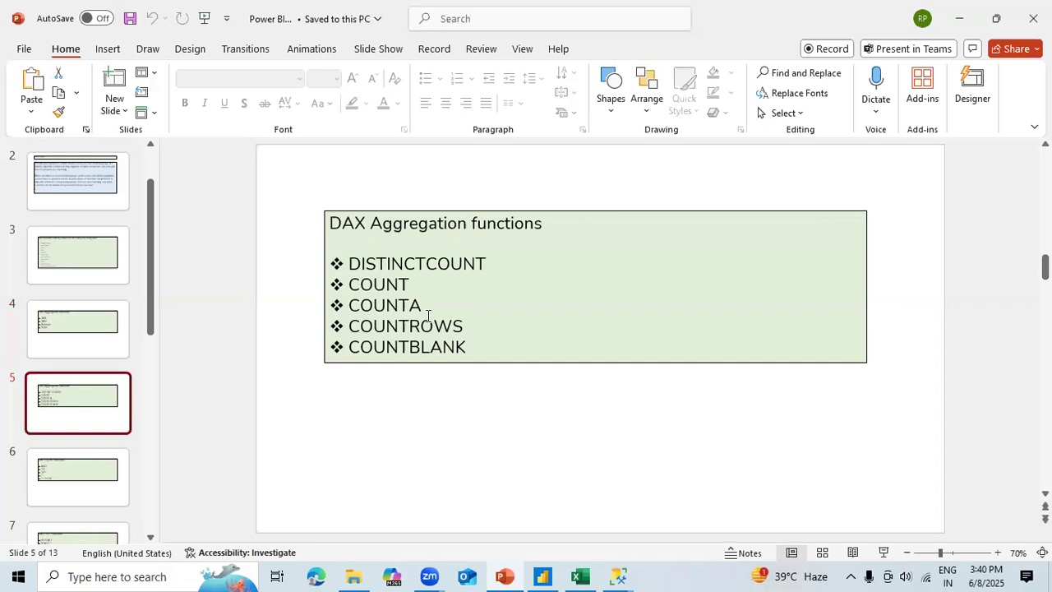
Step: Switch back to Power BI, add a new report page and create a measure named Total_product
key(alt+Tab)
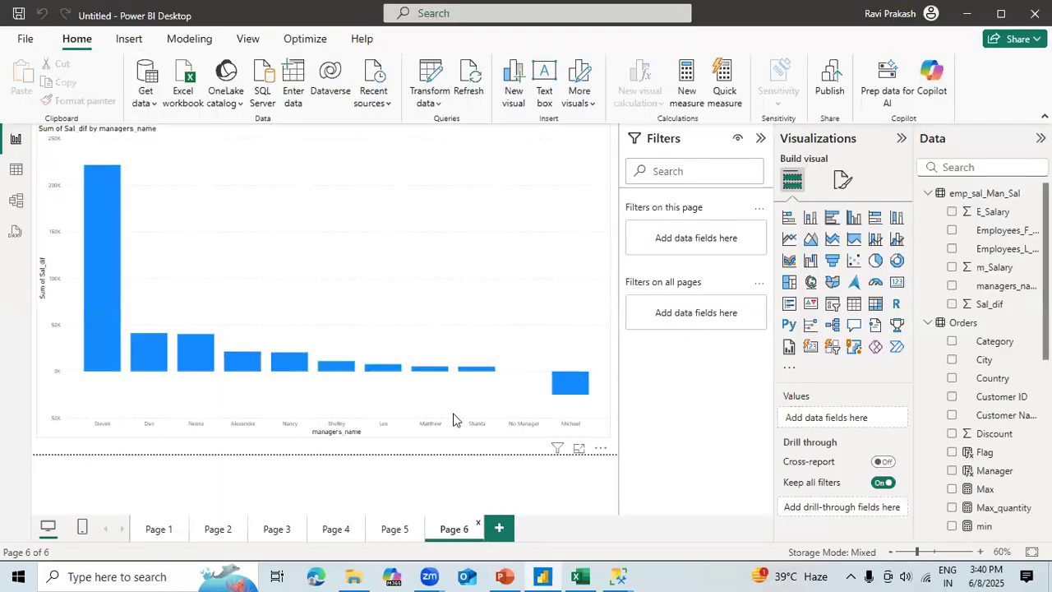
click(499, 529)
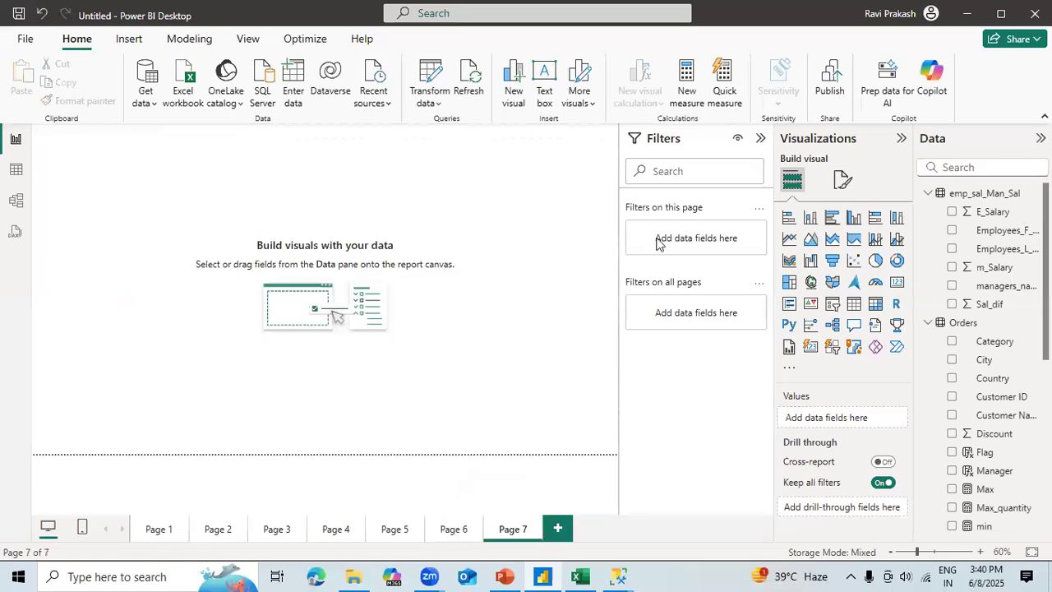
click(689, 89)
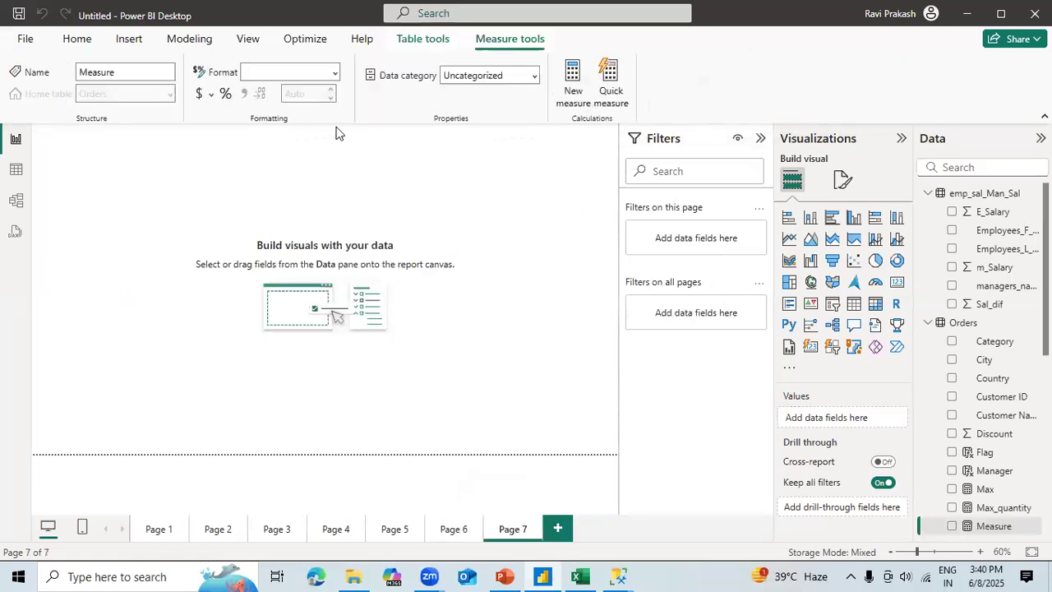
click(229, 142)
key(BackSpace)
key(Left)
key(Left)
key(BackSpace)
key(BackSpace)
key(BackSpace)
key(BackSpace)
key(BackSpace)
key(BackSpace)
key(BackSpace)
text(Total_)
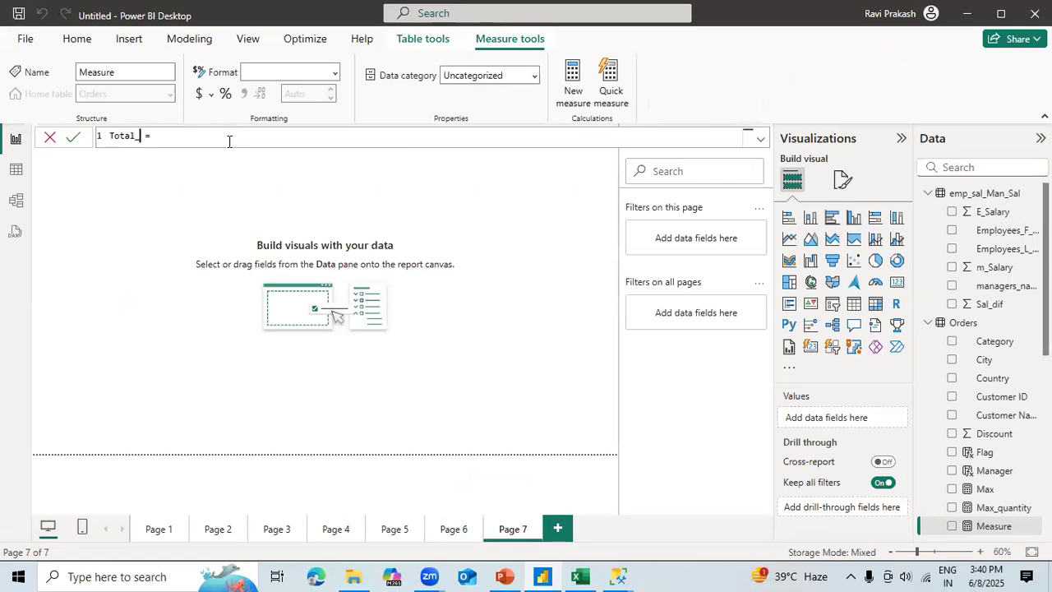
text(product)
key(Right)
key(Right)
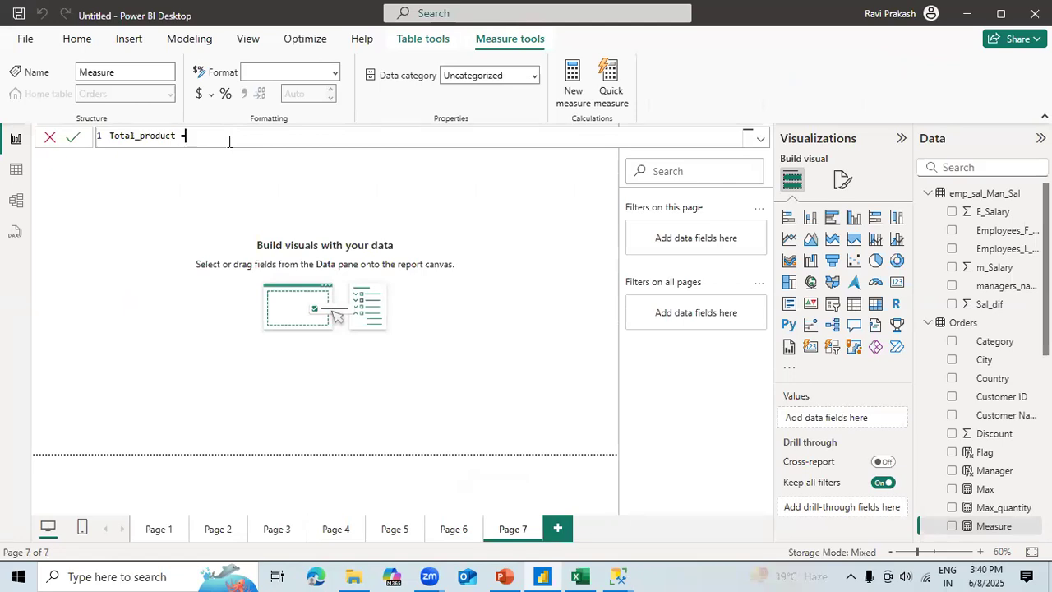
Step: Define the Total_product measure as DISTINCTCOUNT(emp_sal_Man_Sal[managers_name]) and commit the formula
text(dist)
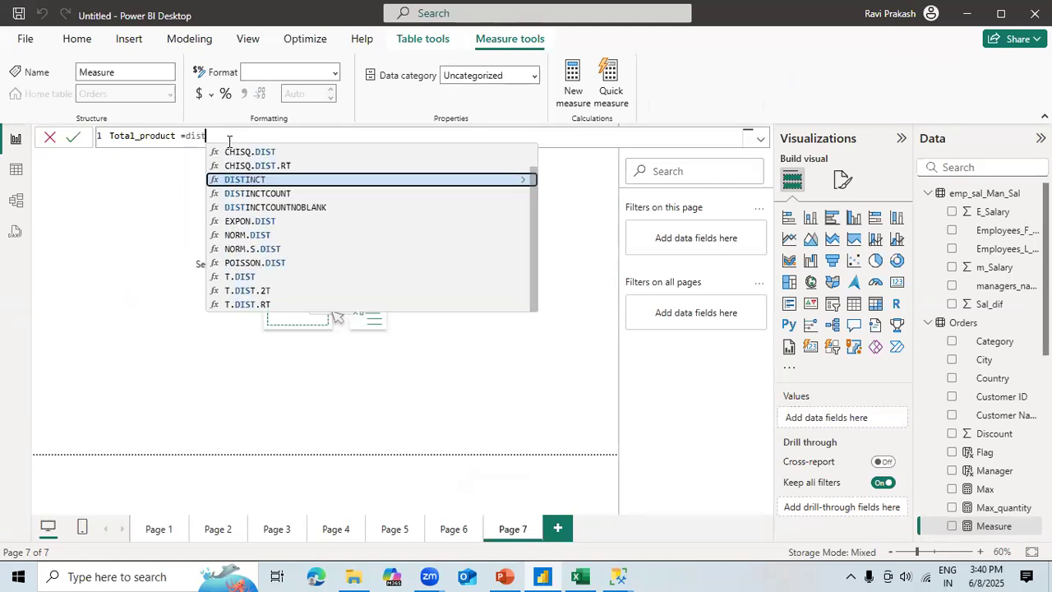
key(Down)
key(Tab)
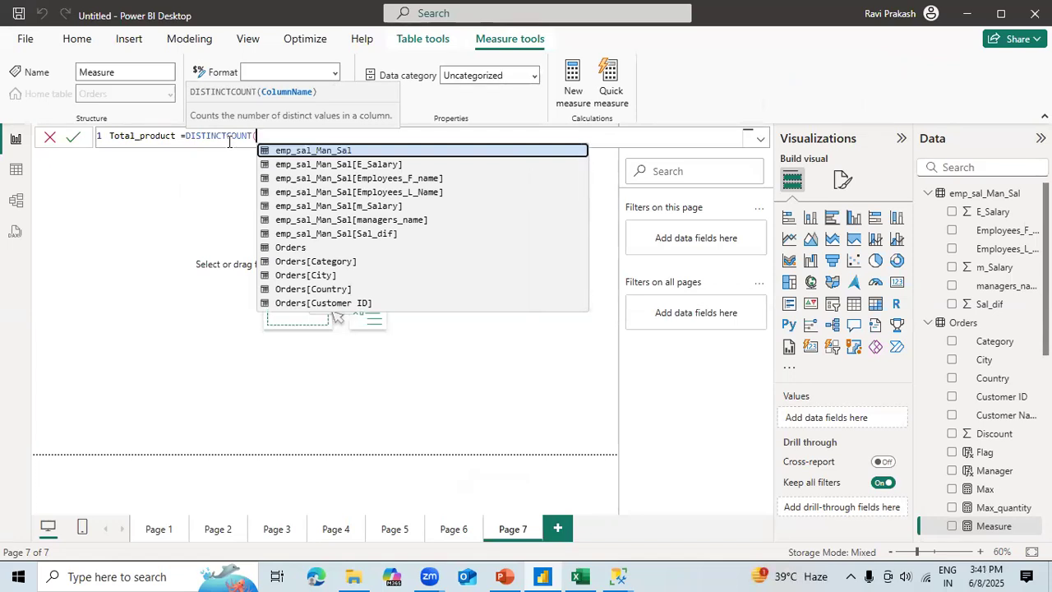
key(Down)
key(Down)
key(Down)
key(Down)
key(Down)
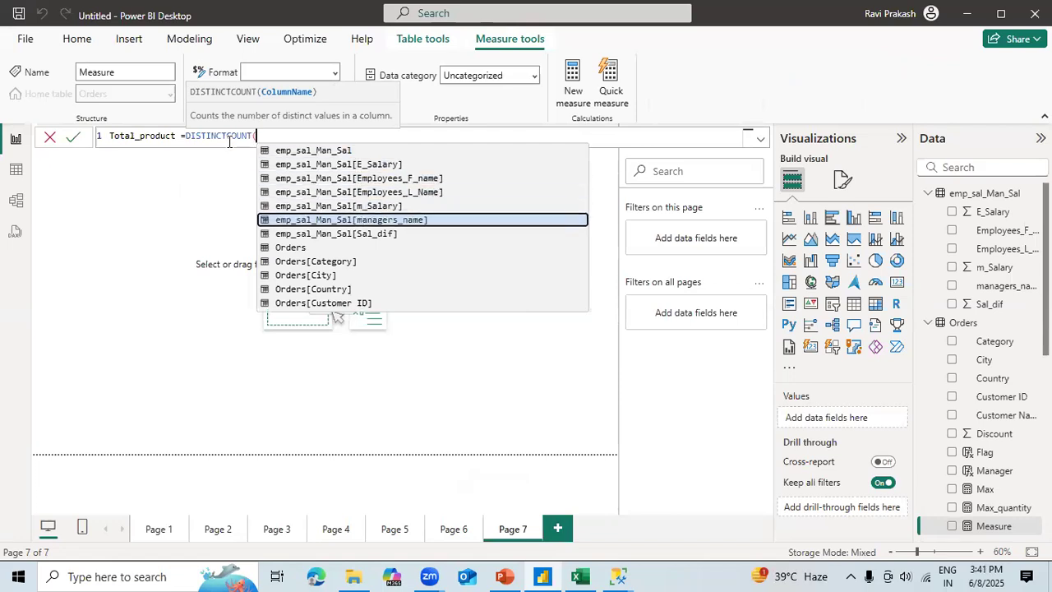
key(Down)
key(Up)
key(Down)
key(Up)
key(Tab)
text())
click(74, 140)
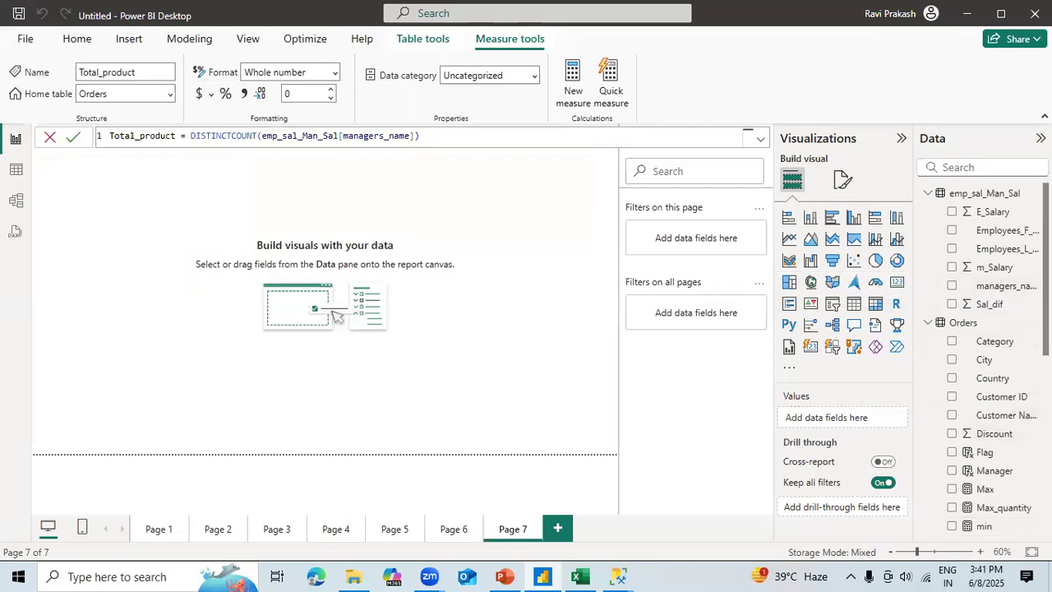
key(Return)
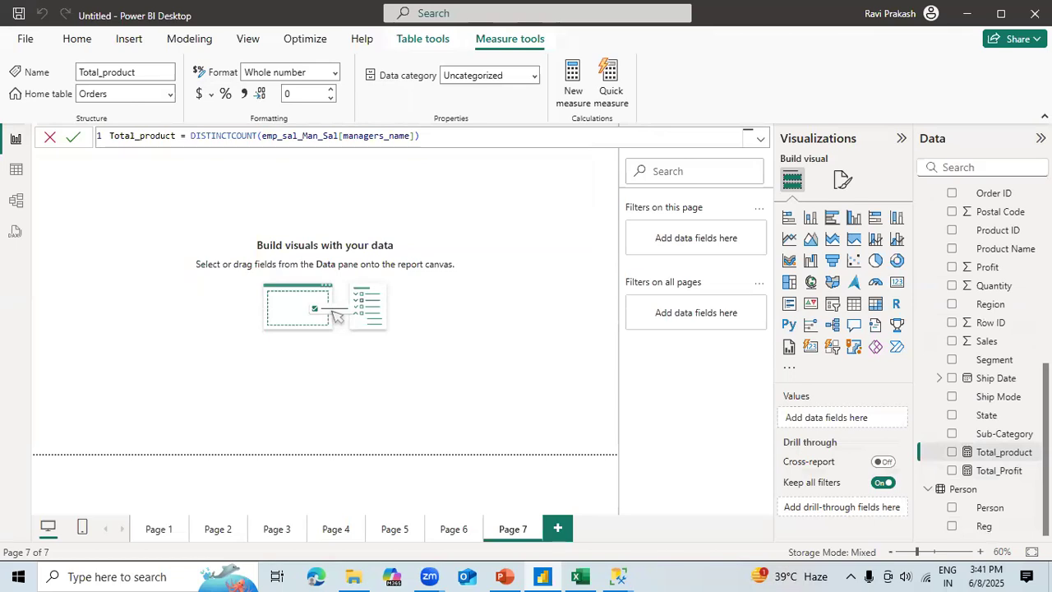
Step: Add the Total_product measure from the Orders table to Page 7 as a column chart and inspect its bar's value
scroll(991, 283, up, 4)
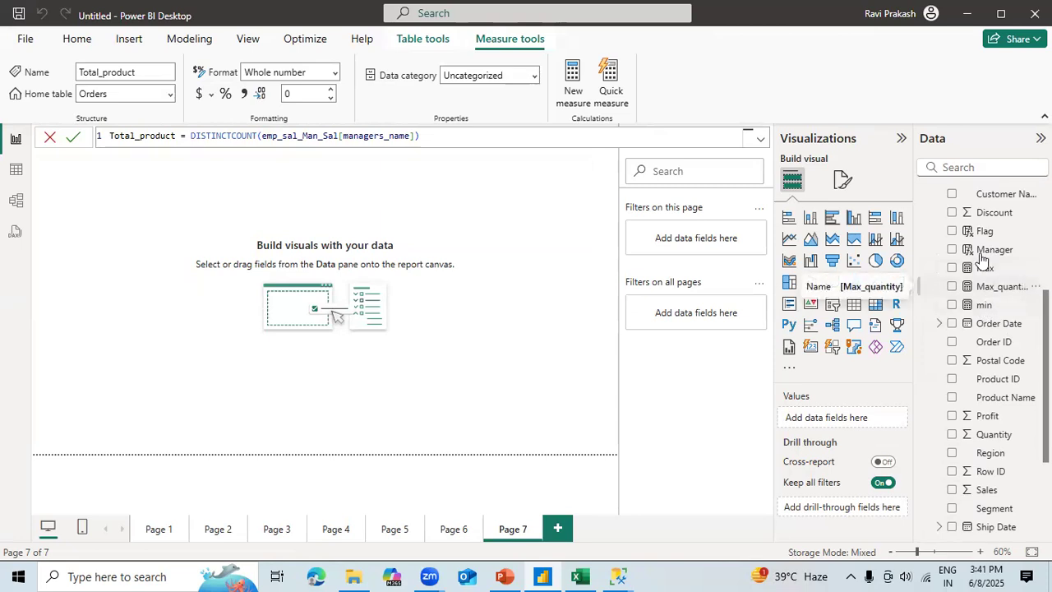
scroll(987, 359, up, 3)
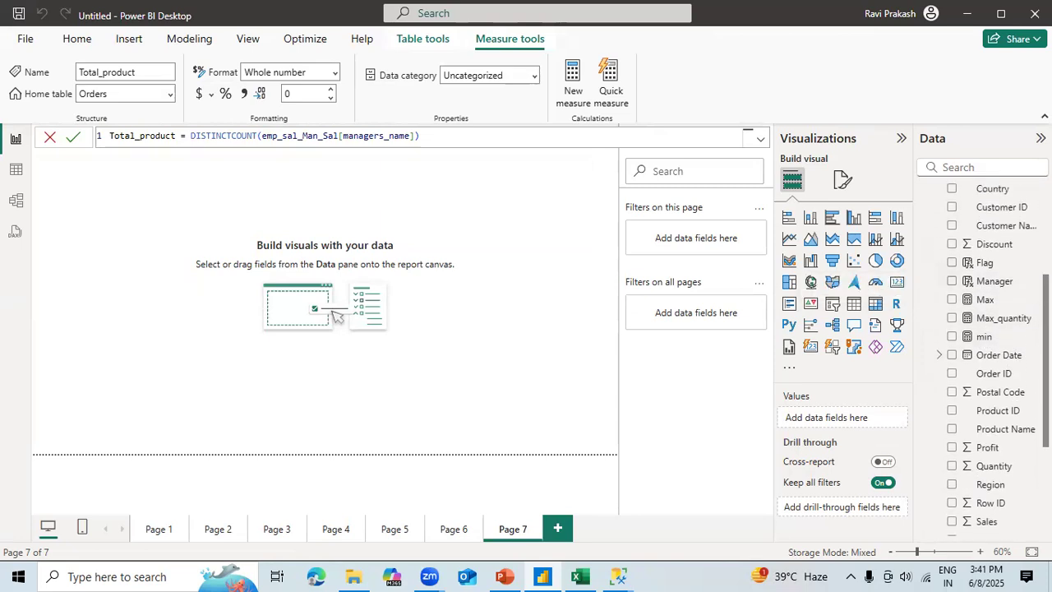
scroll(987, 359, up, 3)
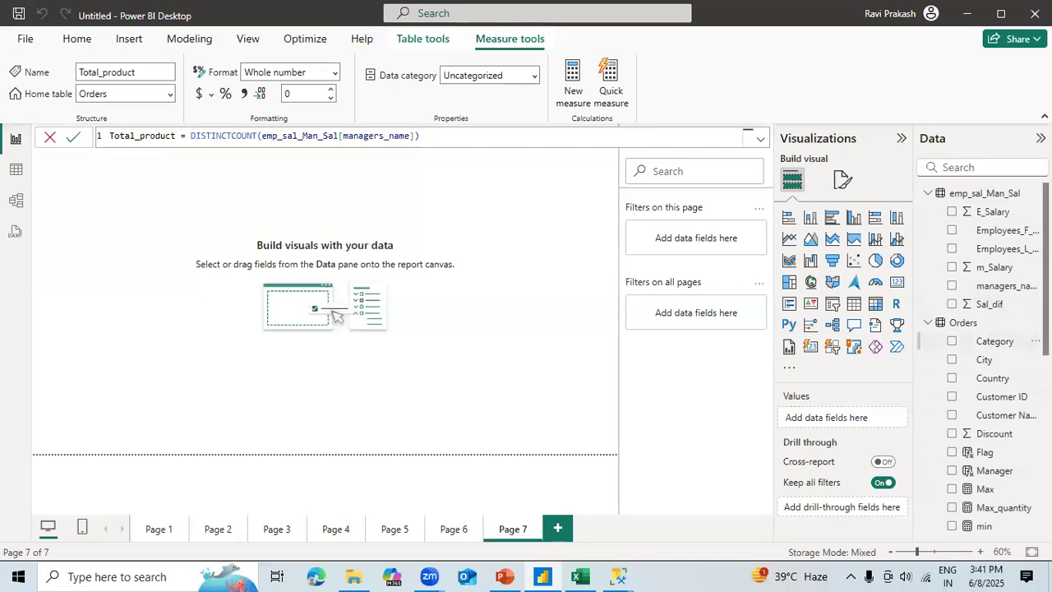
scroll(982, 362, down, 3)
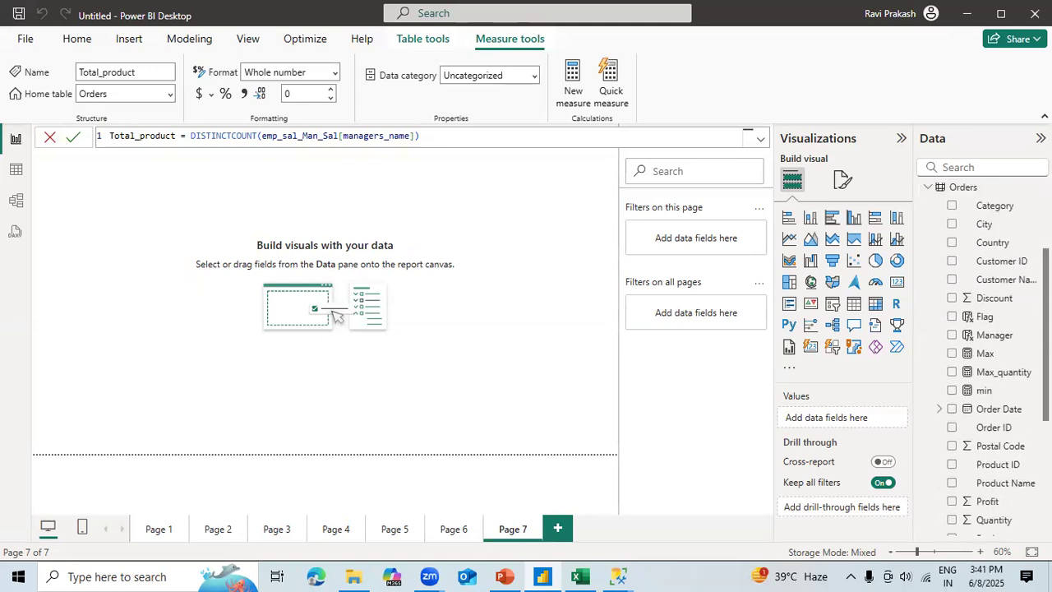
scroll(983, 362, down, 5)
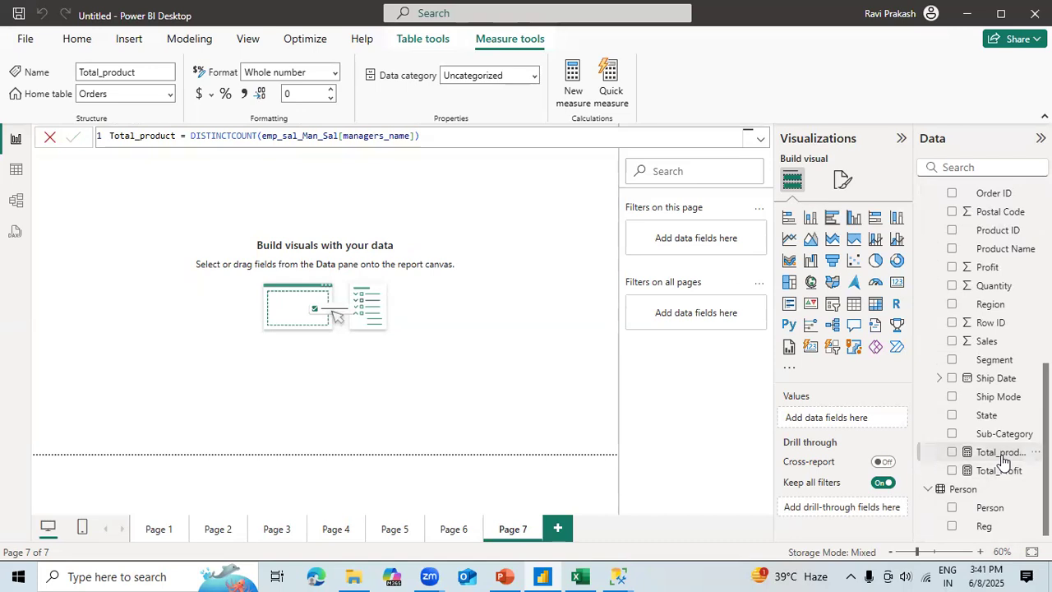
click(952, 452)
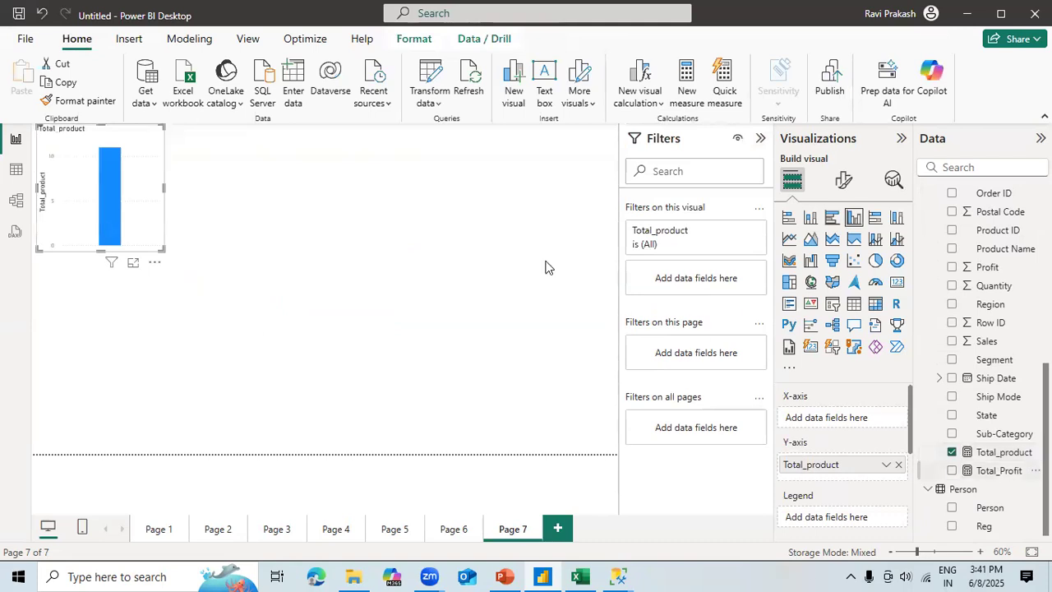
mouse_move(102, 175)
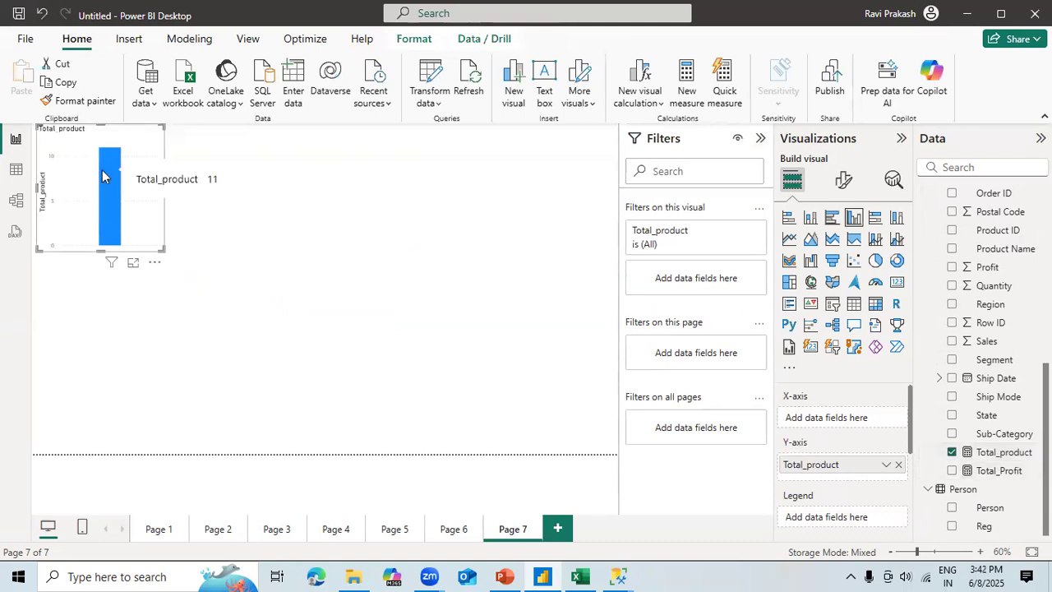